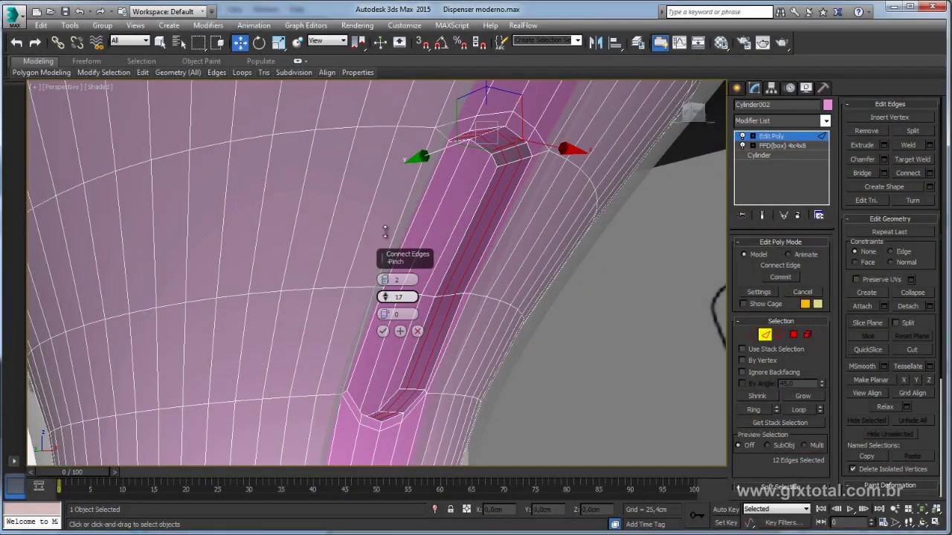
Step: Pinch the two new slot edge loops to 75, commit them, and return to object level
drag(384, 231, 380, 115)
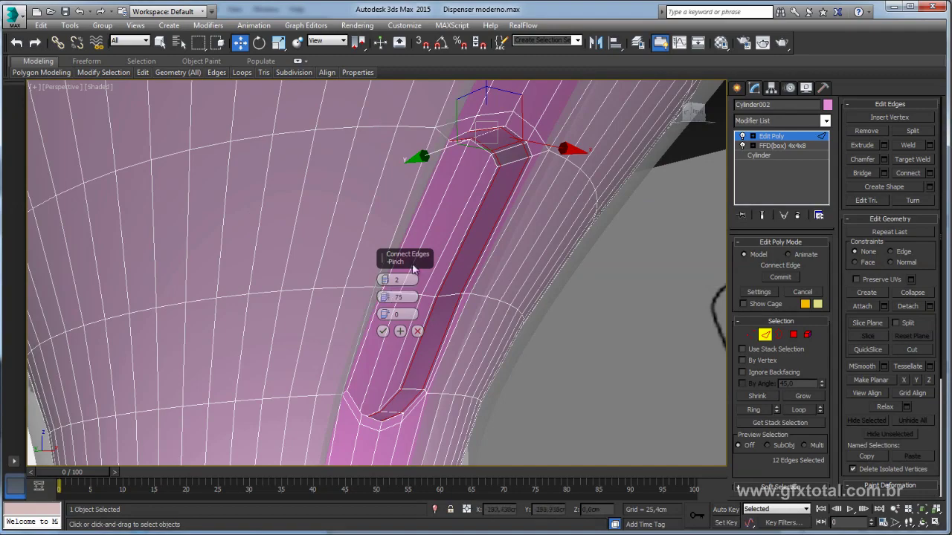
click(383, 331)
click(785, 141)
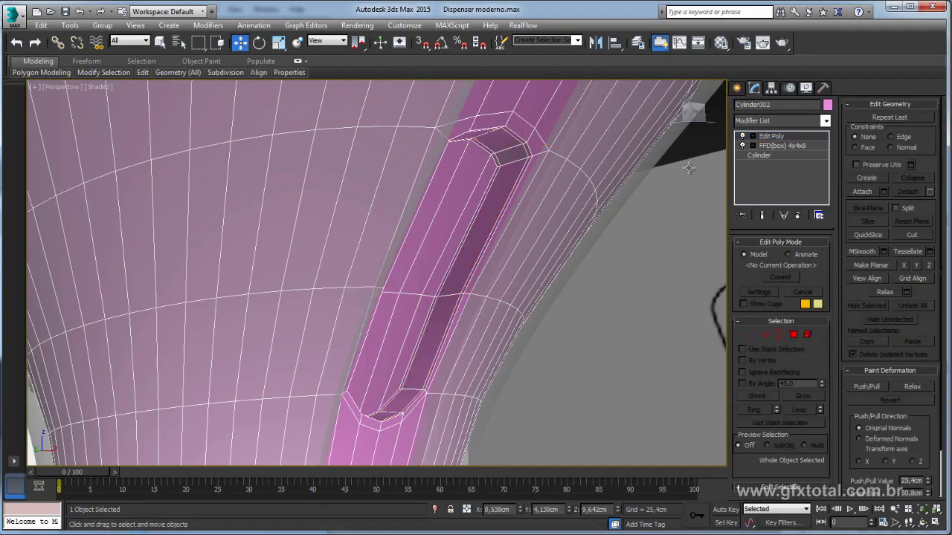
mouse_move(678, 166)
alt+middle_down()
mouse_move(595, 185)
mouse_move(466, 145)
alt+middle_up()
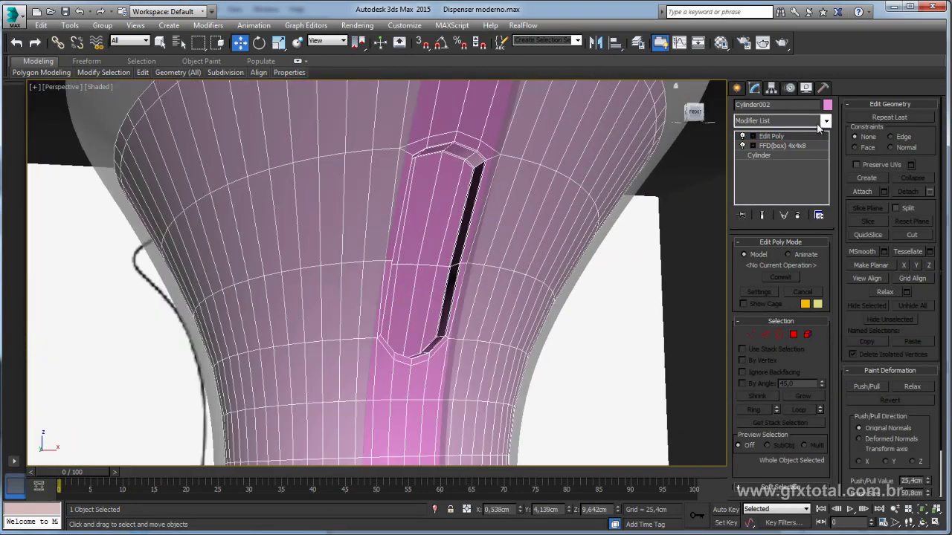
Step: Add a TurboSmooth modifier with 2 iterations and inspect the smoothed surface without wireframe
click(788, 120)
drag(826, 160, 845, 447)
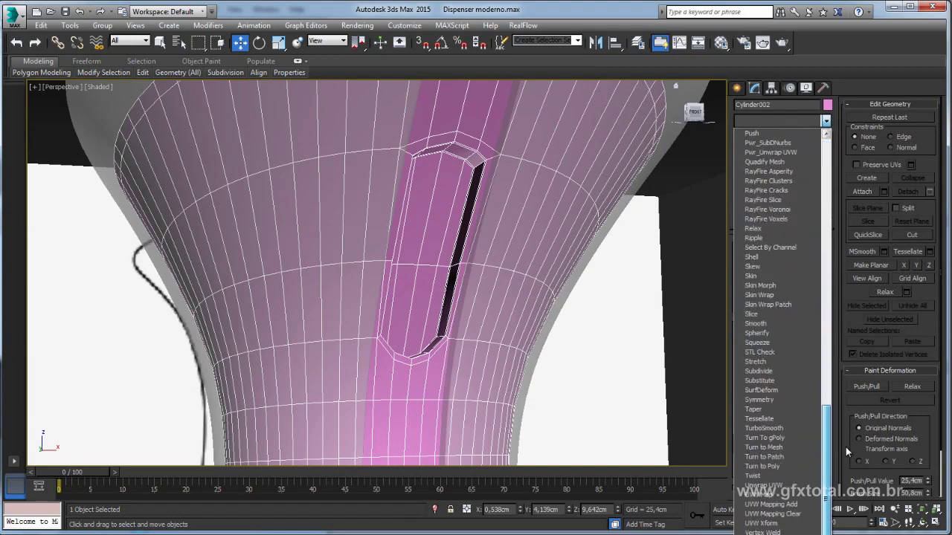
click(787, 428)
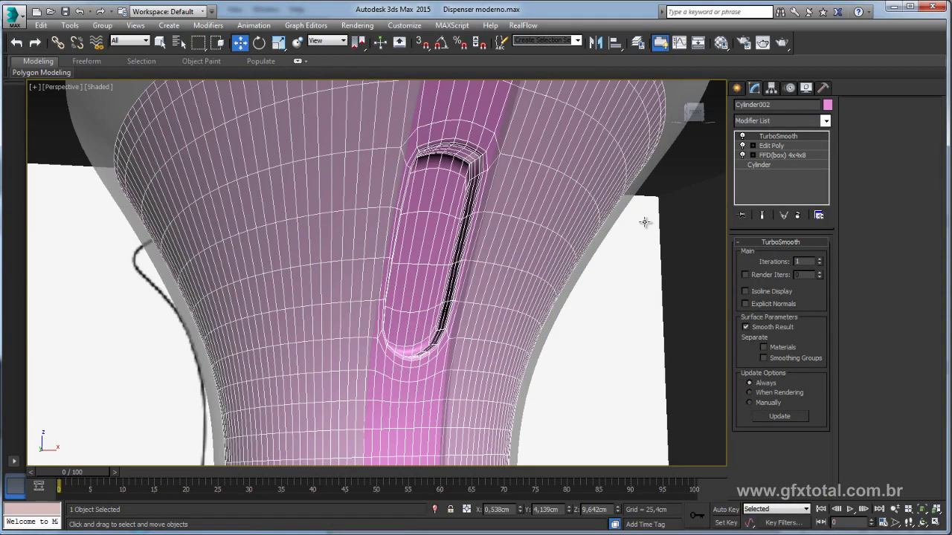
click(819, 260)
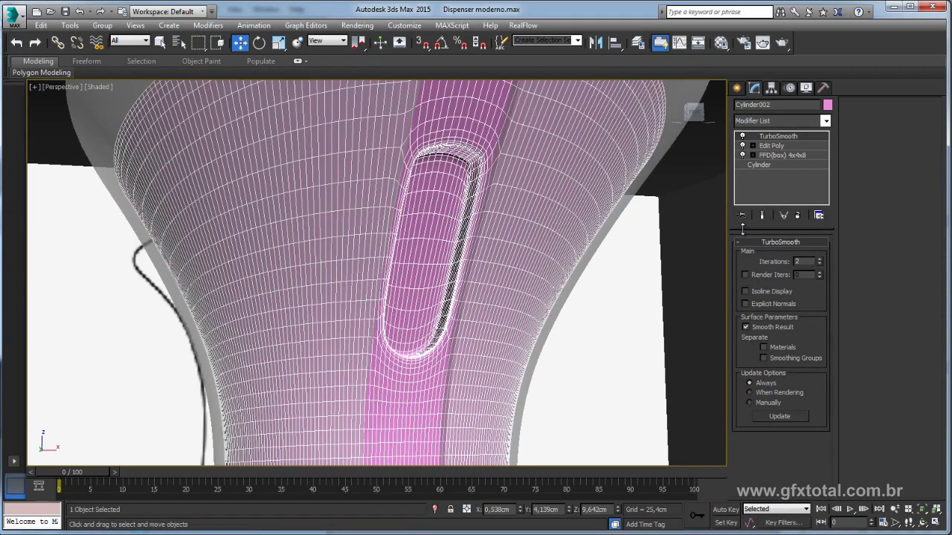
click(692, 181)
key(F4)
key(F4)
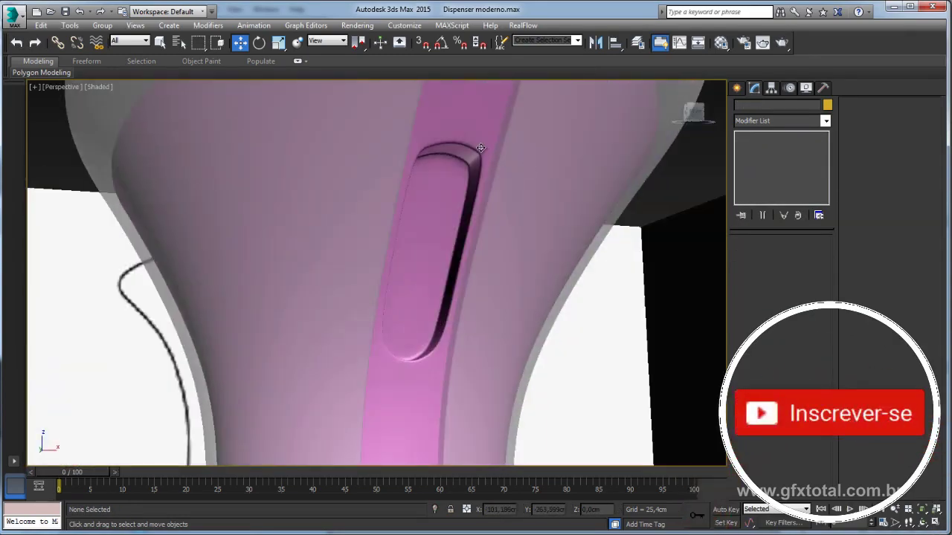
Step: Reselect the dispenser body and return to its Edit Poly cage in the stack
click(480, 148)
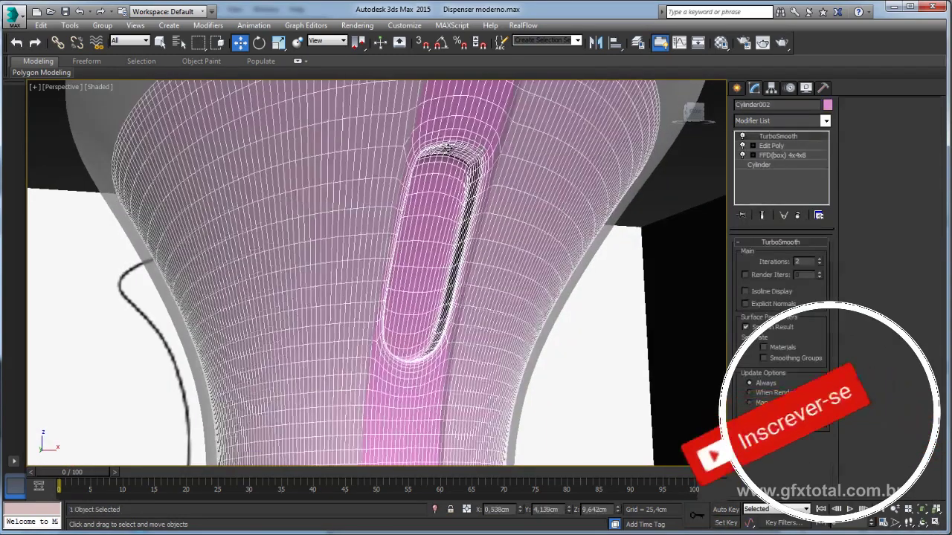
scroll(446, 185, up, 3)
alt+middle_drag(446, 185, 342, 141)
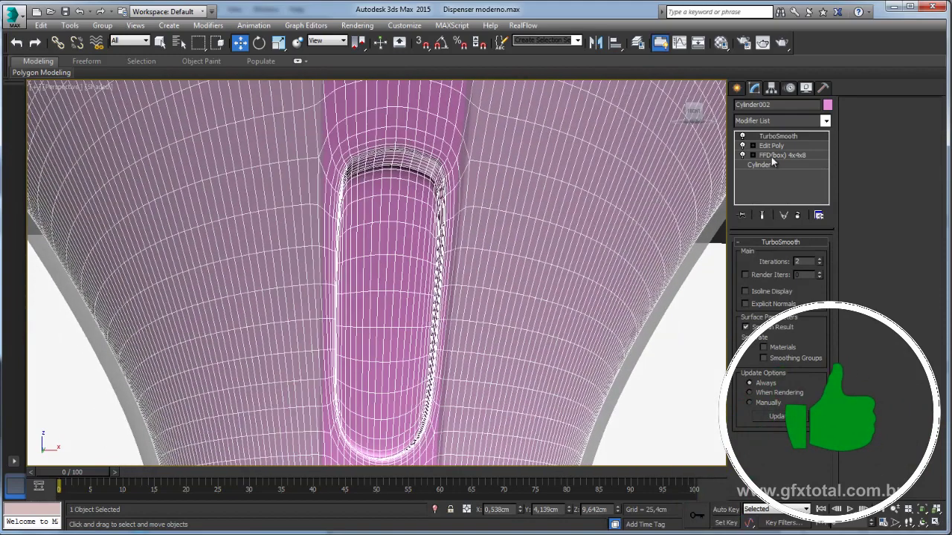
click(765, 146)
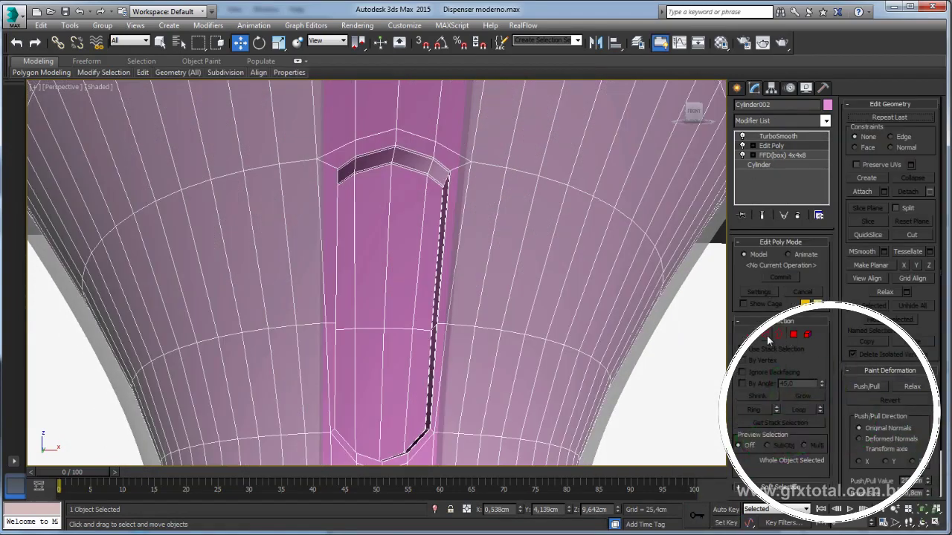
Step: At polygon level, pick three polygons along the slot floor
click(750, 335)
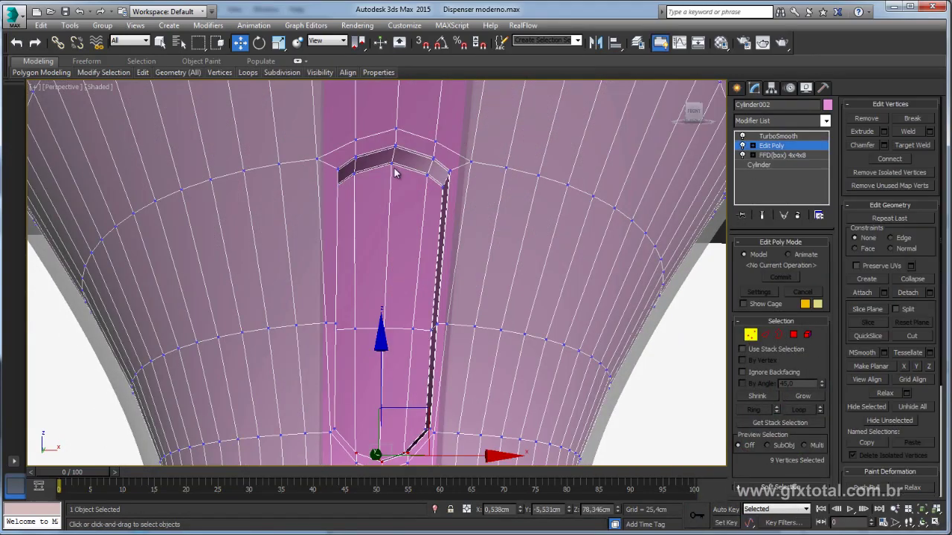
scroll(462, 234, up, 3)
click(764, 334)
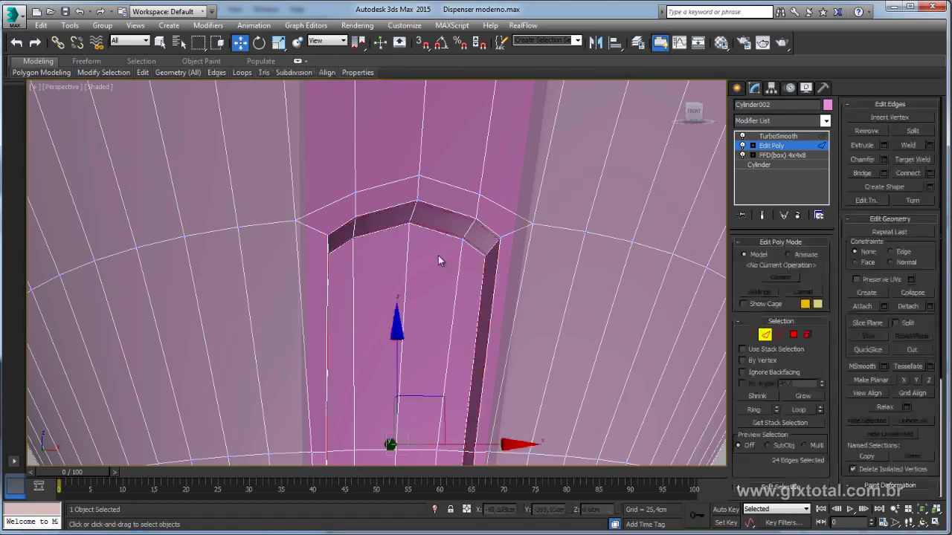
mouse_move(438, 255)
alt+middle_down()
mouse_move(472, 236)
mouse_move(480, 215)
mouse_move(471, 227)
mouse_move(471, 207)
mouse_move(418, 220)
alt+middle_up()
click(792, 335)
click(441, 257)
ctrl+click(468, 214)
ctrl+click(399, 238)
Step: Extend the selection to the whole slot floor and detach it as a separate element
ctrl+click(400, 302)
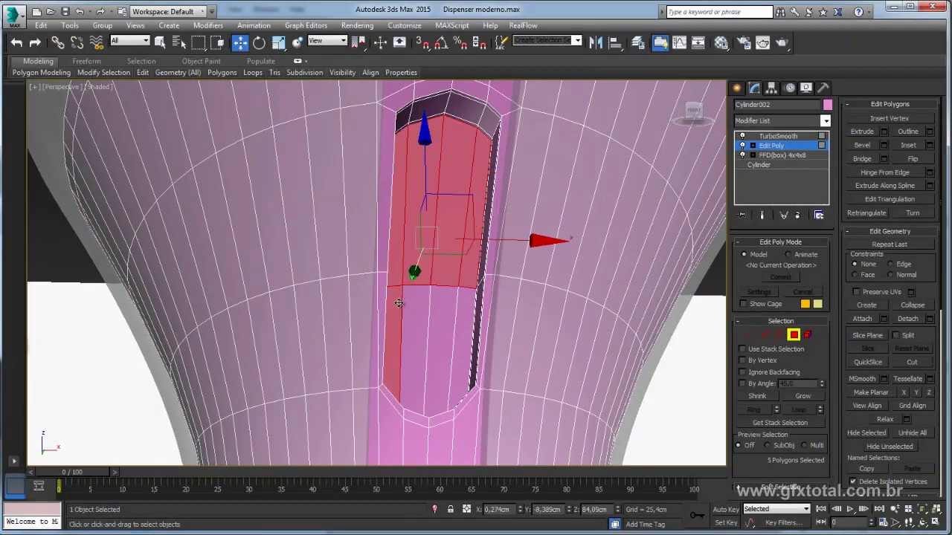
ctrl+click(421, 315)
ctrl+click(459, 328)
alt+middle_drag(460, 327, 543, 267)
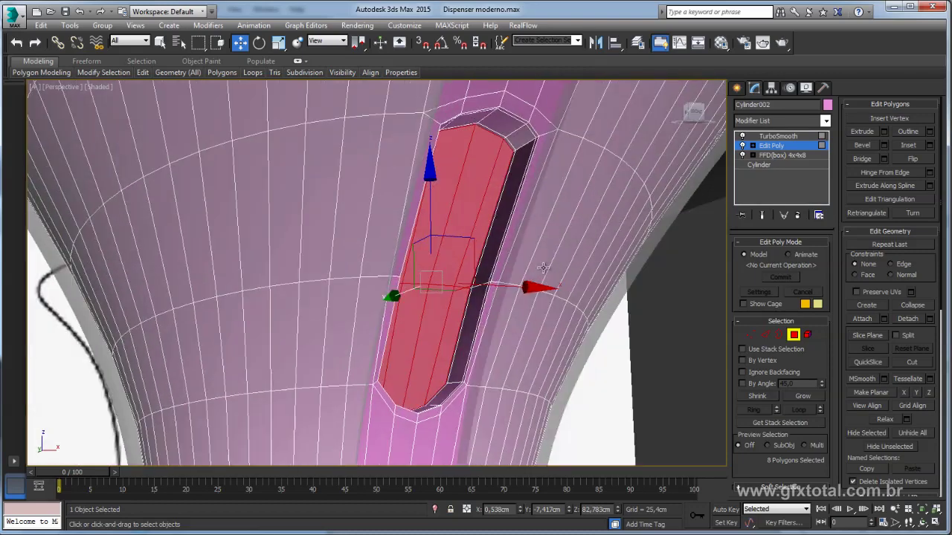
click(929, 319)
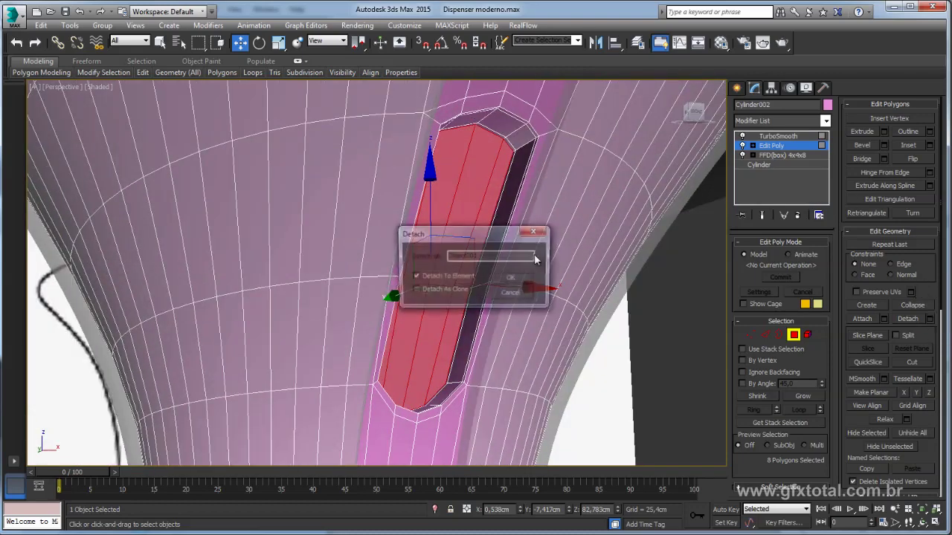
click(515, 277)
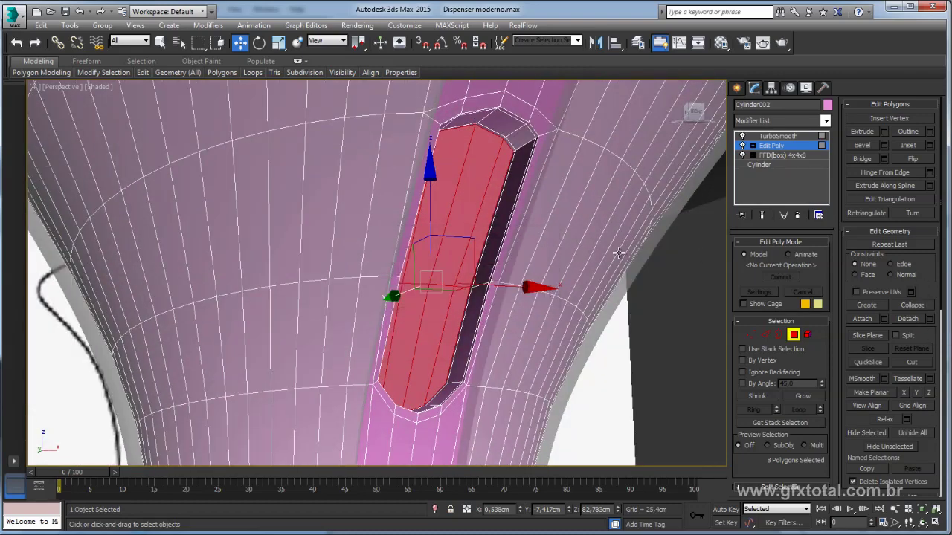
Step: Shift-extrude the floor's open border into a wall, then nudge the element and border sideways
click(778, 334)
click(485, 240)
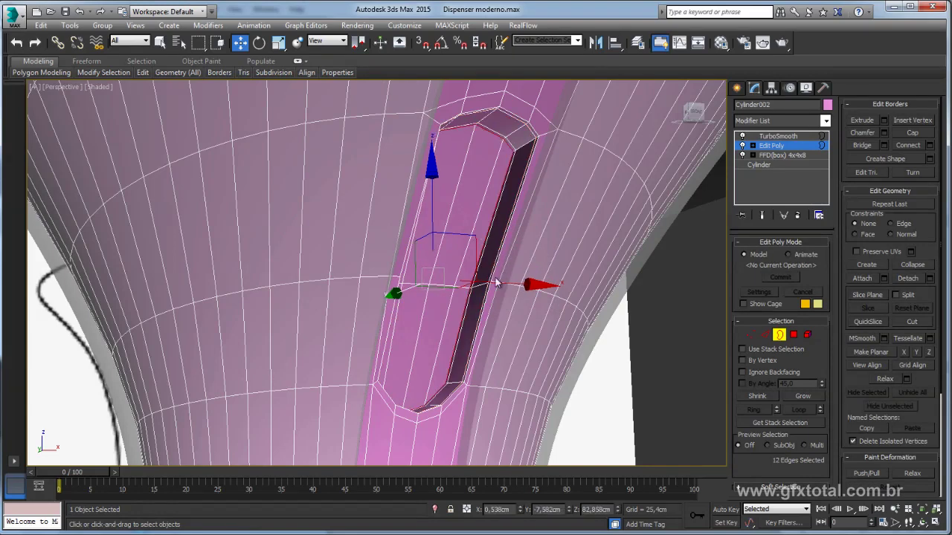
shift+drag(407, 289, 401, 290)
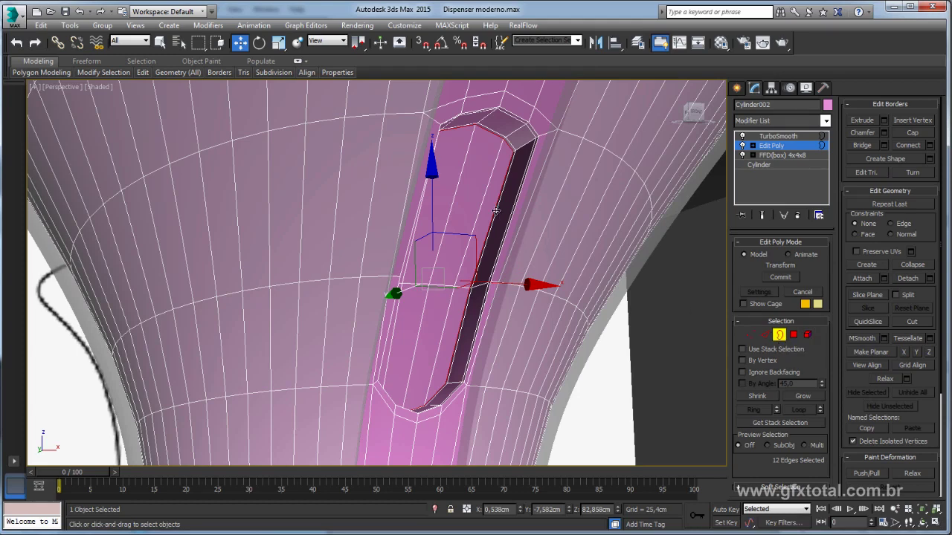
click(808, 336)
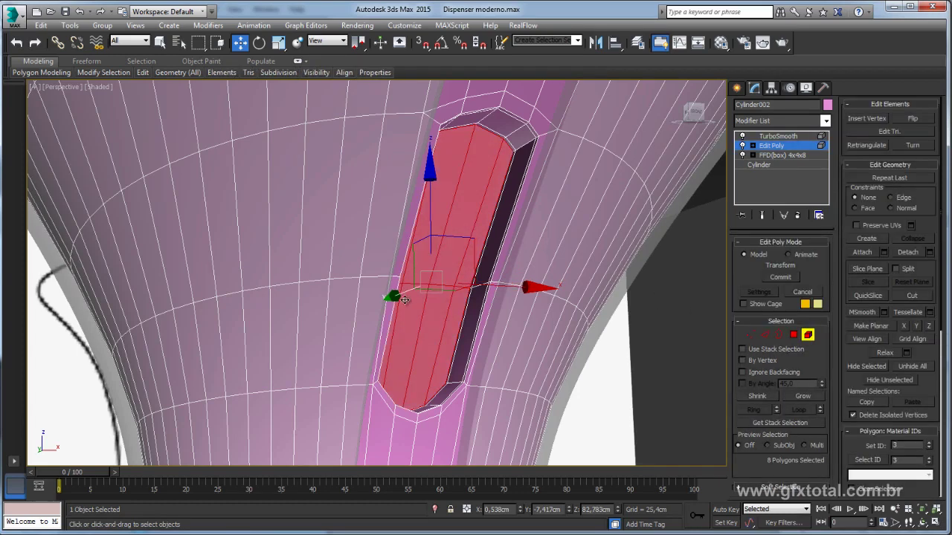
drag(393, 296, 388, 298)
click(776, 336)
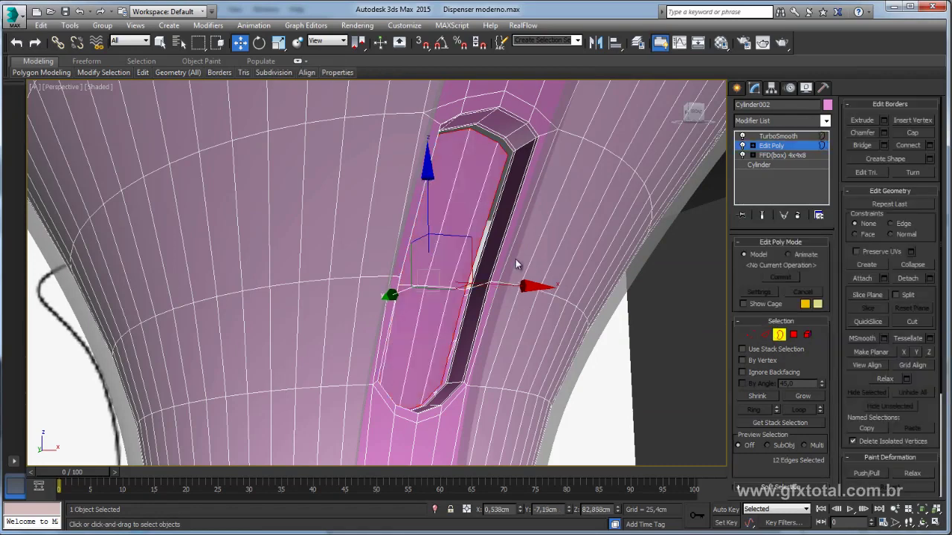
drag(485, 244, 632, 291)
Step: Grow a polygon selection across the slot walls, then clear it and recentre the view
click(792, 335)
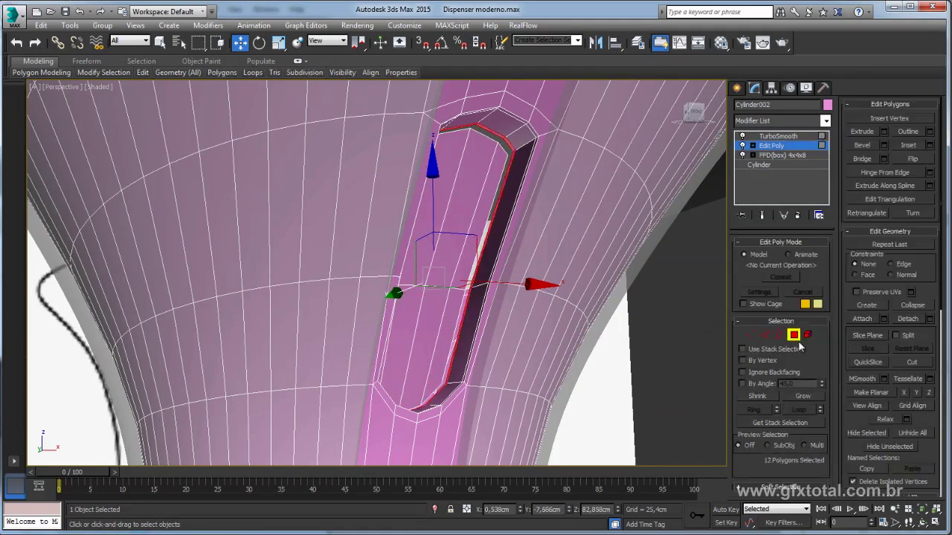
click(802, 397)
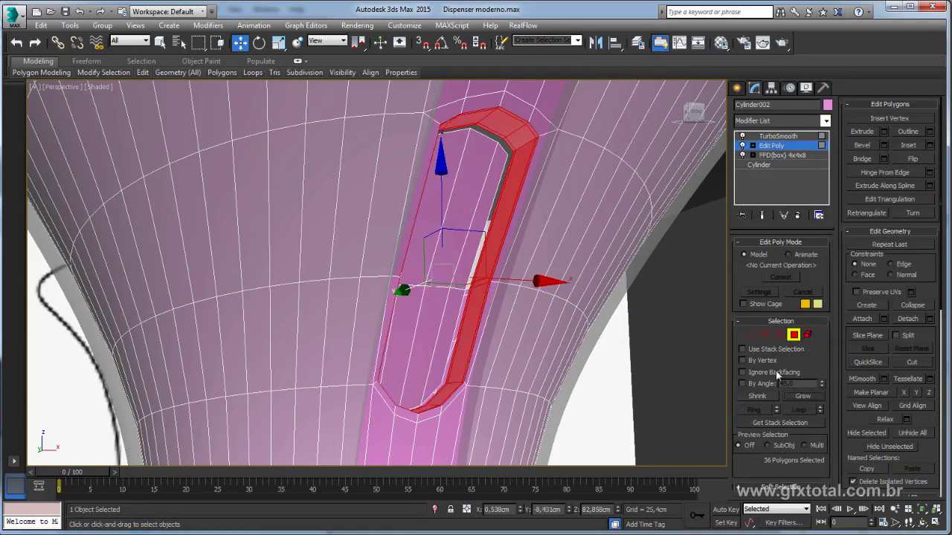
click(669, 319)
mouse_move(513, 242)
middle_down()
mouse_move(511, 277)
mouse_move(456, 179)
middle_up()
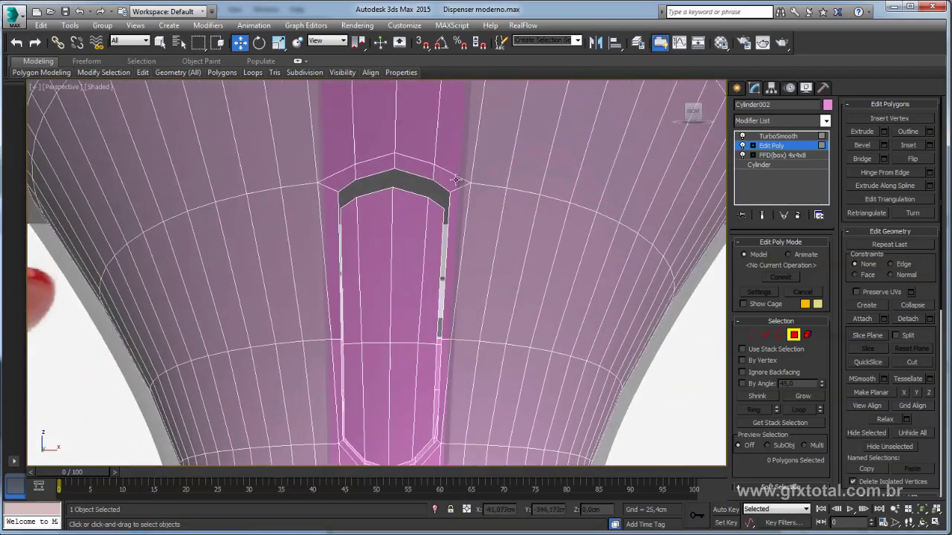
Step: Select the slot's upper rim vertices and slide them upward with edge-constrained movement
click(752, 334)
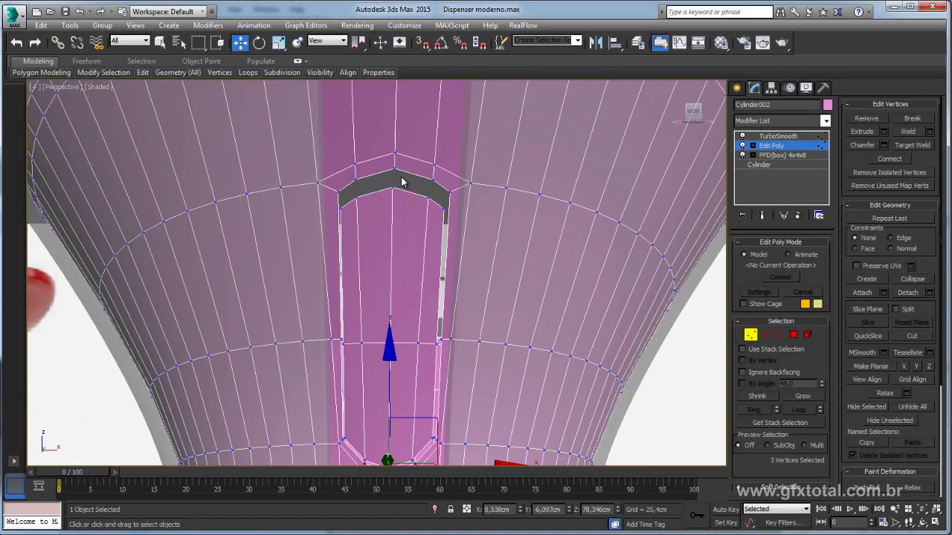
click(393, 155)
mouse_move(351, 162)
ctrl+mouse_down()
mouse_move(434, 194)
mouse_move(423, 155)
ctrl+mouse_up()
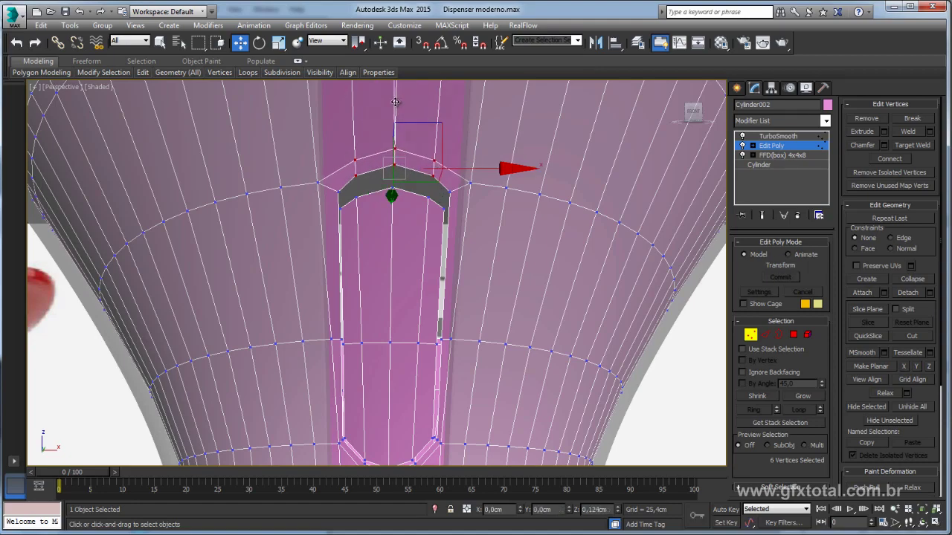
drag(394, 108, 582, 206)
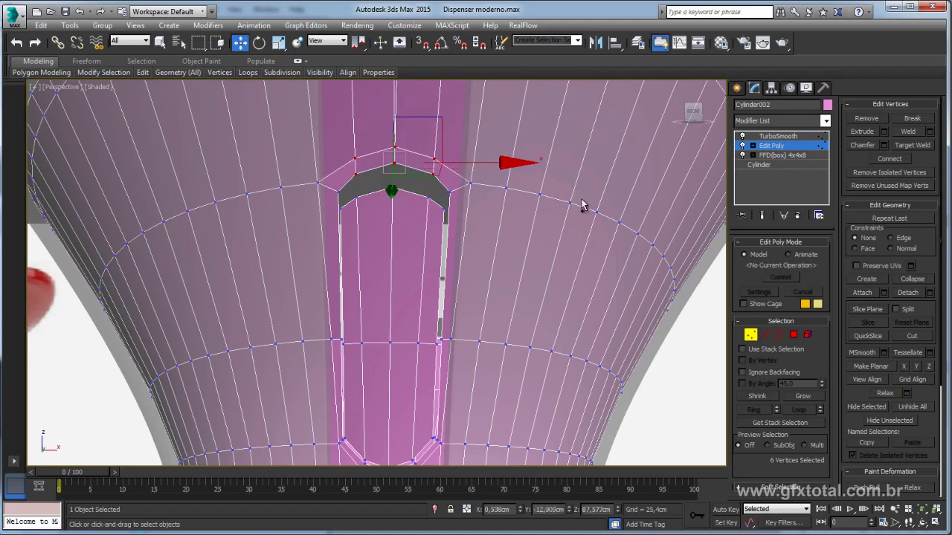
click(904, 244)
alt+middle_drag(423, 138, 416, 165)
drag(392, 143, 399, 127)
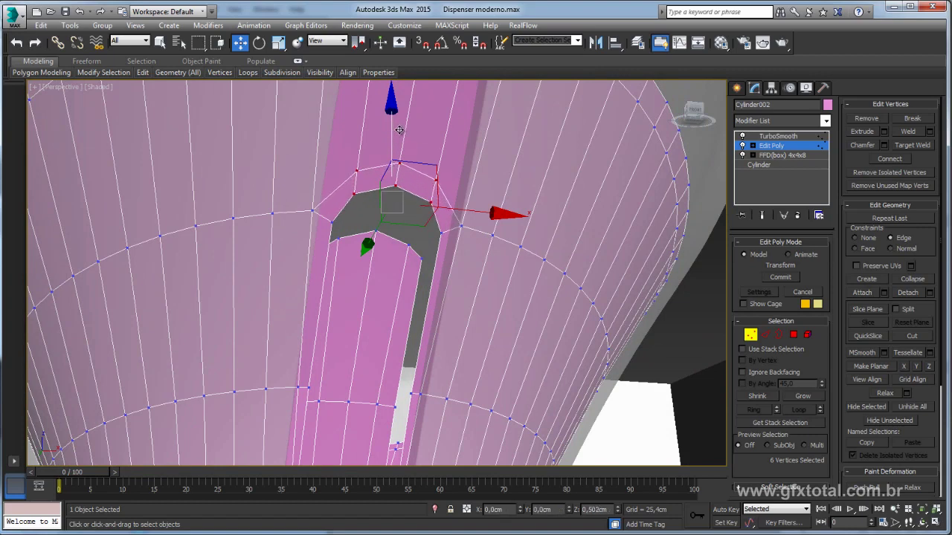
alt+middle_drag(398, 128, 434, 227)
Step: Raise three vertices along the slot's top edge slightly
click(401, 221)
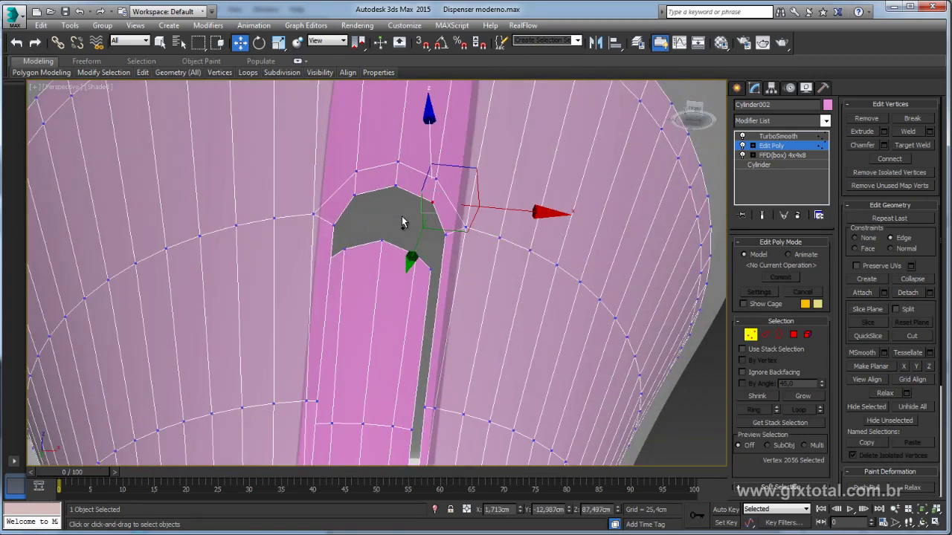
ctrl+click(354, 195)
ctrl+click(394, 185)
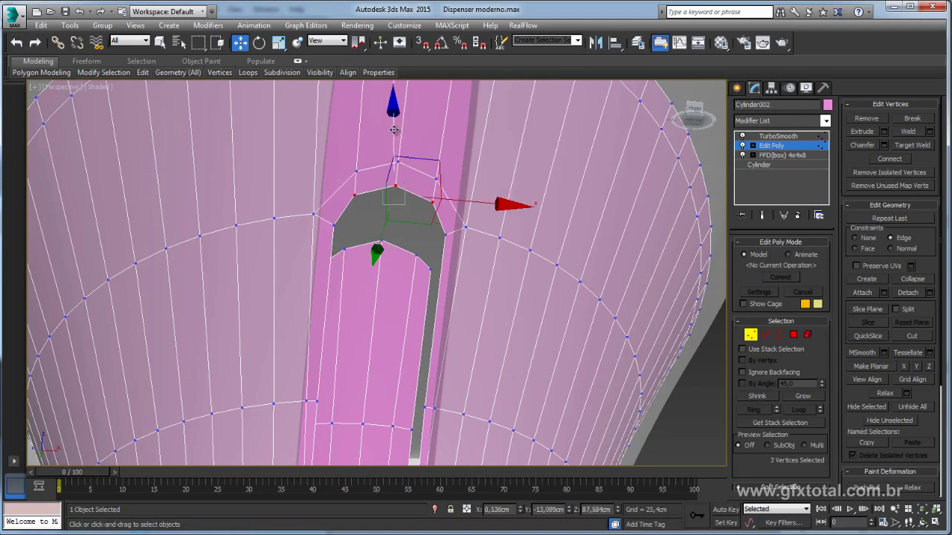
drag(394, 130, 394, 121)
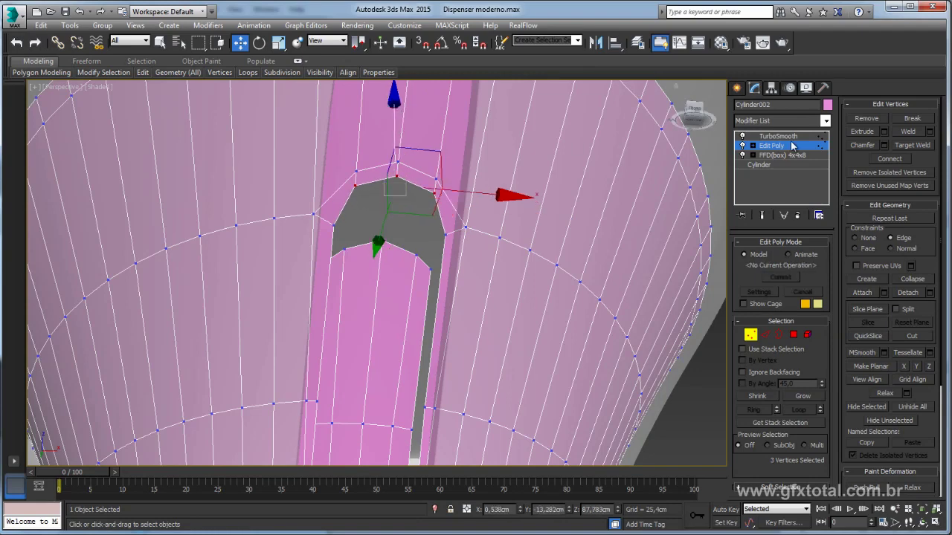
Step: Nudge two corner vertices slightly sideways along X and exit vertex level
click(335, 226)
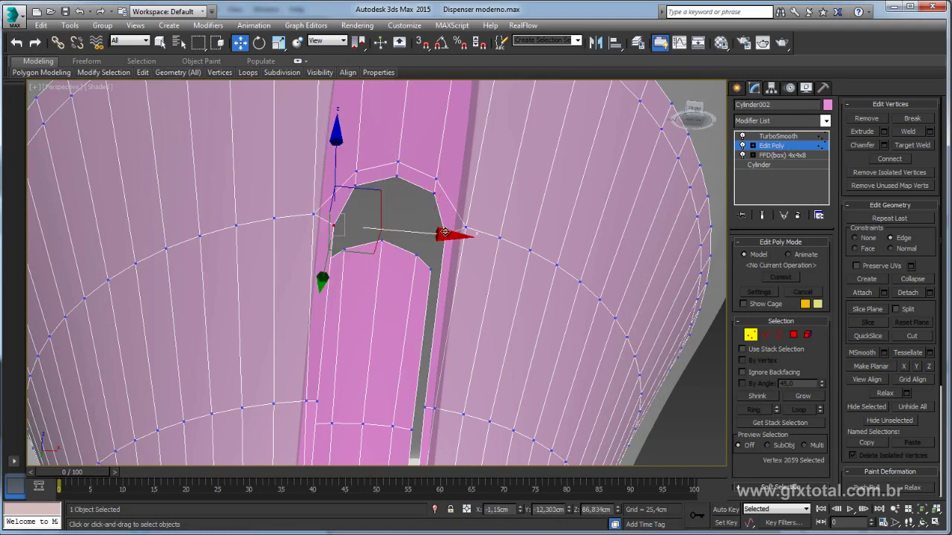
alt+middle_drag(444, 232, 435, 233)
ctrl+click(431, 233)
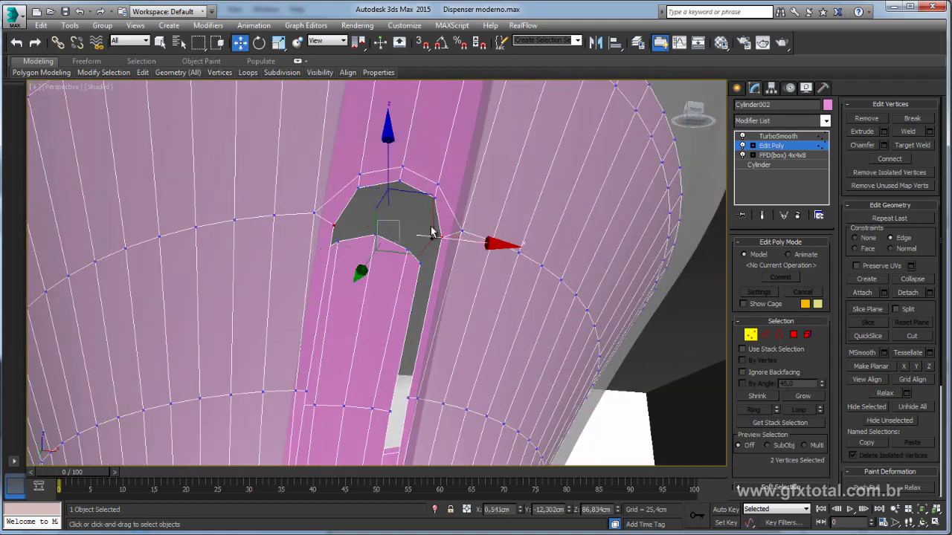
drag(431, 232, 440, 236)
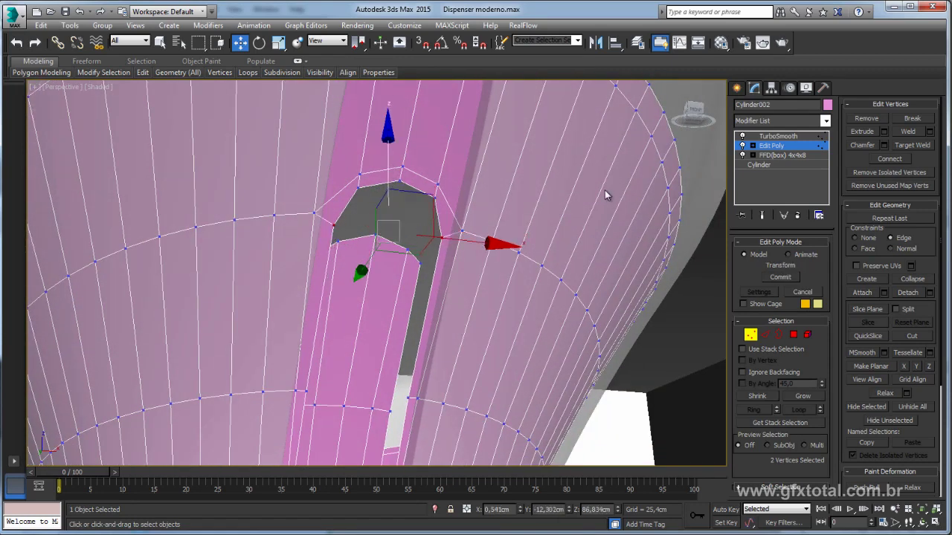
click(791, 147)
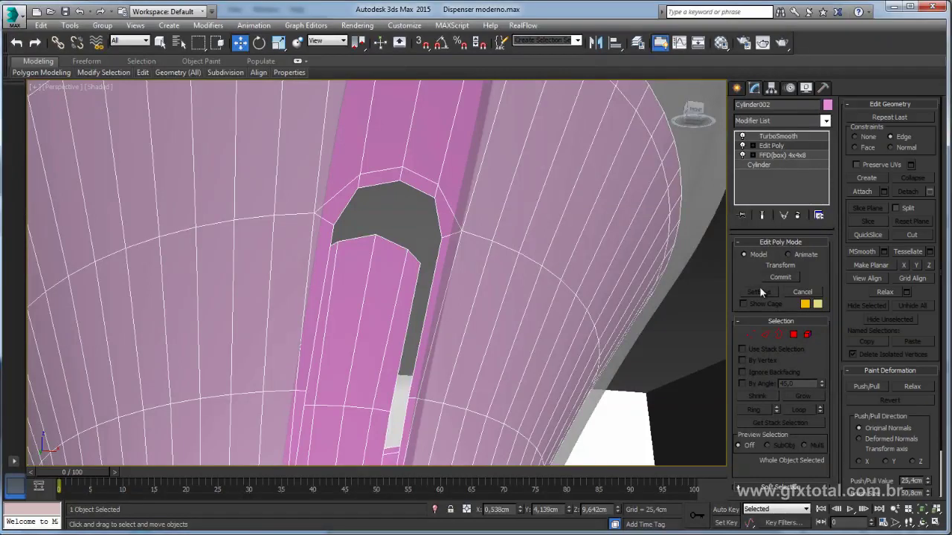
Step: Bridge the selected slot borders with 3 segments
click(778, 335)
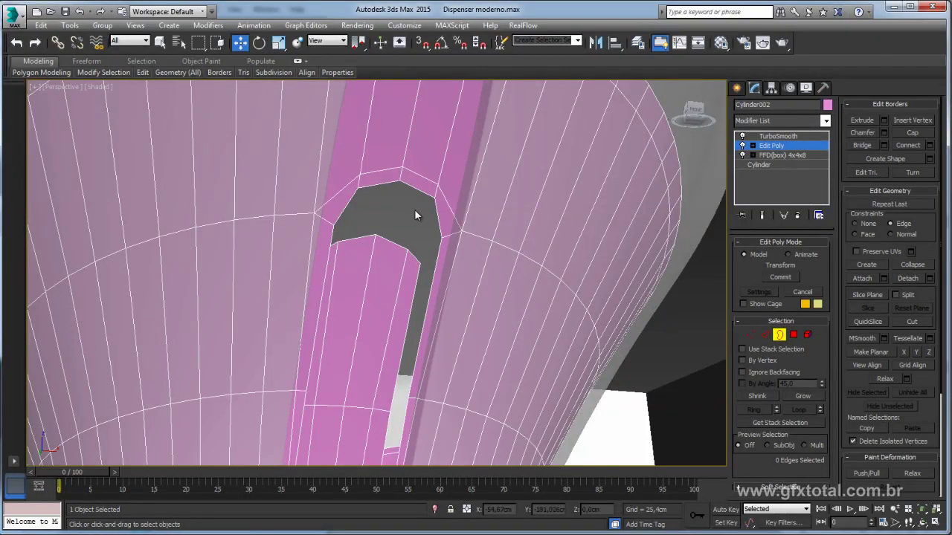
click(454, 282)
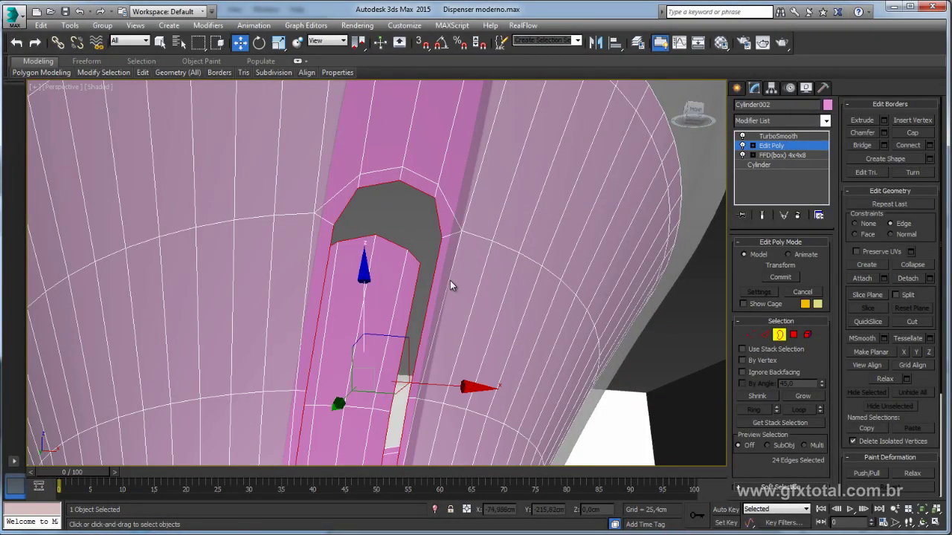
click(883, 145)
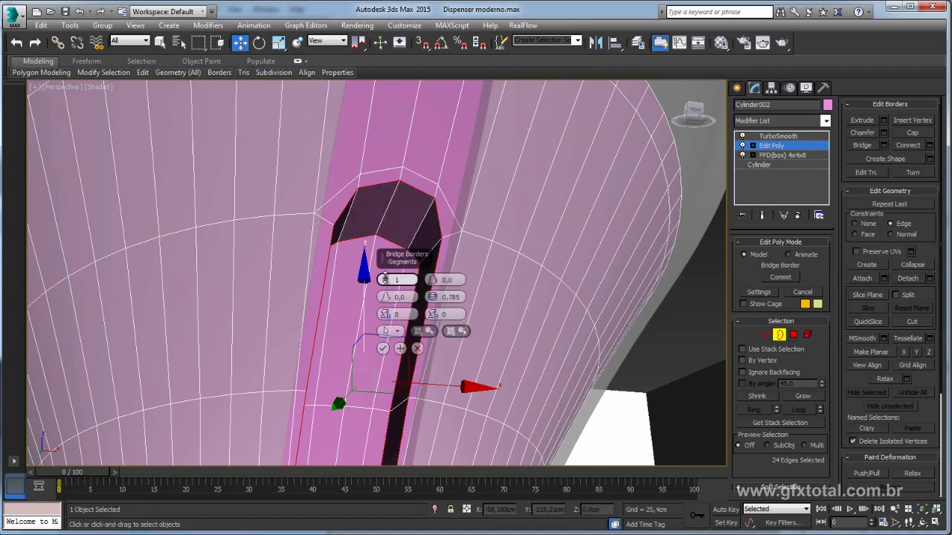
drag(385, 278, 387, 272)
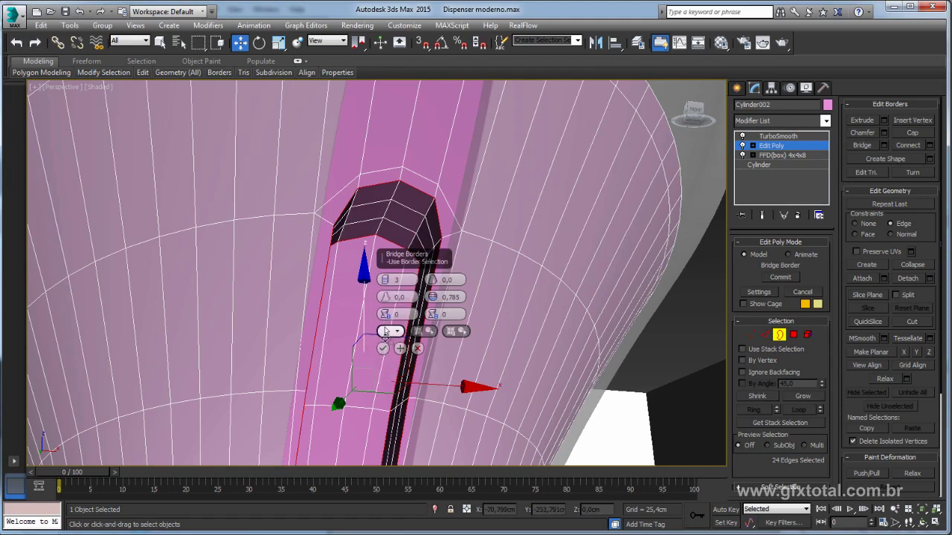
click(382, 348)
Step: Inspect the bridged slot from the side, pick a nearby vertex, and return to polygon level
scroll(427, 315, down, 5)
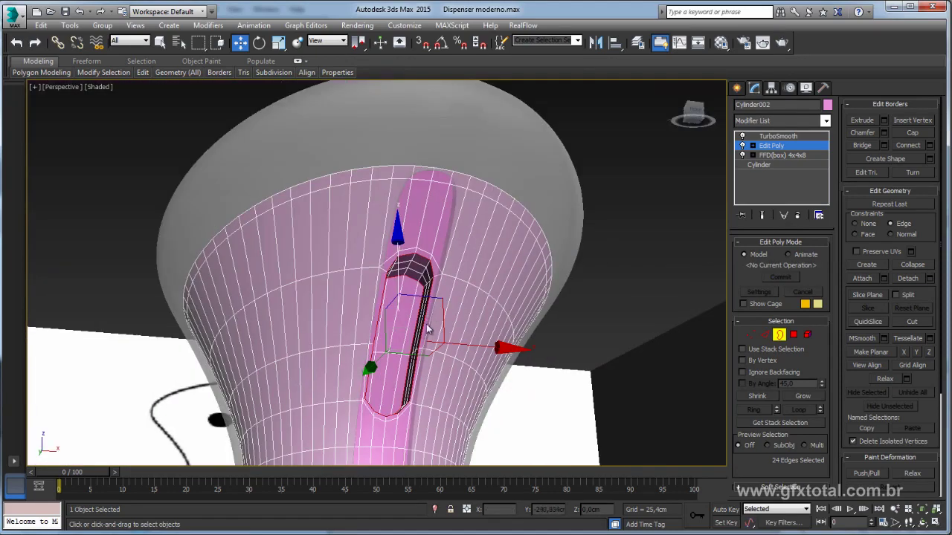
alt+middle_drag(428, 329, 513, 314)
scroll(513, 314, up, 3)
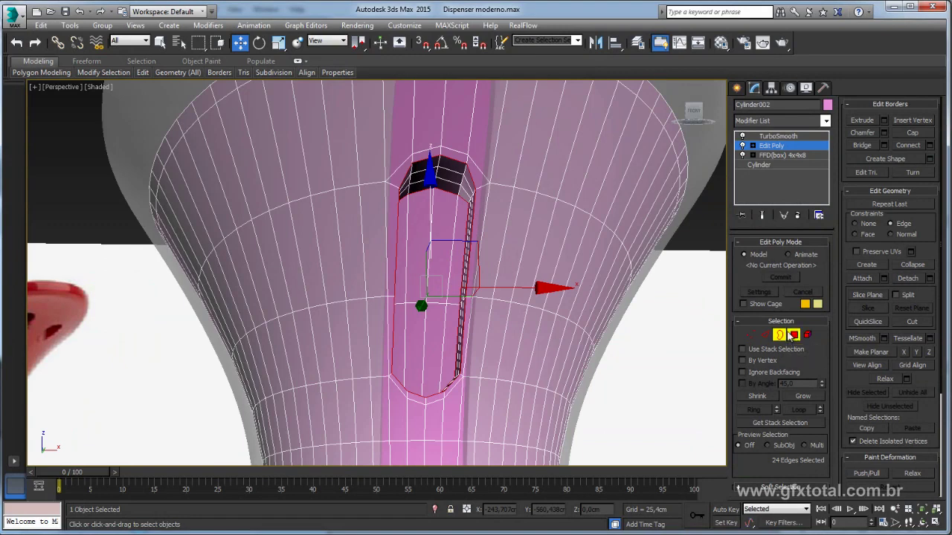
ctrl+click(793, 335)
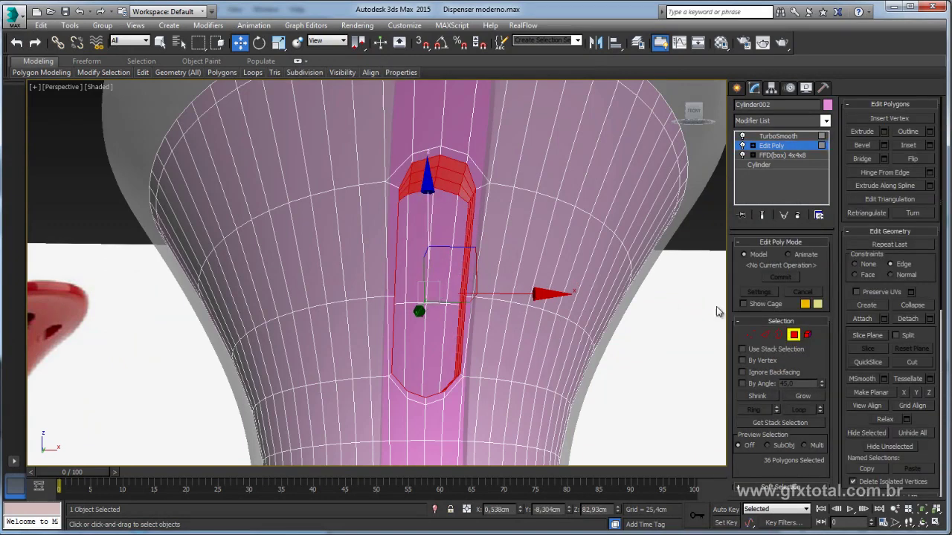
click(749, 335)
click(427, 302)
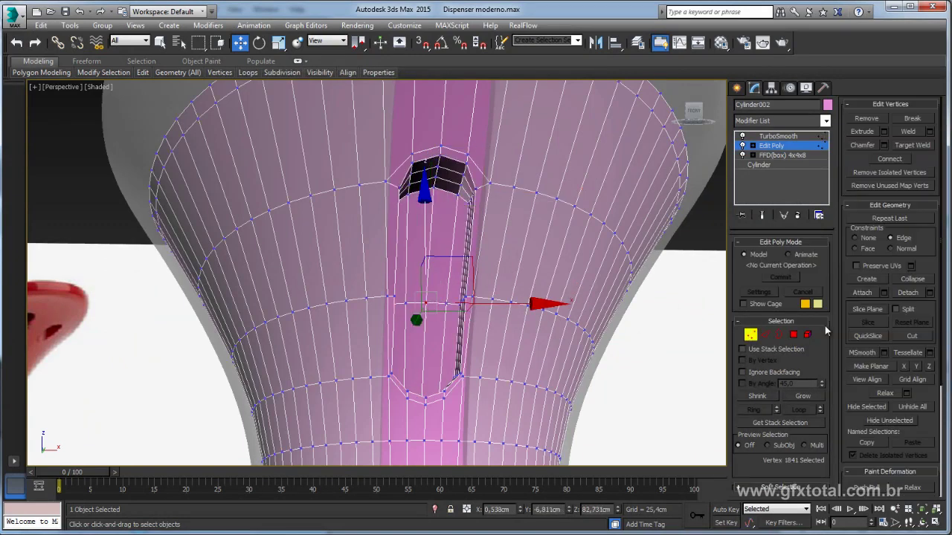
click(794, 335)
Step: Add two more slot polygons and inset all eight by 0,125cm
alt+middle_drag(386, 319, 471, 275)
ctrl+click(397, 294)
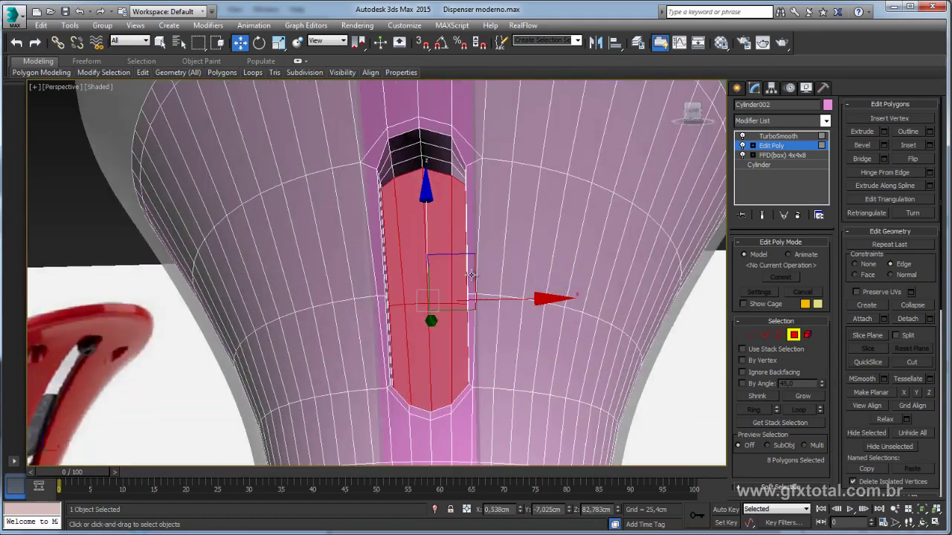
click(929, 147)
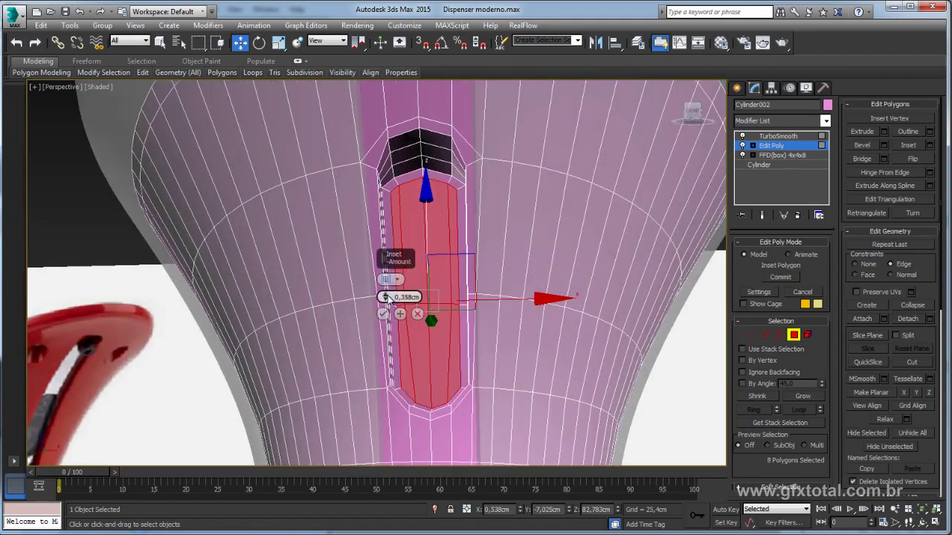
drag(386, 298, 384, 295)
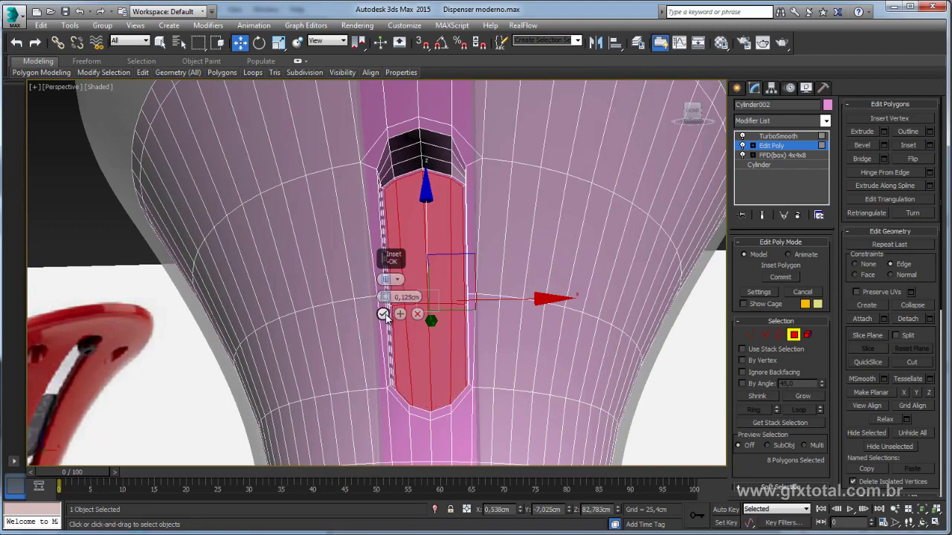
click(382, 314)
alt+middle_drag(383, 314, 396, 189)
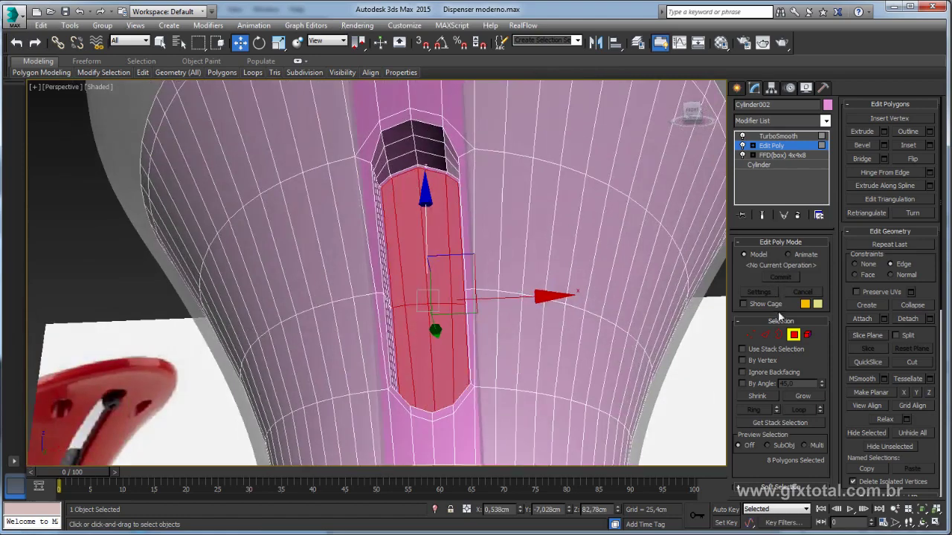
ctrl+click(765, 334)
mouse_move(446, 209)
alt+middle_down()
mouse_move(474, 183)
mouse_move(439, 283)
alt+middle_up()
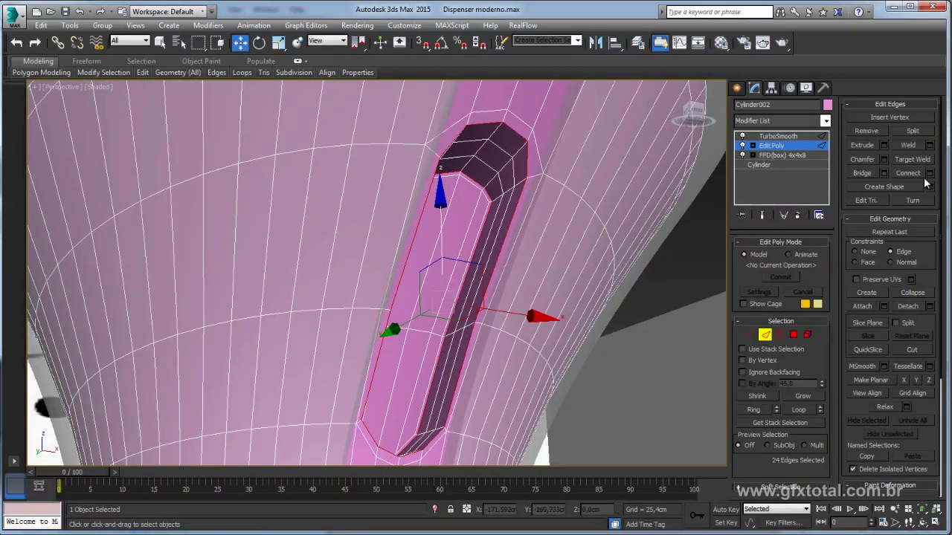
Step: Chamfer the 24 selected slot rim edges by 0,05cm
click(884, 159)
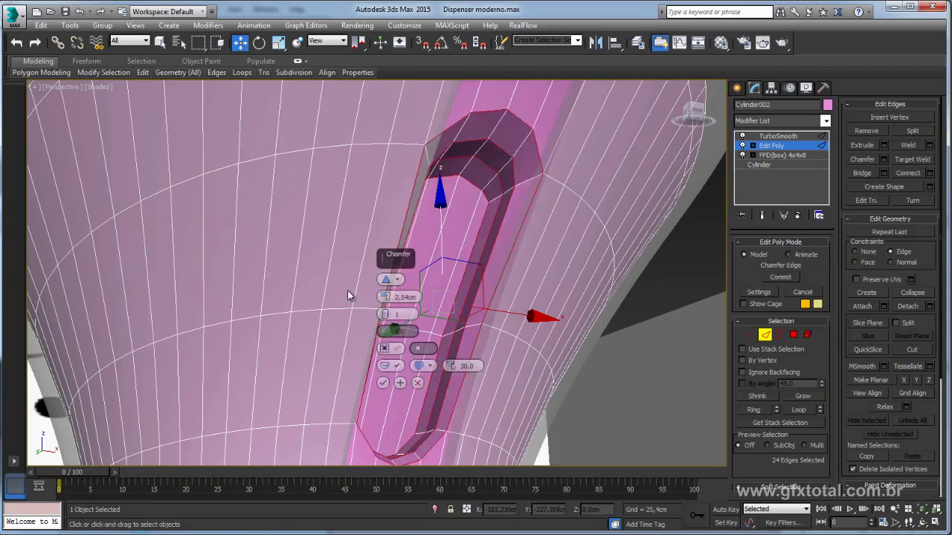
drag(389, 299, 387, 298)
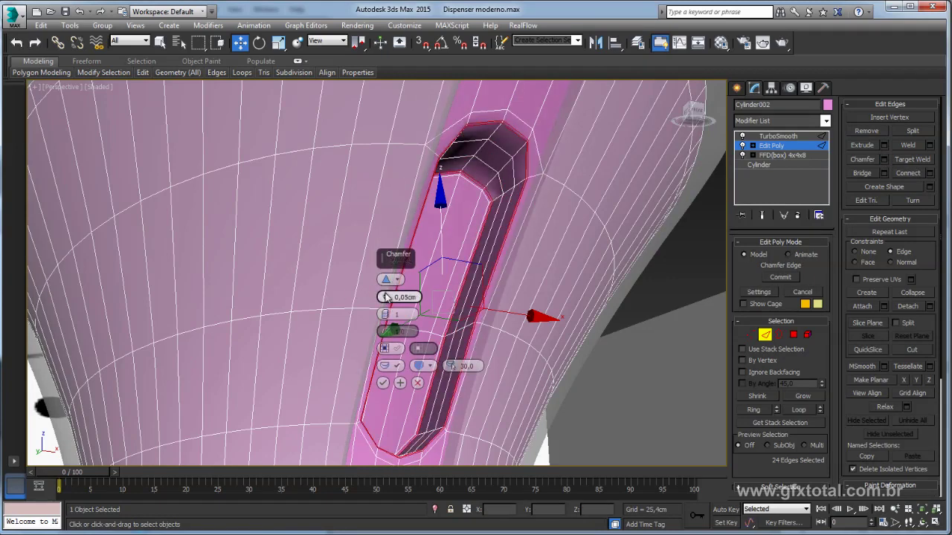
click(382, 382)
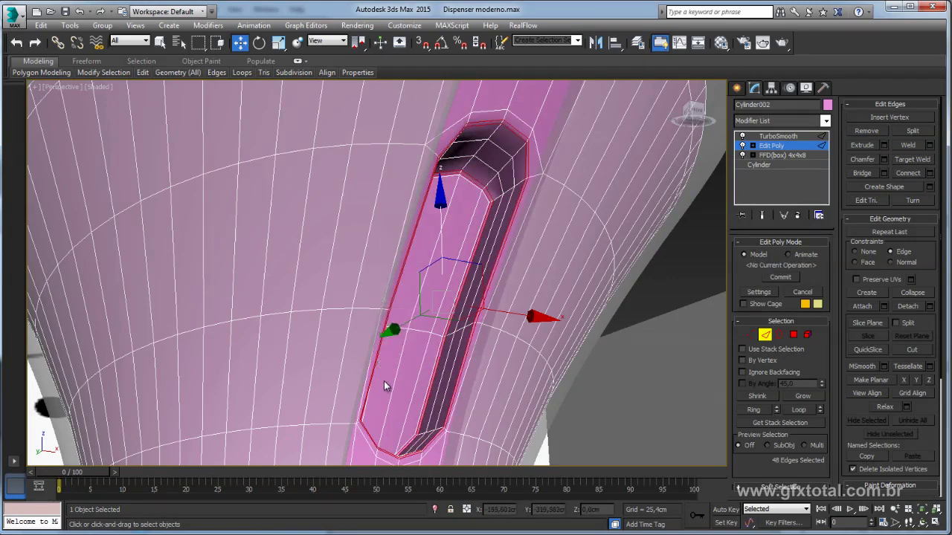
Step: Show the TurboSmooth result and orbit around the deselected dispenser to check it
click(784, 147)
click(785, 136)
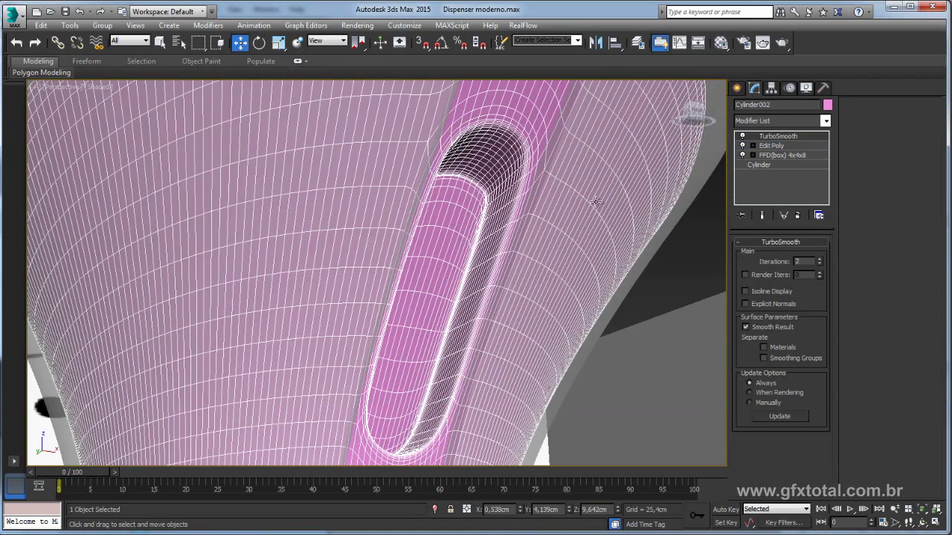
scroll(595, 204, down, 10)
click(672, 235)
mouse_move(673, 235)
alt+middle_down()
mouse_move(639, 263)
mouse_move(618, 166)
mouse_move(507, 206)
mouse_move(484, 191)
mouse_move(525, 240)
alt+middle_up()
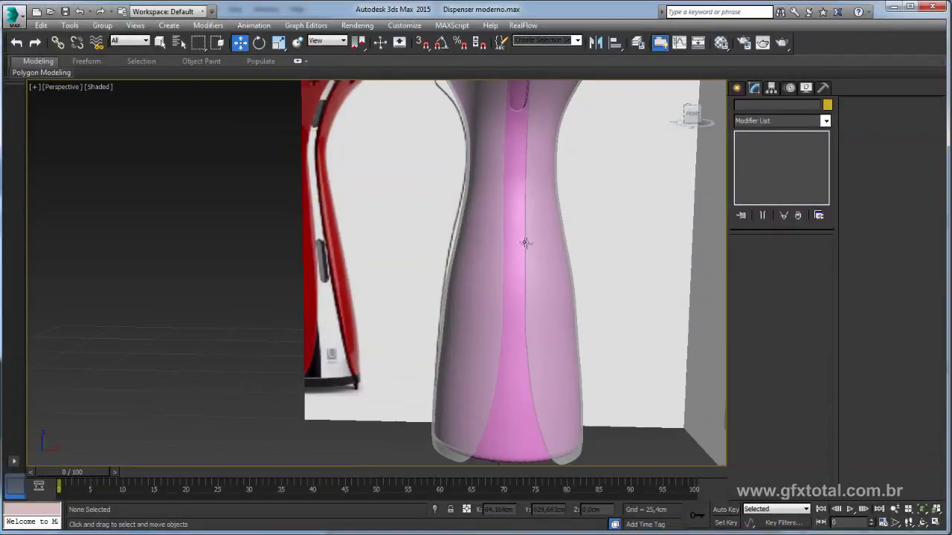
Step: Select Cylinder002, enter Edit Poly polygon level, and switch to the Front view
click(525, 242)
click(771, 145)
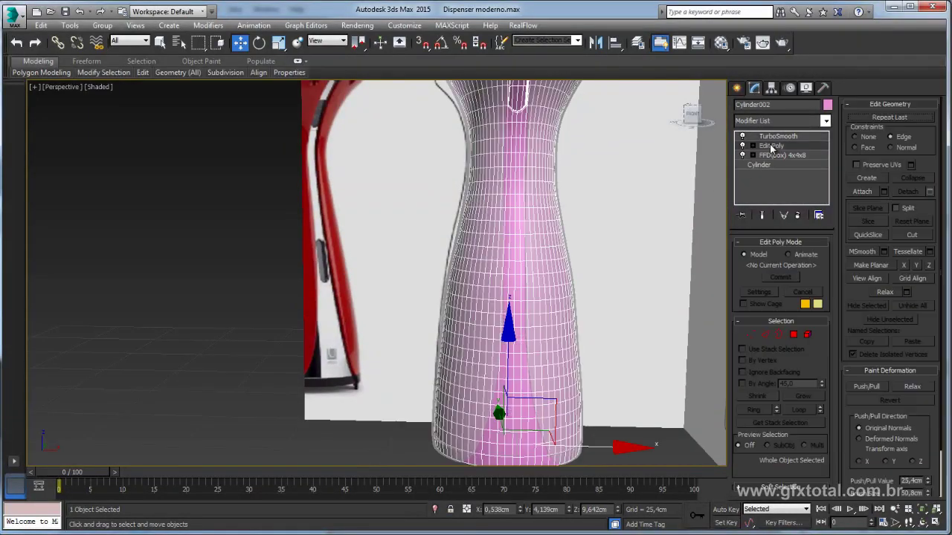
click(773, 136)
click(757, 291)
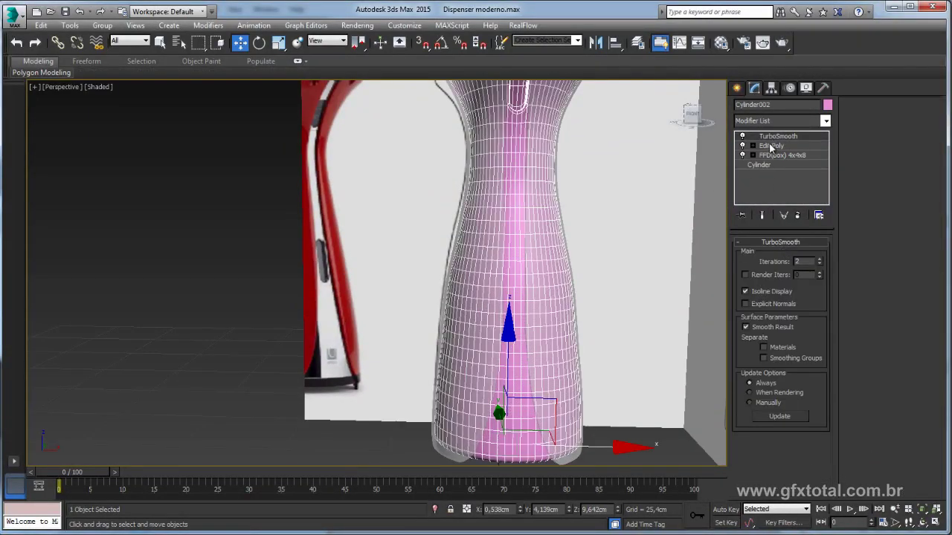
click(771, 146)
key(f)
click(793, 335)
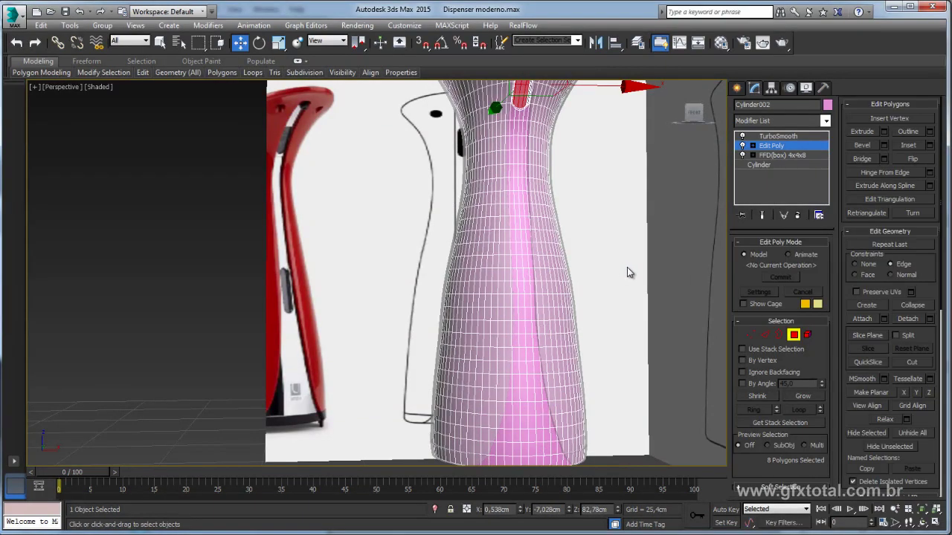
key(z)
scroll(617, 271, down, 5)
scroll(545, 242, up, 3)
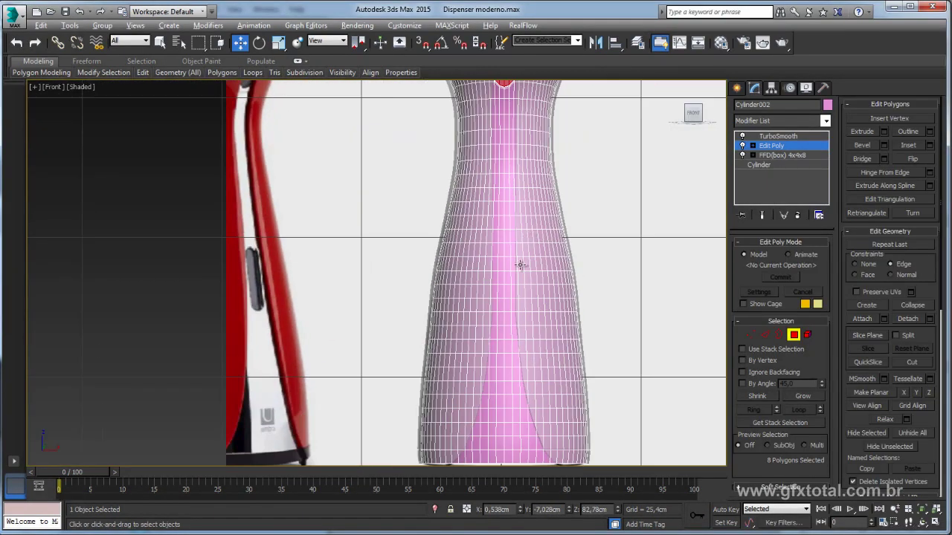
key(F2)
scroll(522, 252, up, 2)
scroll(527, 230, up, 1)
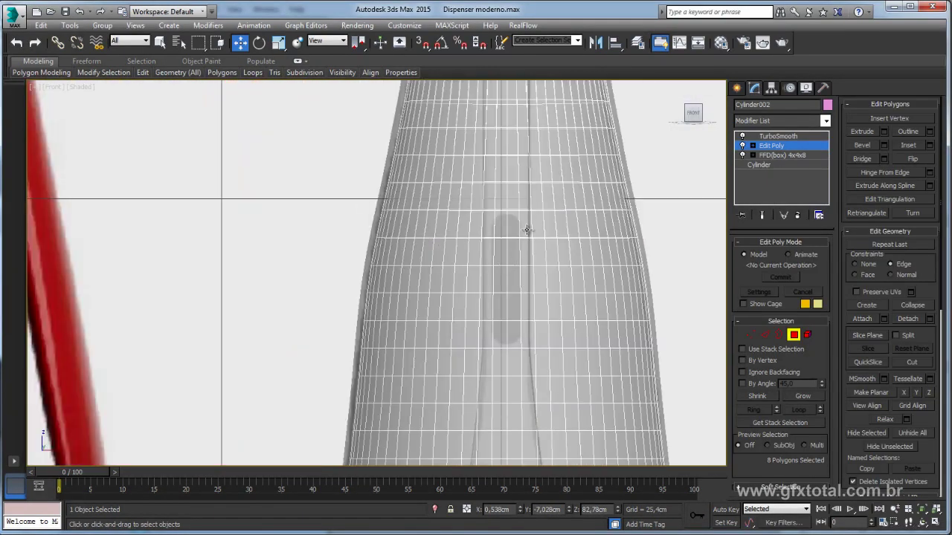
Step: Pick a column of lower-front polygons and grow the selection to 20 polygons
click(503, 282)
ctrl+click(508, 256)
ctrl+click(501, 223)
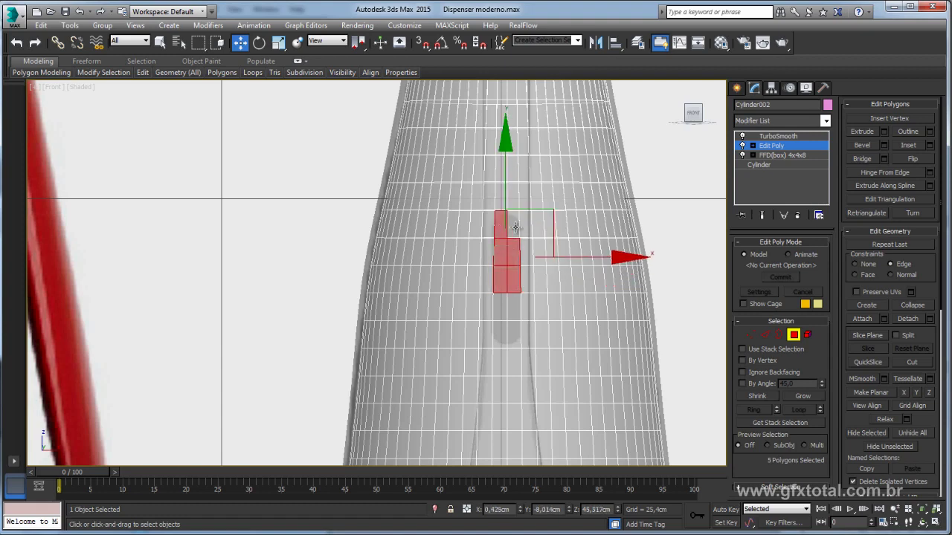
ctrl+click(516, 227)
ctrl+click(507, 301)
ctrl+click(507, 314)
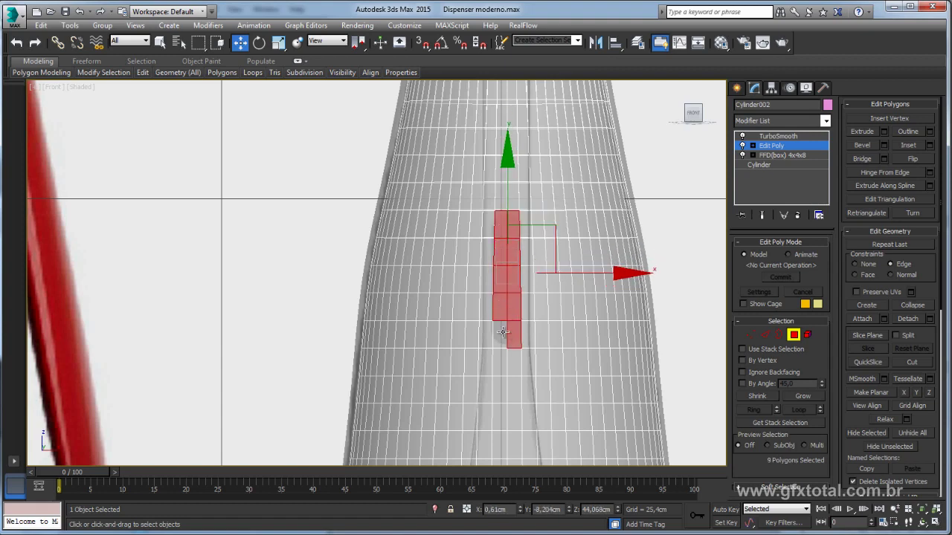
alt+drag(461, 211, 531, 230)
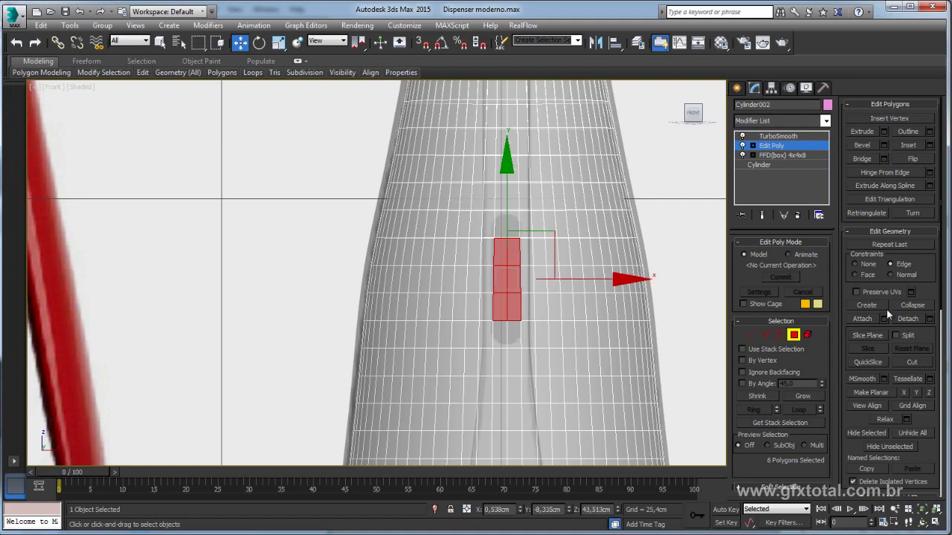
click(802, 395)
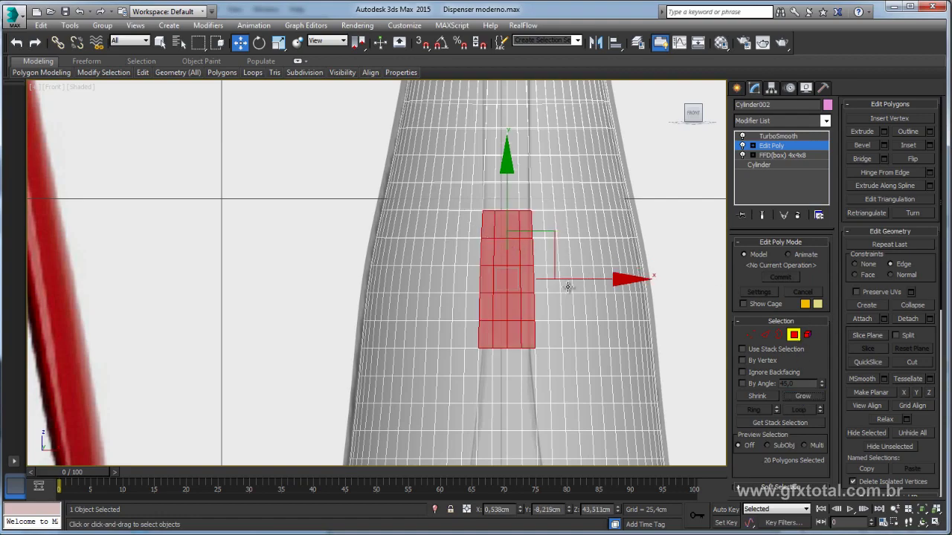
key(p)
alt+middle_drag(565, 312, 603, 322)
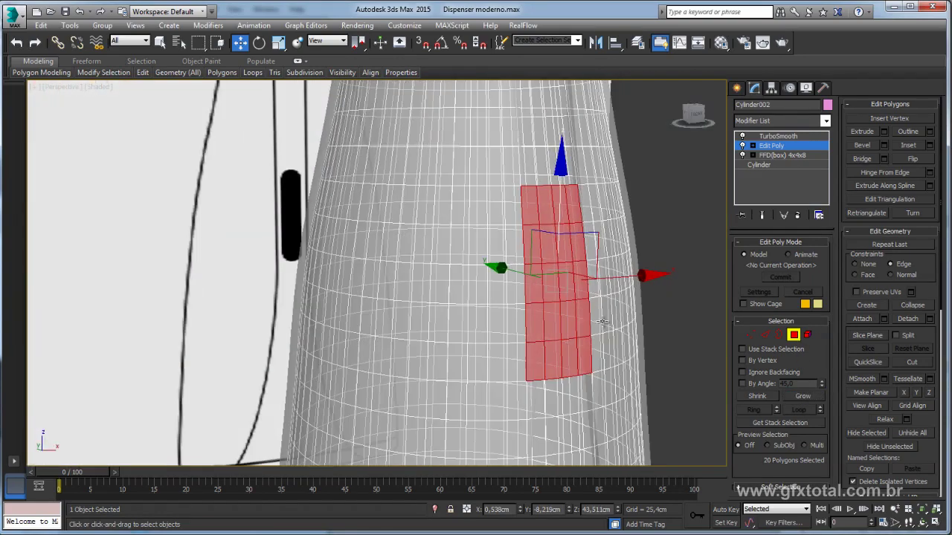
Step: Inset the 20 selected polygons by about 0,633cm
click(929, 146)
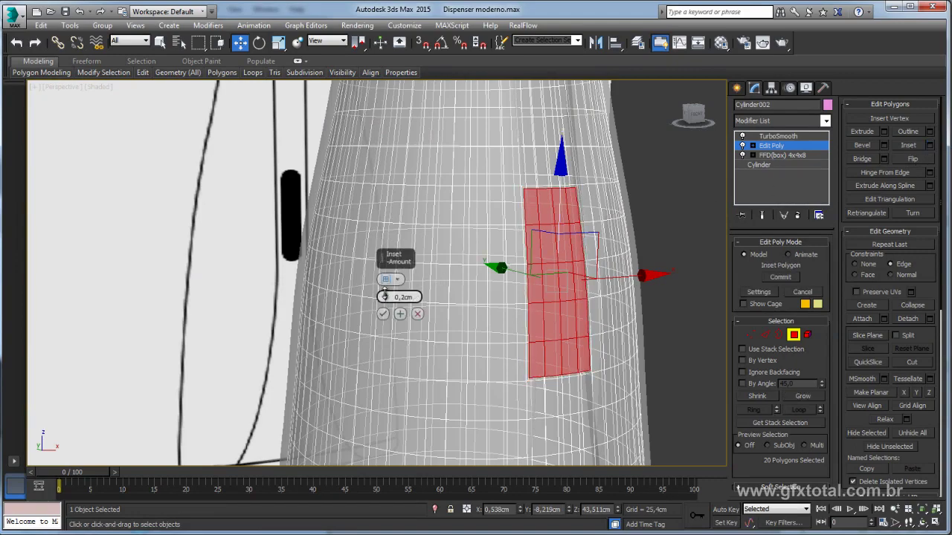
drag(385, 297, 462, 292)
scroll(461, 292, up, 2)
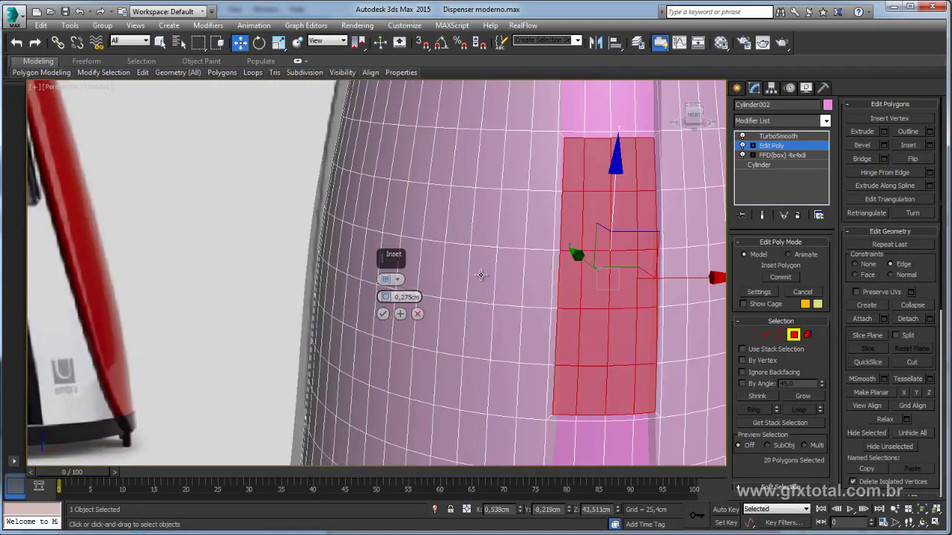
scroll(481, 275, up, 2)
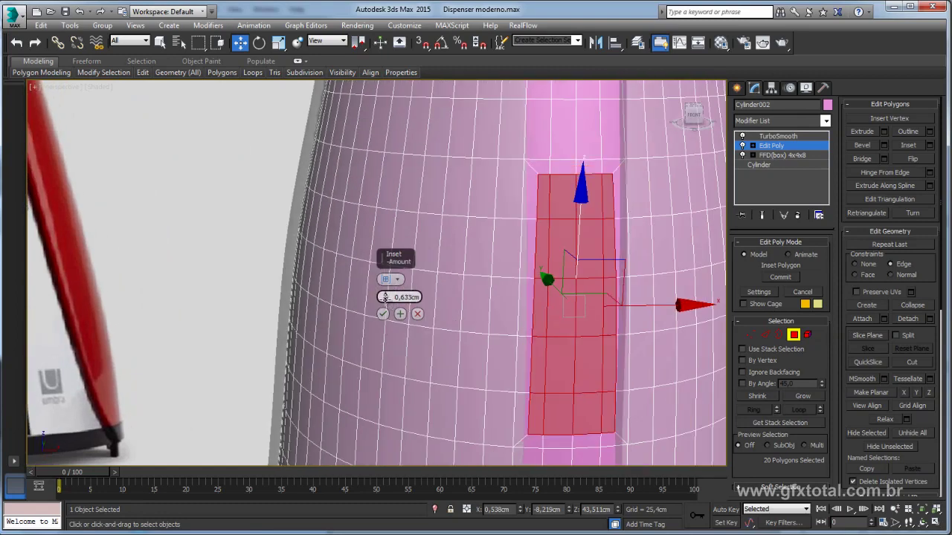
drag(385, 297, 385, 287)
click(382, 314)
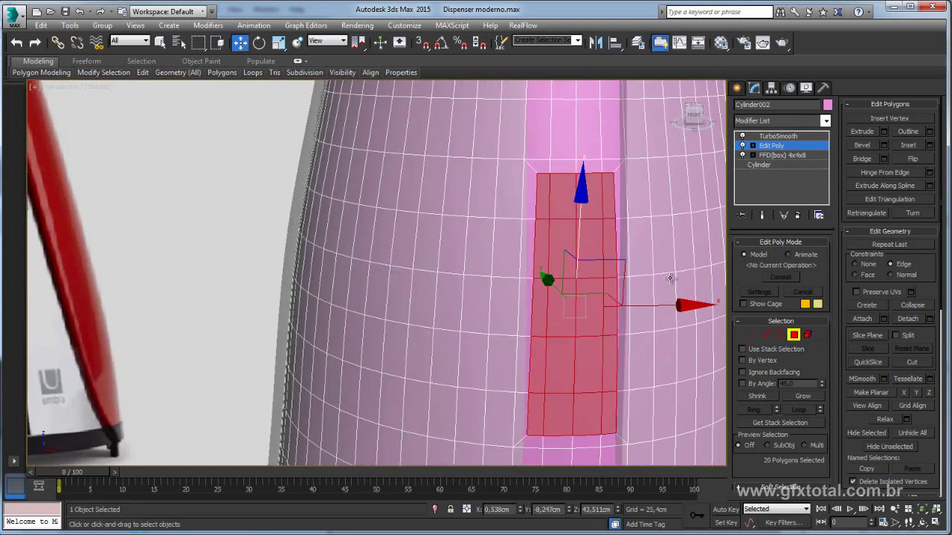
click(763, 338)
Step: Select the vertical edge loop beside the strip and scale it flat along X with Edge constraint
double_click(532, 254)
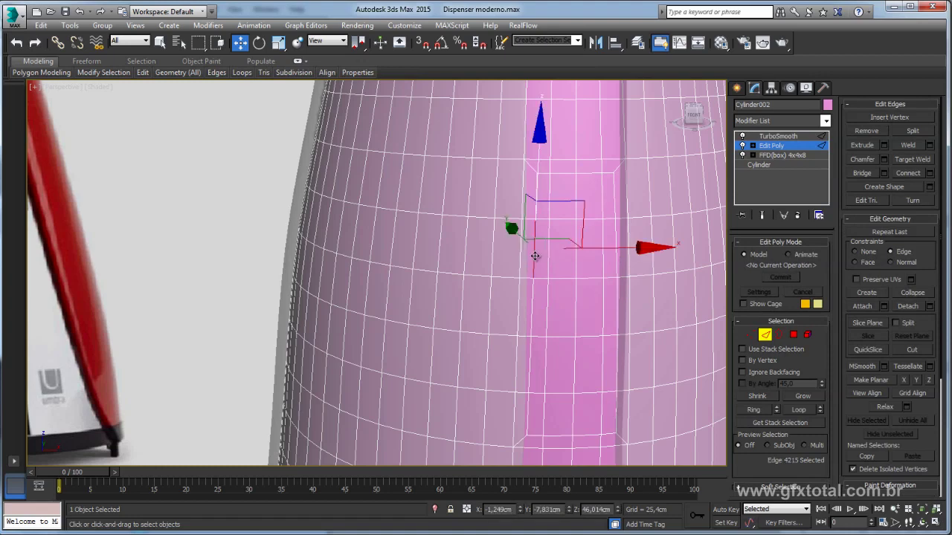
key(e)
key(r)
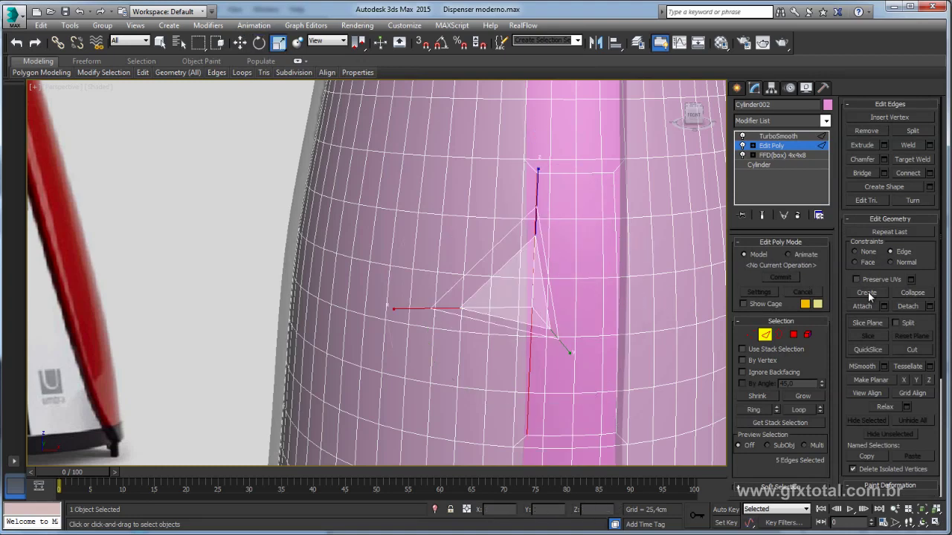
click(907, 252)
drag(442, 325, 394, 309)
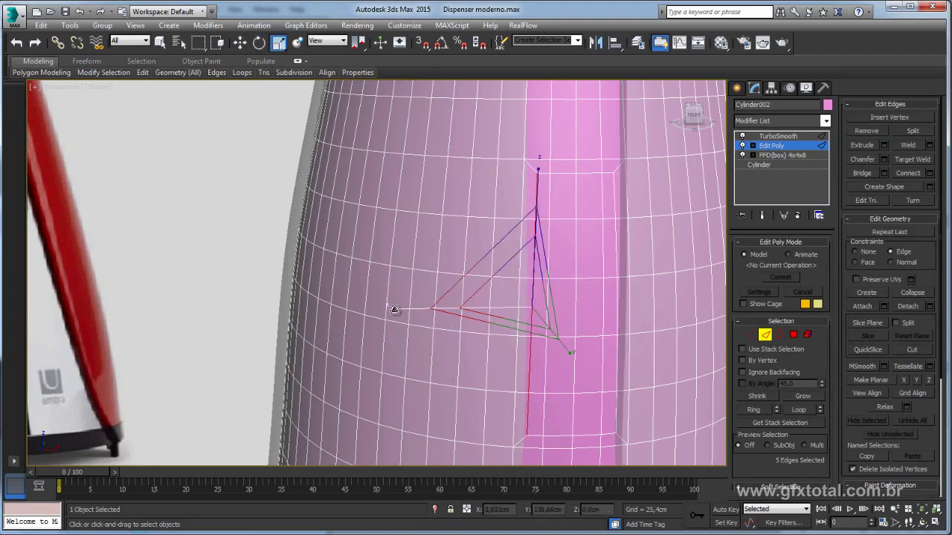
drag(177, 334, 262, 341)
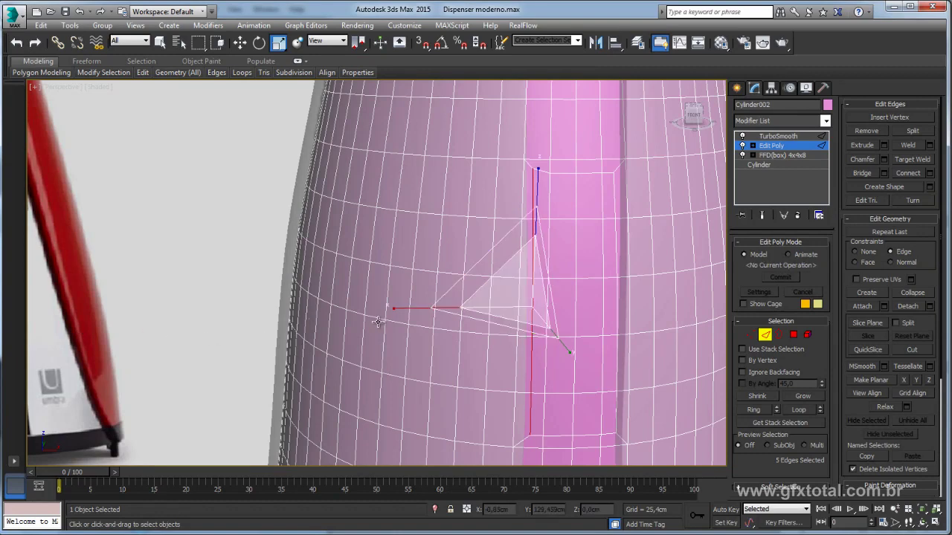
drag(388, 309, 127, 319)
Step: Flatten the edge loop on the strip's other side, then pull both side loops slightly inward
double_click(616, 208)
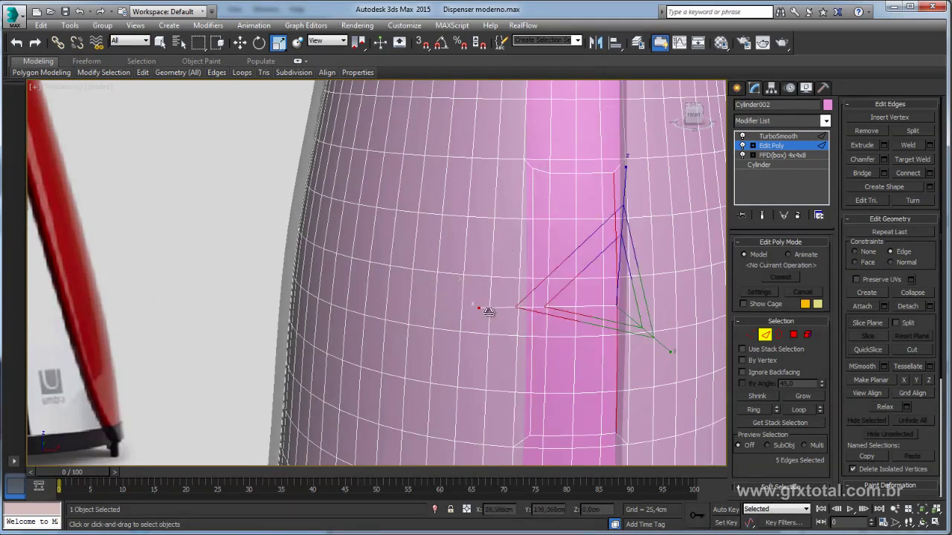
drag(477, 309, 478, 307)
drag(390, 327, 481, 332)
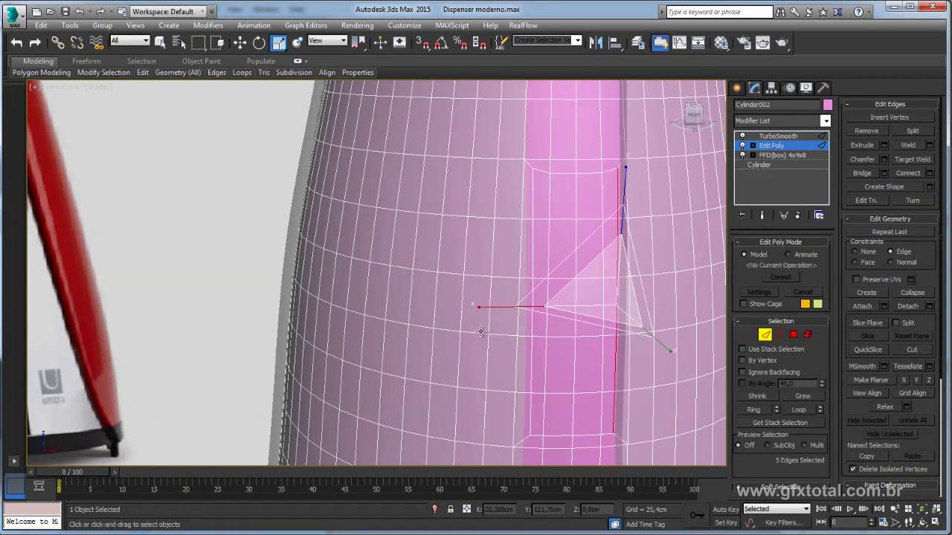
alt+middle_drag(602, 329, 612, 341)
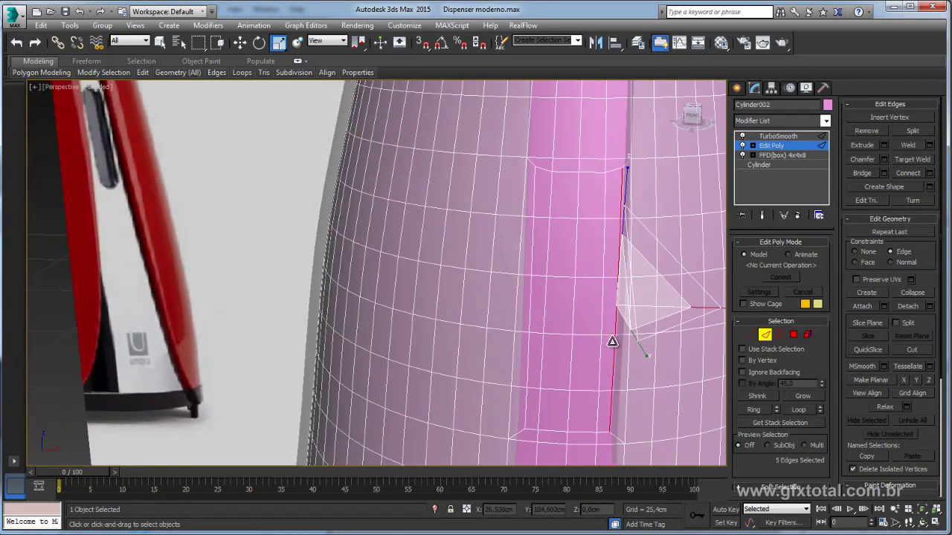
shift+click(528, 317)
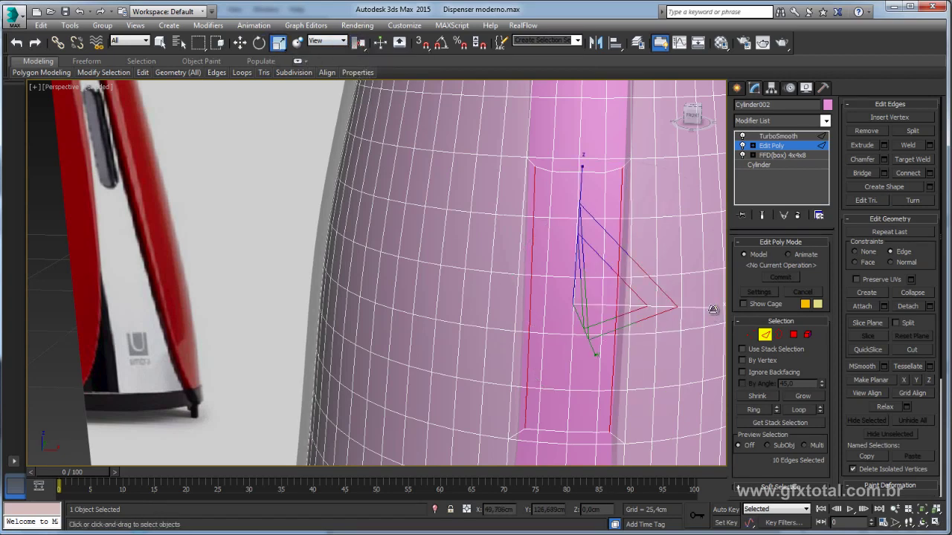
drag(716, 310, 707, 312)
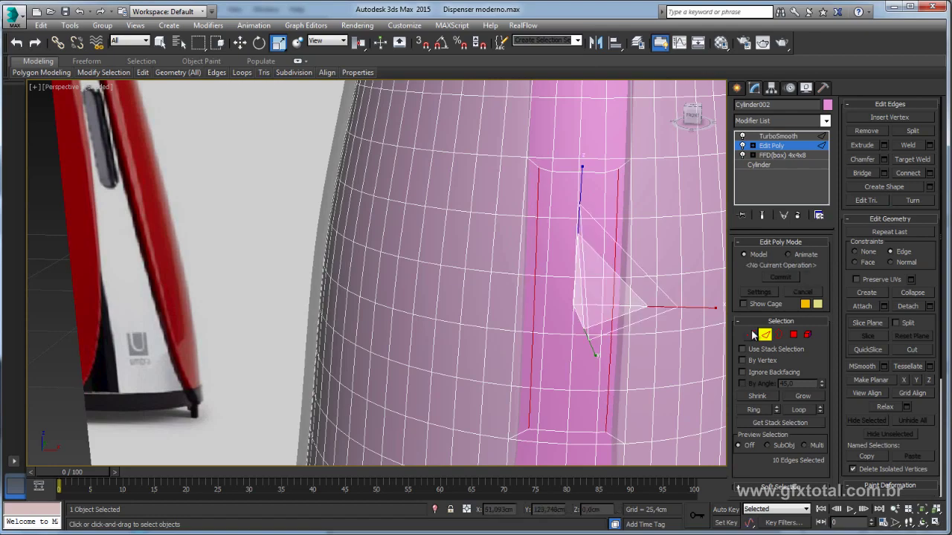
alt+middle_drag(678, 324, 678, 327)
Step: In Vertex mode, select the corner vertices at the strip's top end and raise them along Z
click(750, 336)
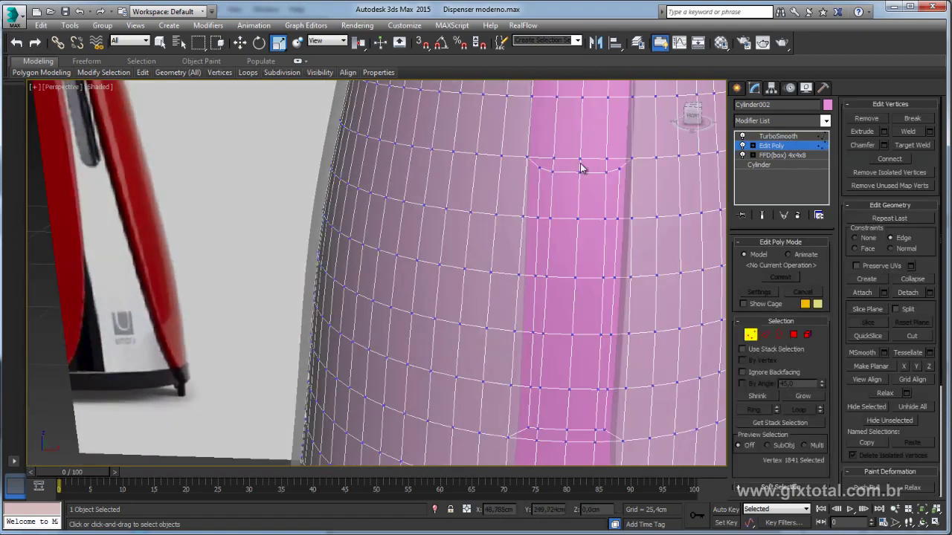
scroll(579, 178, up, 3)
scroll(566, 206, up, 2)
click(568, 178)
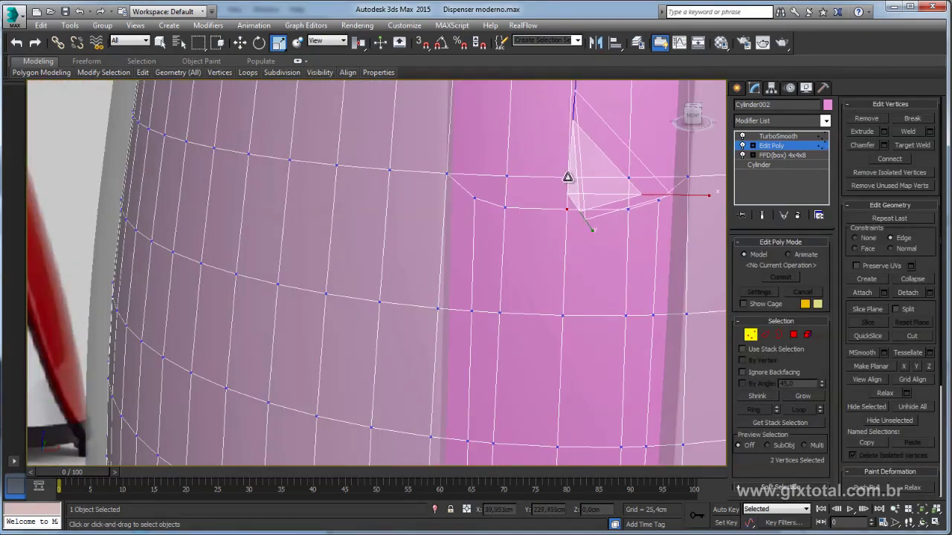
ctrl+click(506, 208)
ctrl+click(507, 177)
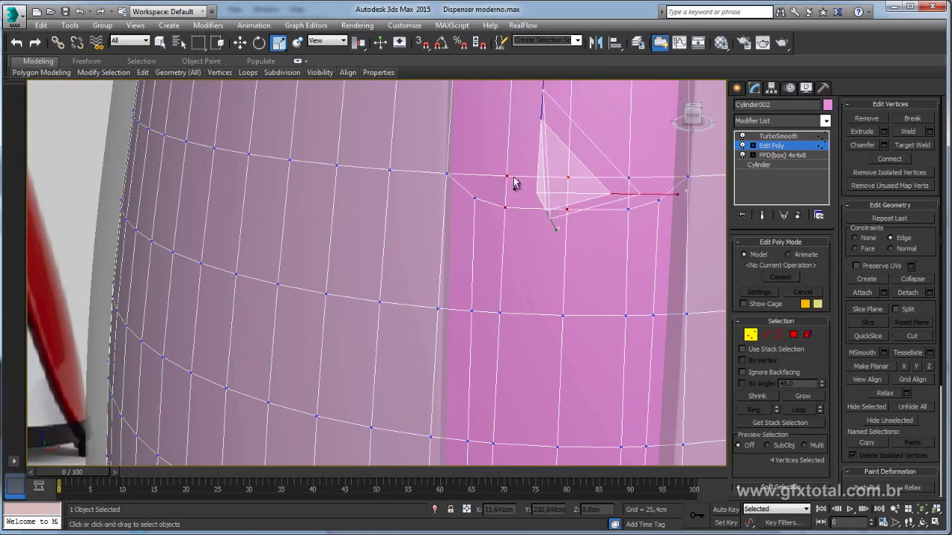
ctrl+click(627, 210)
ctrl+click(627, 177)
key(w)
alt+middle_drag(560, 122, 543, 173)
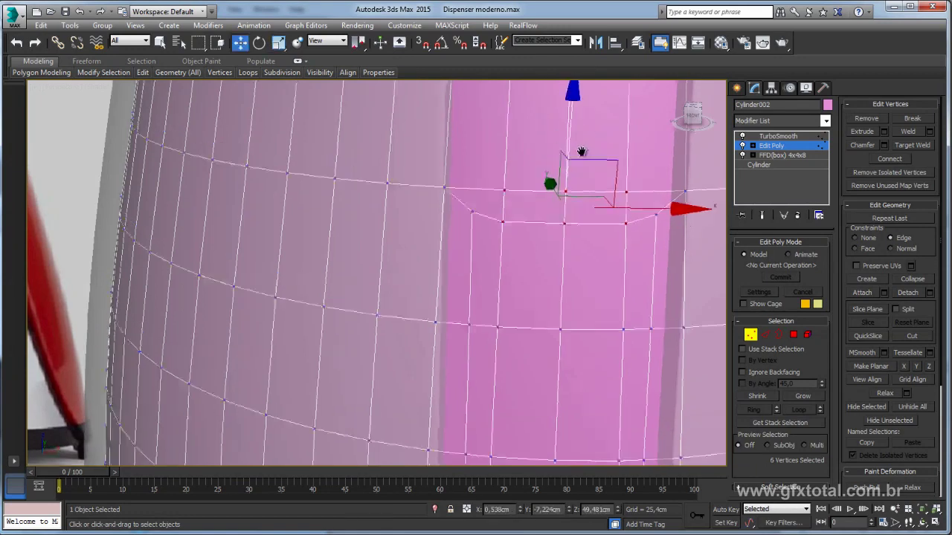
drag(567, 137, 570, 102)
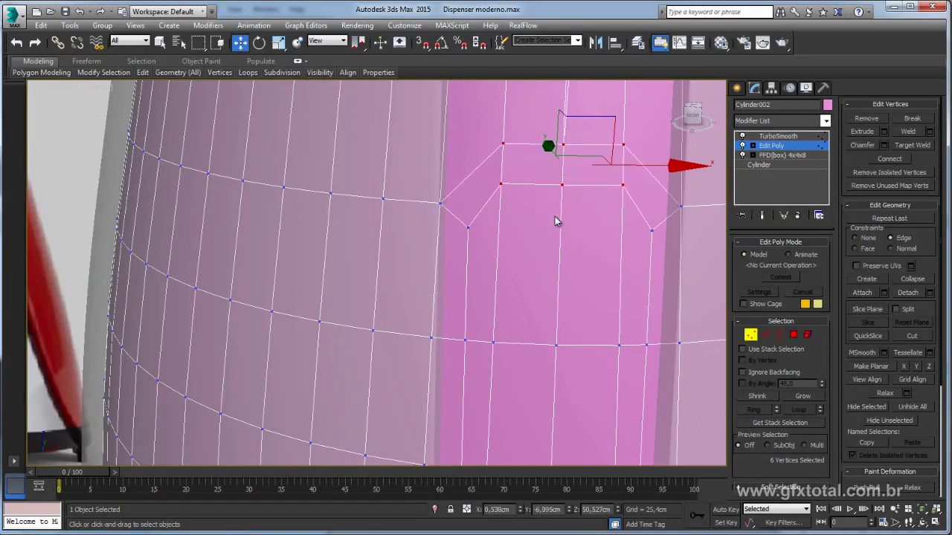
Step: Select only the middle top-end vertices and nudge them up into a point
alt+drag(478, 124, 520, 200)
alt+drag(637, 230, 605, 121)
middle_drag(605, 121, 567, 126)
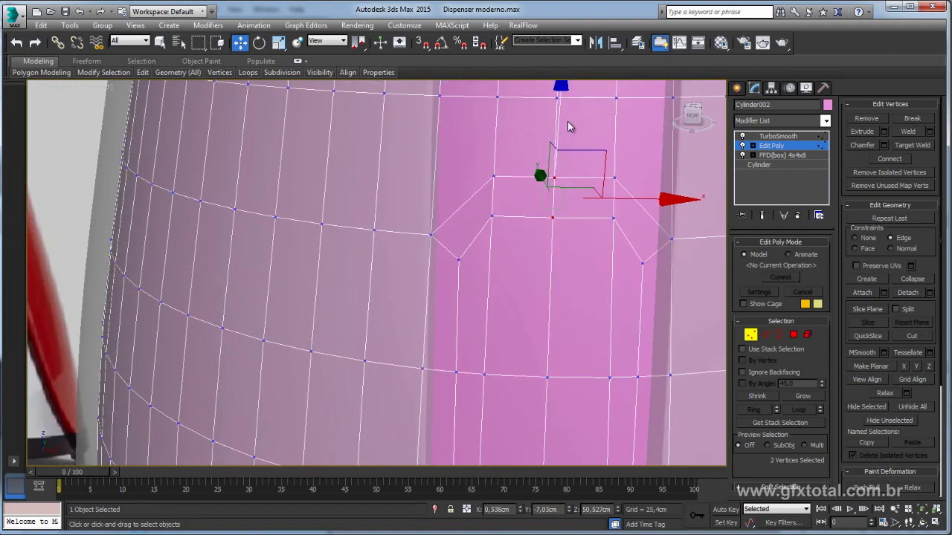
drag(557, 122, 563, 105)
Step: Select the vertices at the strip's bottom end and lower them along Z
scroll(536, 283, down, 3)
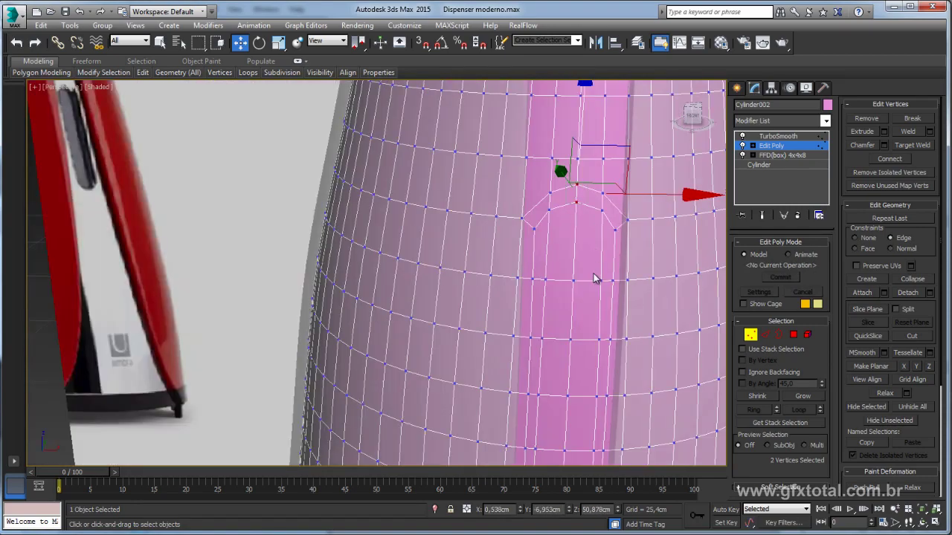
scroll(525, 345, down, 2)
scroll(525, 345, up, 2)
scroll(538, 346, up, 2)
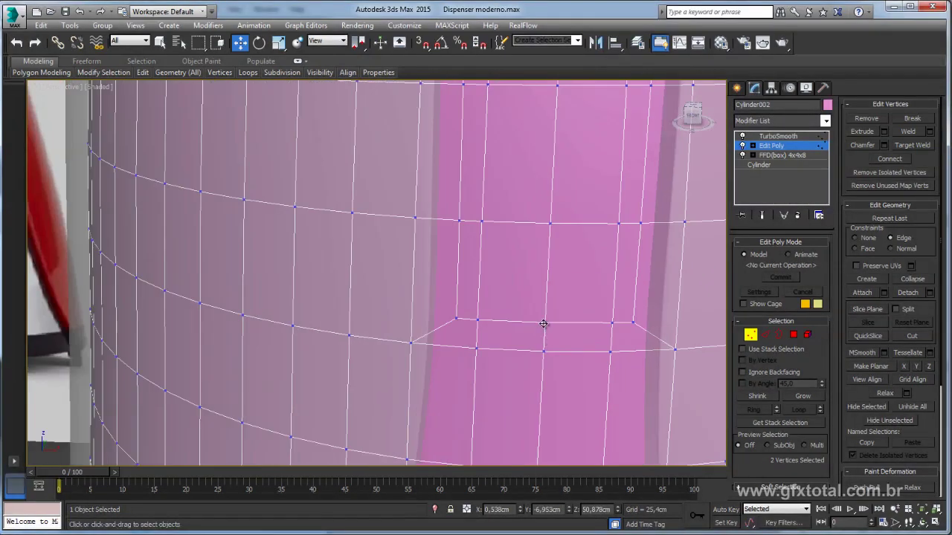
click(544, 324)
ctrl+click(543, 351)
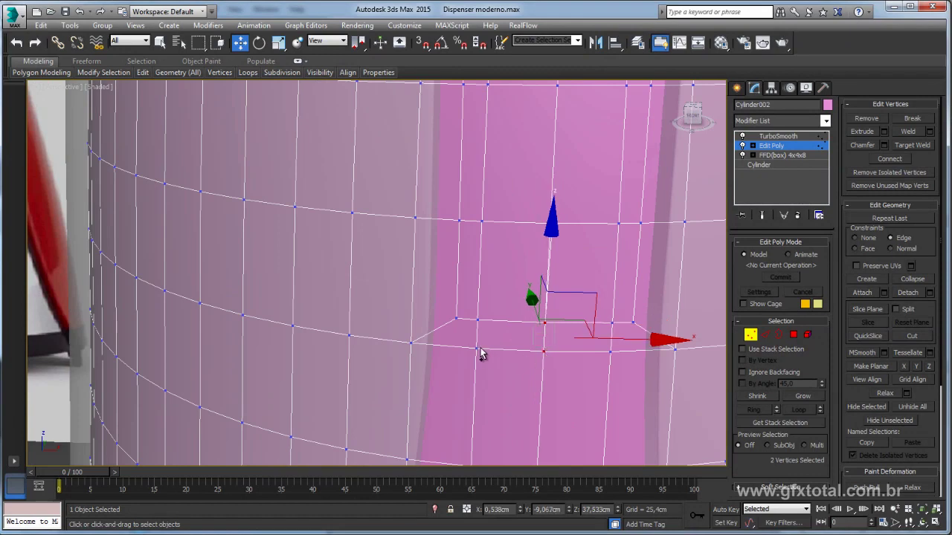
ctrl+click(476, 349)
ctrl+click(477, 319)
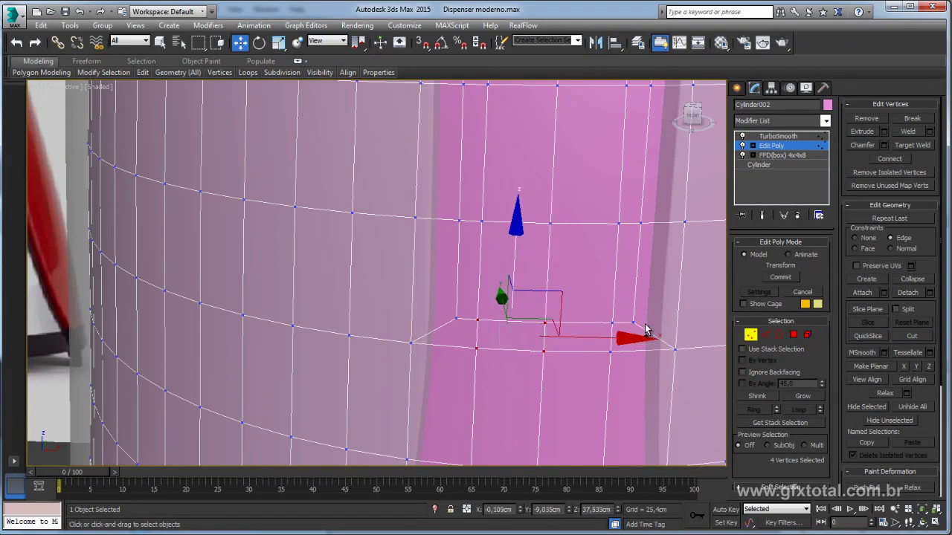
ctrl+click(611, 324)
ctrl+click(609, 351)
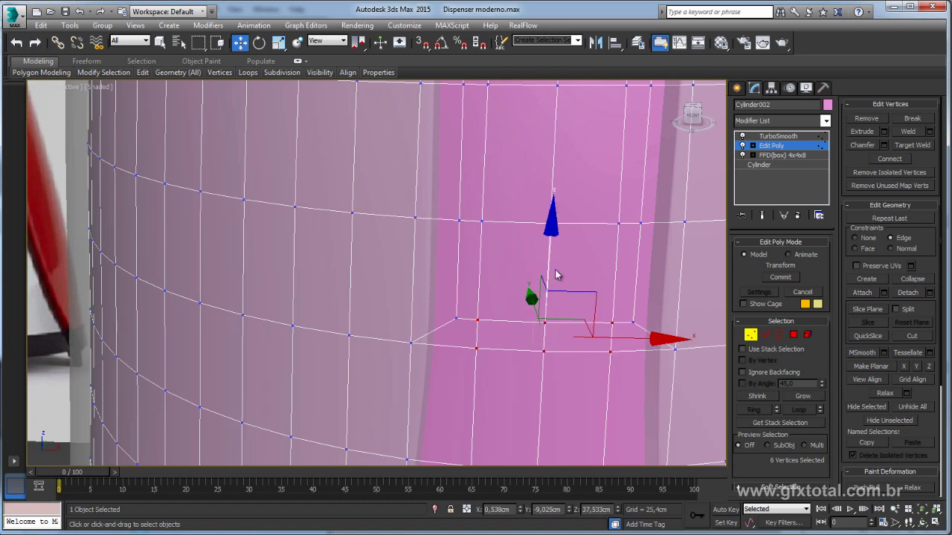
drag(556, 275, 551, 296)
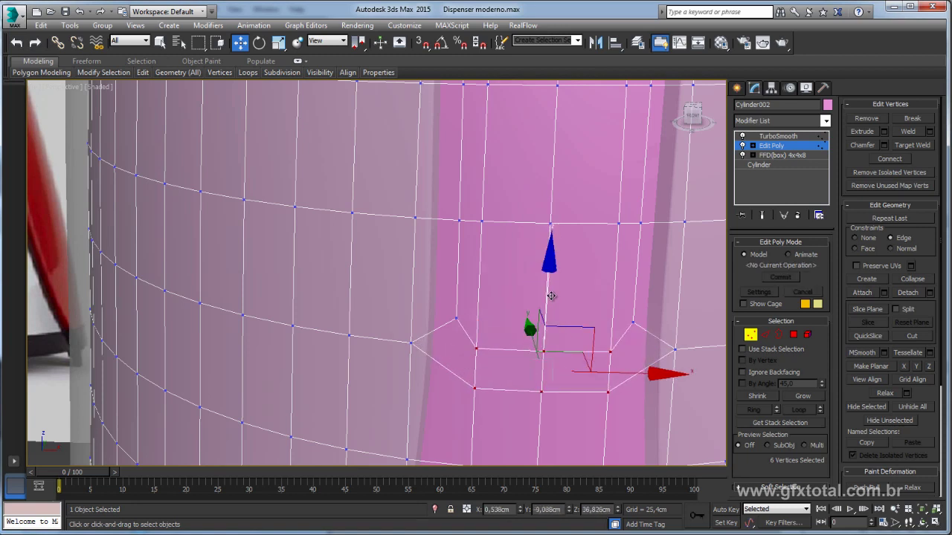
drag(550, 297, 547, 295)
Step: Lower the middle bottom-end vertices further so the bottom end tapers into a V-shaped point
alt+drag(453, 338, 520, 420)
mouse_move(629, 401)
alt+mouse_down()
mouse_move(591, 325)
mouse_move(555, 328)
alt+mouse_up()
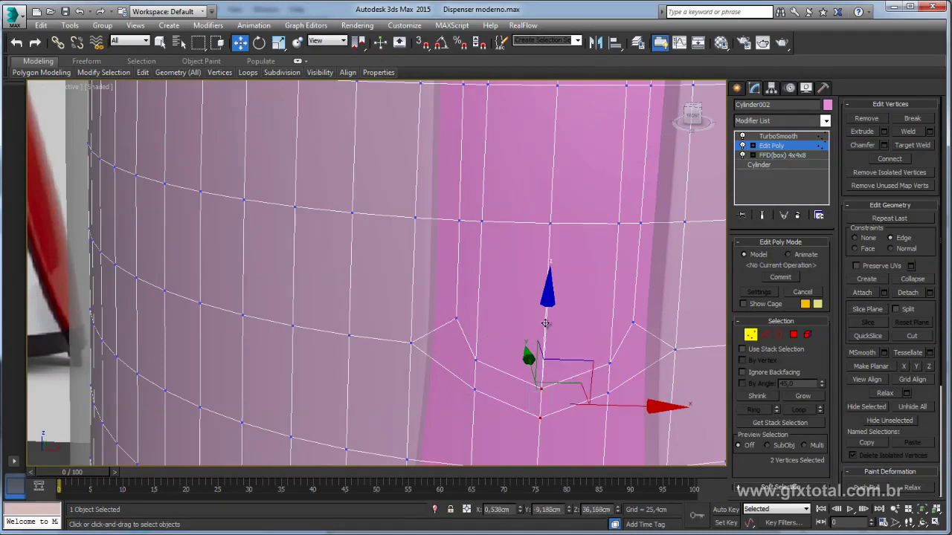
ctrl+click(475, 360)
ctrl+click(474, 390)
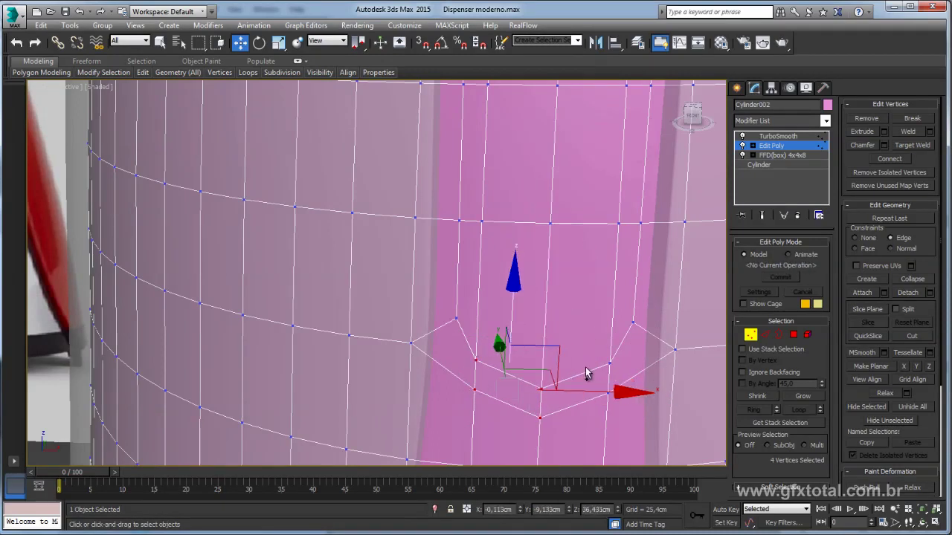
ctrl+click(609, 362)
ctrl+click(607, 392)
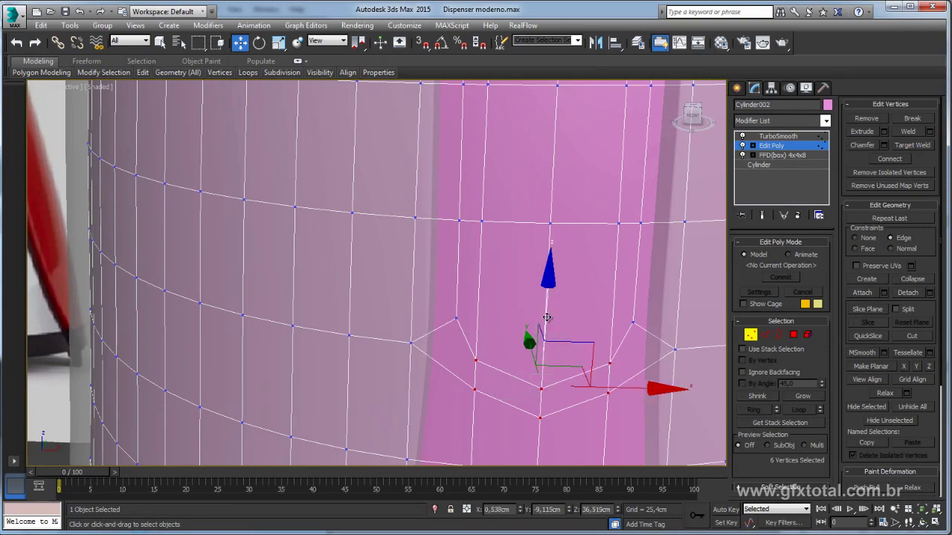
drag(548, 318, 544, 326)
scroll(544, 326, down, 3)
scroll(594, 328, down, 3)
mouse_move(605, 329)
middle_down()
mouse_move(578, 395)
mouse_move(575, 377)
middle_up()
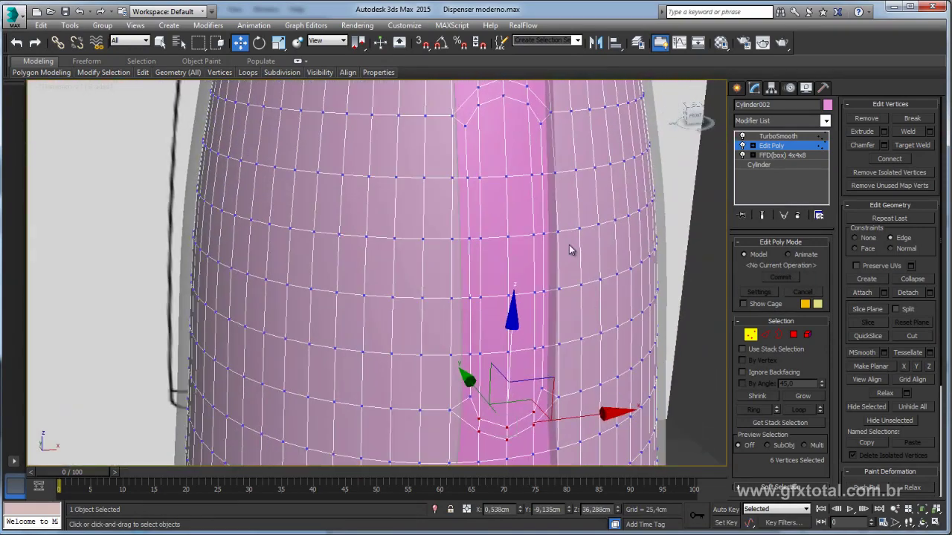
Step: Detach the strip polygons as their own element and push them inward into the body
click(794, 335)
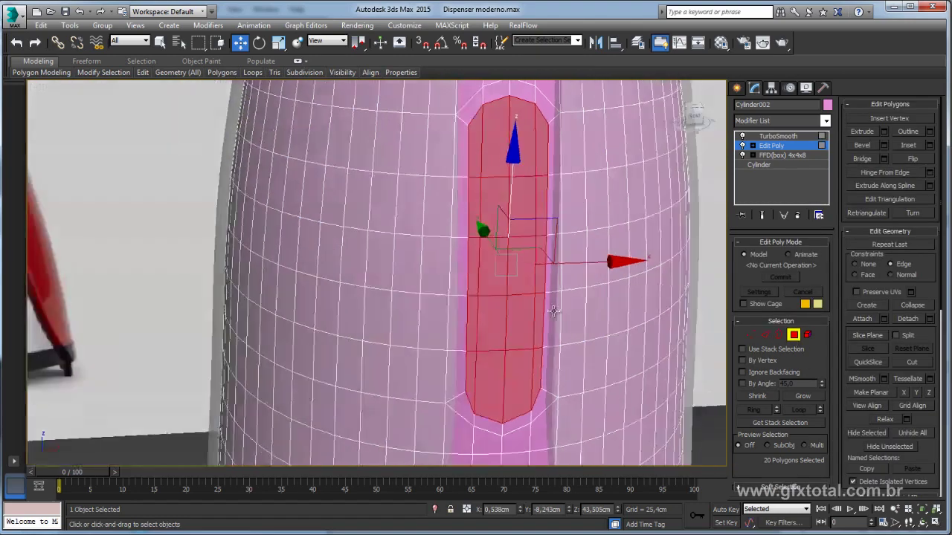
alt+middle_drag(565, 305, 576, 301)
click(901, 318)
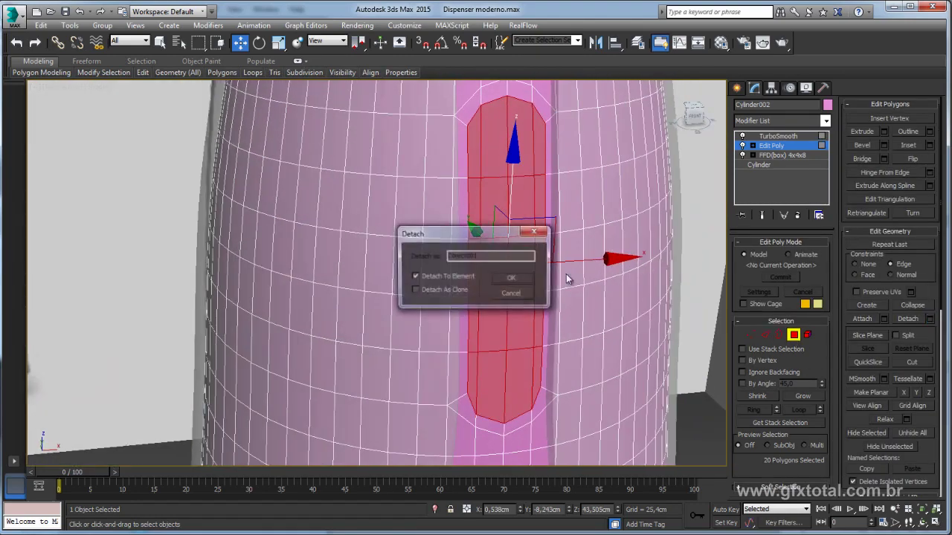
click(520, 282)
alt+middle_drag(521, 282, 461, 238)
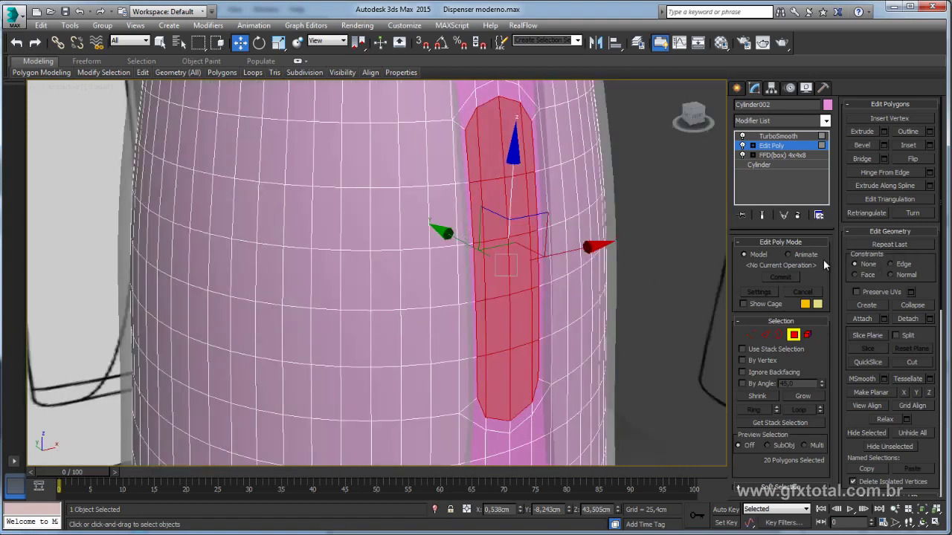
drag(450, 245, 434, 236)
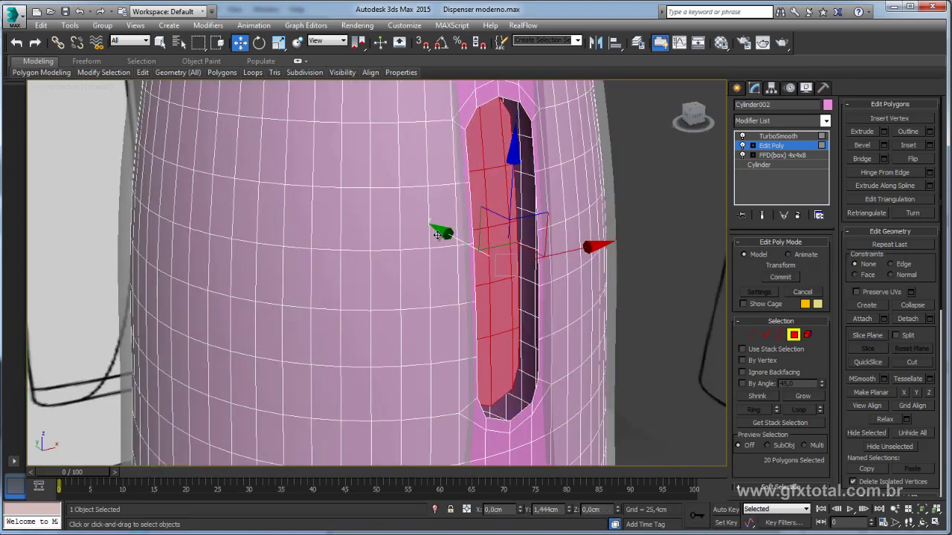
Step: Bridge the slot's two open border loops into connecting walls
click(778, 335)
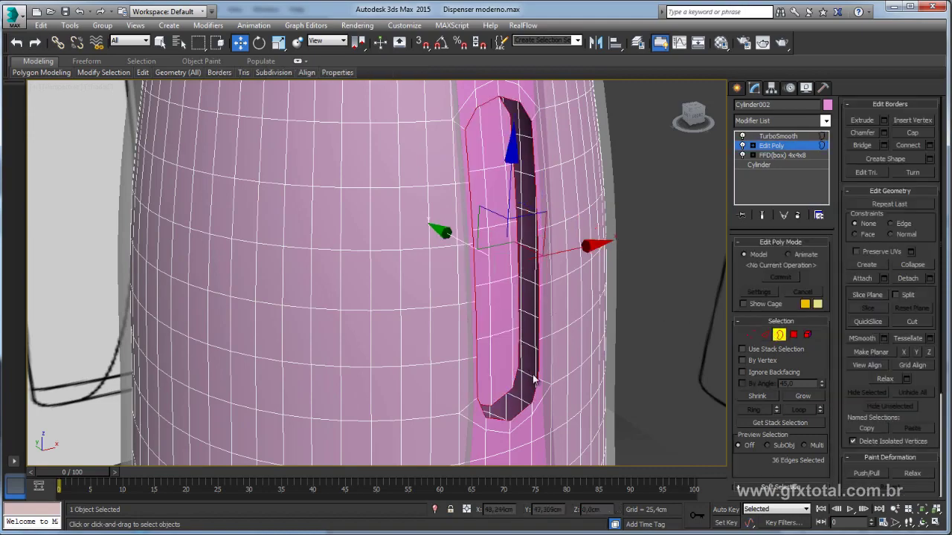
alt+middle_drag(536, 378, 781, 347)
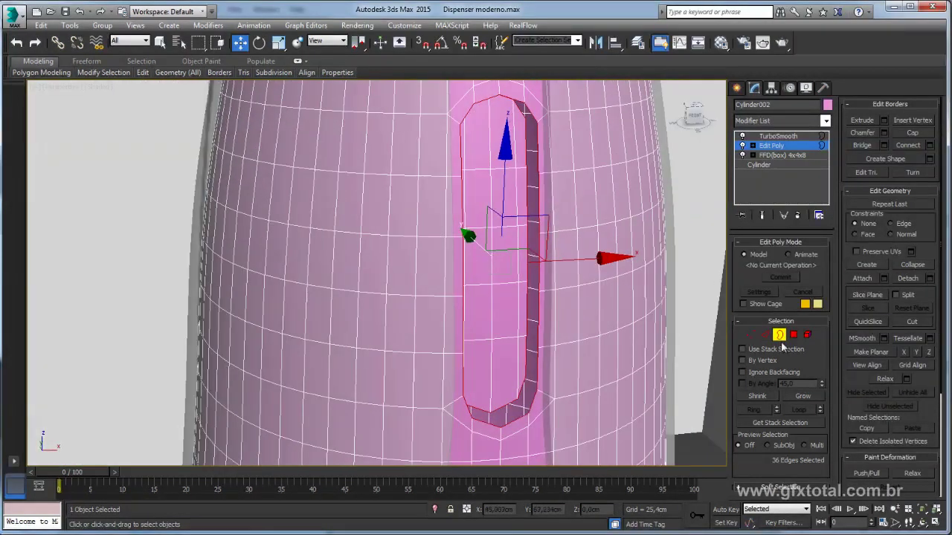
click(854, 147)
alt+middle_drag(653, 263, 676, 255)
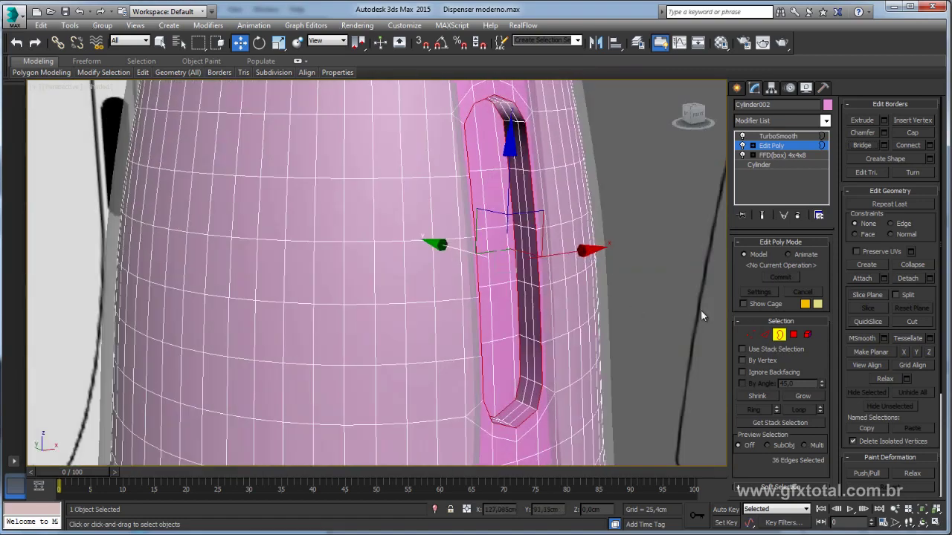
Step: Chamfer the slot's 36 edges at 0.075 cm with 2 segments
click(766, 335)
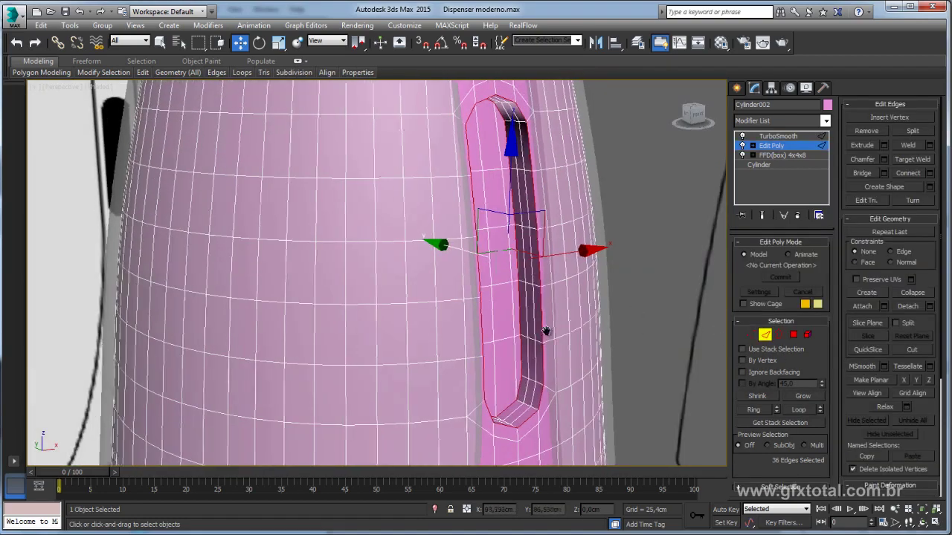
scroll(556, 320, up, 3)
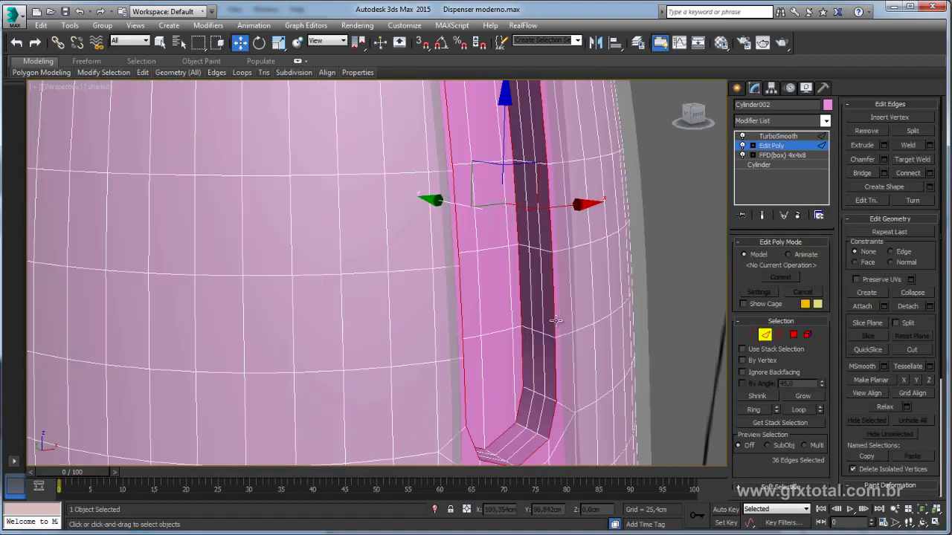
click(884, 160)
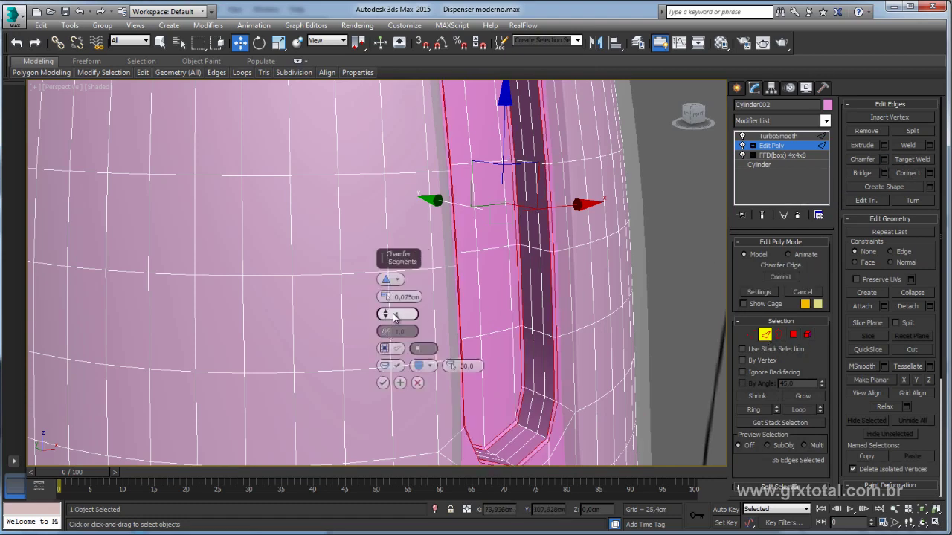
drag(386, 313, 386, 306)
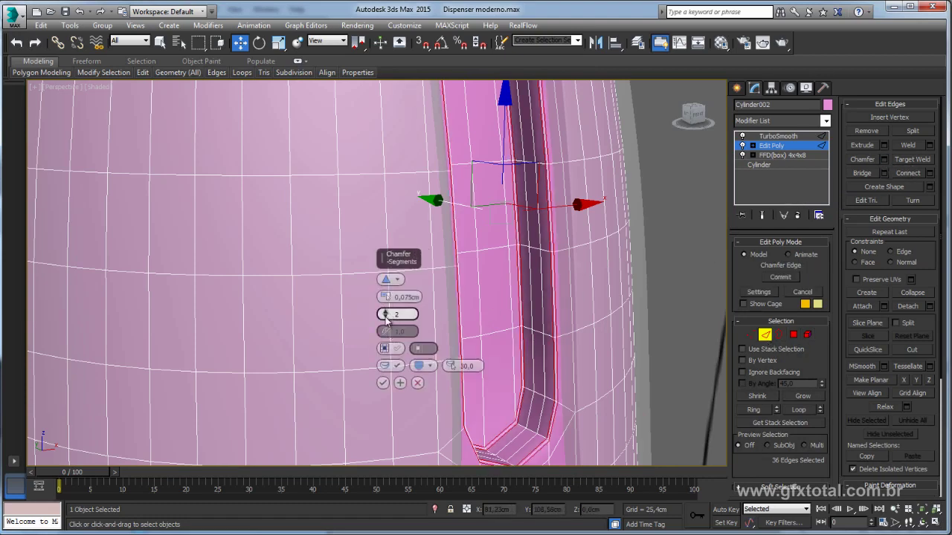
click(383, 382)
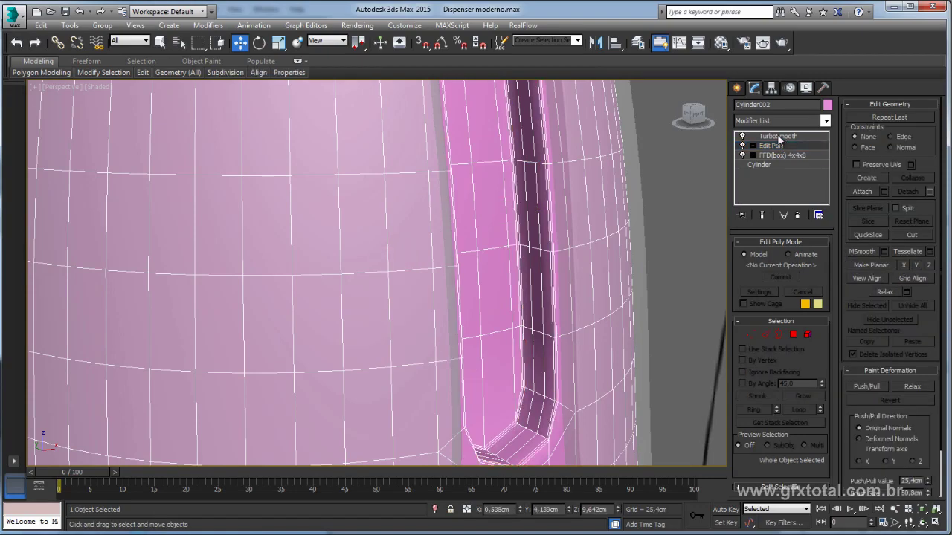
Step: Show the TurboSmooth result, orbit around the dispenser and turn on edged-faces shading
click(778, 137)
scroll(552, 213, down, 5)
scroll(614, 259, down, 3)
mouse_move(614, 258)
alt+middle_down()
mouse_move(308, 346)
mouse_move(625, 344)
alt+middle_up()
click(308, 347)
key(F3)
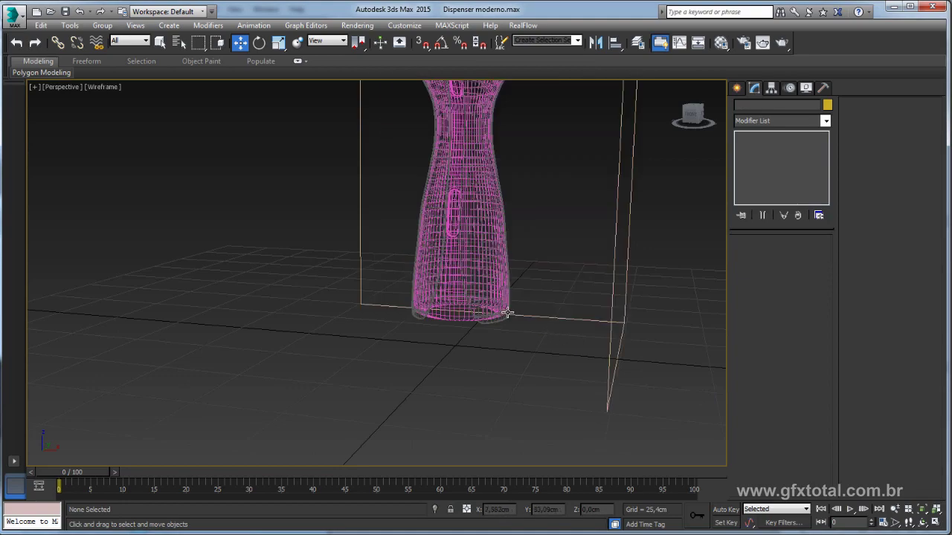
key(F3)
key(F4)
mouse_move(464, 333)
alt+middle_down()
mouse_move(517, 311)
mouse_move(501, 451)
mouse_move(484, 451)
mouse_move(480, 315)
alt+middle_up()
Step: Return to plain shading, orbit up to the underside and select the pink inner part
click(480, 315)
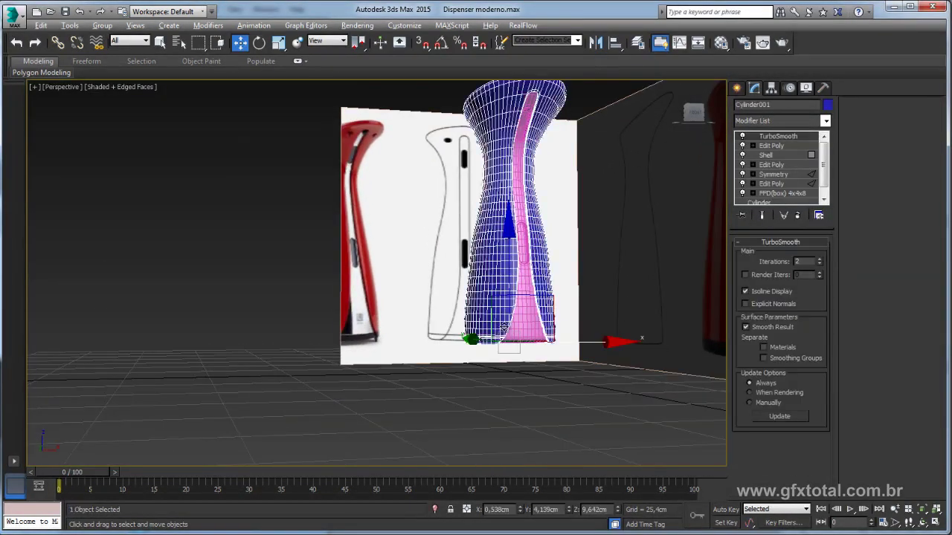
click(466, 410)
key(F4)
scroll(467, 410, up, 5)
scroll(521, 332, down, 5)
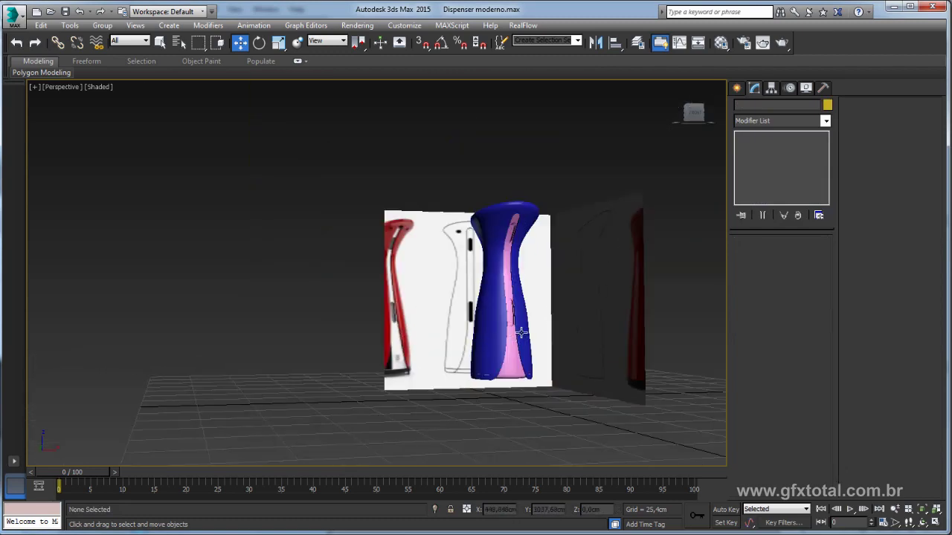
scroll(510, 340, up, 5)
alt+middle_drag(511, 341, 402, 151)
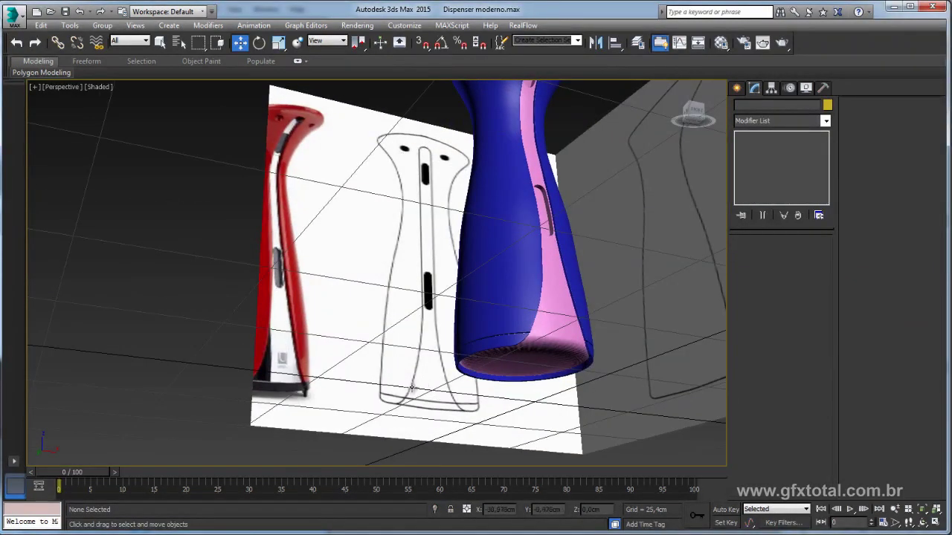
click(542, 336)
scroll(542, 336, up, 5)
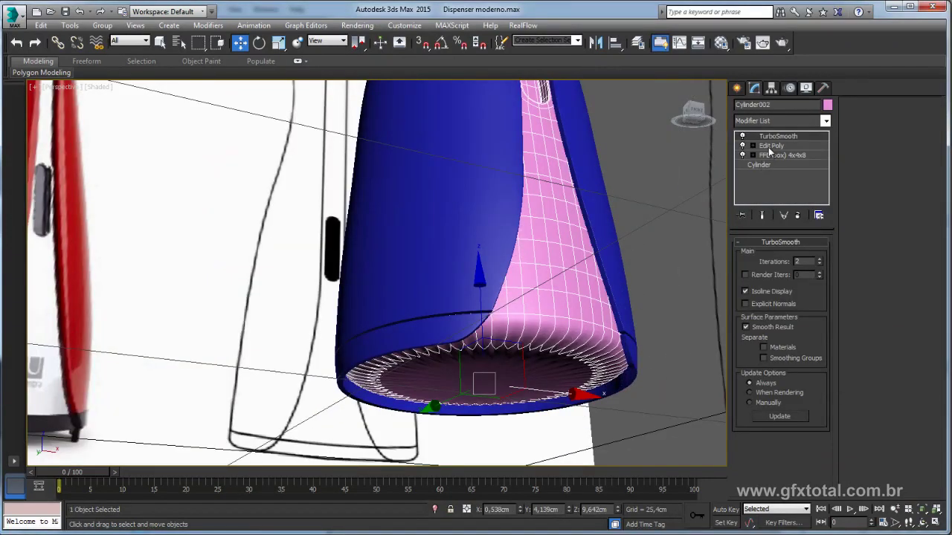
Step: Inset the pink part's bottom cap repeatedly to about 5.96 cm, then collapse the centre to one vertex
click(770, 146)
click(793, 335)
click(541, 361)
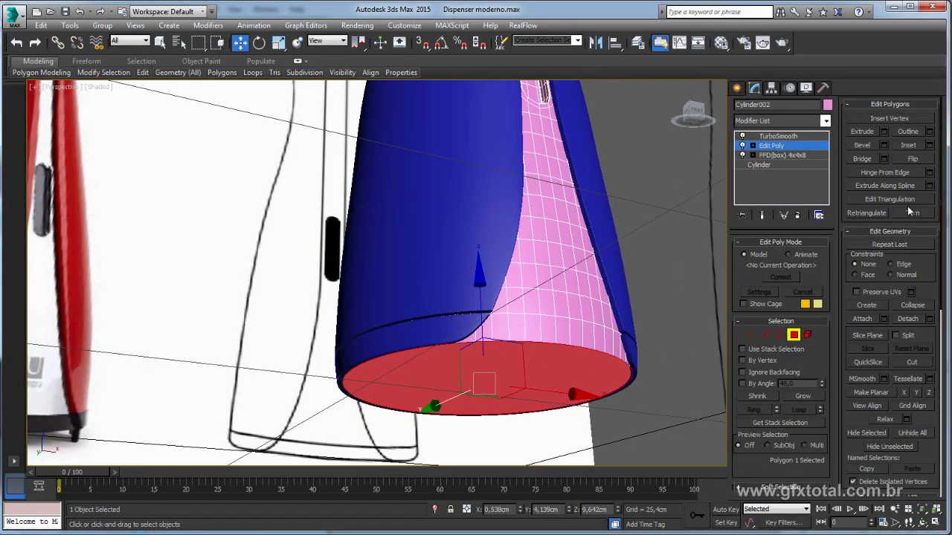
click(929, 145)
alt+middle_drag(565, 282, 446, 312)
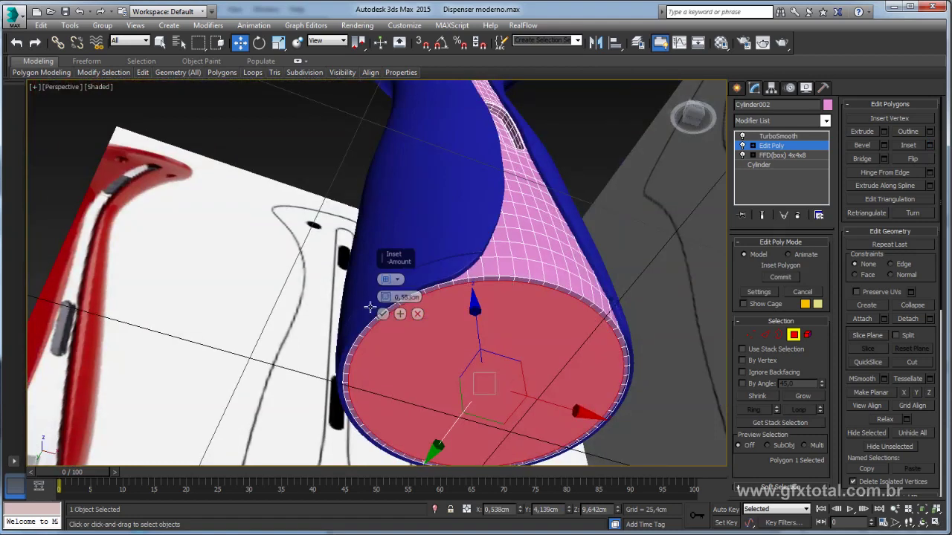
click(400, 314)
click(400, 314)
click(400, 314)
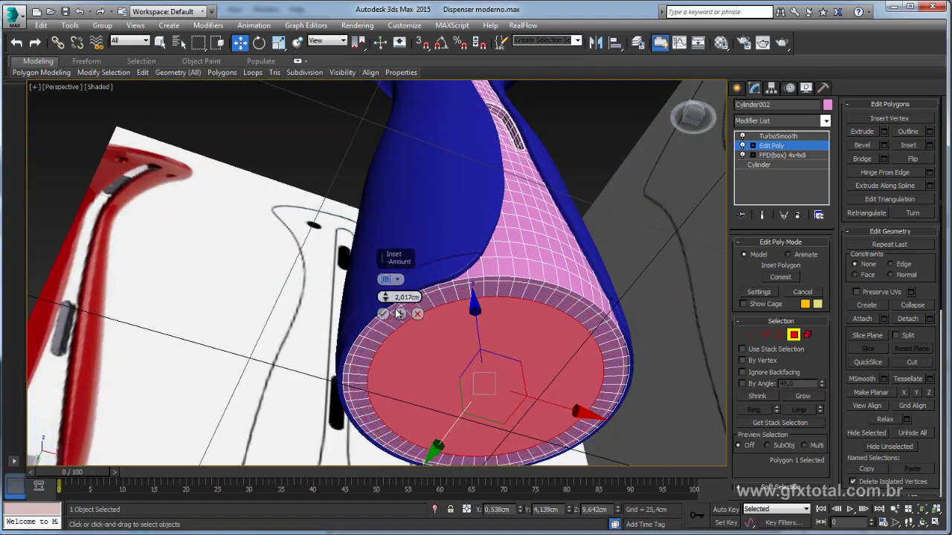
click(400, 313)
drag(385, 296, 388, 315)
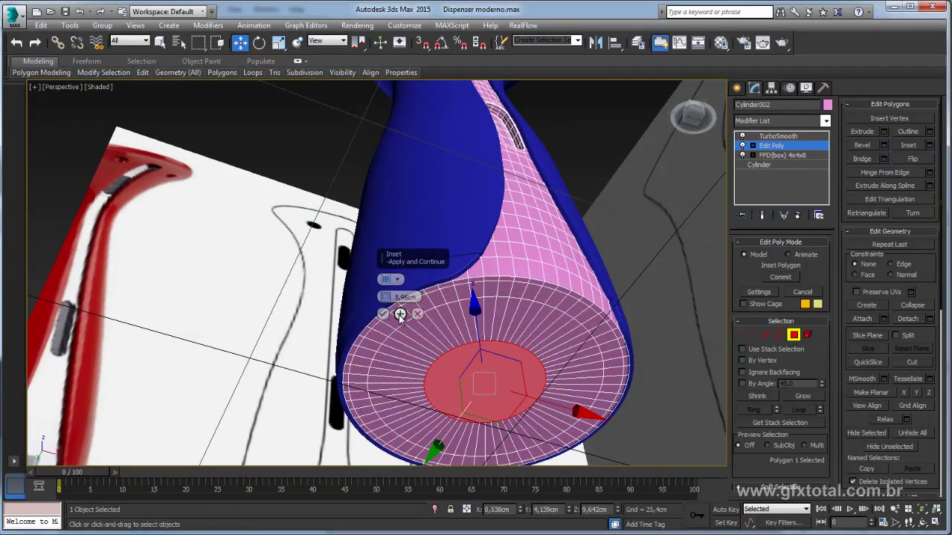
click(384, 313)
click(912, 305)
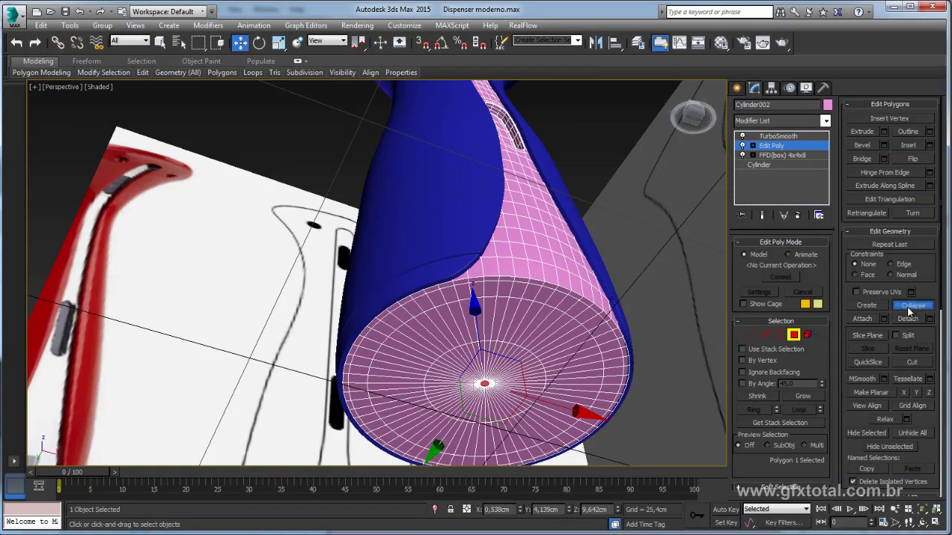
mouse_move(528, 278)
alt+middle_down()
mouse_move(506, 319)
mouse_move(506, 298)
mouse_move(541, 293)
mouse_move(558, 272)
alt+middle_up()
Step: Select a ring of radial base edges, convert it to polygons and grow over the cap and lowest side band
scroll(571, 323, up, 2)
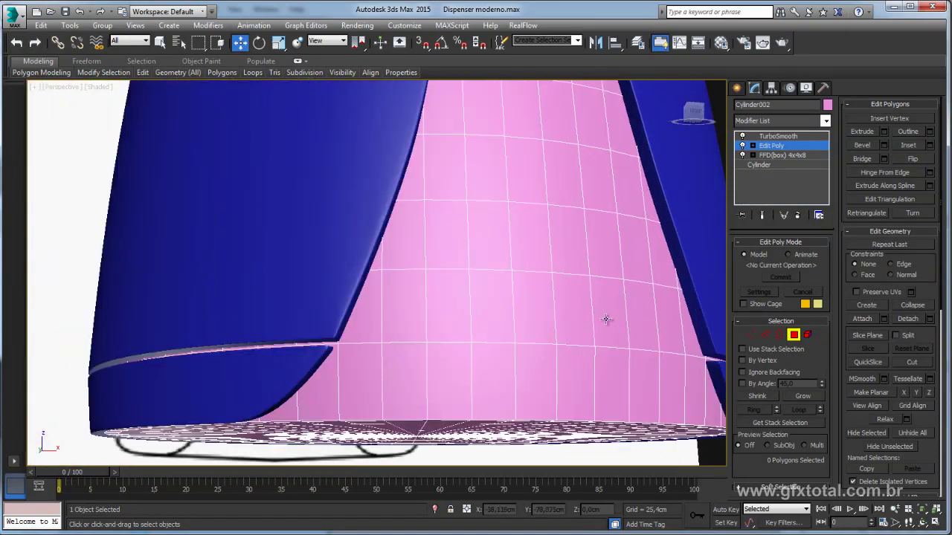
alt+middle_drag(605, 319, 446, 334)
scroll(447, 334, down, 3)
scroll(356, 353, up, 4)
scroll(356, 354, up, 2)
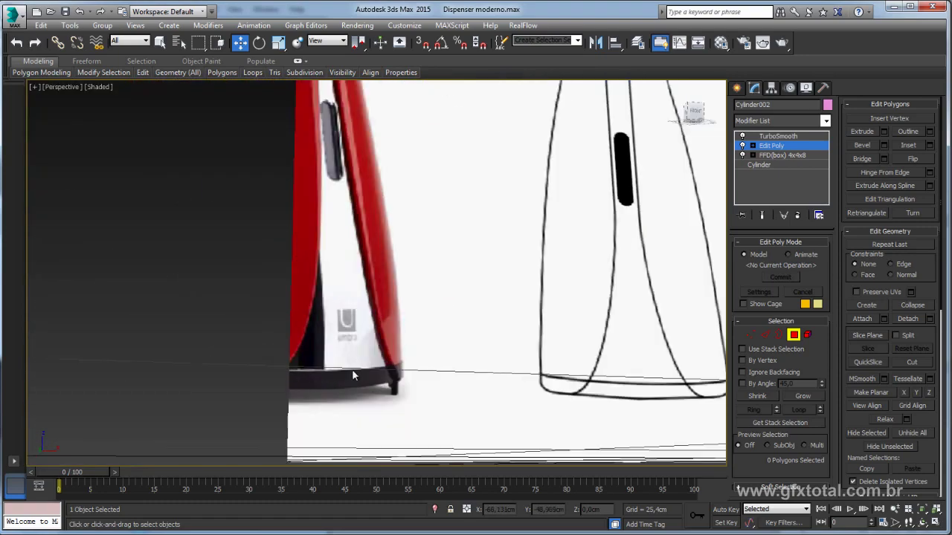
alt+middle_drag(506, 346, 545, 287)
scroll(651, 257, up, 3)
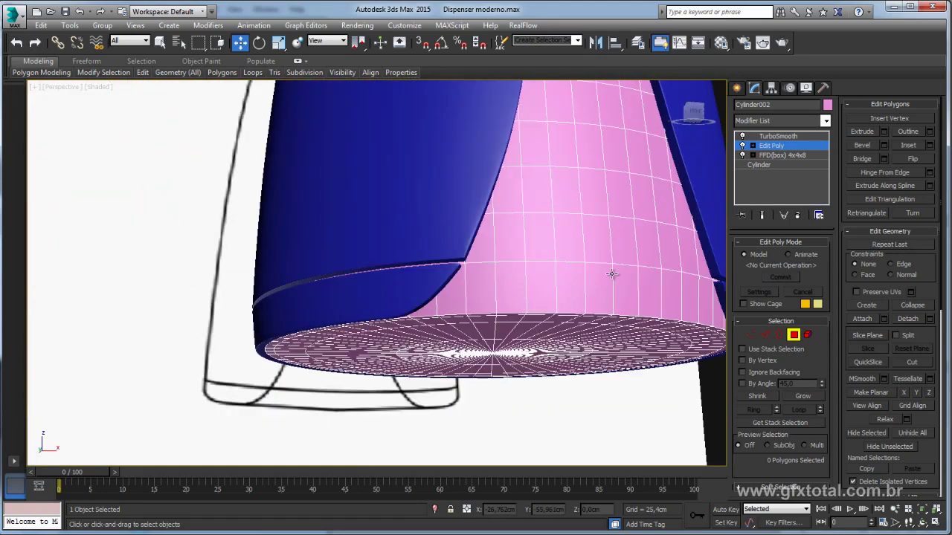
click(764, 334)
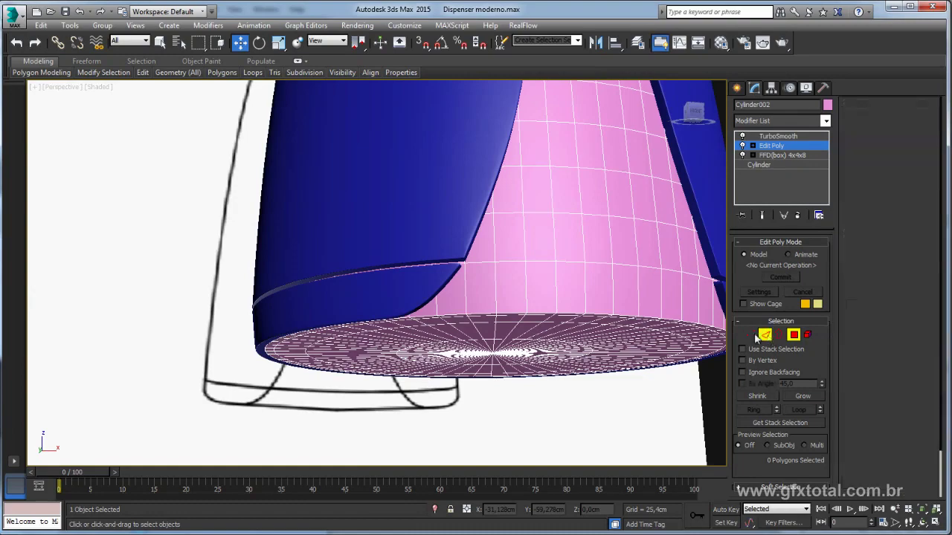
click(587, 336)
alt+middle_drag(587, 336, 611, 321)
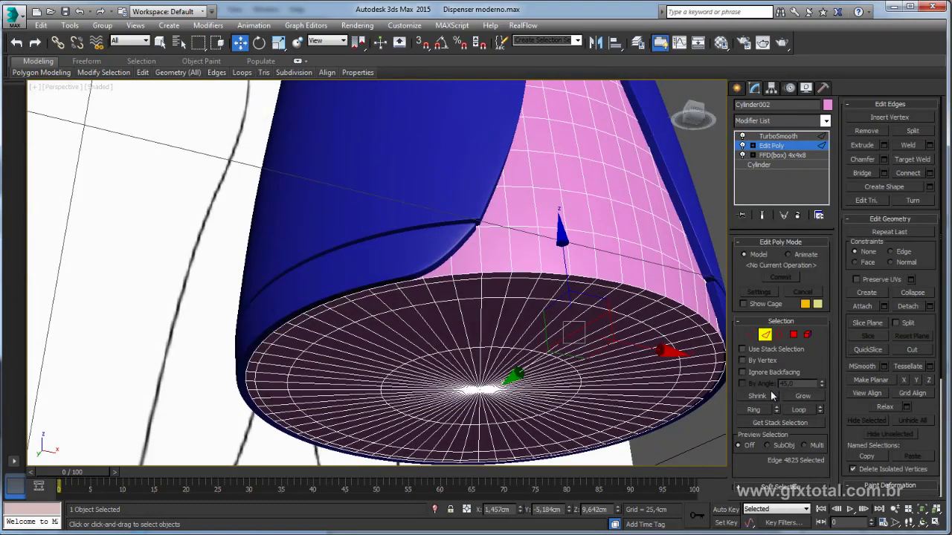
click(753, 410)
ctrl+click(793, 335)
click(803, 395)
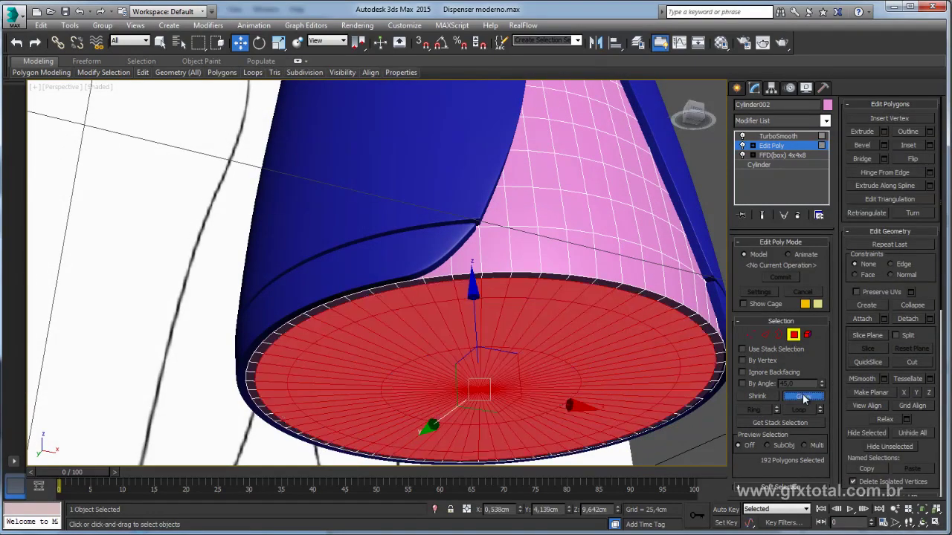
click(803, 396)
Step: Detach the 320 selected polygons as a separate object rather than an element
alt+middle_drag(661, 294, 660, 313)
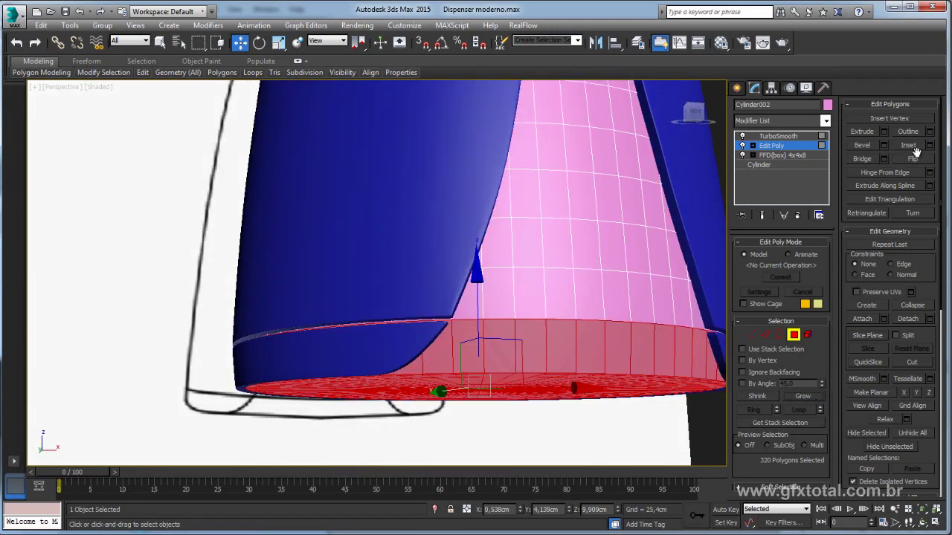
click(925, 319)
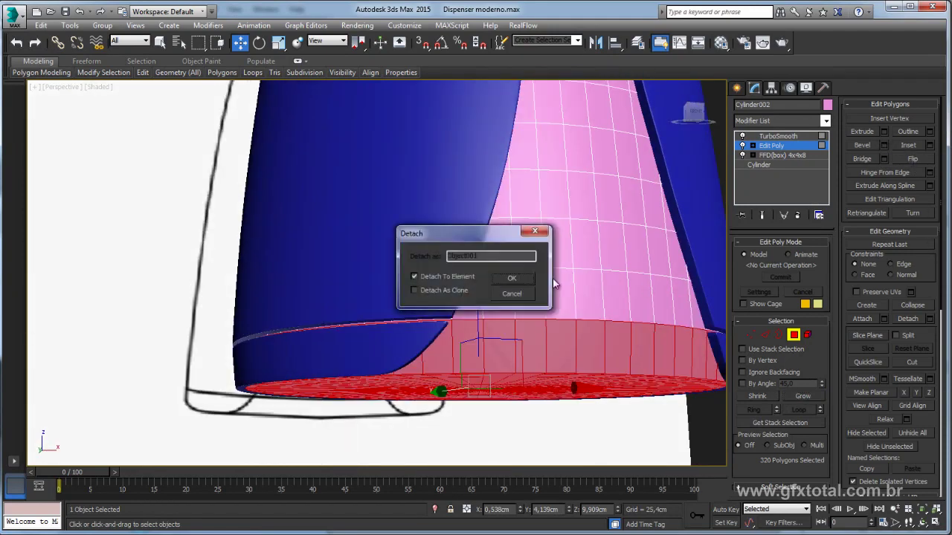
click(426, 278)
click(506, 279)
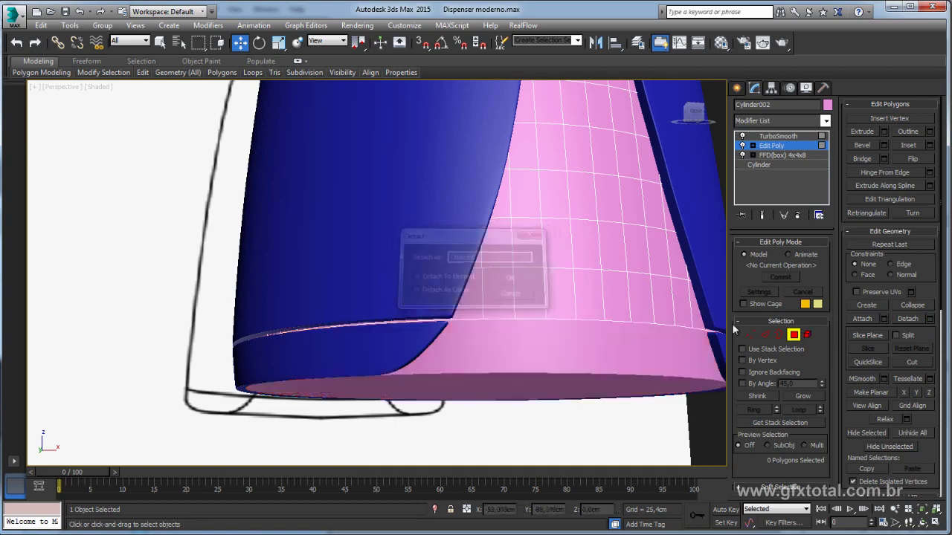
click(635, 338)
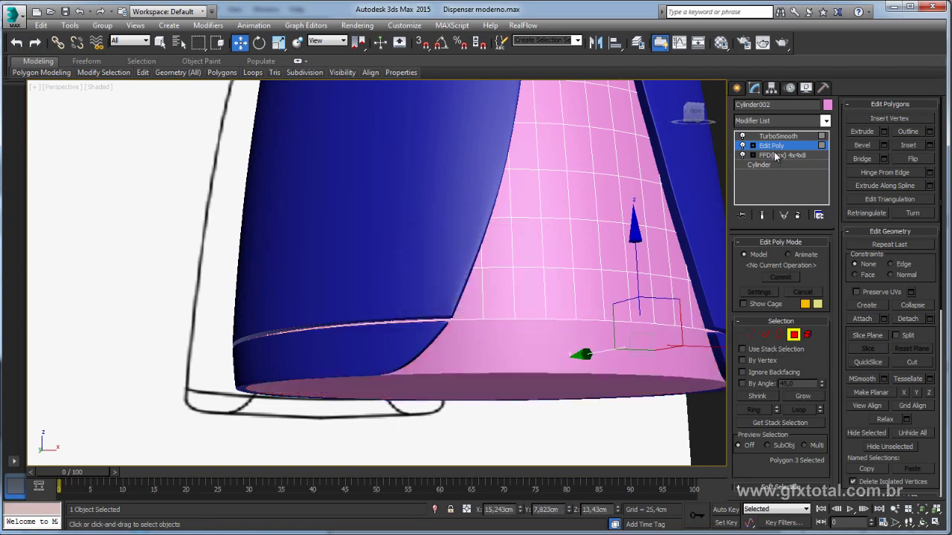
Step: Connect the ring of 64 vertical side edges with one new loop, slide 92, near the base
click(793, 334)
click(765, 334)
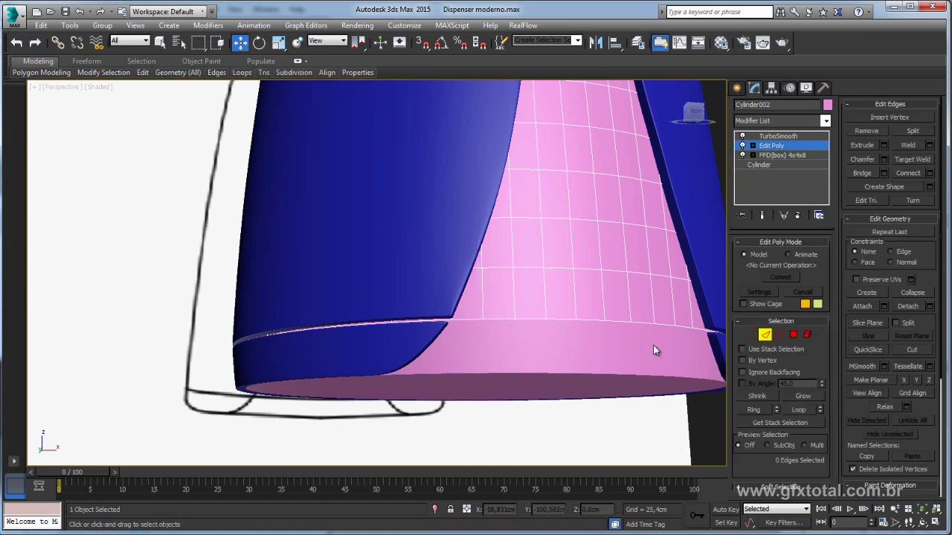
click(649, 314)
scroll(642, 340, up, 2)
scroll(640, 329, up, 2)
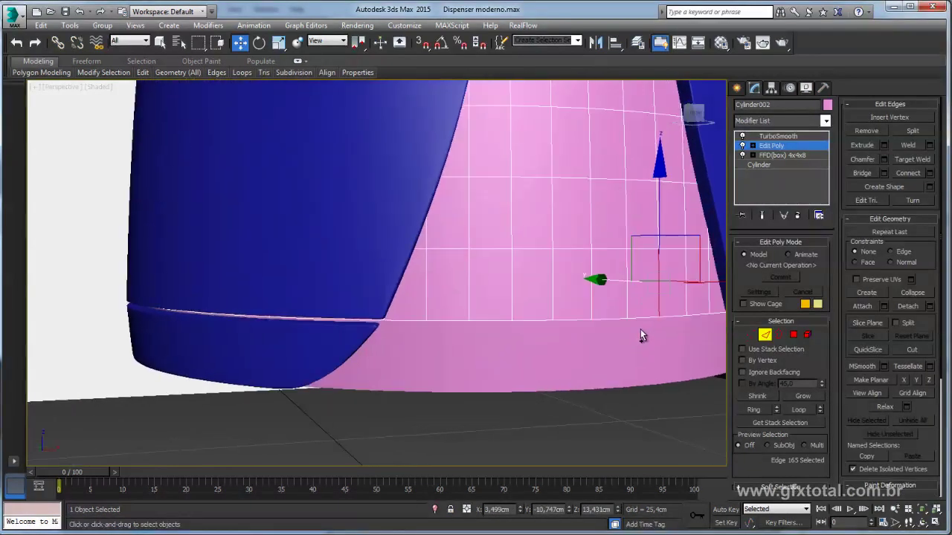
click(754, 409)
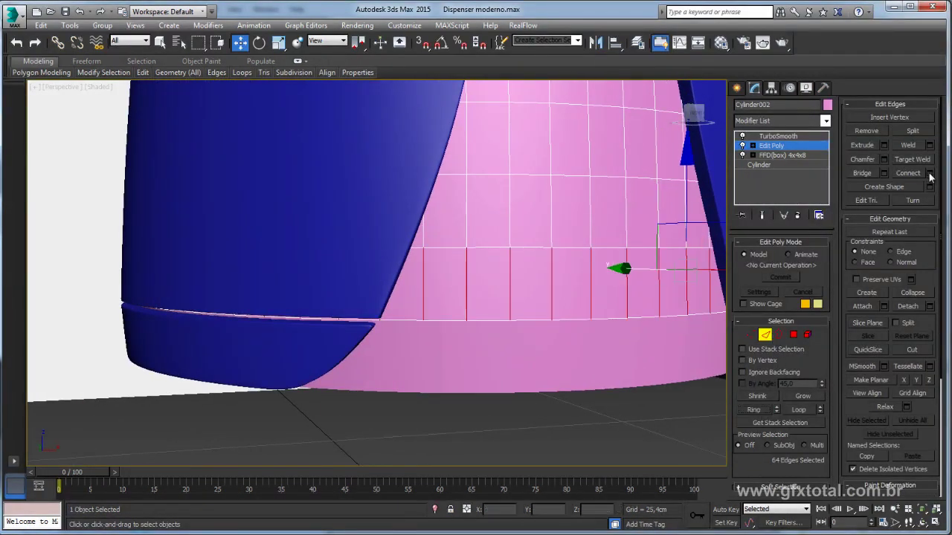
click(929, 173)
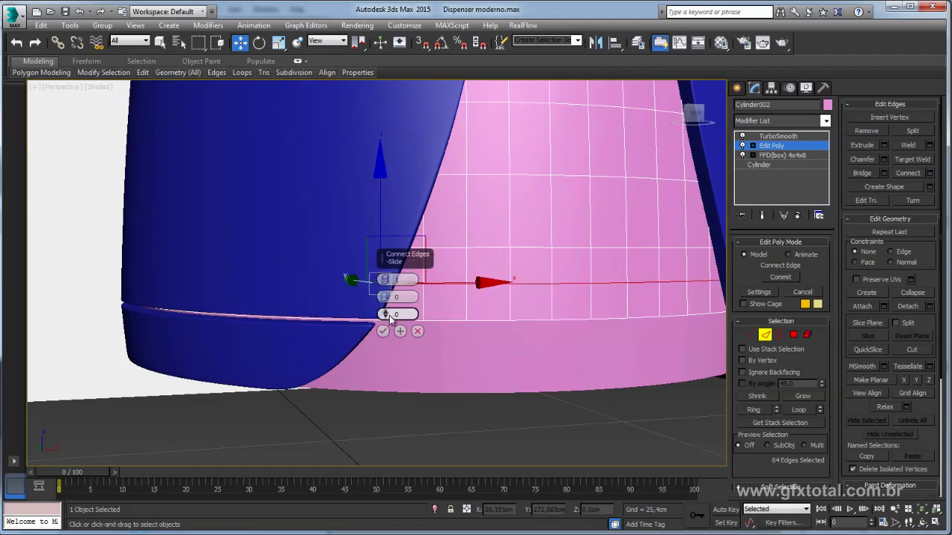
drag(389, 318, 346, 97)
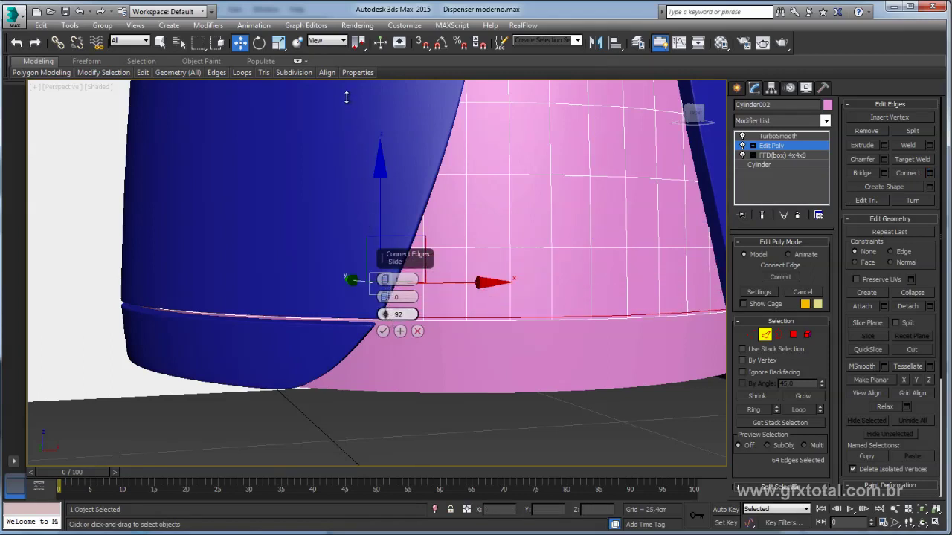
click(382, 331)
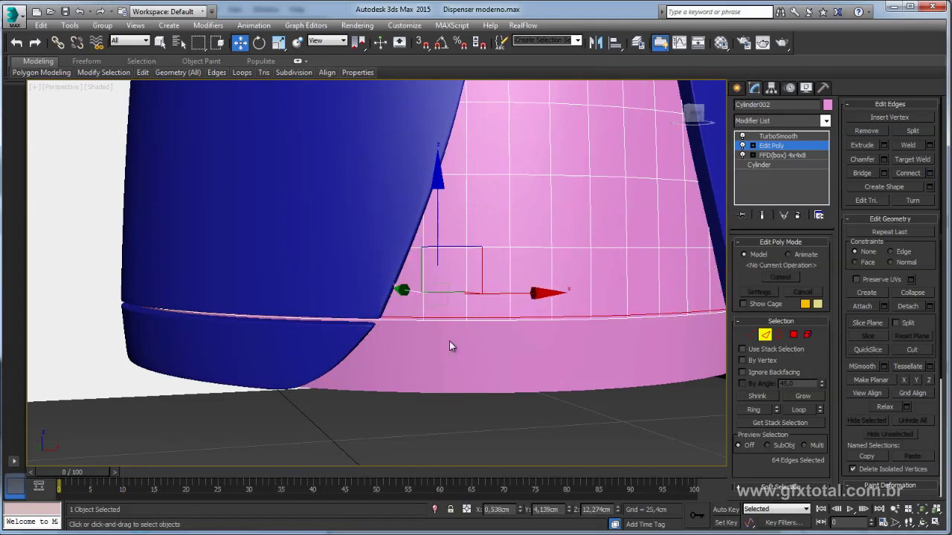
Step: Isolate the shell and Shift-scale its bottom border inward to about 95%, forming a lip ring
click(779, 336)
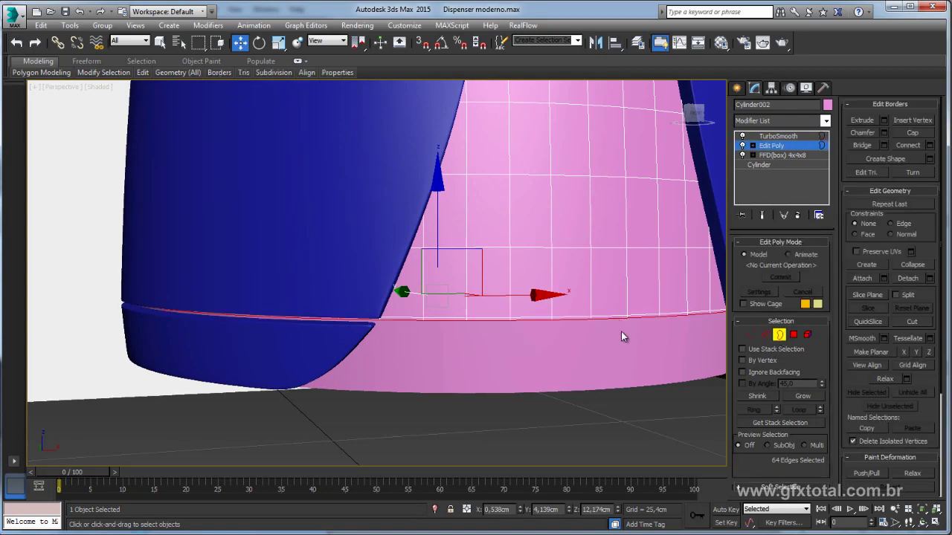
alt+middle_drag(622, 334, 579, 298)
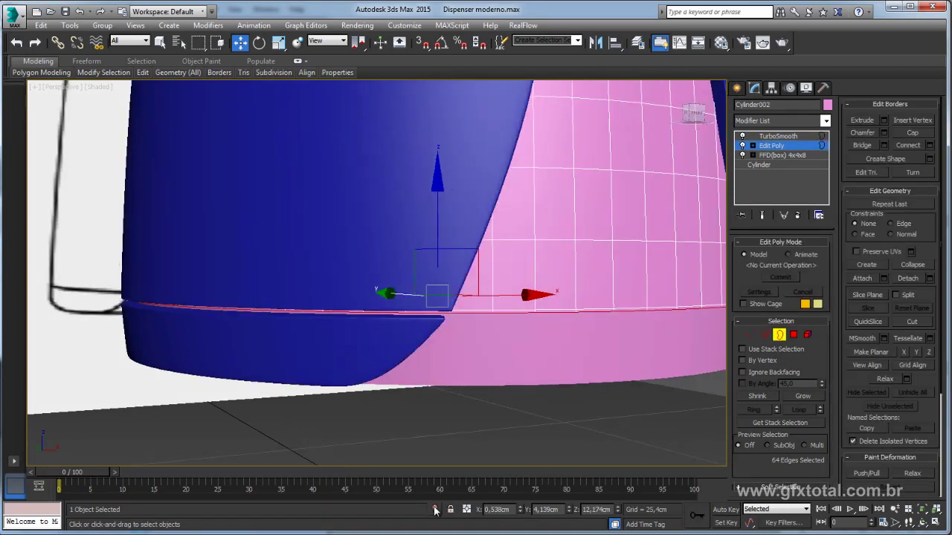
key(alt+q)
alt+middle_drag(543, 362, 485, 293)
scroll(478, 303, up, 3)
key(e)
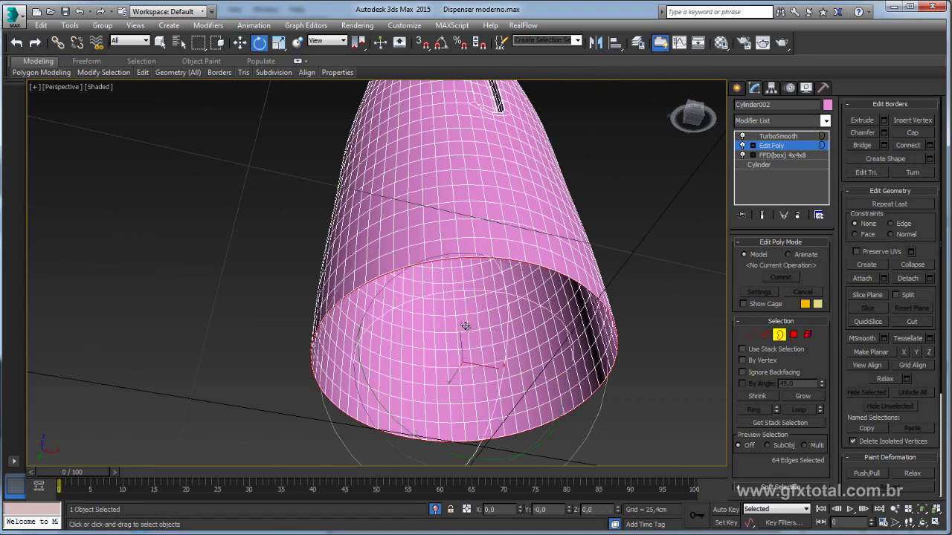
key(r)
drag(456, 355, 454, 356)
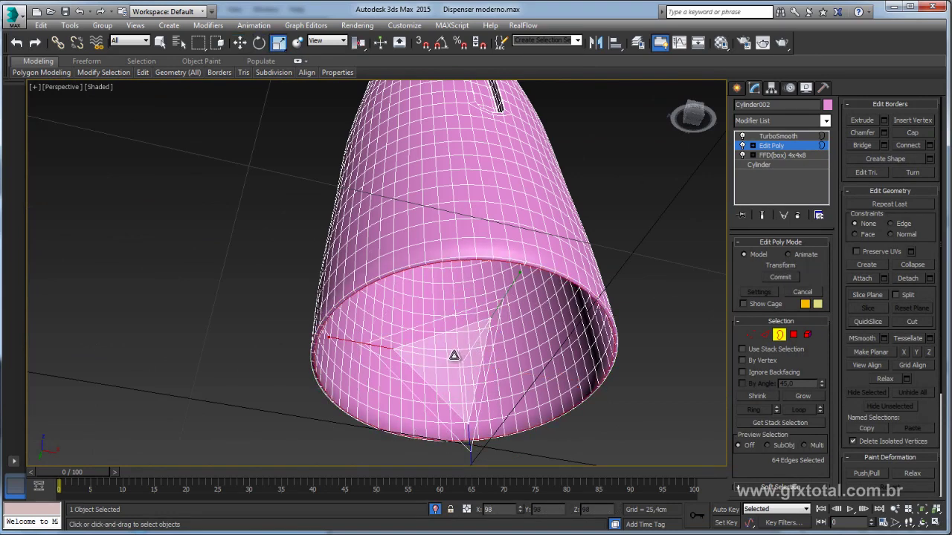
alt+middle_drag(520, 342, 608, 331)
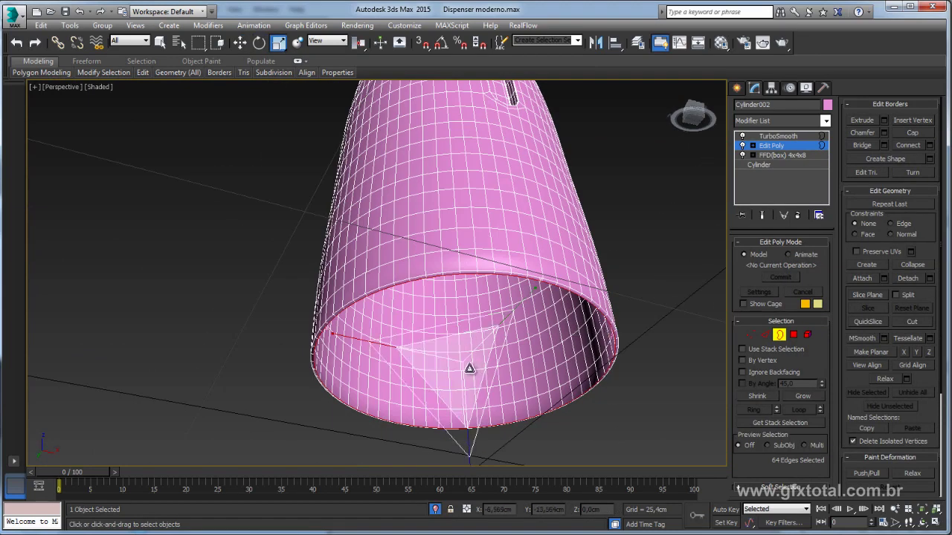
shift+drag(456, 365, 461, 380)
click(774, 147)
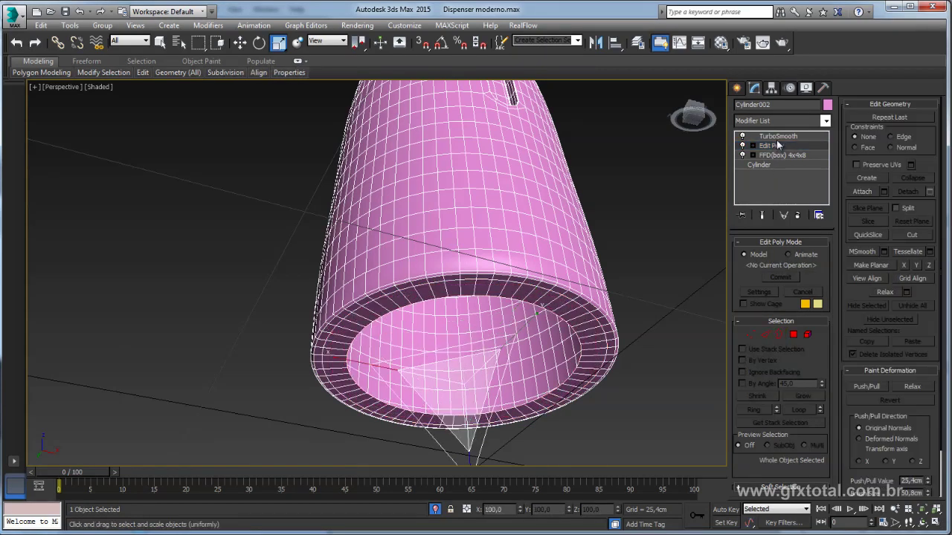
click(778, 136)
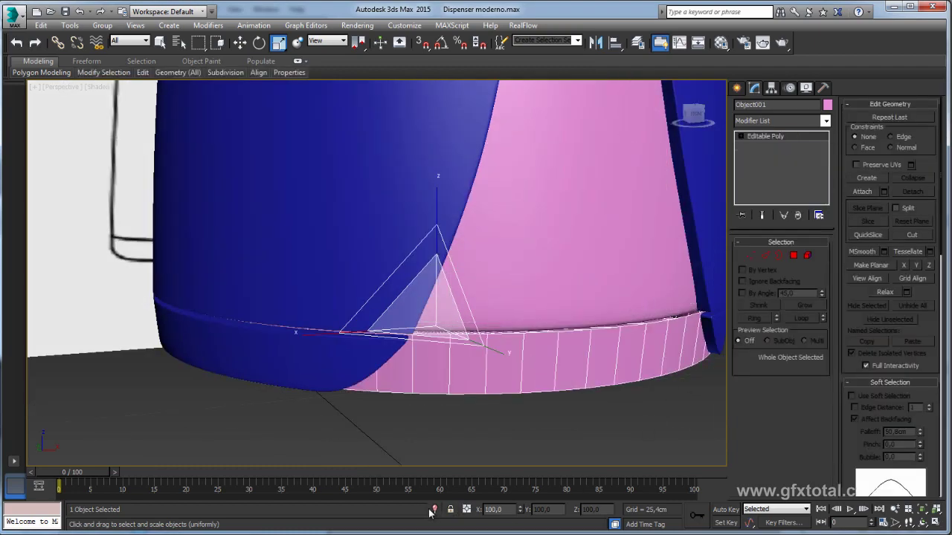
Step: Isolate the base disc and lower its top border slightly, scaling it to 99%
click(434, 509)
click(779, 256)
click(488, 295)
scroll(507, 315, up, 2)
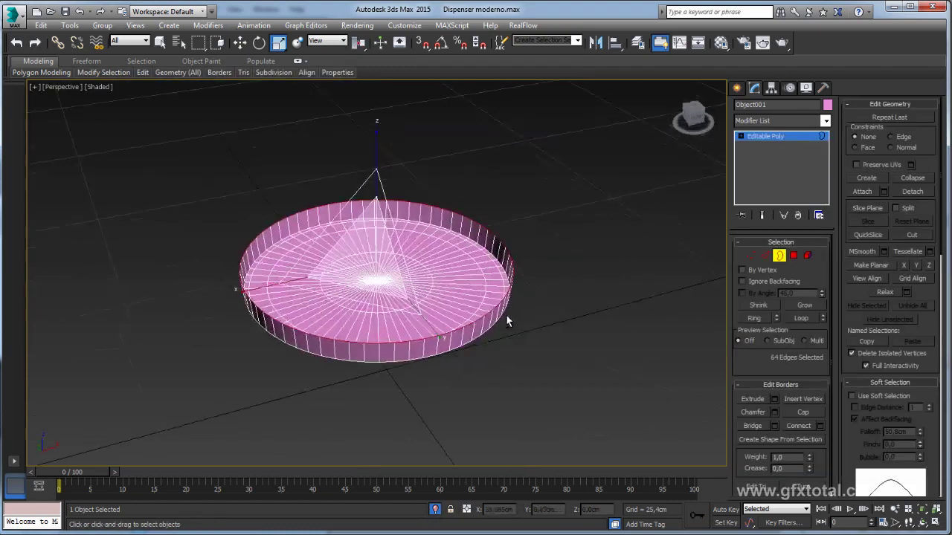
scroll(373, 296, up, 2)
scroll(373, 296, up, 3)
alt+middle_drag(382, 278, 392, 270)
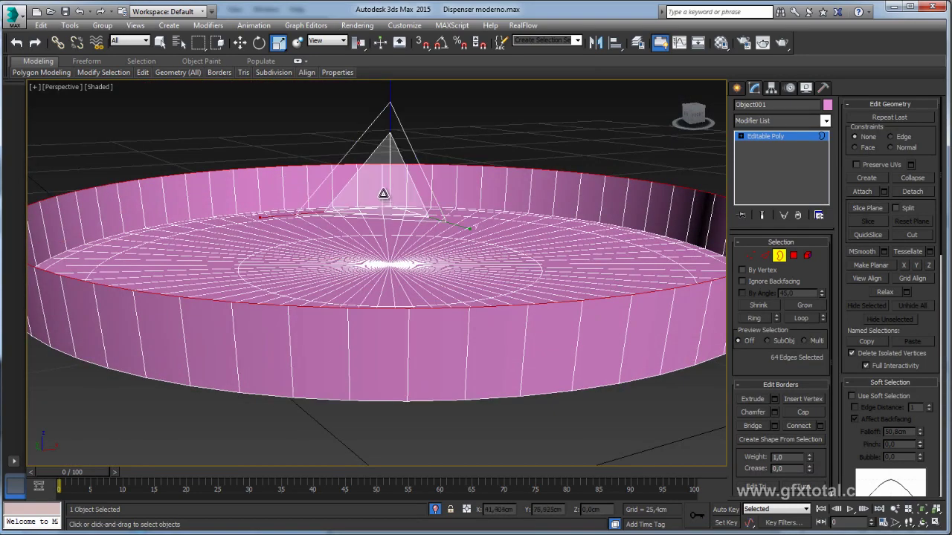
key(w)
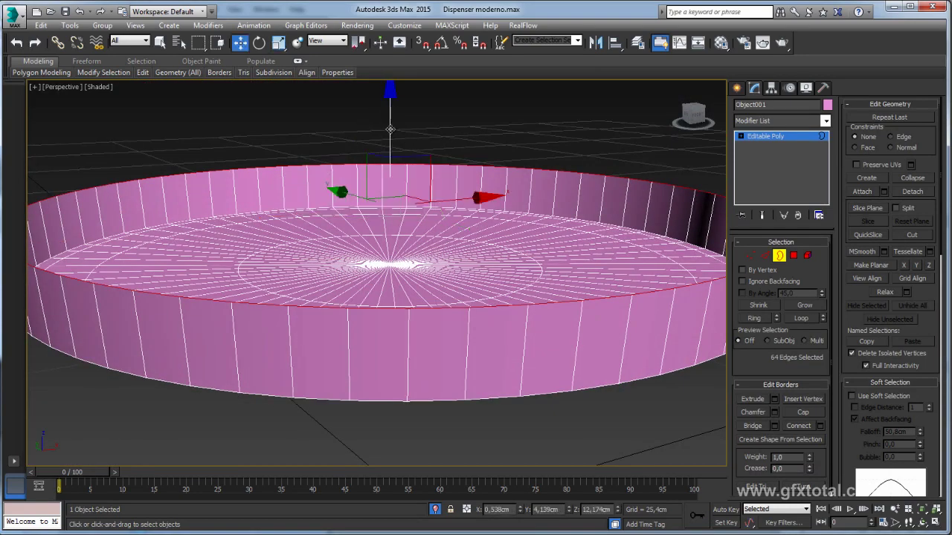
drag(389, 138, 387, 134)
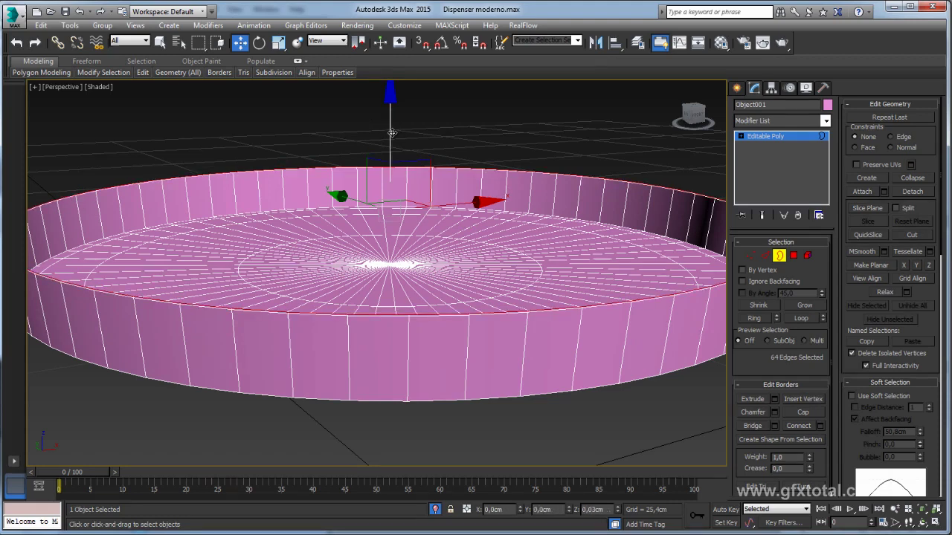
key(e)
key(r)
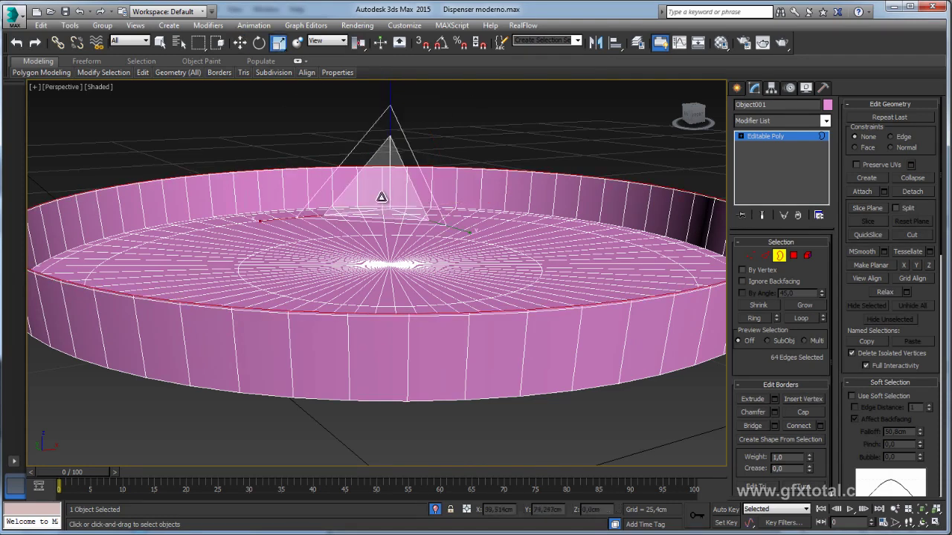
drag(380, 197, 469, 278)
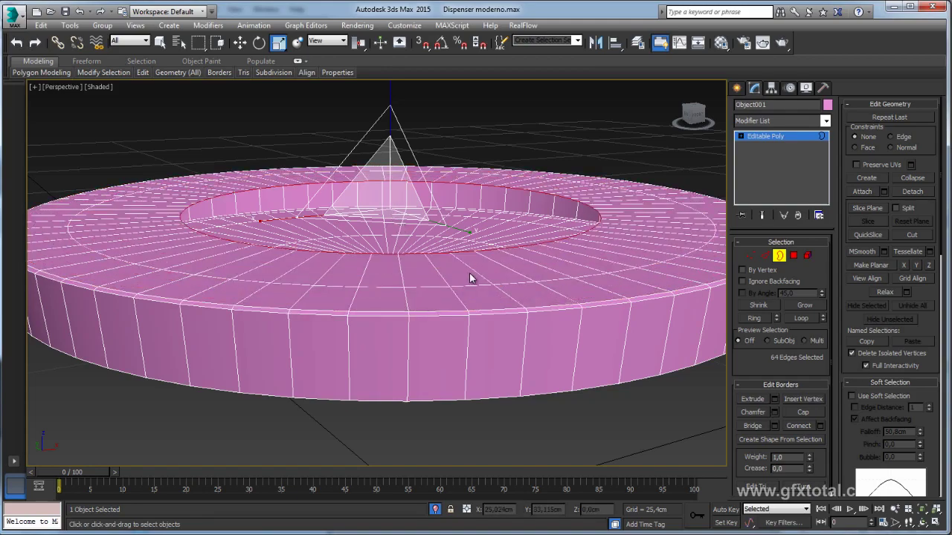
Step: Add two edge loops pinched to 72 around the disc's side wall and end isolation
mouse_move(470, 278)
alt+middle_down()
mouse_move(496, 315)
mouse_move(497, 280)
mouse_move(544, 250)
mouse_move(623, 279)
mouse_move(643, 253)
alt+middle_up()
key(2)
scroll(628, 297, up, 1)
scroll(628, 298, up, 1)
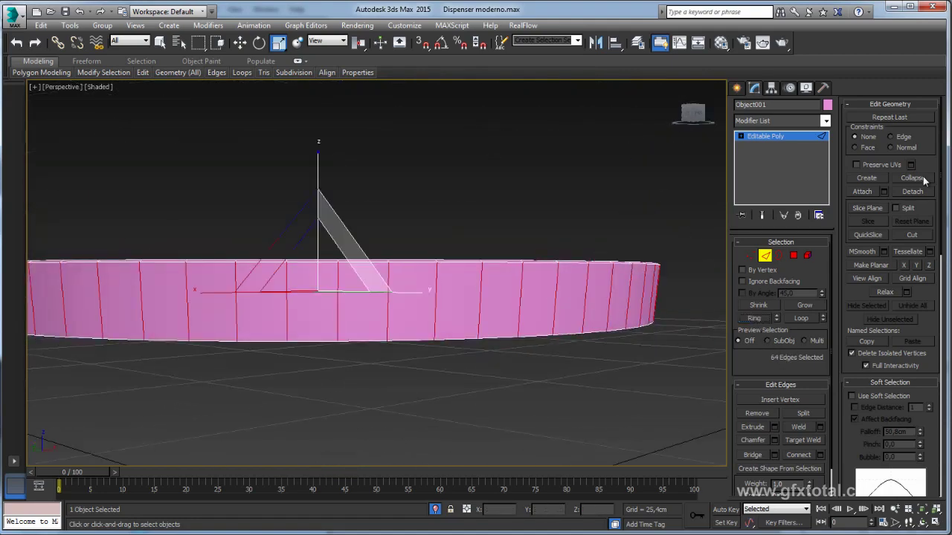
click(820, 455)
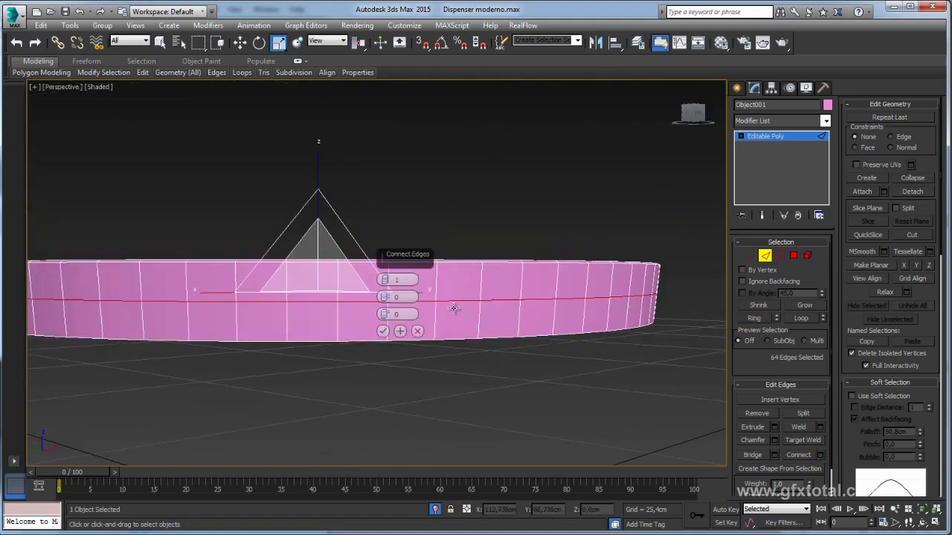
drag(382, 296, 387, 178)
click(383, 331)
mouse_move(410, 327)
alt+middle_down()
mouse_move(564, 229)
mouse_move(604, 253)
alt+middle_up()
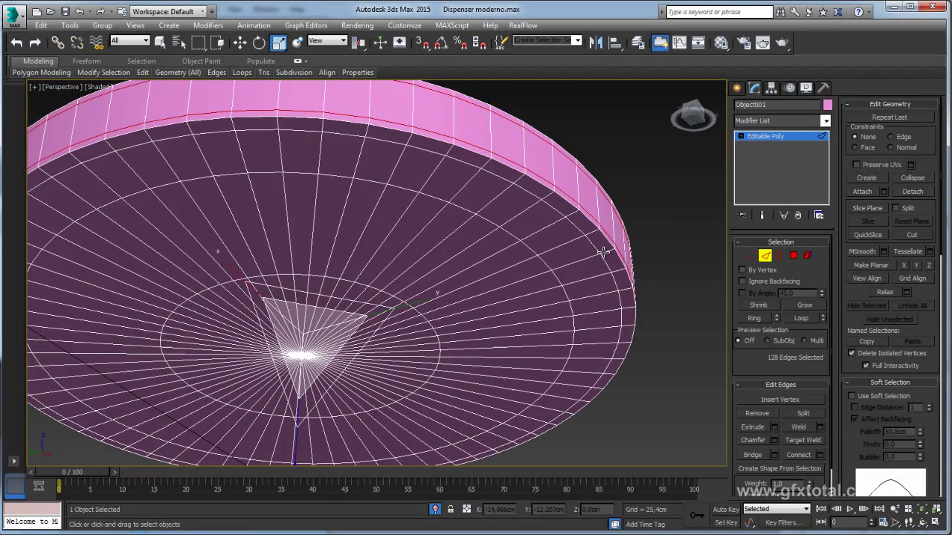
click(776, 138)
scroll(565, 250, down, 3)
Step: Copy Cylinder002's TurboSmooth modifier and paste it onto the base disc Object001
click(435, 509)
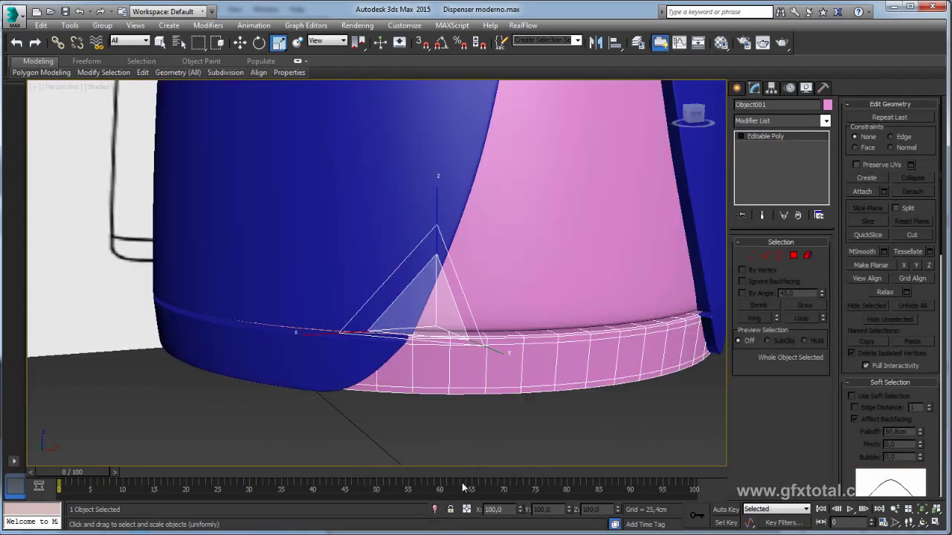
scroll(606, 283, up, 4)
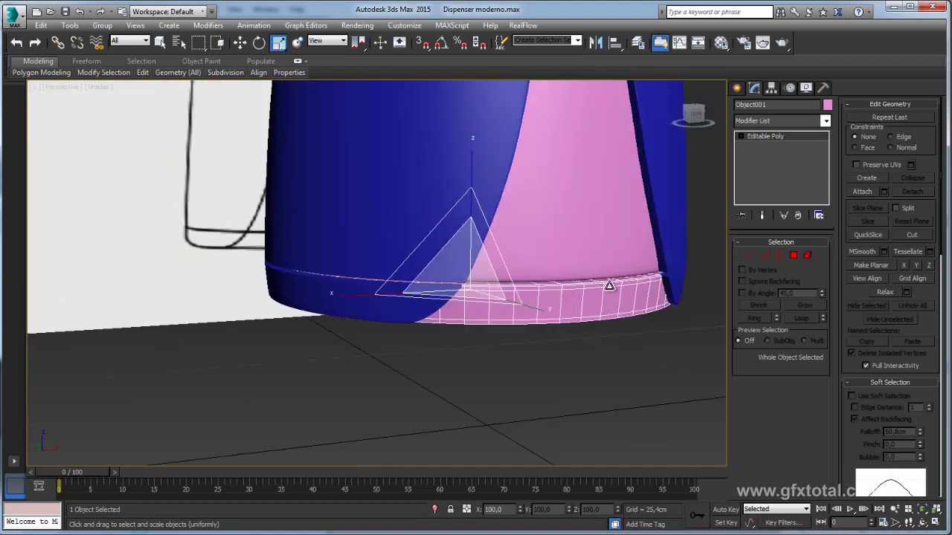
click(626, 193)
right_click(778, 139)
click(807, 190)
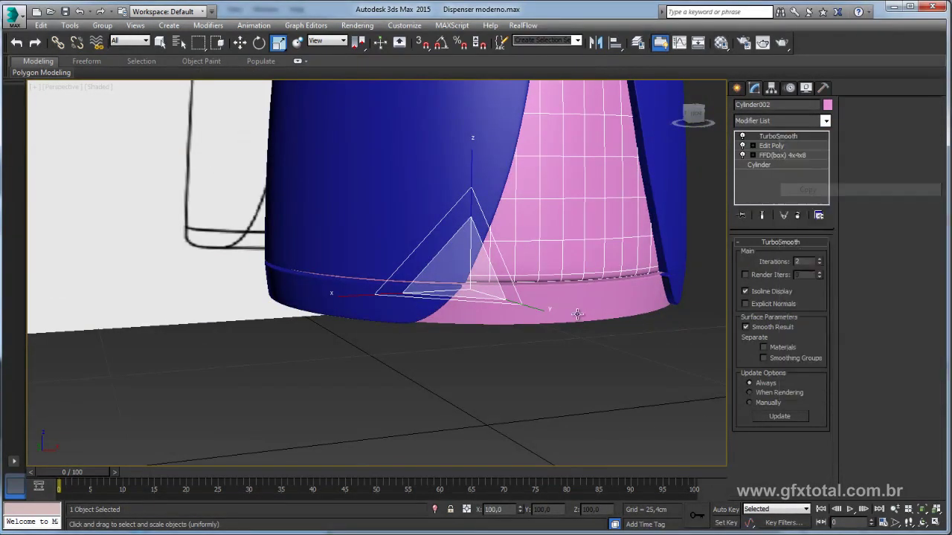
click(577, 313)
right_click(787, 139)
click(801, 145)
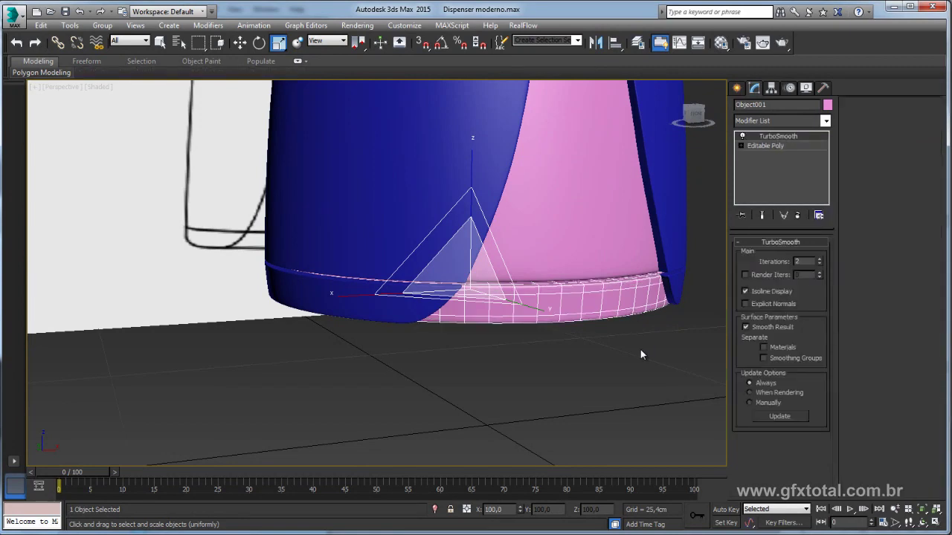
click(641, 351)
alt+middle_drag(566, 294, 505, 284)
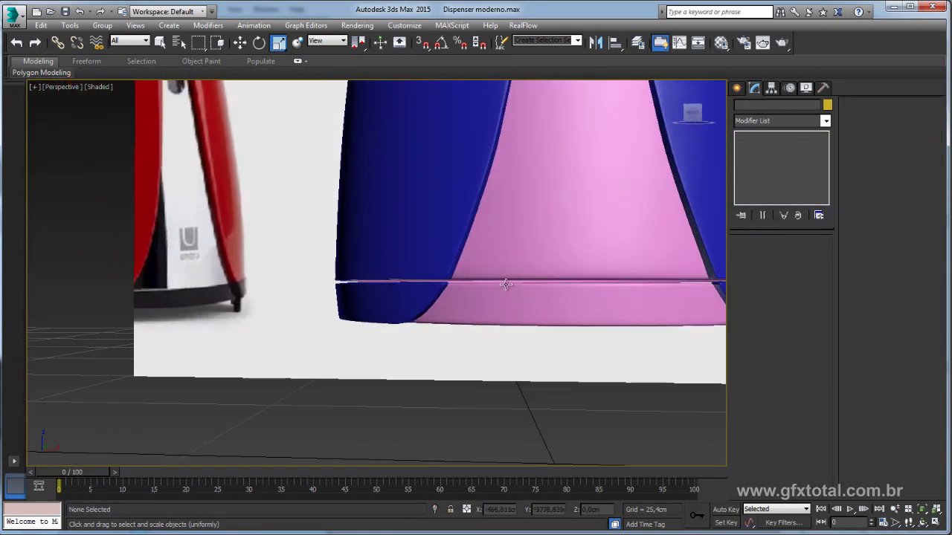
alt+middle_drag(563, 283, 537, 297)
Step: In Front view, raise the base disc's top vertices slightly and return to the smoothed result
click(552, 298)
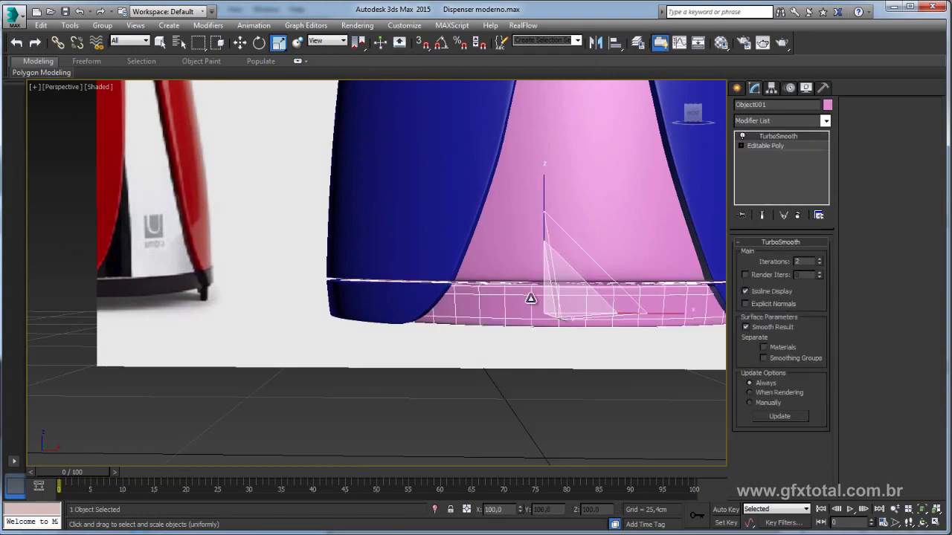
key(f)
scroll(703, 206, down, 5)
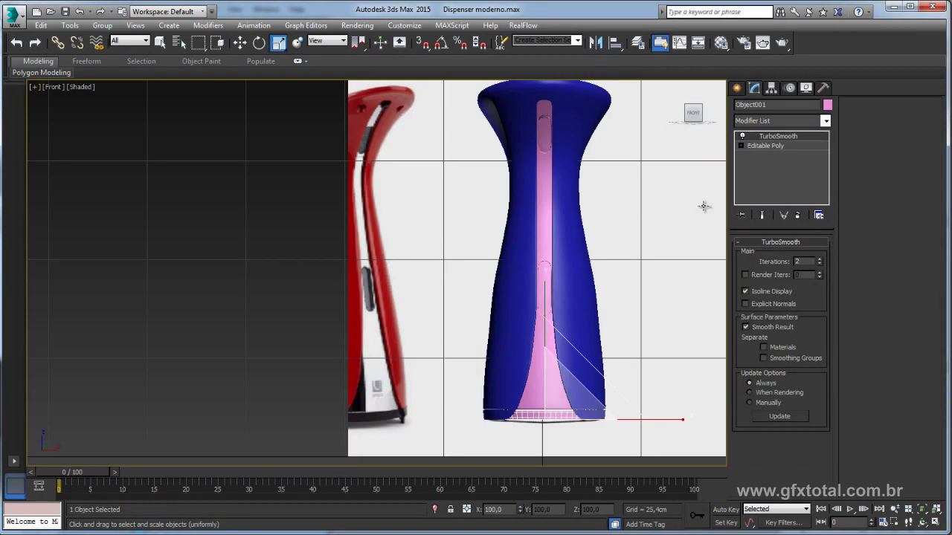
click(741, 145)
click(763, 155)
scroll(577, 191, up, 2)
scroll(483, 201, up, 3)
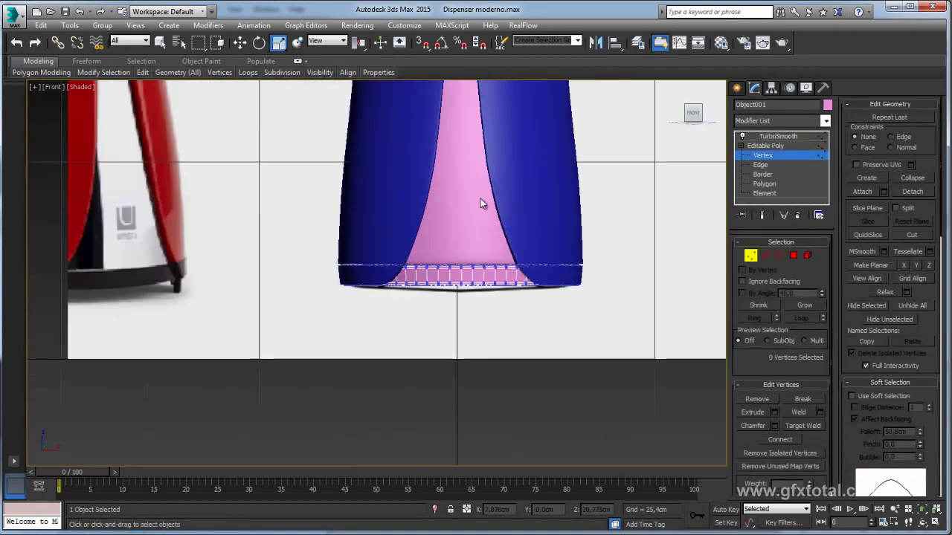
drag(459, 270, 669, 281)
scroll(506, 276, up, 4)
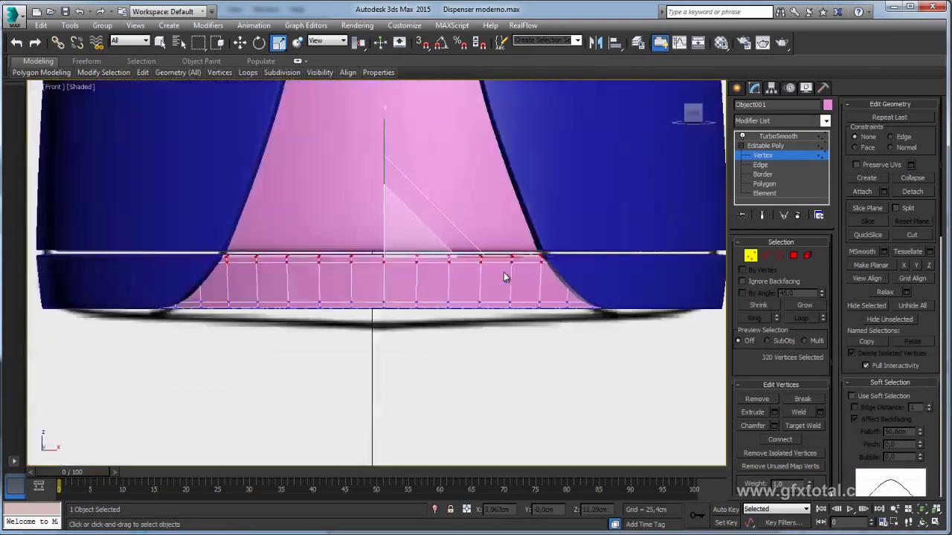
scroll(505, 276, up, 2)
key(w)
drag(338, 181, 338, 177)
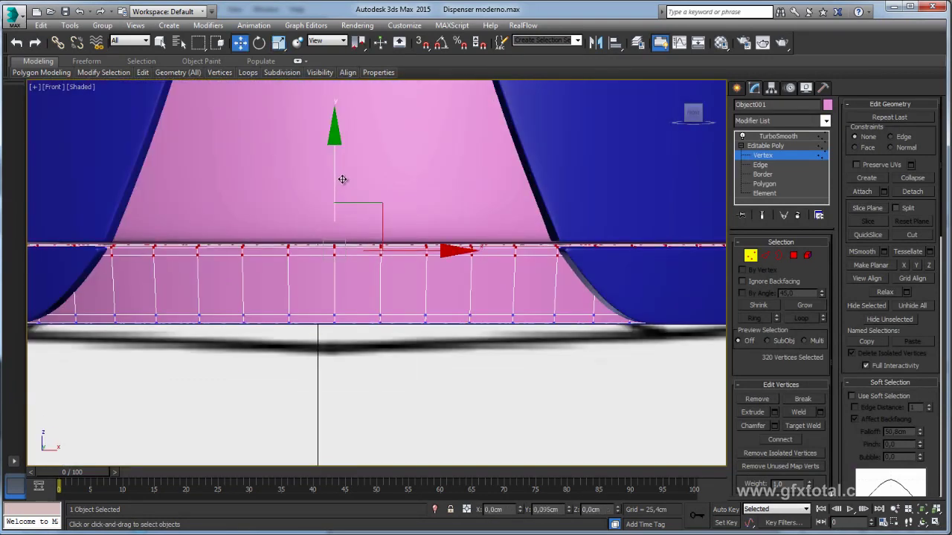
click(766, 138)
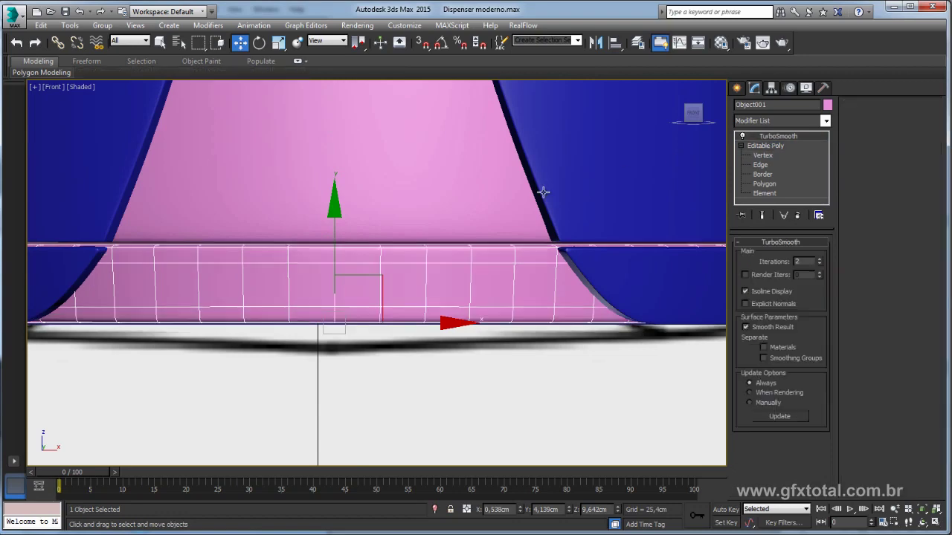
scroll(543, 192, down, 4)
Step: Back in Perspective, select Cylinder001 and make the Edit Poly level below its TurboSmooth current
key(p)
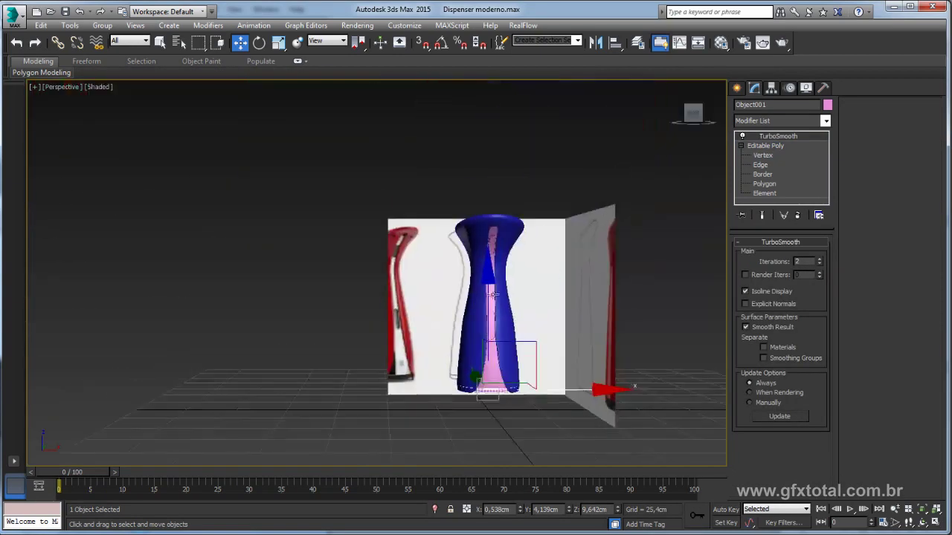
alt+middle_drag(544, 192, 506, 356)
scroll(506, 355, up, 4)
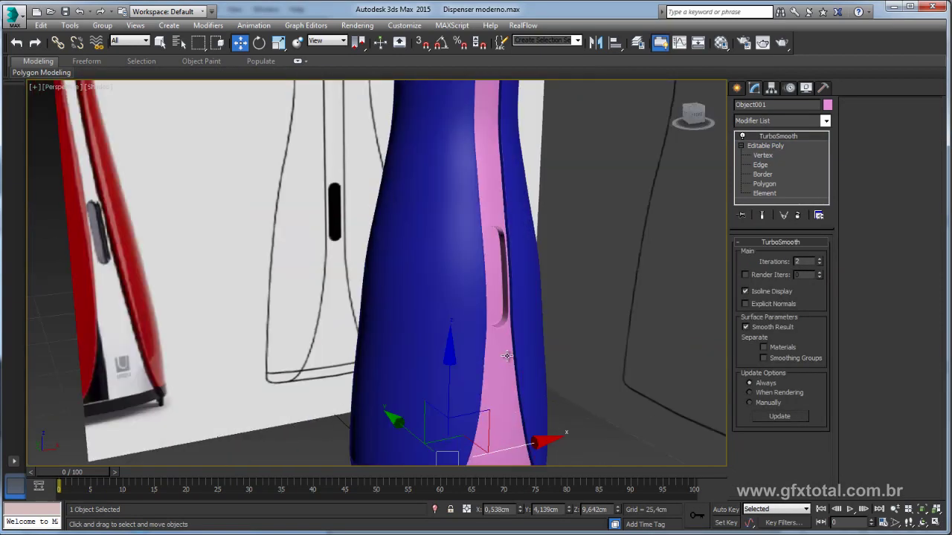
alt+middle_drag(506, 356, 499, 269)
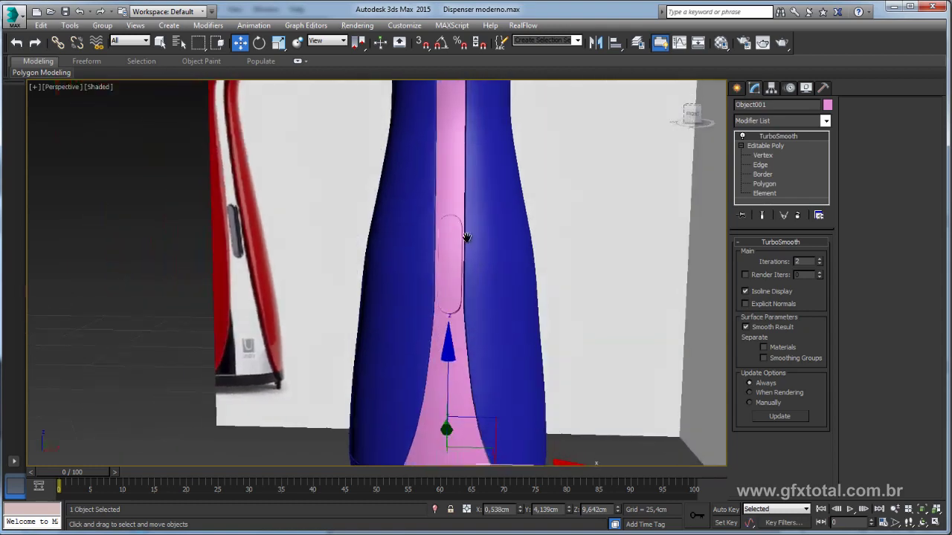
scroll(499, 269, down, 4)
scroll(499, 269, up, 3)
scroll(412, 234, up, 2)
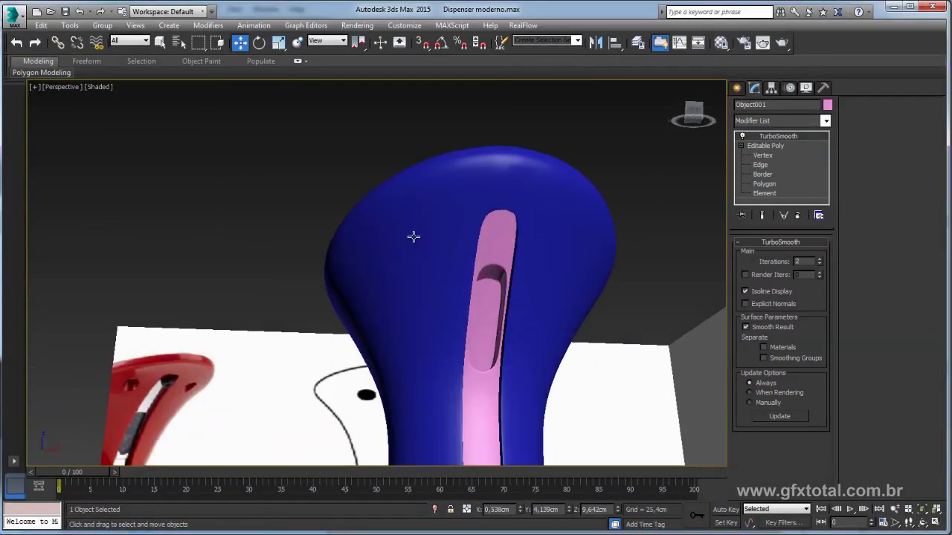
alt+middle_drag(412, 234, 417, 259)
click(489, 267)
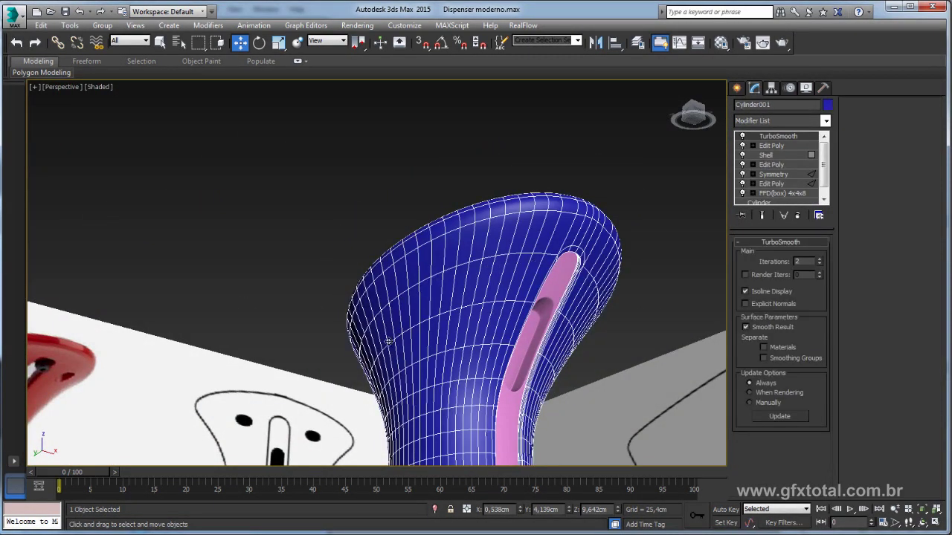
alt+middle_drag(239, 392, 211, 324)
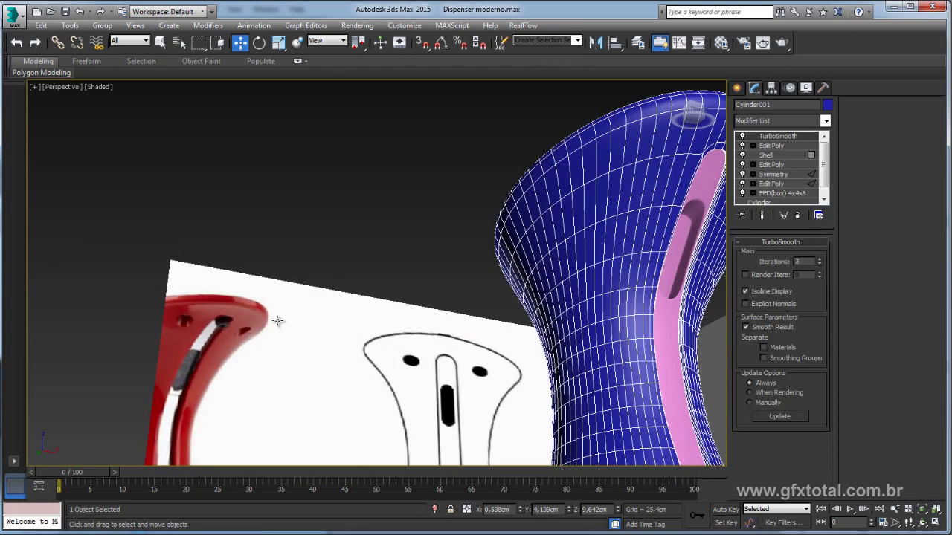
alt+middle_drag(677, 249, 667, 251)
alt+middle_drag(544, 232, 492, 230)
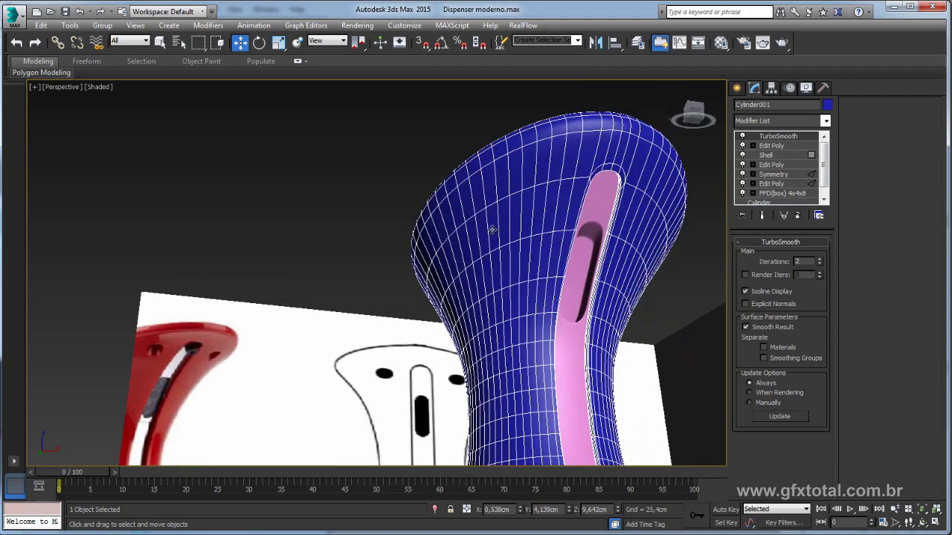
click(773, 146)
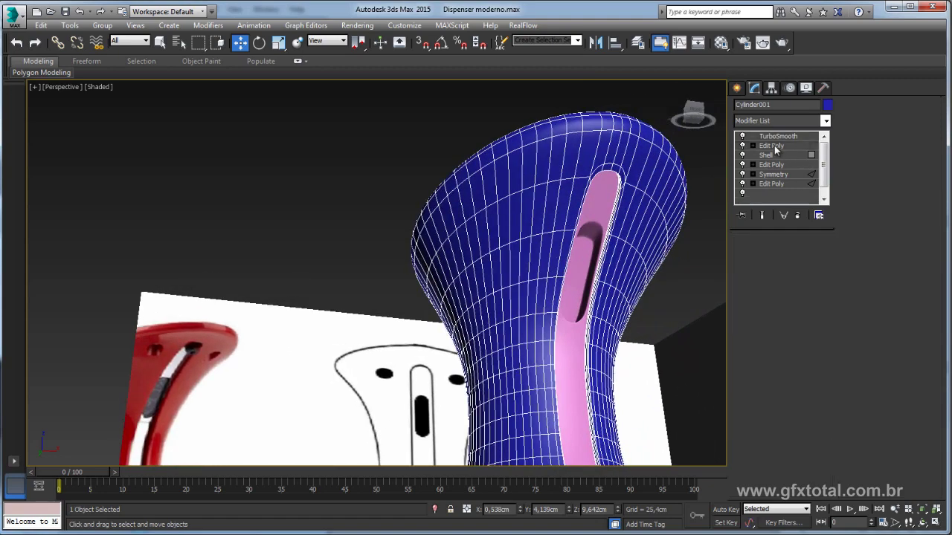
click(758, 216)
Step: Ring-select vertical edges and Connect them to add two horizontal loops on the head and bulb
click(764, 335)
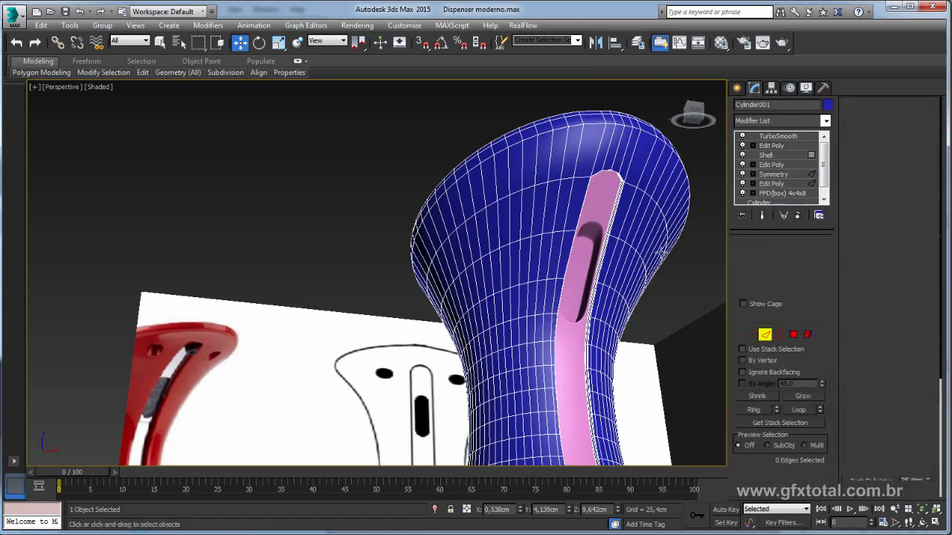
click(594, 160)
click(753, 409)
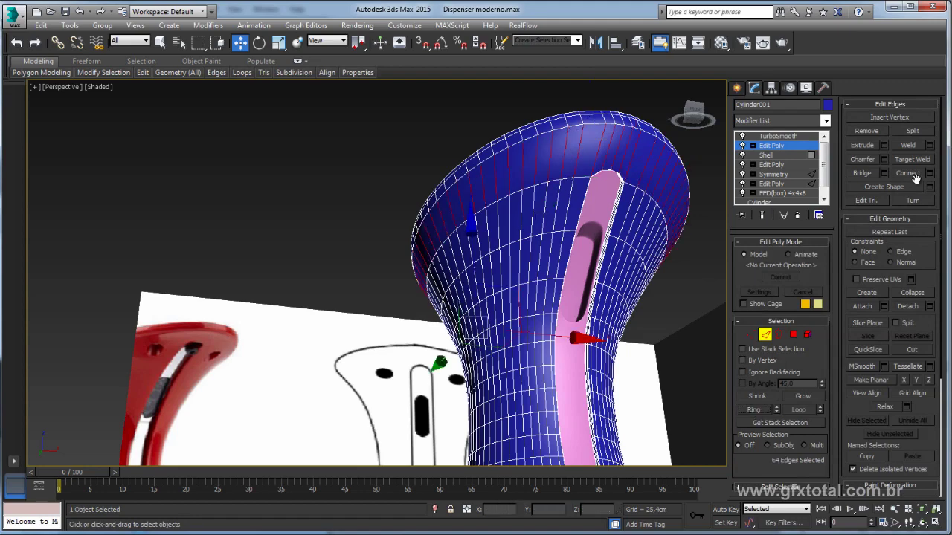
click(929, 172)
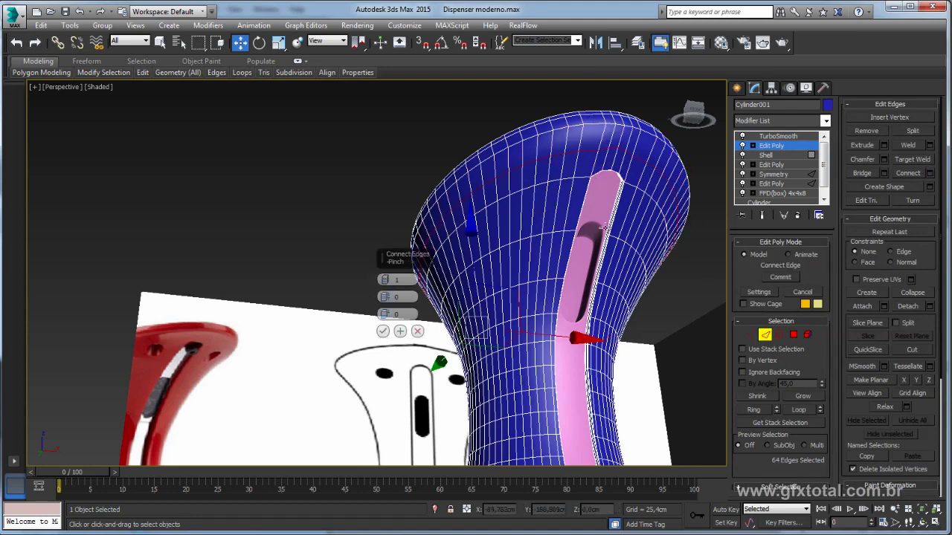
mouse_move(605, 229)
alt+middle_down()
mouse_move(644, 207)
mouse_move(433, 293)
alt+middle_up()
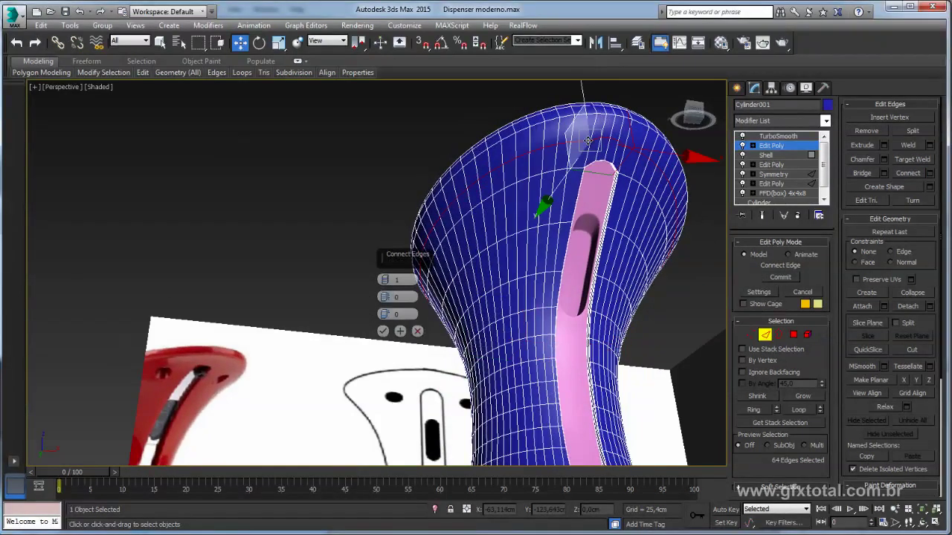
click(382, 331)
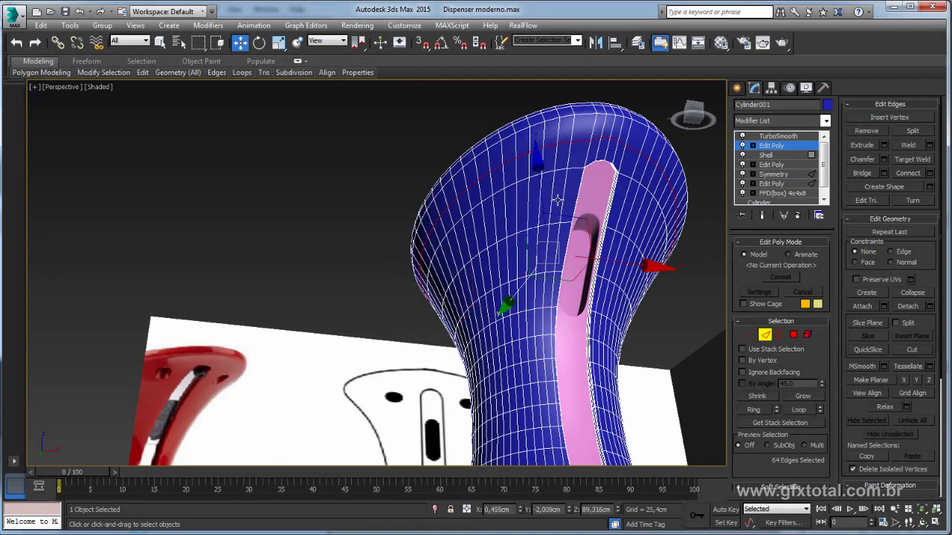
click(552, 199)
click(753, 410)
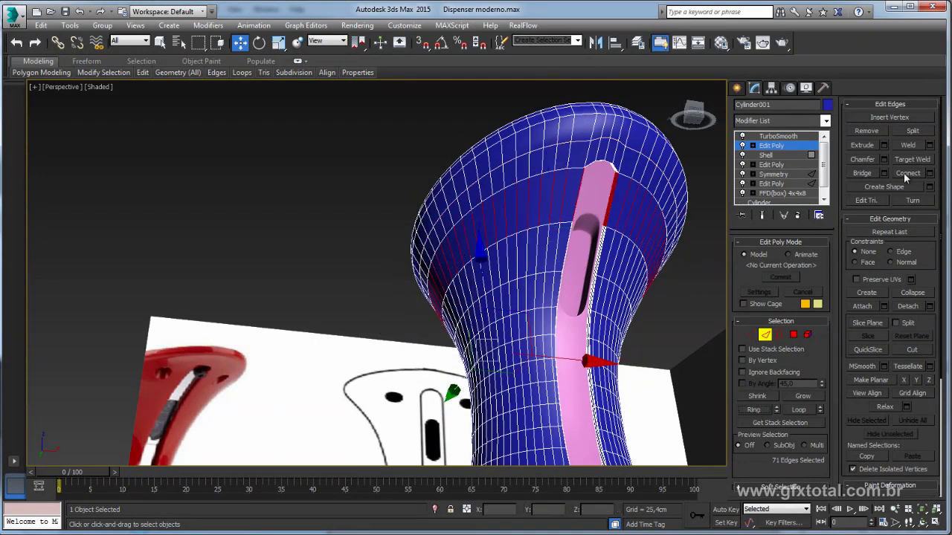
click(930, 173)
click(383, 331)
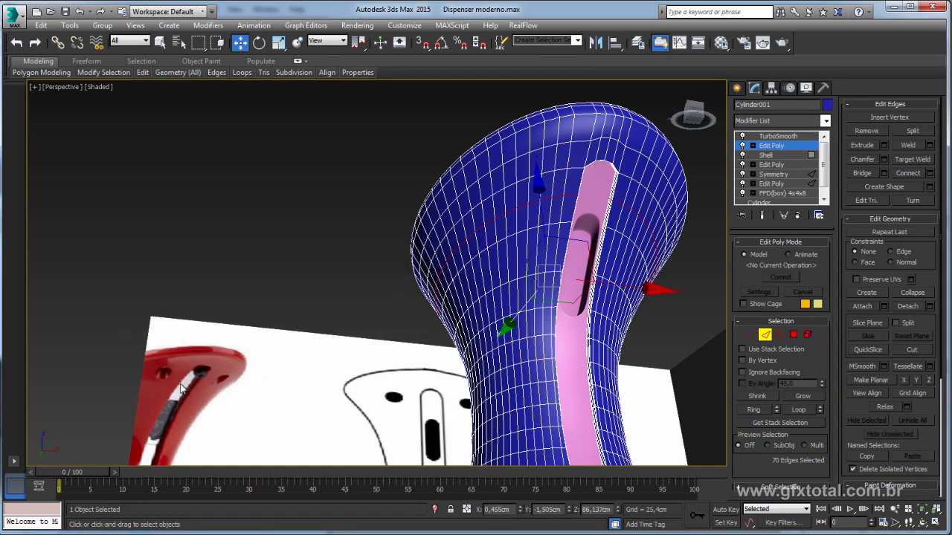
Step: Add another connected edge loop near the top of the bulb
scroll(594, 178, up, 2)
scroll(591, 179, up, 2)
scroll(591, 195, up, 2)
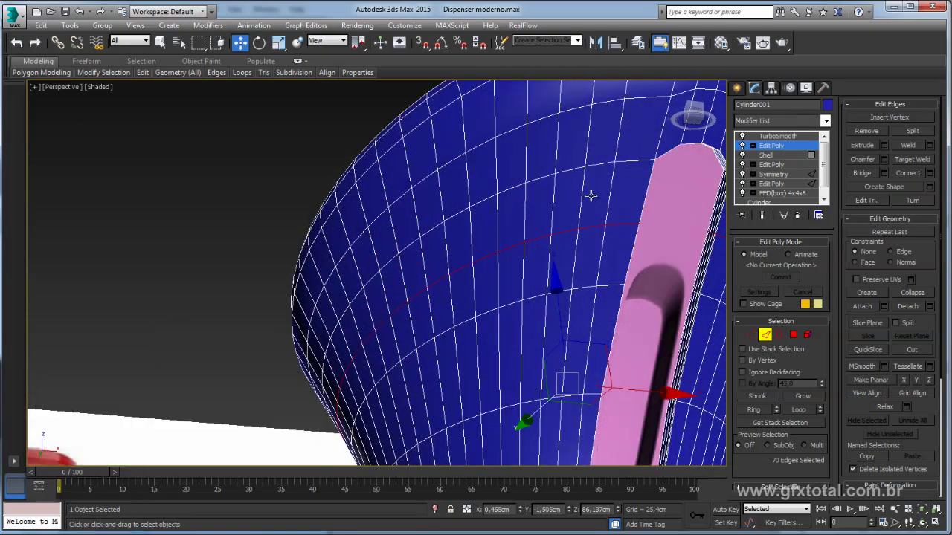
scroll(566, 162, up, 2)
scroll(566, 162, down, 3)
scroll(570, 159, up, 1)
scroll(570, 159, down, 3)
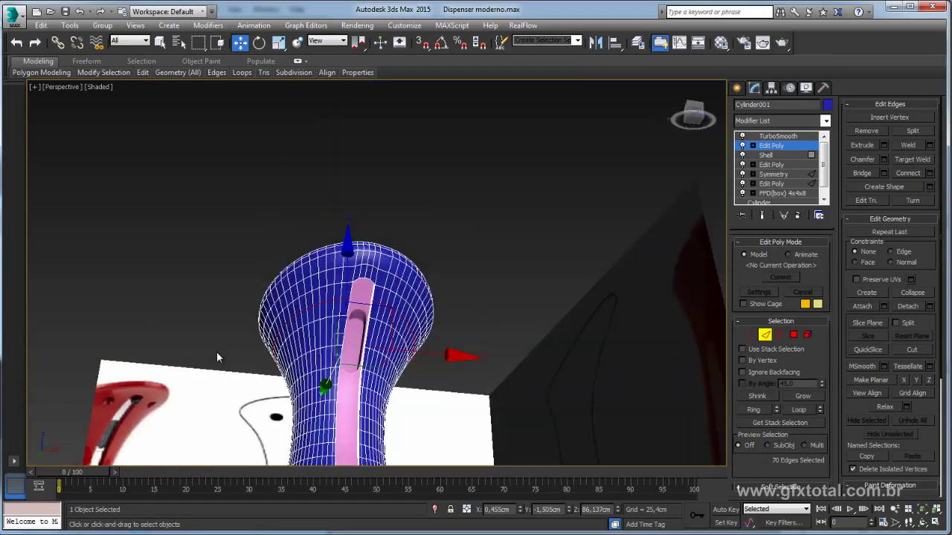
scroll(334, 282, up, 3)
scroll(353, 264, down, 1)
scroll(361, 253, up, 2)
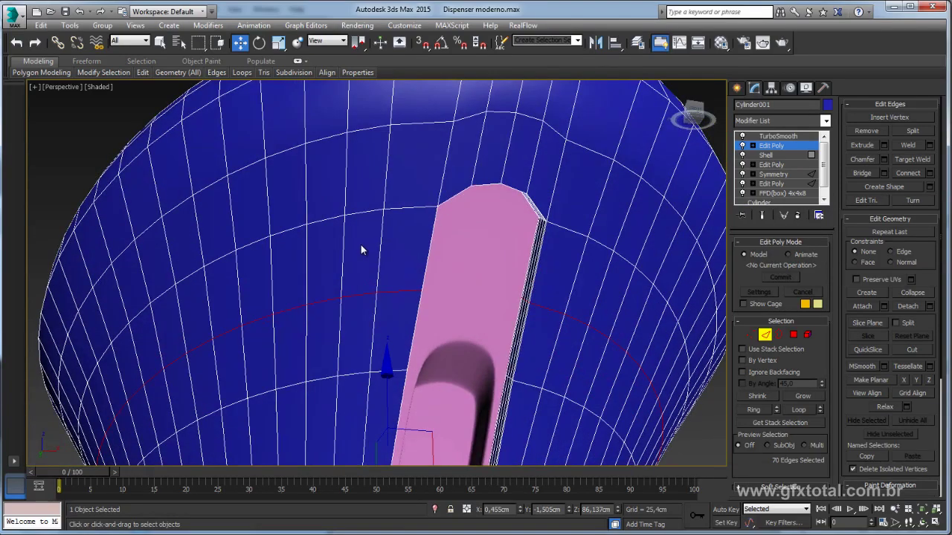
scroll(362, 256, up, 1)
click(371, 252)
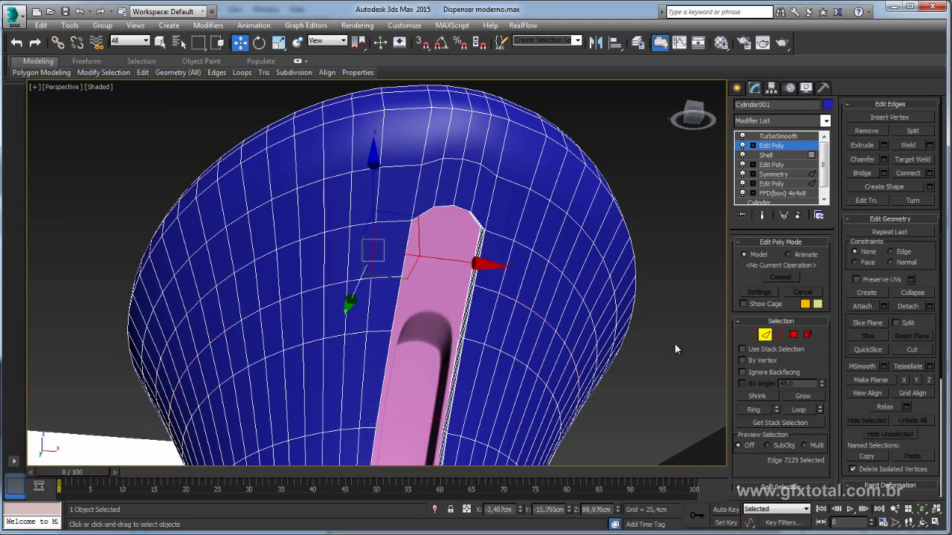
click(754, 410)
click(929, 172)
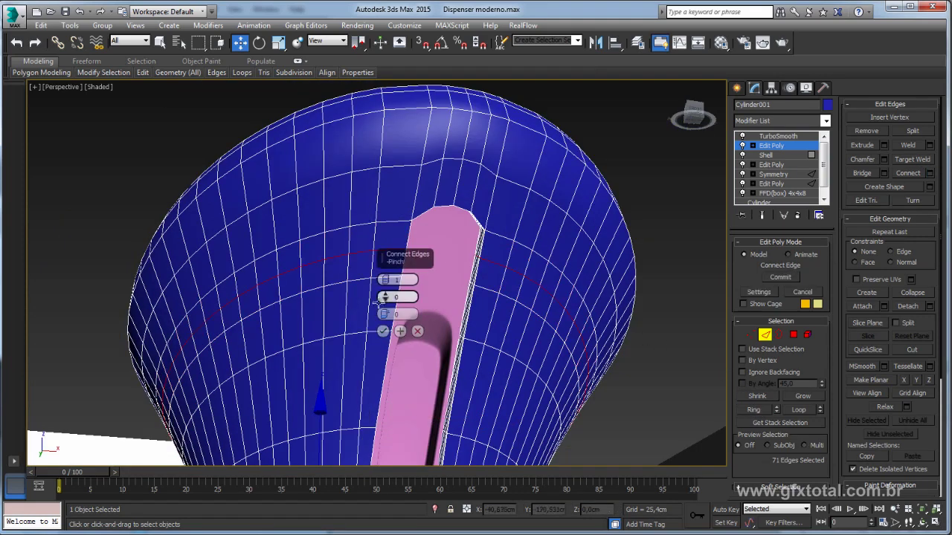
click(384, 334)
Step: Ring-select a 64-edge ring on the bulb, then switch to Vertex mode
click(384, 201)
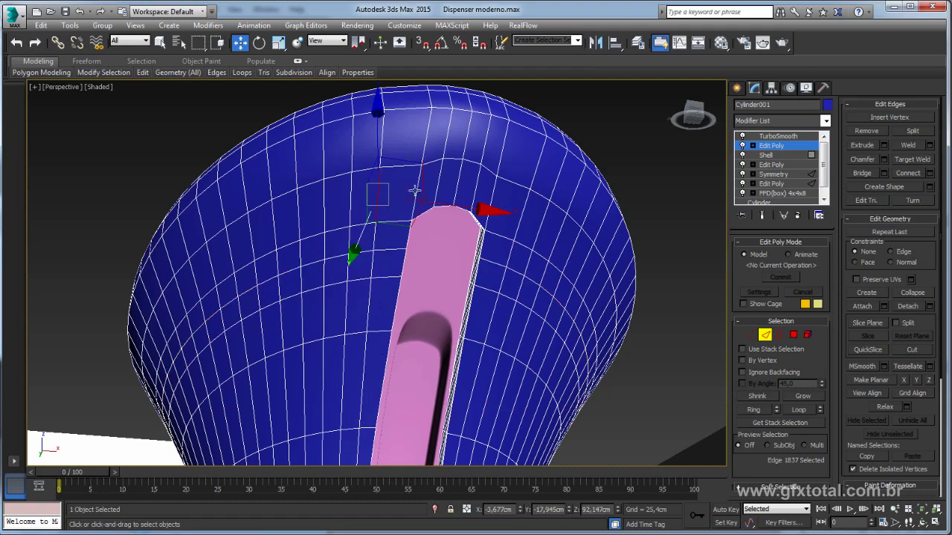
click(759, 413)
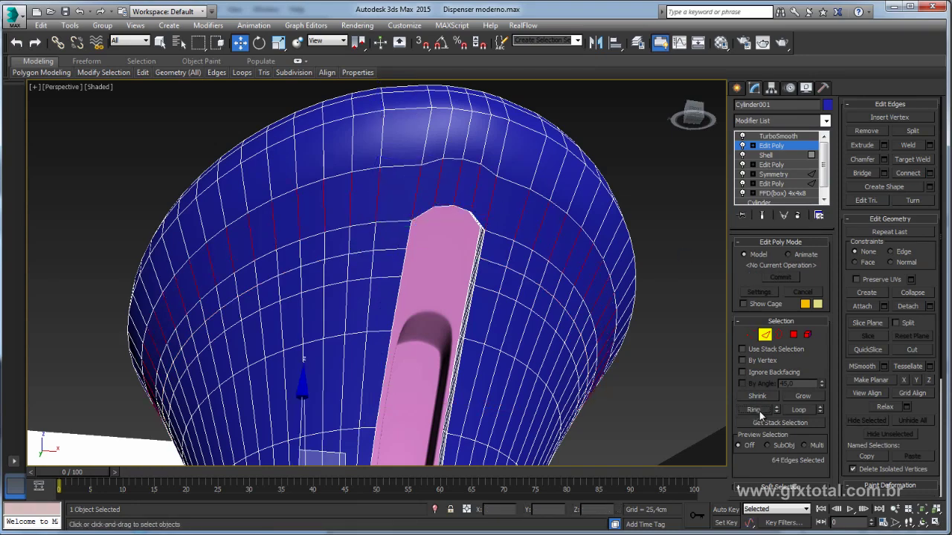
alt+middle_drag(401, 297, 424, 249)
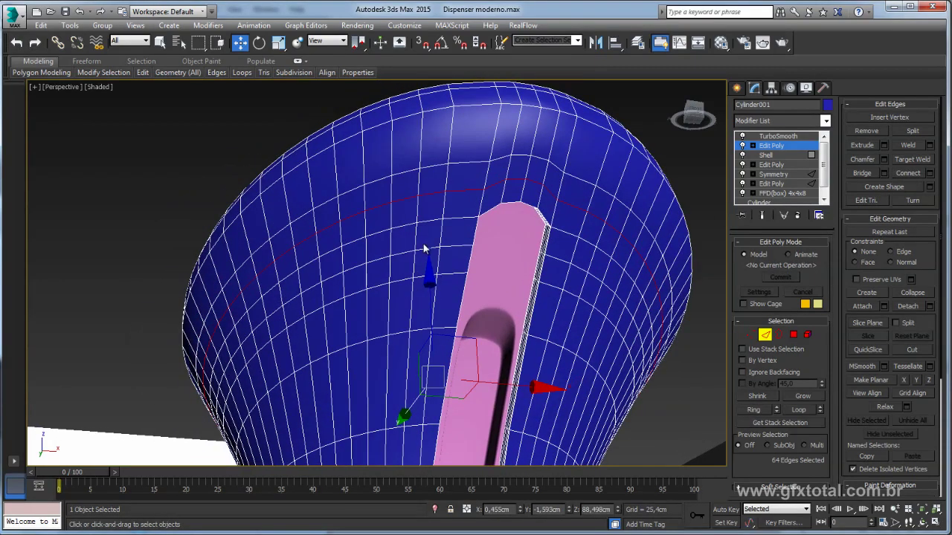
click(750, 334)
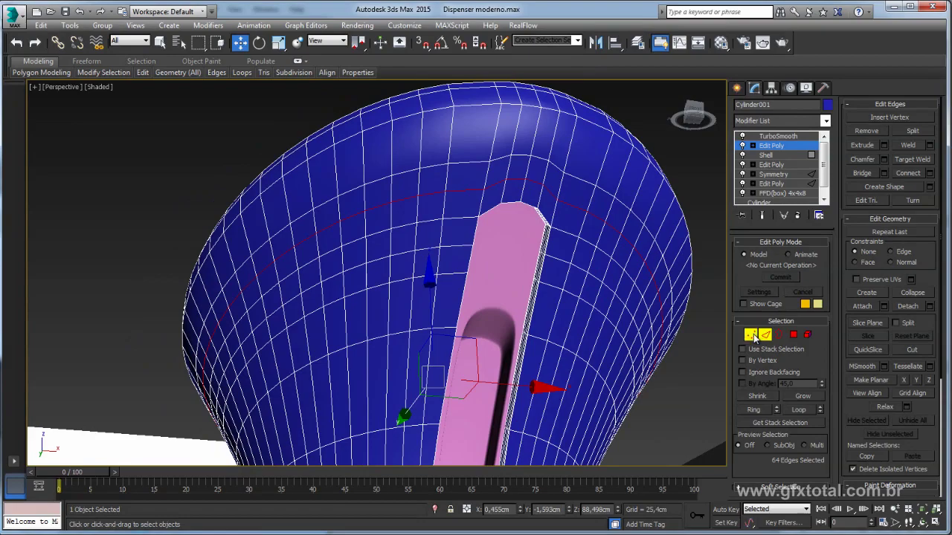
Step: Connect two sets of three vertices on the bulb top to cut crossing edges
click(389, 230)
mouse_move(389, 230)
alt+middle_down()
mouse_move(442, 280)
mouse_move(465, 268)
alt+middle_up()
scroll(418, 230, up, 2)
scroll(417, 231, up, 3)
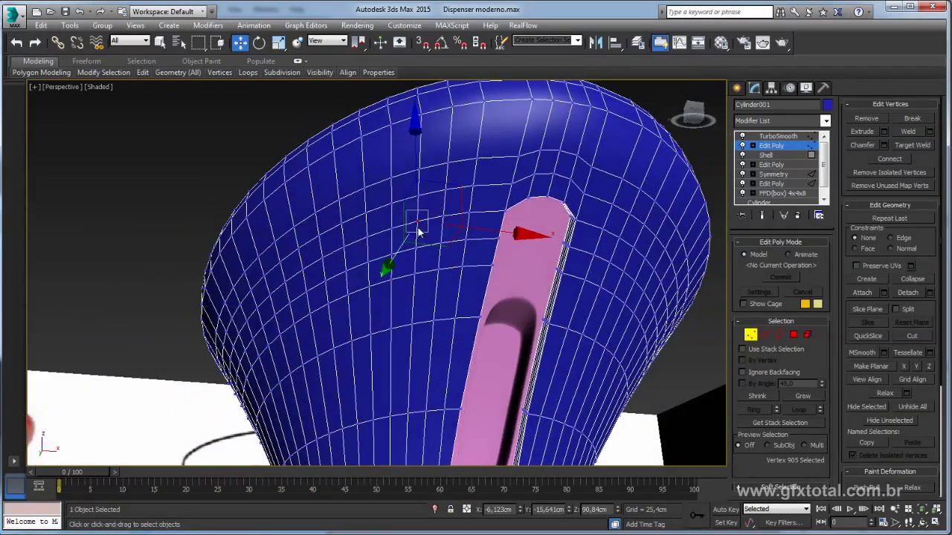
scroll(418, 230, up, 2)
ctrl+click(358, 171)
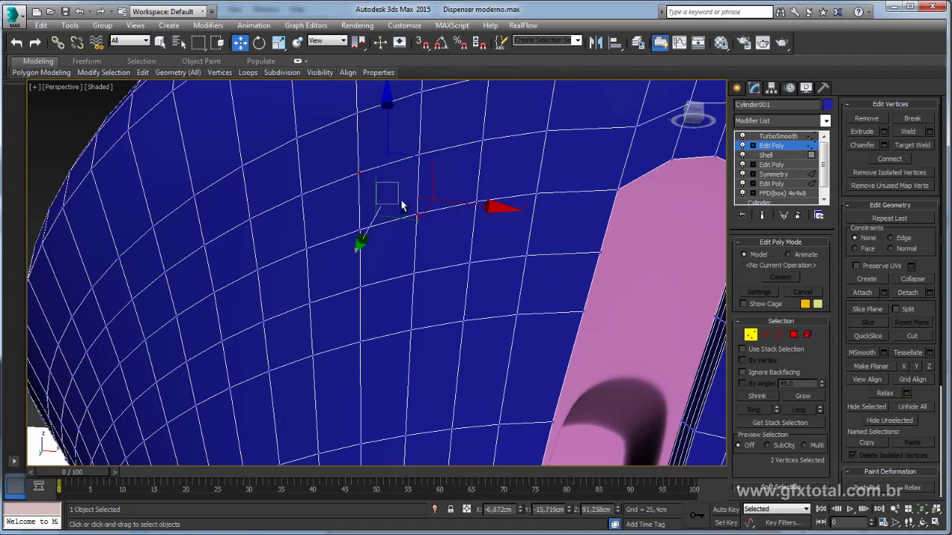
ctrl+click(468, 263)
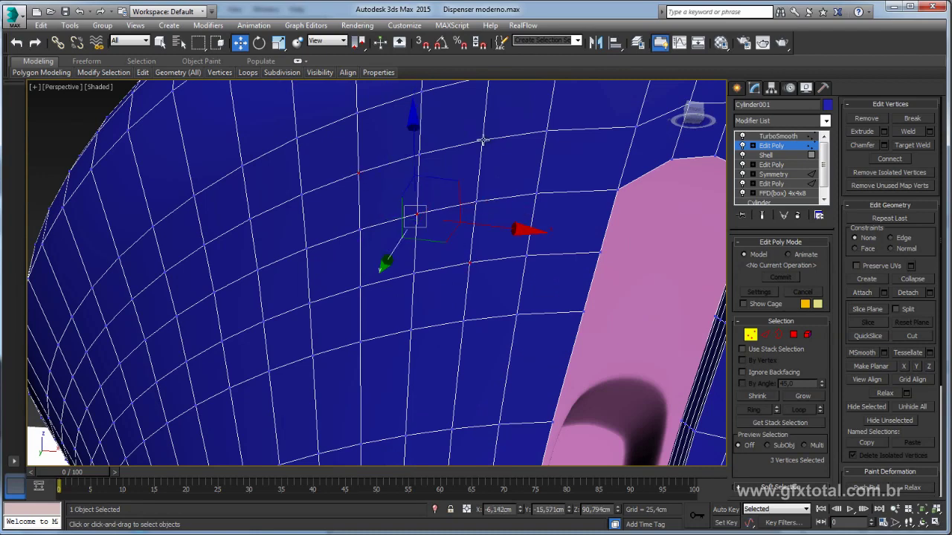
click(894, 159)
click(483, 141)
ctrl+click(417, 216)
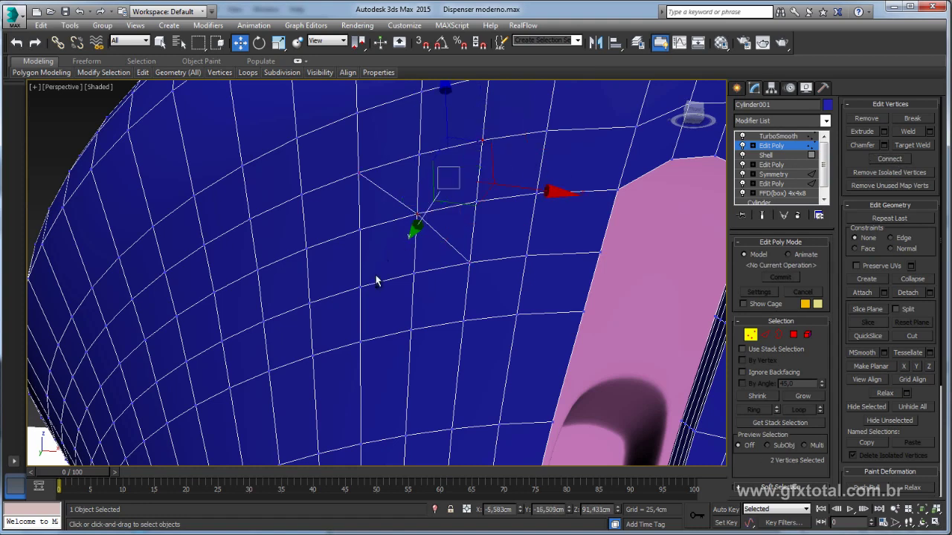
ctrl+click(359, 285)
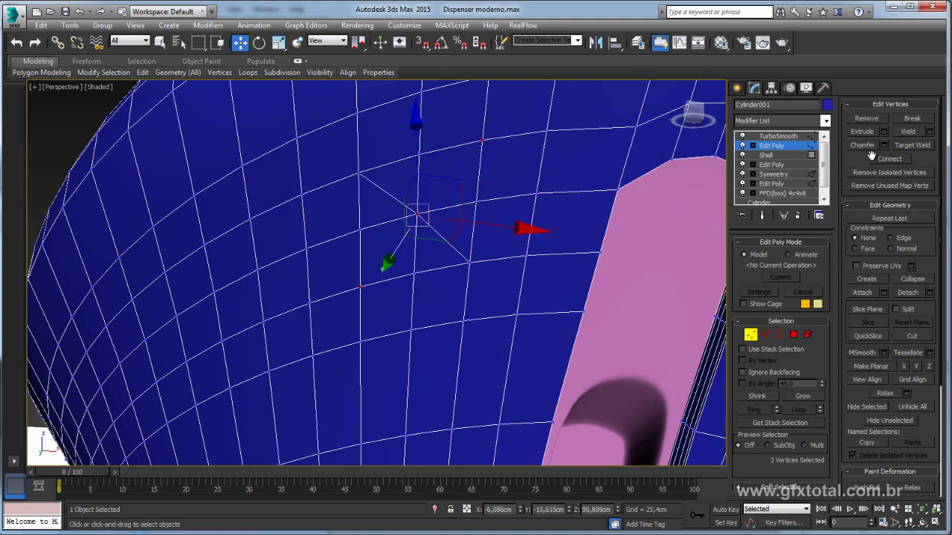
click(871, 156)
Step: Extrude the centre vertex with width 1,259cm to form a small octagonal fan
mouse_move(692, 219)
alt+middle_down()
mouse_move(454, 230)
mouse_move(491, 249)
alt+middle_up()
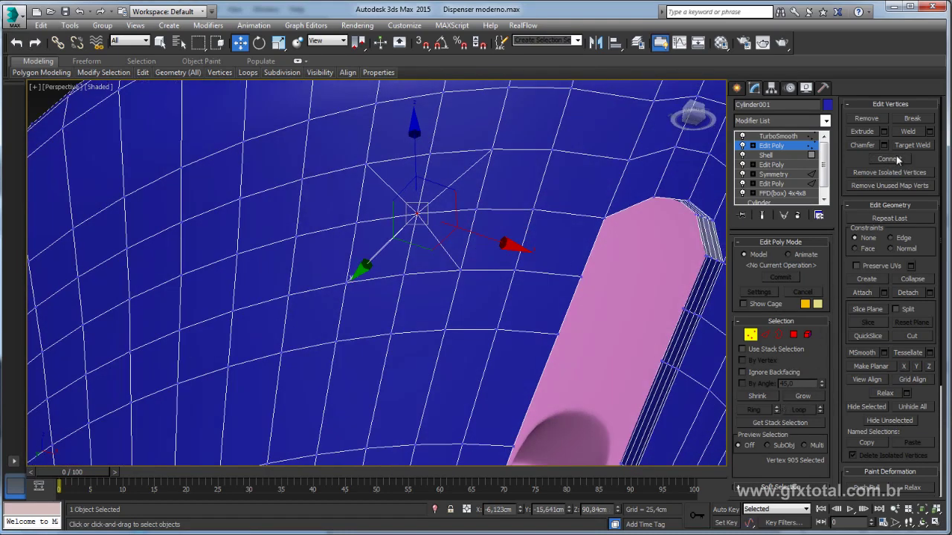
click(883, 132)
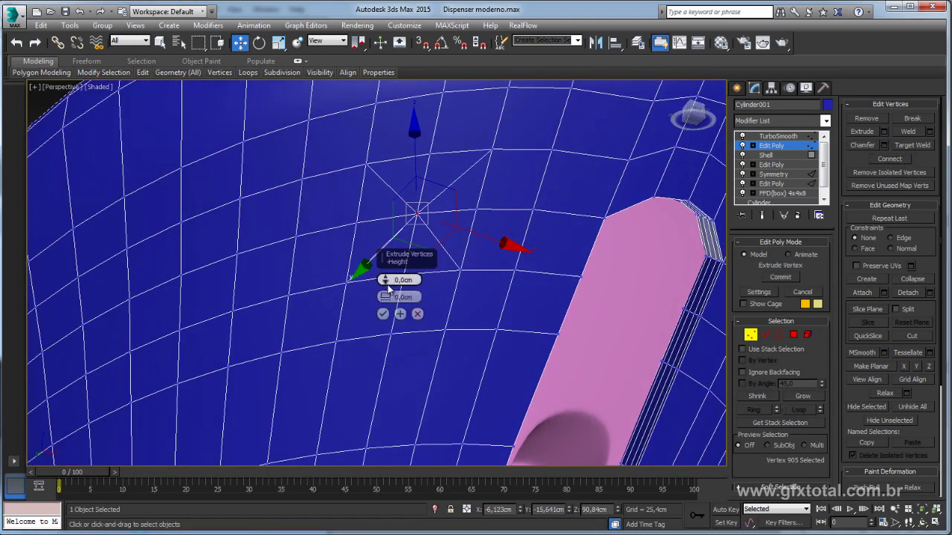
drag(383, 297, 387, 302)
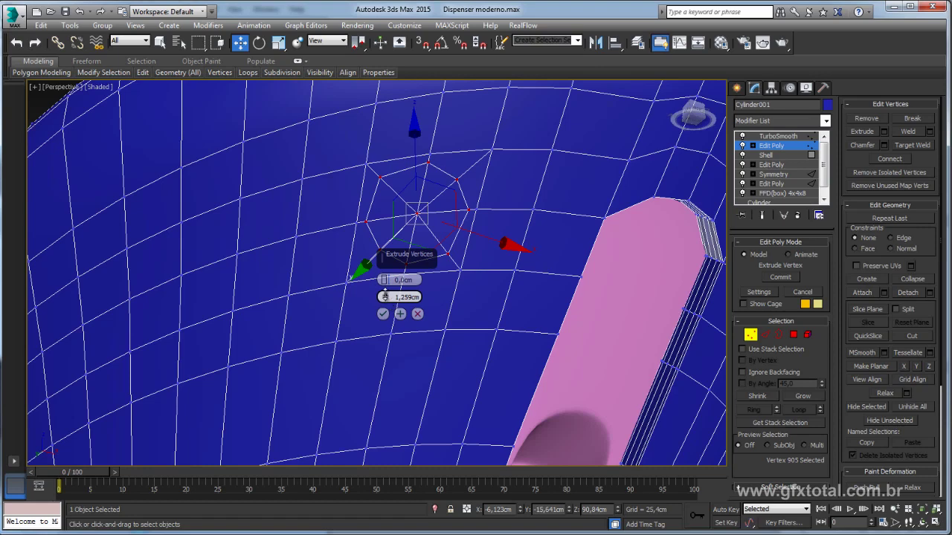
click(382, 314)
Step: Select the octagon's eight polygons and inset them by 0,1cm
click(794, 335)
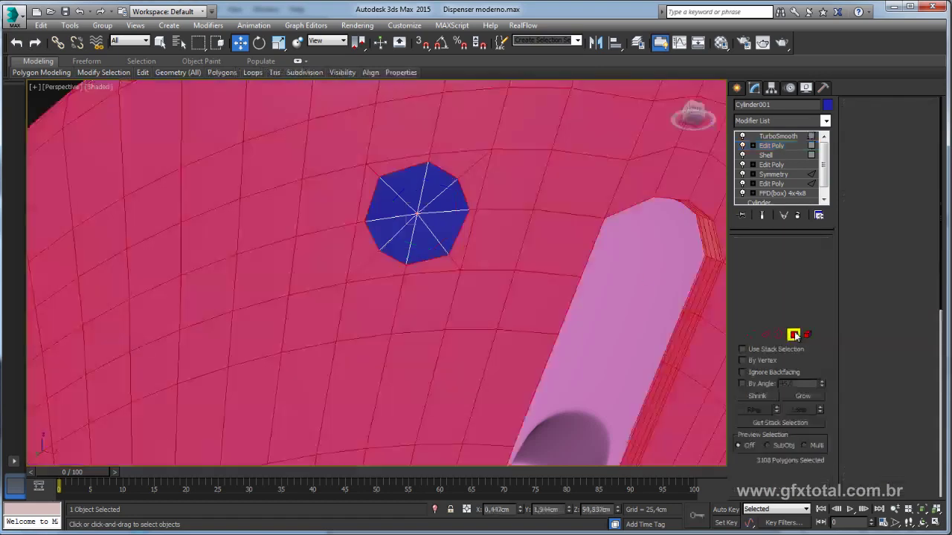
click(750, 336)
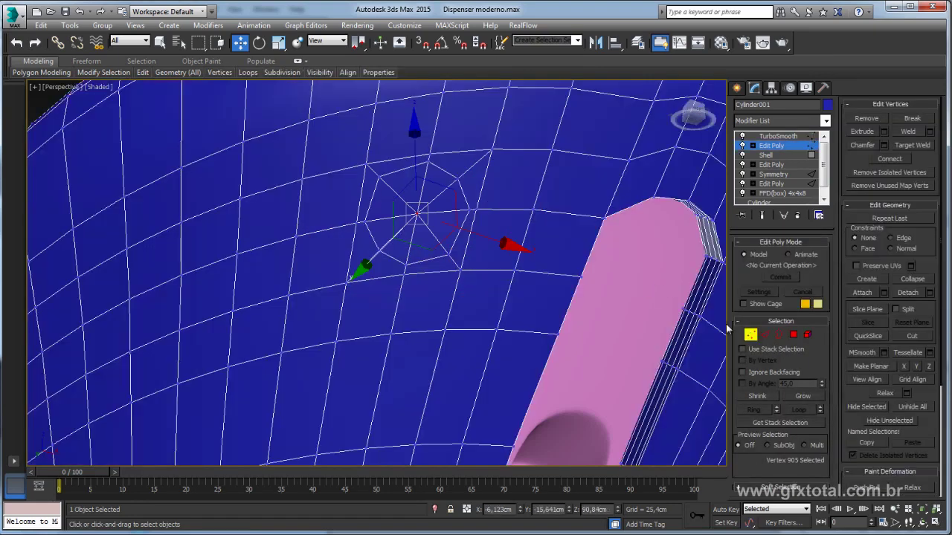
ctrl+click(794, 336)
alt+middle_drag(359, 218, 478, 218)
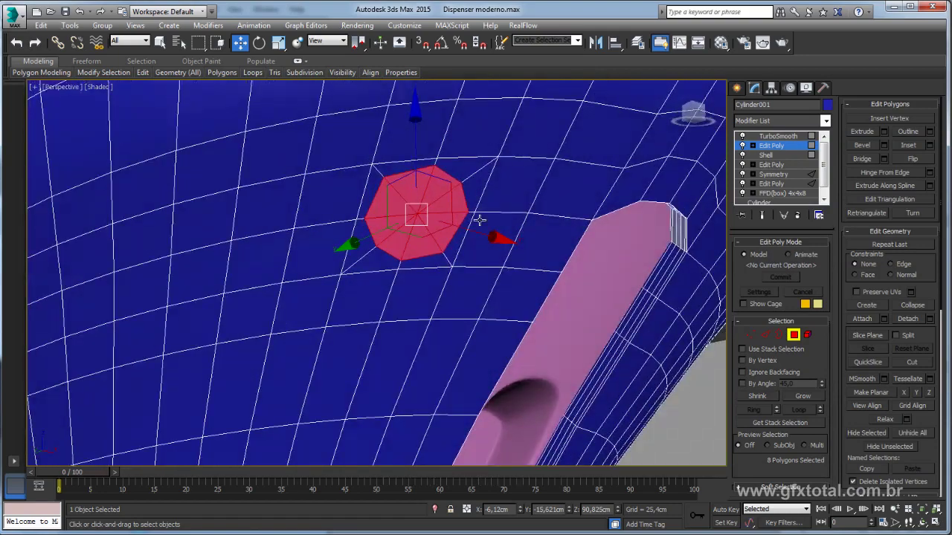
click(929, 146)
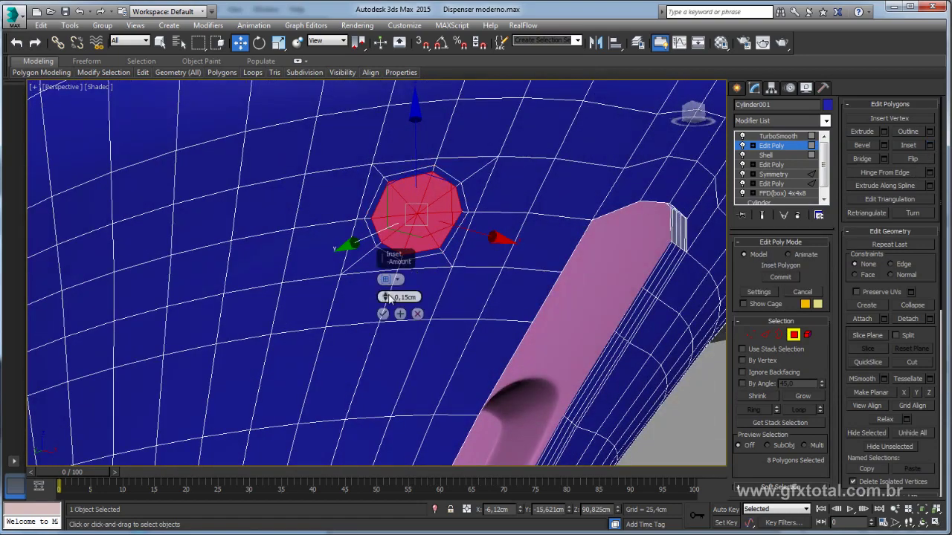
drag(386, 296, 386, 305)
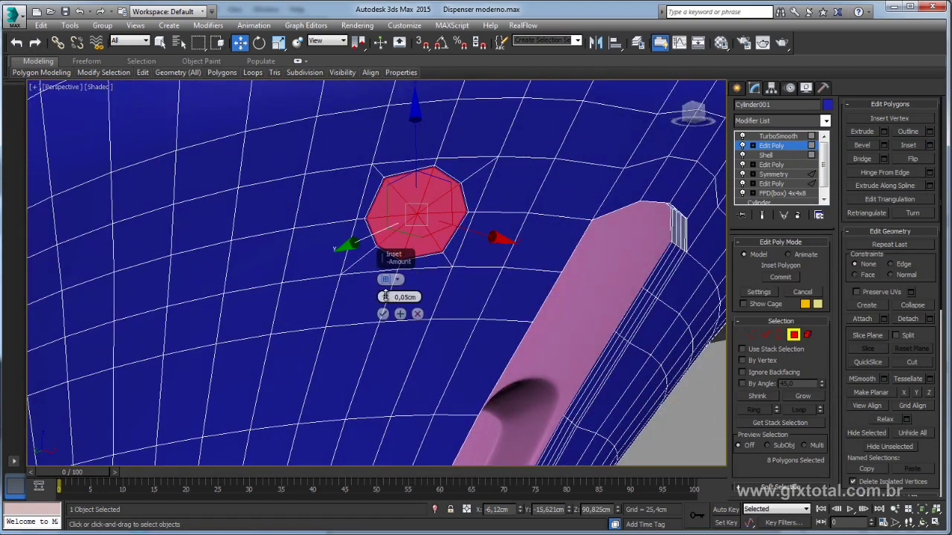
click(382, 313)
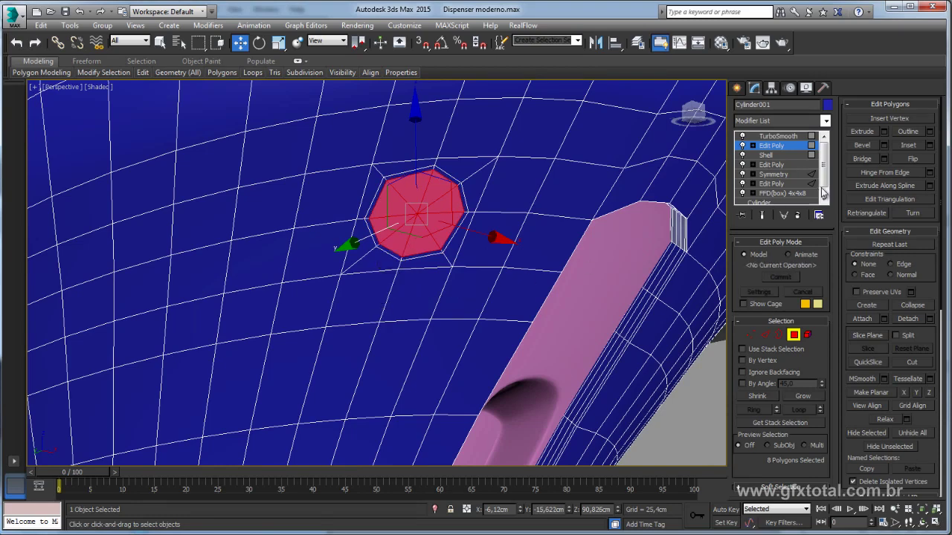
Step: Detach the octagon as an element, raise it slightly, inset it again and pick its border
click(927, 320)
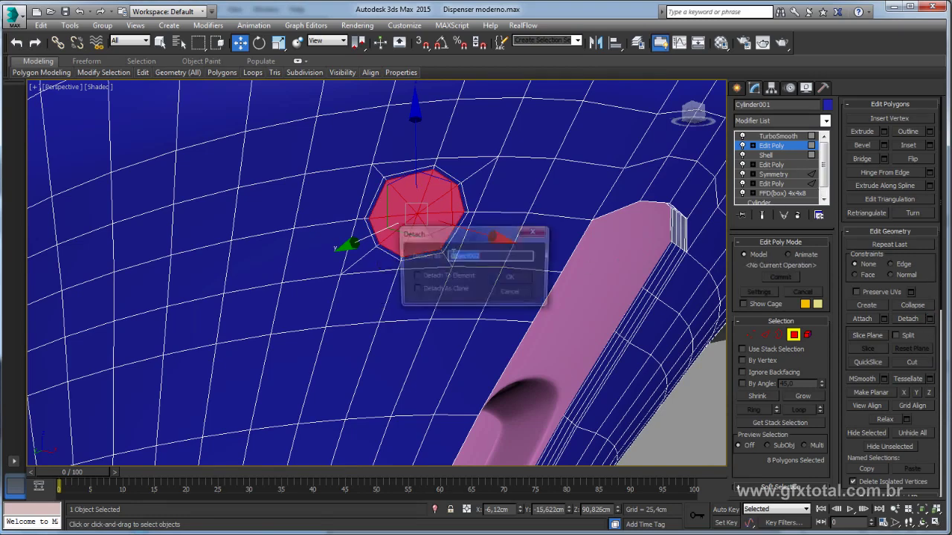
click(414, 276)
click(512, 278)
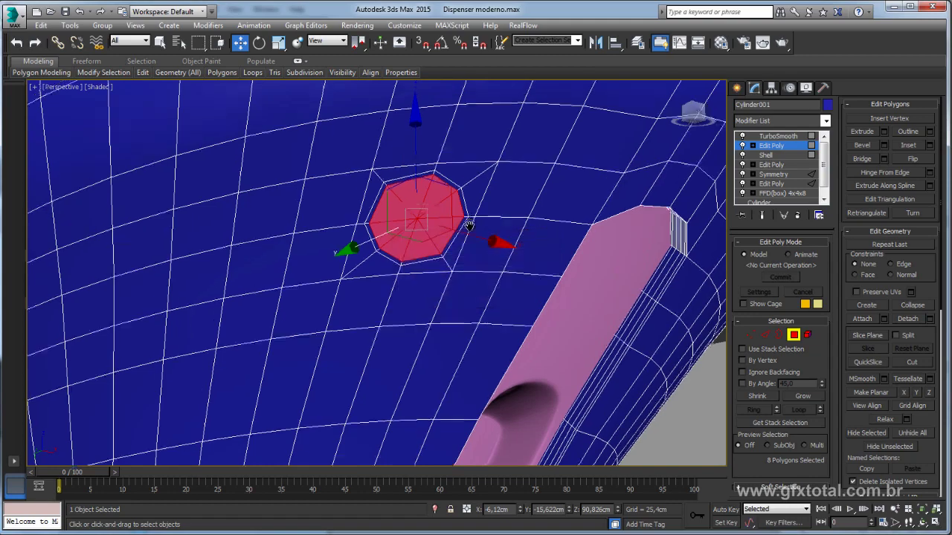
middle_drag(415, 149, 406, 246)
drag(407, 240, 408, 213)
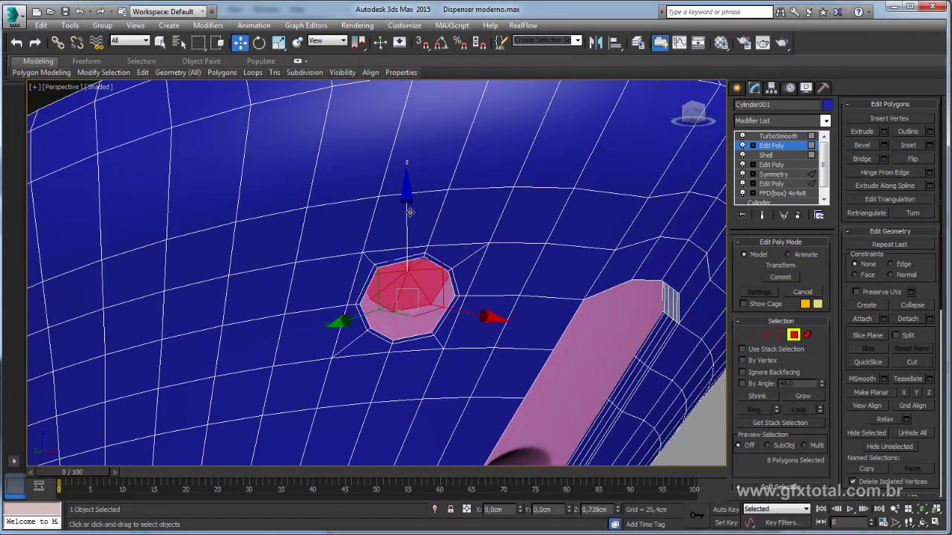
alt+middle_drag(334, 282, 357, 275)
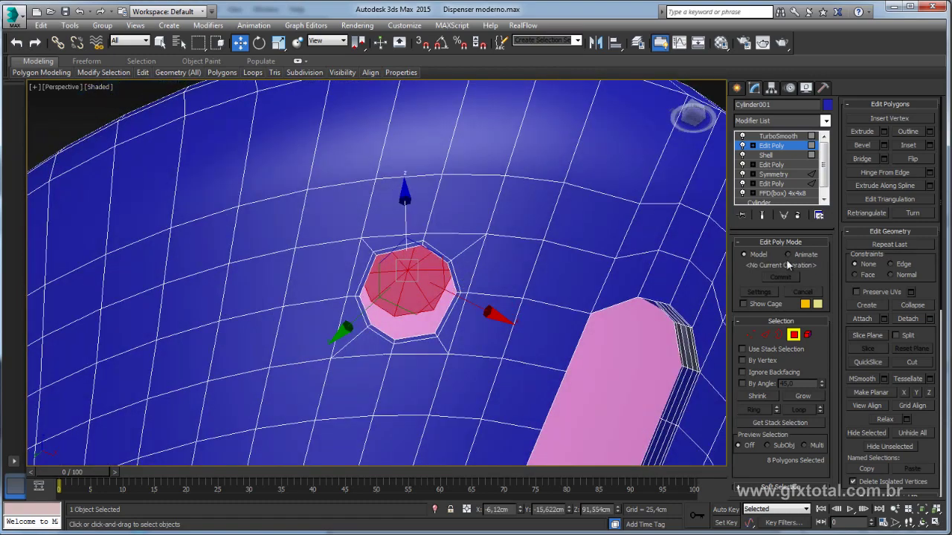
click(929, 145)
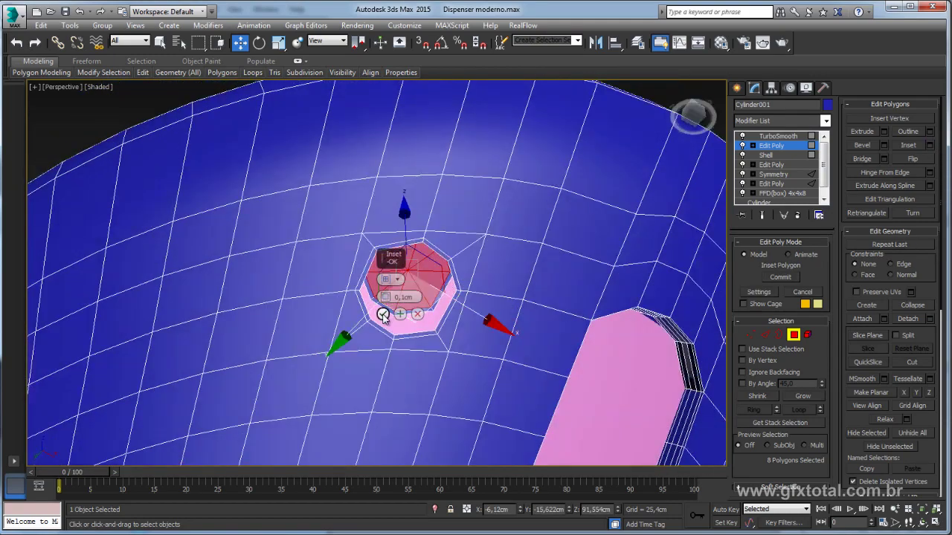
click(382, 313)
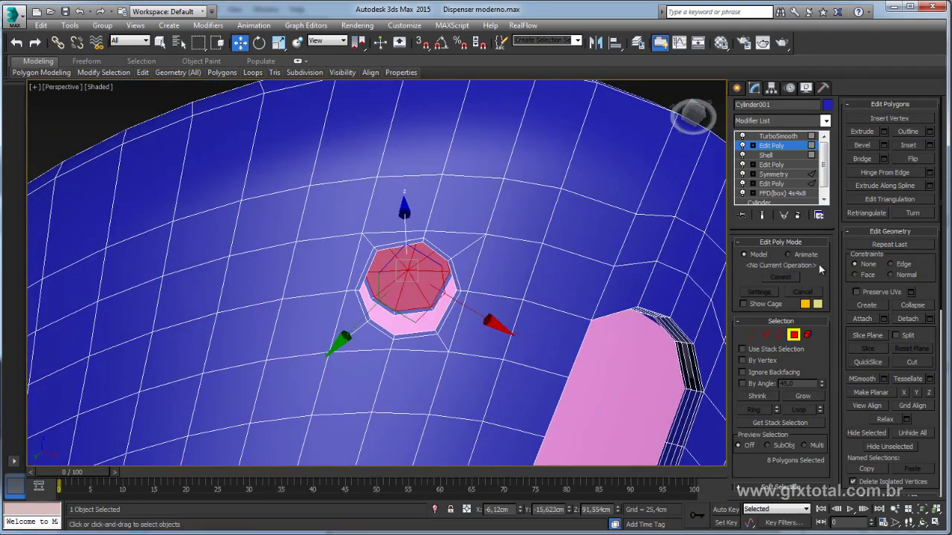
click(778, 334)
click(432, 316)
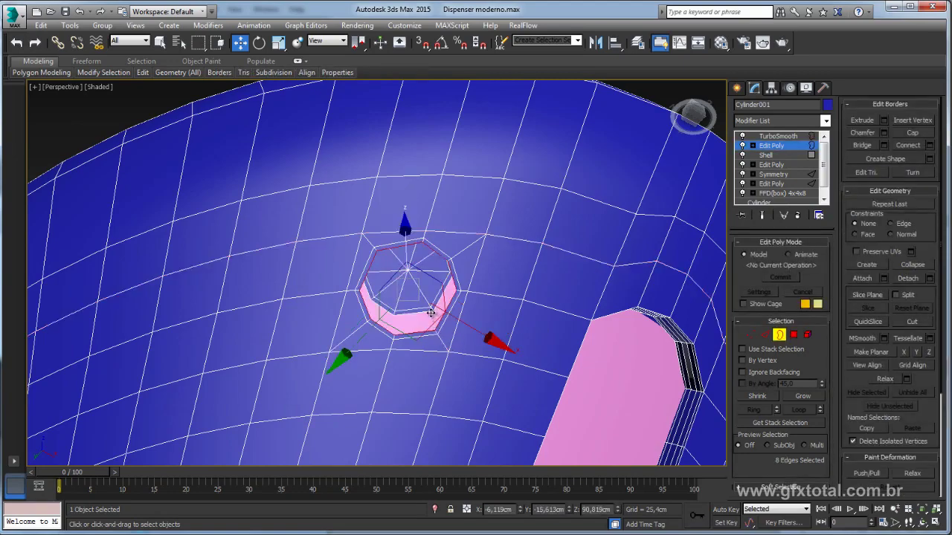
Step: Bridge the octagon's two rim borders into a short wall
ctrl+click(431, 313)
click(862, 145)
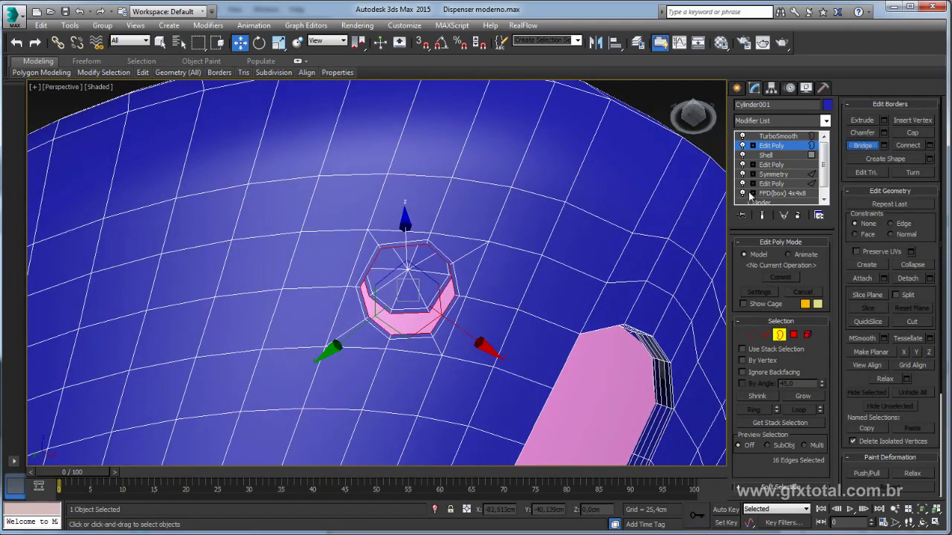
alt+middle_drag(496, 299, 719, 292)
Step: Add two edge loops pinched at 60 around the wall and view the smoothed model
click(765, 336)
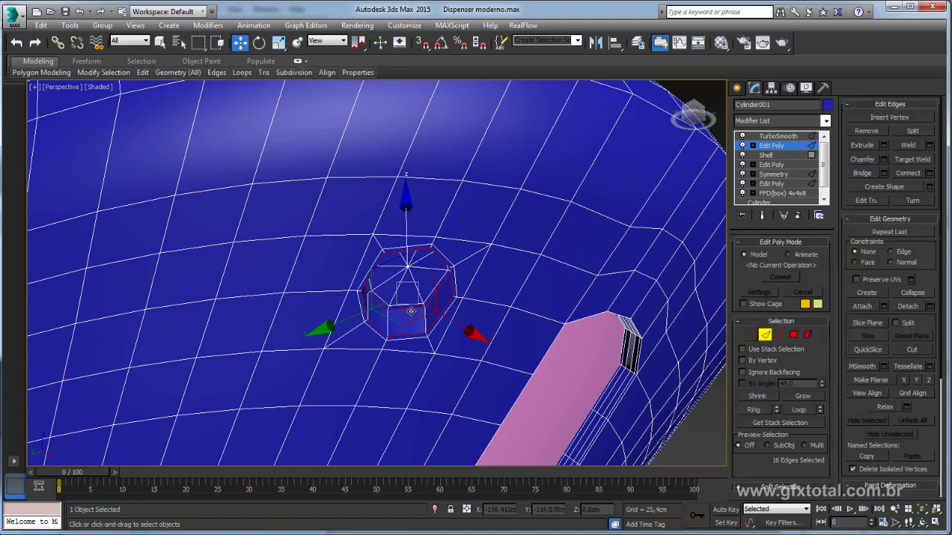
scroll(416, 305, up, 5)
click(441, 327)
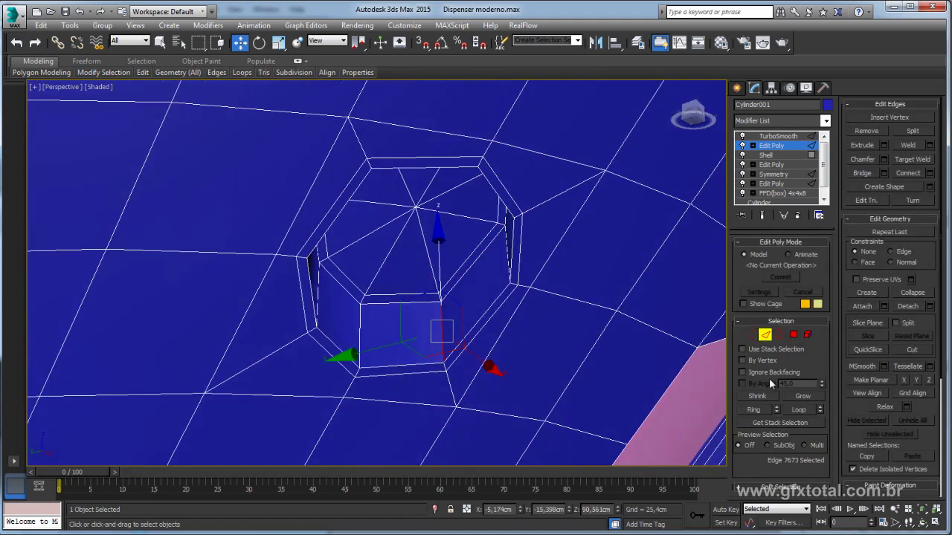
click(753, 409)
click(930, 173)
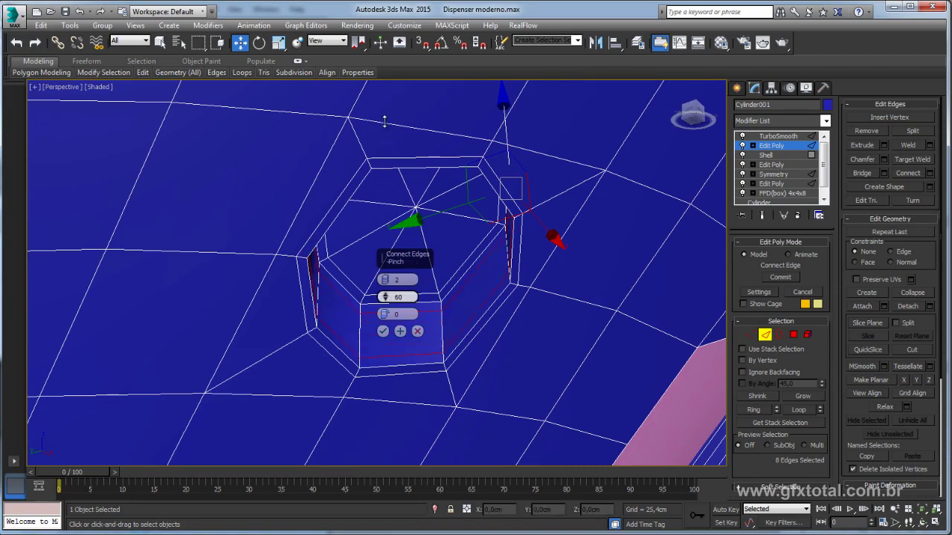
click(382, 331)
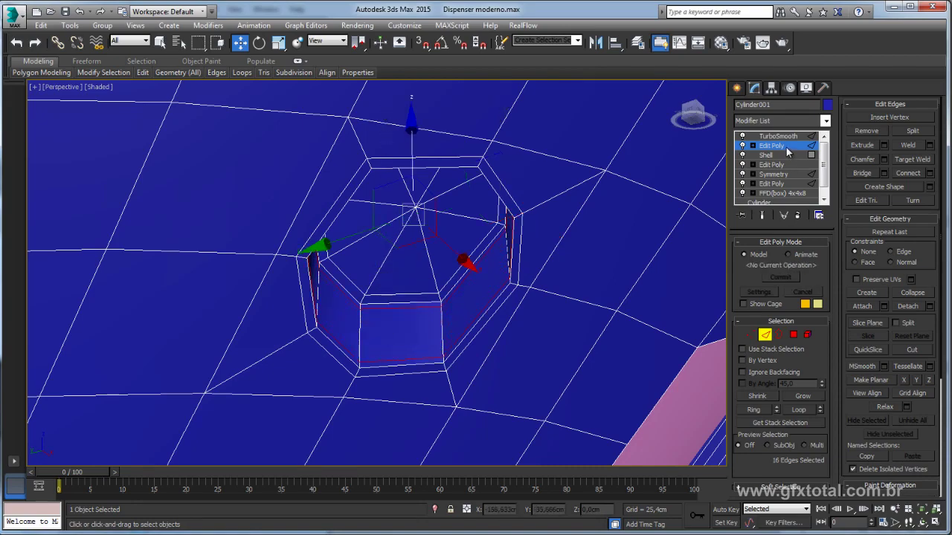
click(778, 136)
scroll(446, 260, down, 5)
mouse_move(616, 269)
alt+middle_down()
mouse_move(565, 296)
mouse_move(563, 257)
mouse_move(565, 290)
alt+middle_up()
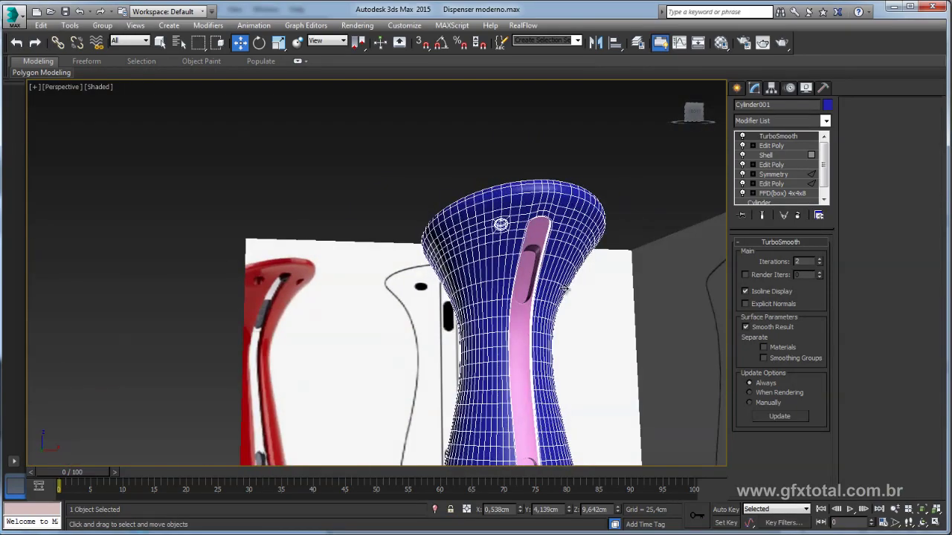
Step: Return to the latest Edit Poly modifier at edge level, orbiting around the dispenser top
scroll(521, 219, up, 2)
scroll(518, 227, up, 3)
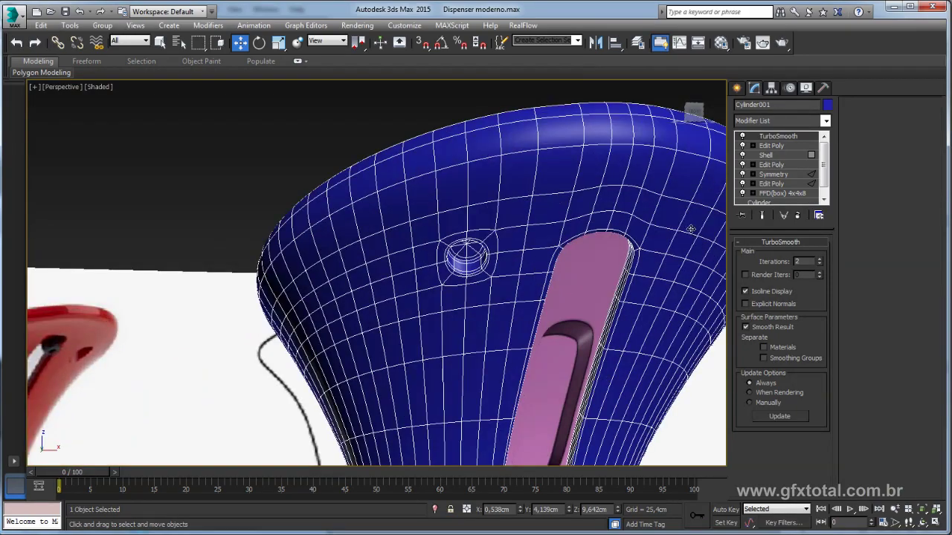
alt+middle_drag(690, 229, 744, 179)
click(771, 146)
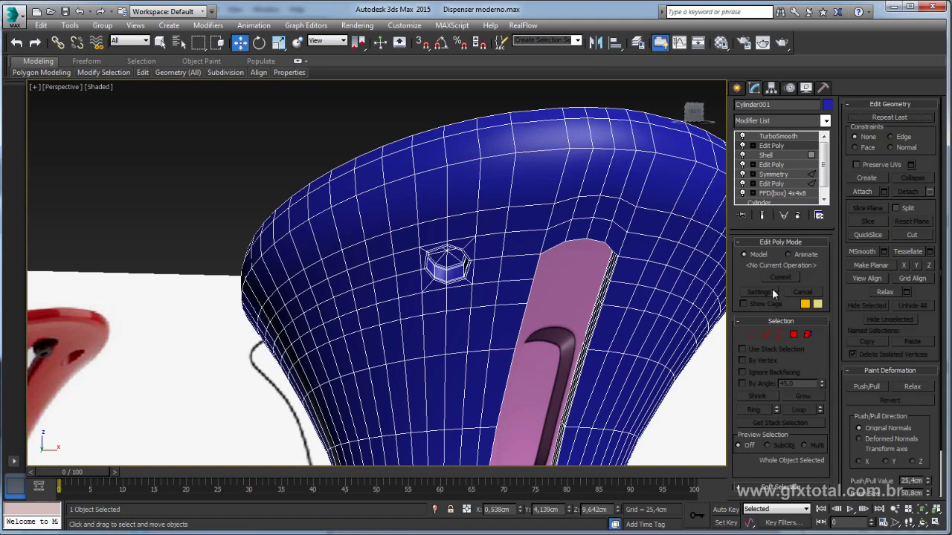
click(766, 335)
alt+middle_drag(616, 181, 668, 222)
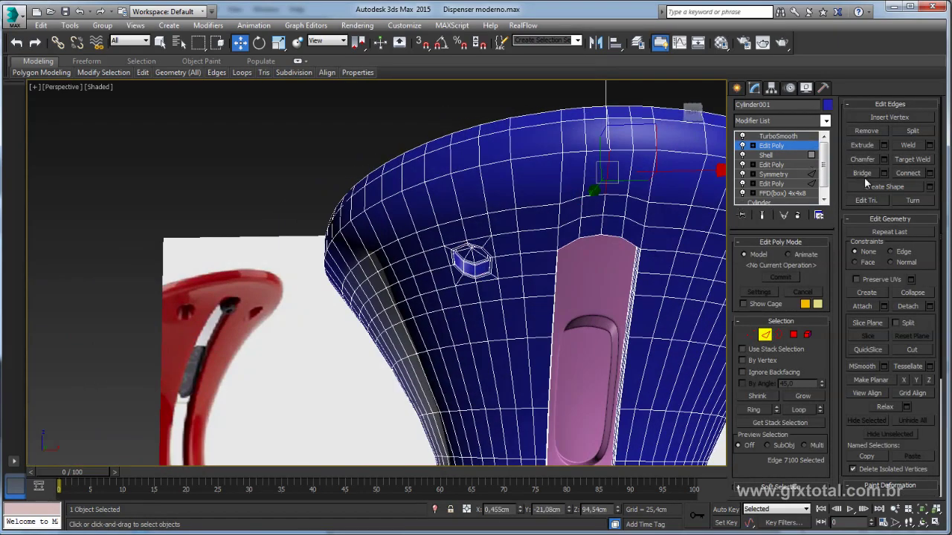
Step: Add a Symmetry modifier with Flip enabled to mirror the octagonal recess
click(827, 121)
drag(826, 148, 827, 476)
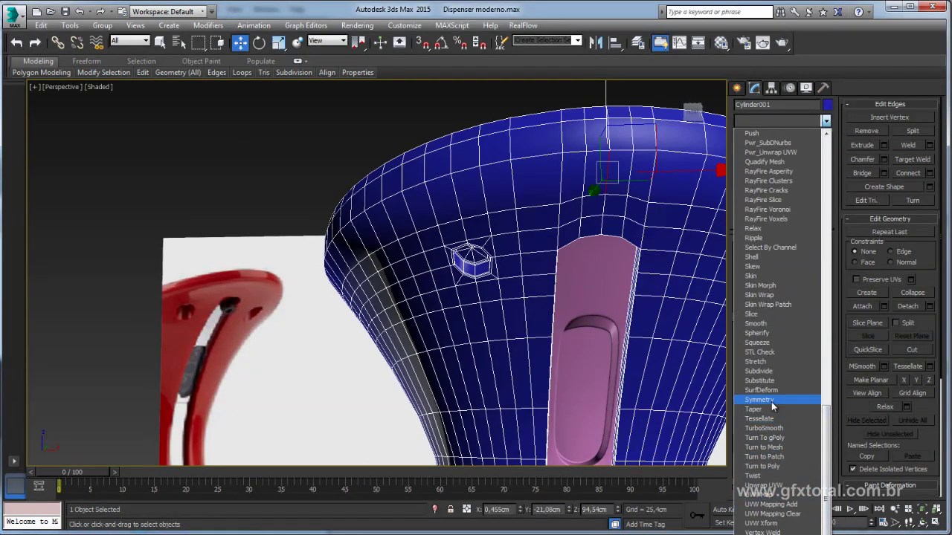
click(759, 399)
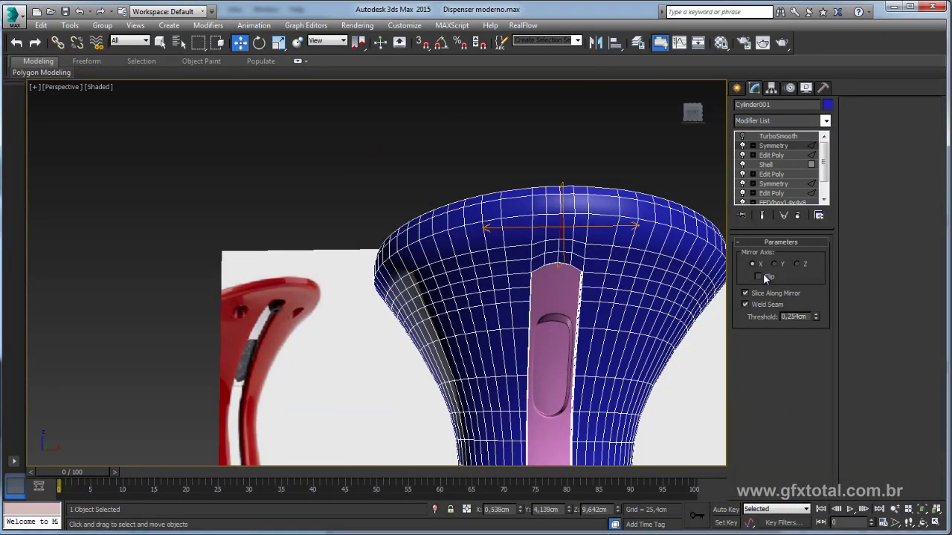
click(759, 276)
alt+middle_drag(643, 333, 578, 179)
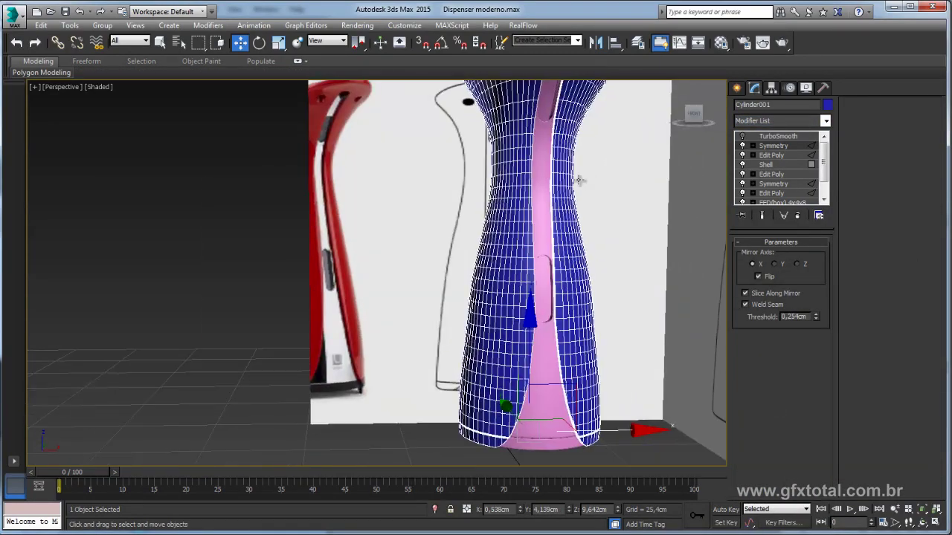
Step: Frame the dispenser and show TurboSmooth to inspect the mirrored result from above and side
alt+middle_drag(592, 272, 565, 245)
scroll(550, 186, down, 5)
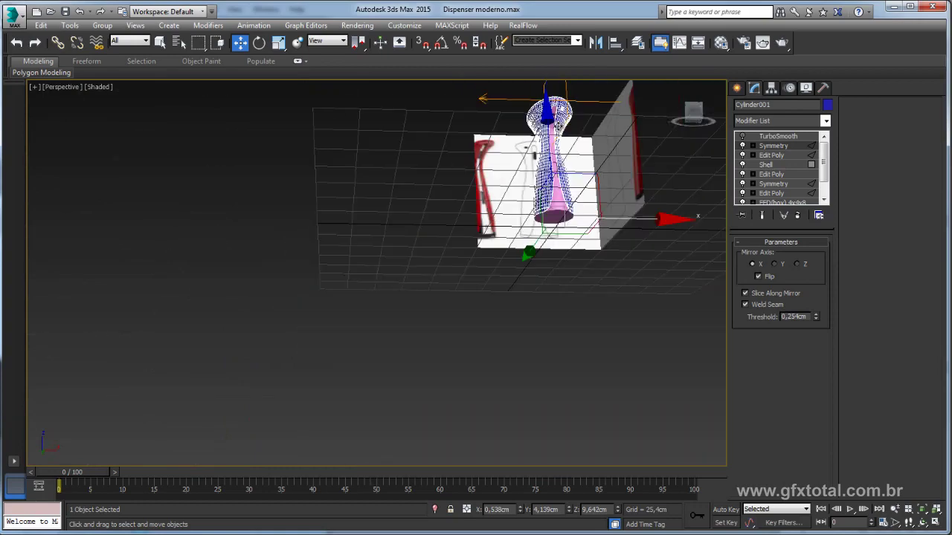
key(z)
click(779, 146)
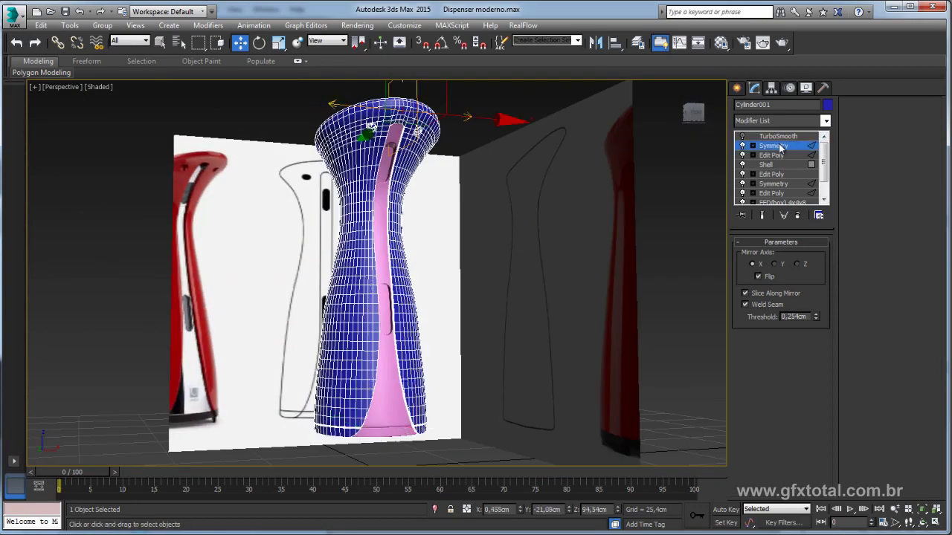
click(778, 136)
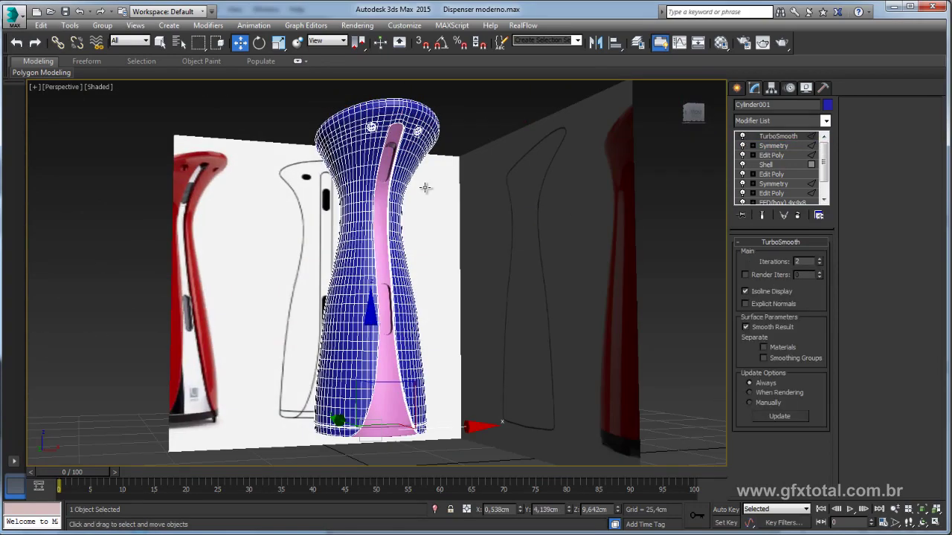
scroll(425, 184, up, 1)
mouse_move(386, 261)
alt+middle_down()
mouse_move(392, 321)
mouse_move(594, 321)
alt+middle_up()
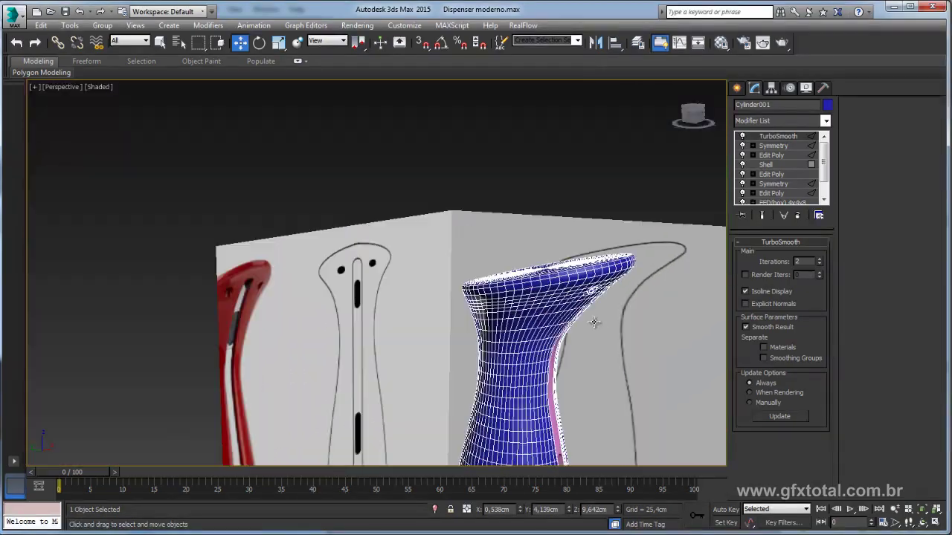
key(z)
alt+middle_drag(594, 322, 493, 235)
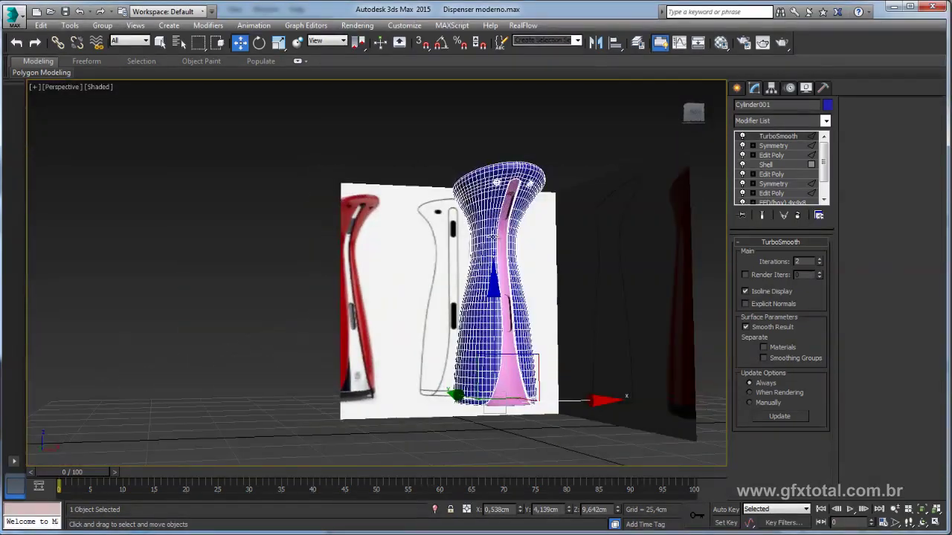
Step: Zoom in and out over the red reference dispenser's top and base, then hide the photo viewer
key(alt+Tab)
scroll(255, 229, down, 1)
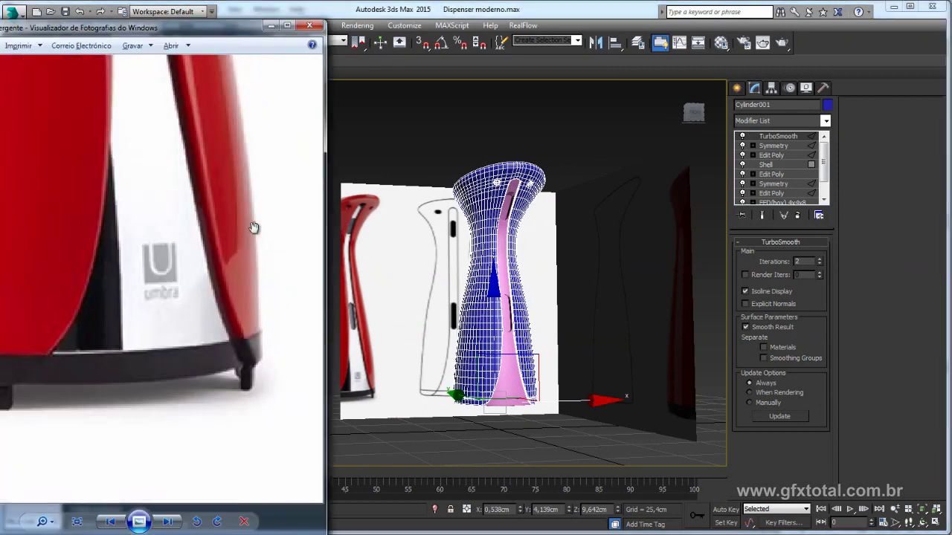
scroll(255, 229, down, 1)
scroll(213, 181, down, 1)
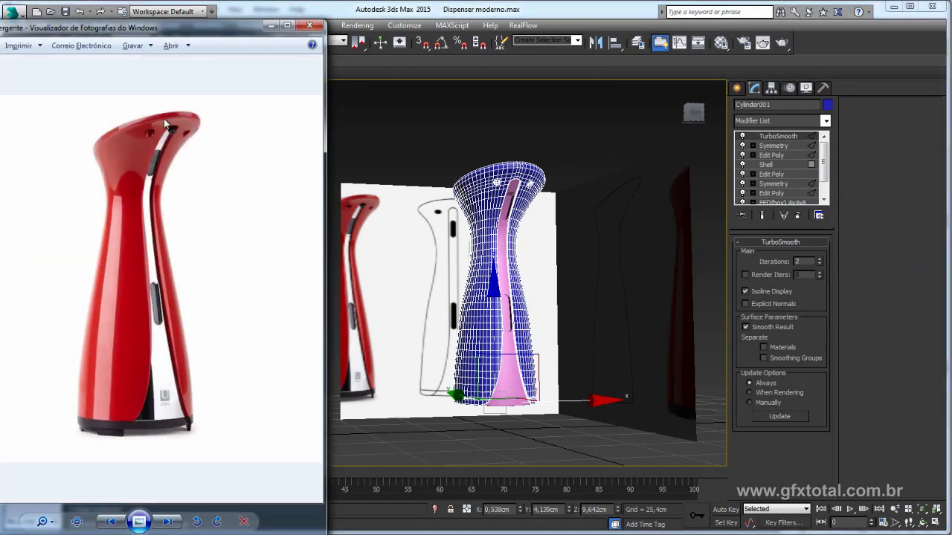
scroll(165, 123, up, 2)
scroll(270, 101, up, 1)
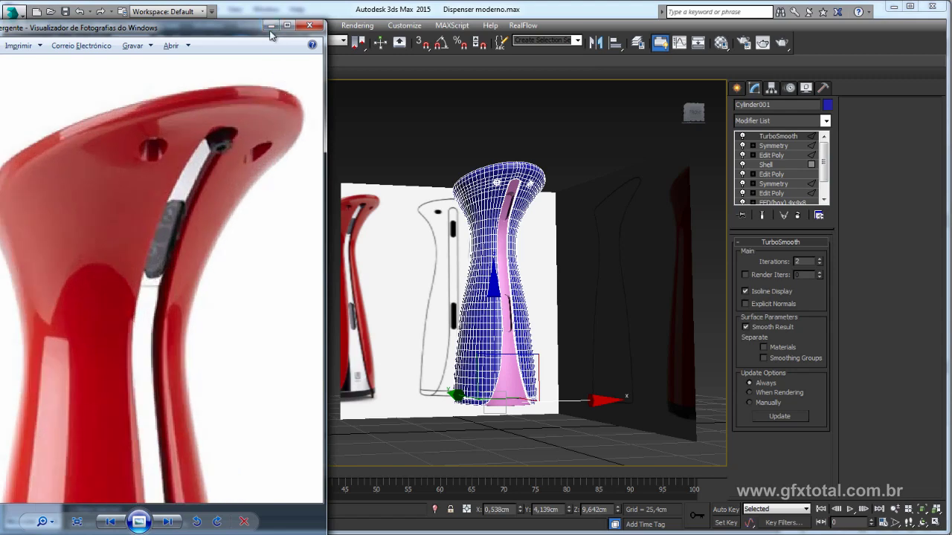
scroll(244, 99, down, 3)
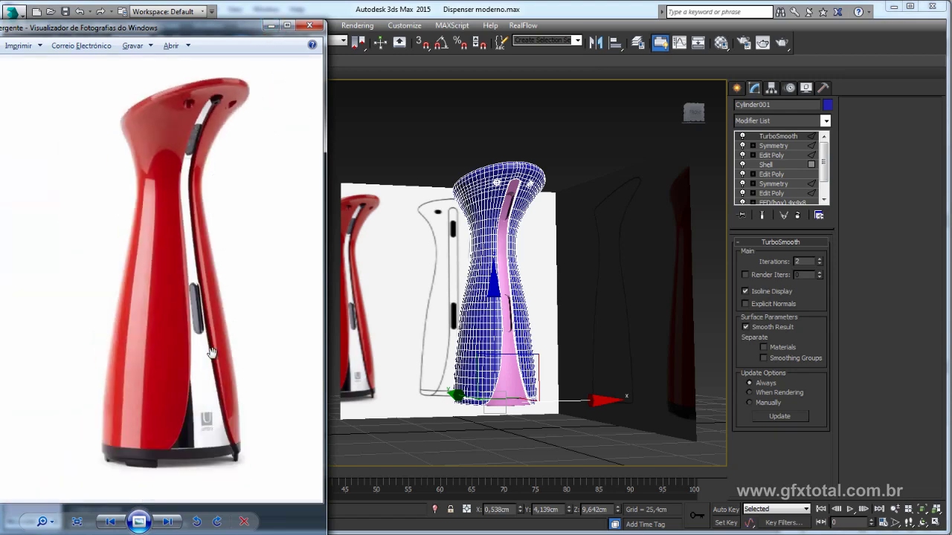
scroll(145, 469, up, 2)
scroll(144, 470, up, 1)
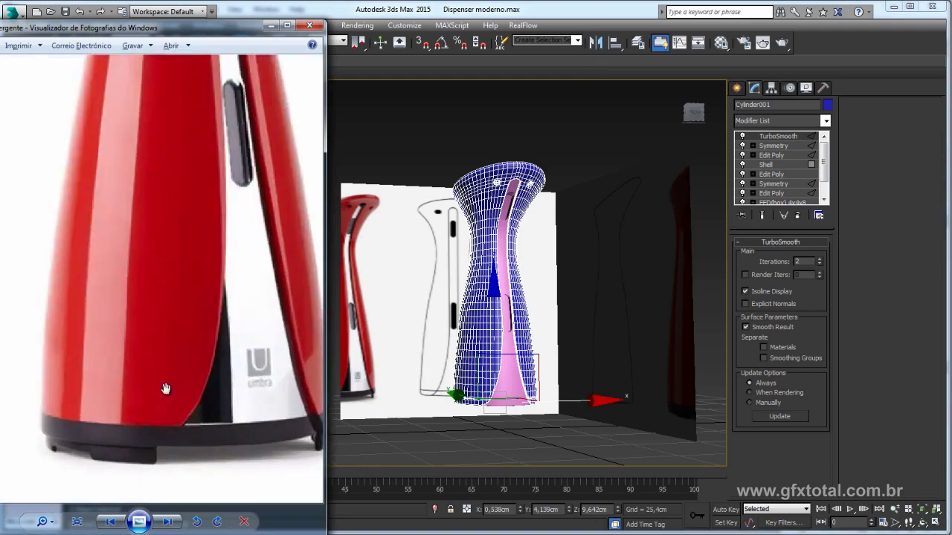
click(271, 26)
scroll(525, 169, up, 5)
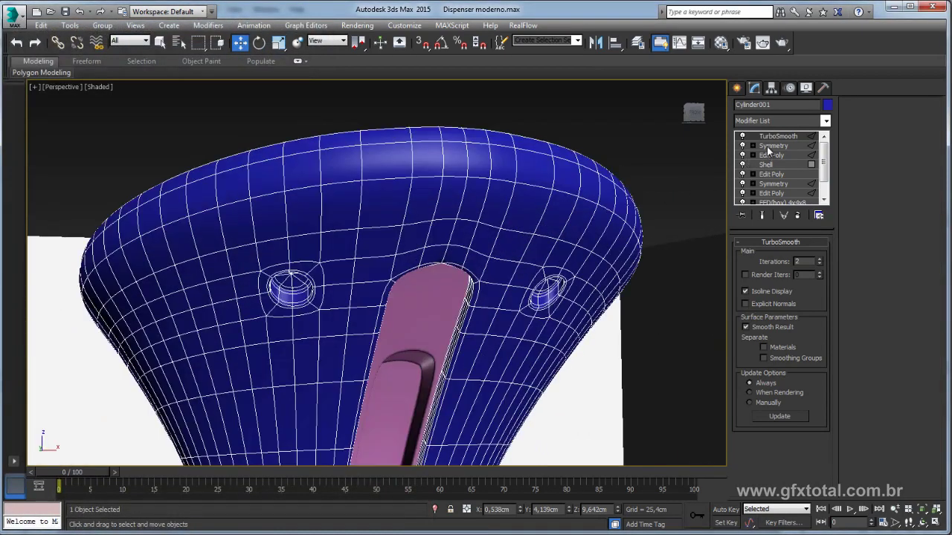
Step: Add a new Edit Poly modifier above Symmetry and enter Edge level
click(770, 146)
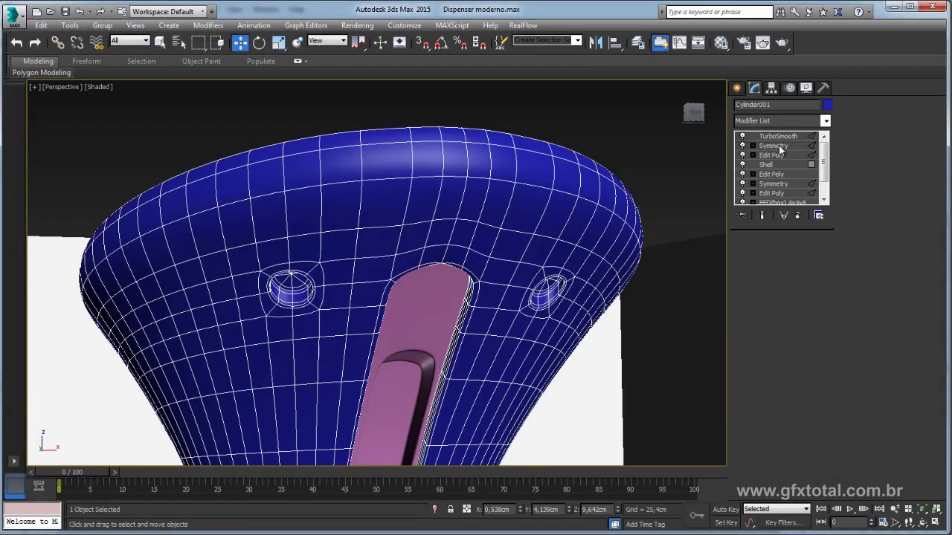
click(826, 121)
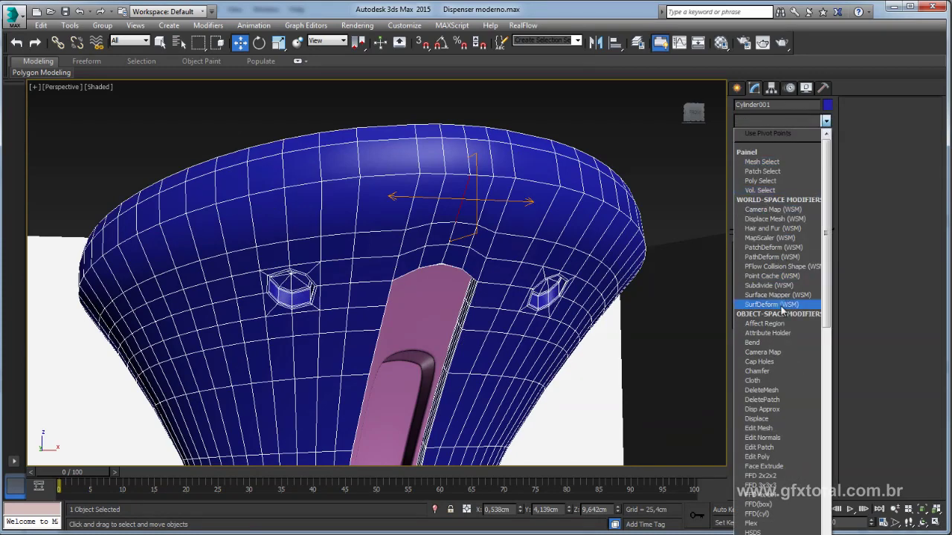
click(758, 456)
click(753, 146)
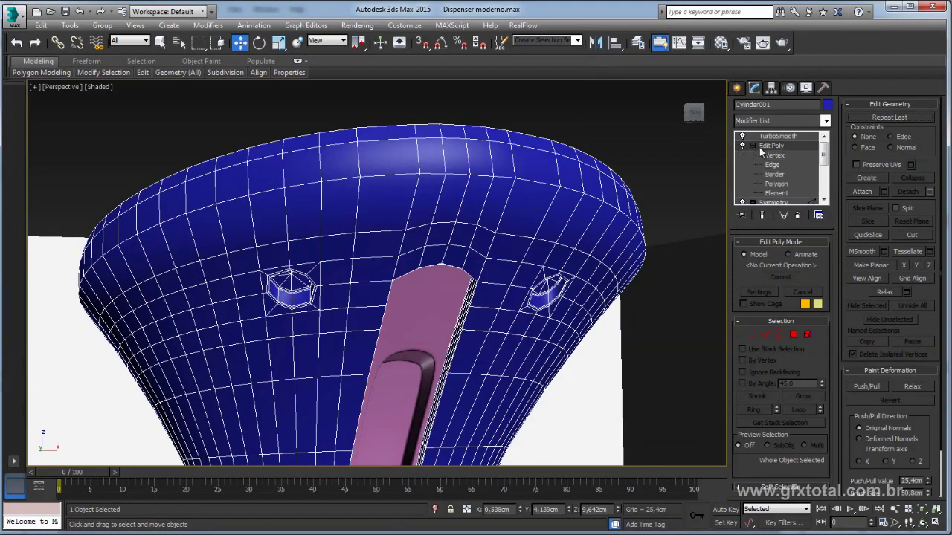
click(773, 164)
click(459, 197)
Step: Select the ring of vertical edges running across the head's top rim
mouse_move(435, 144)
alt+middle_down()
mouse_move(477, 164)
mouse_move(574, 165)
alt+middle_up()
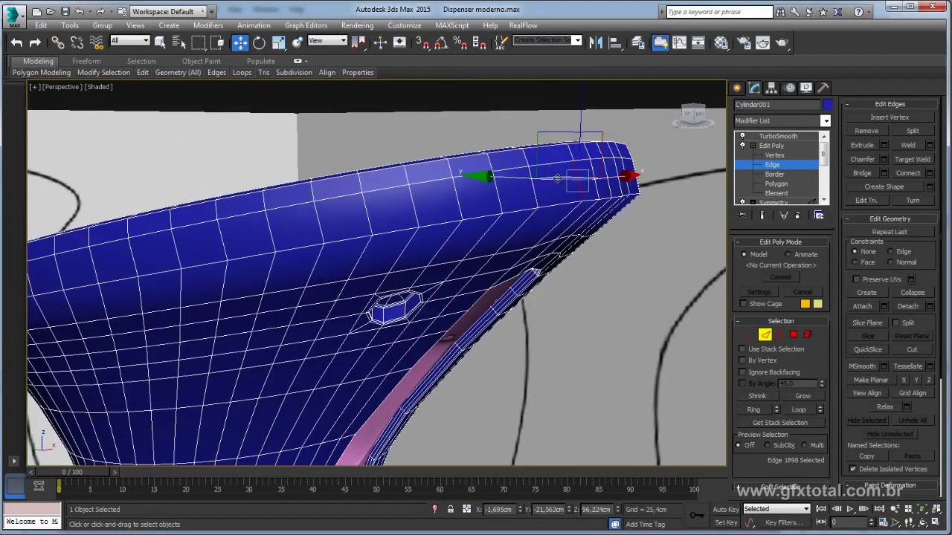
click(554, 168)
double_click(554, 168)
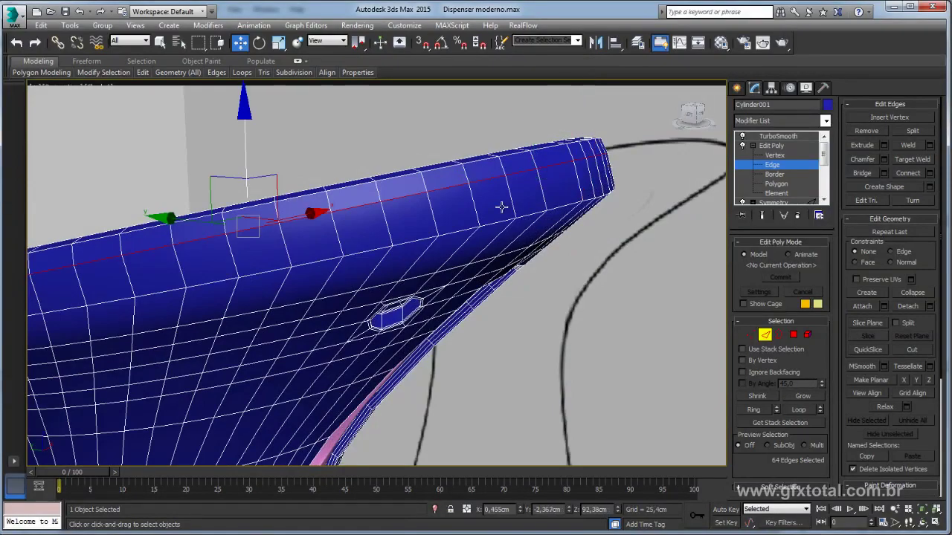
mouse_move(501, 208)
alt+middle_down()
mouse_move(572, 177)
mouse_move(760, 174)
alt+middle_up()
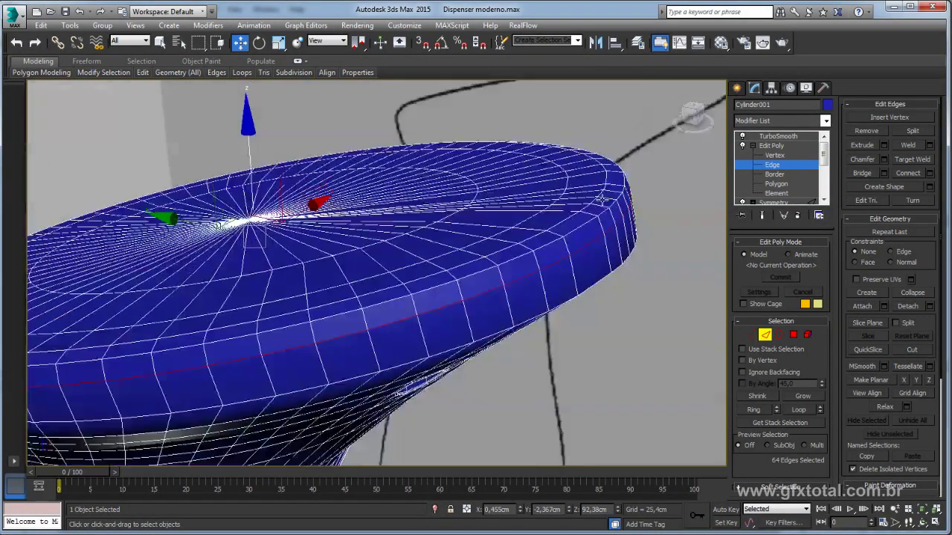
click(874, 130)
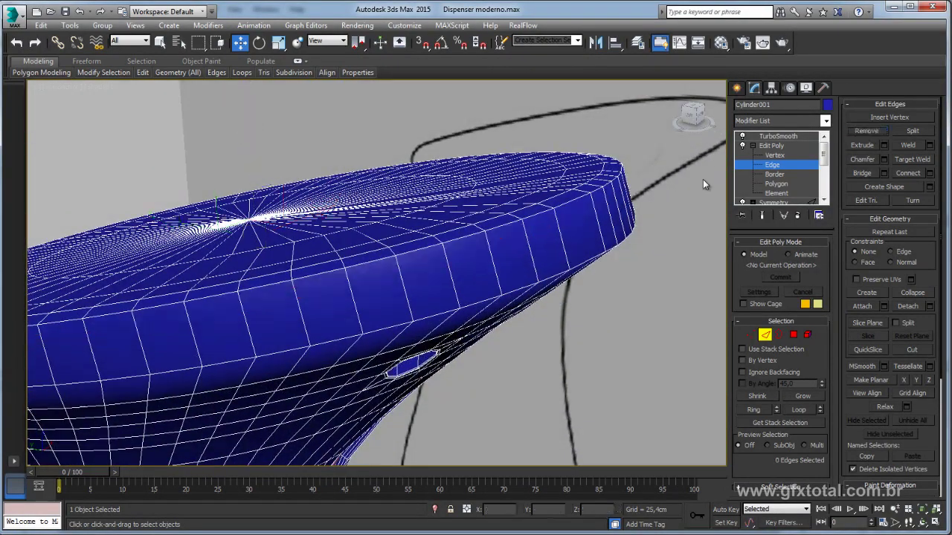
click(608, 219)
shift+click(612, 224)
alt+middle_drag(612, 224, 639, 253)
Step: Connect the rim edge ring into 2 new loops pinched to 96
click(929, 173)
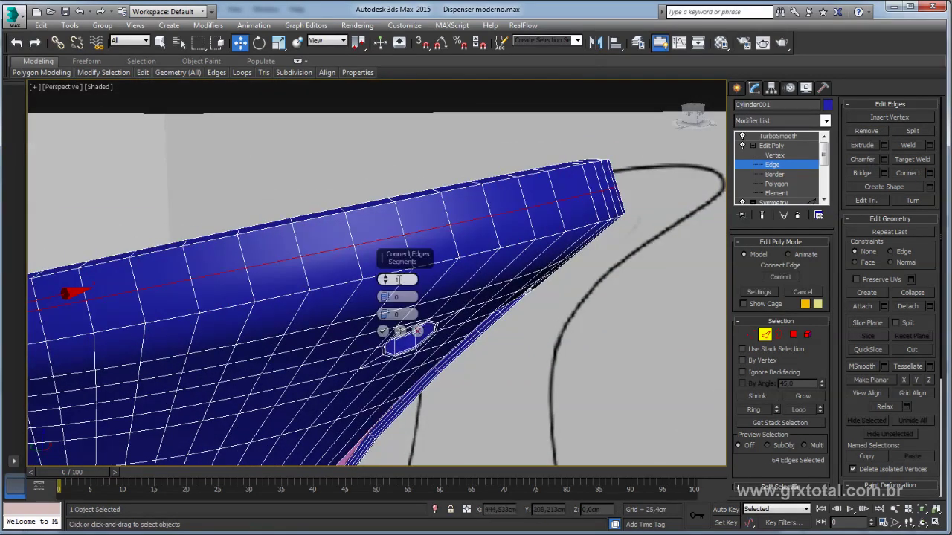
drag(385, 279, 378, 102)
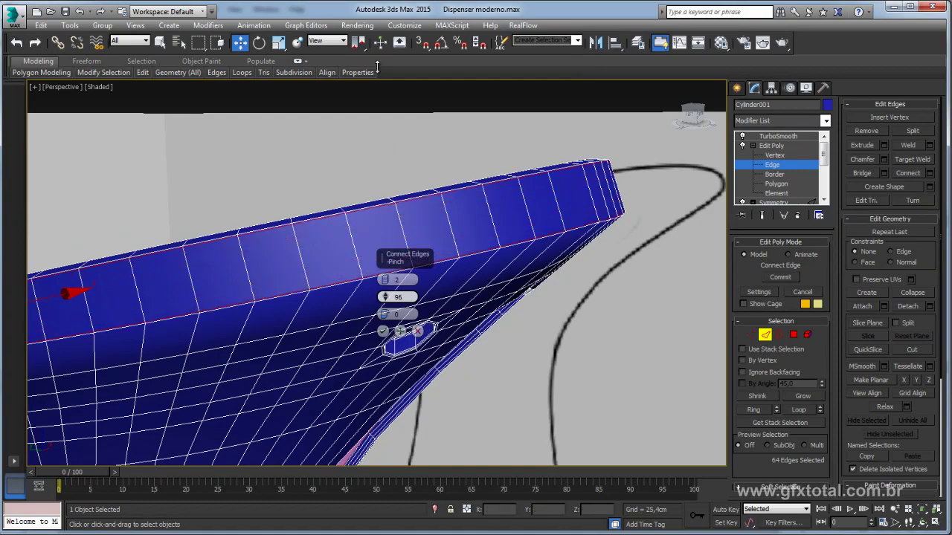
click(382, 331)
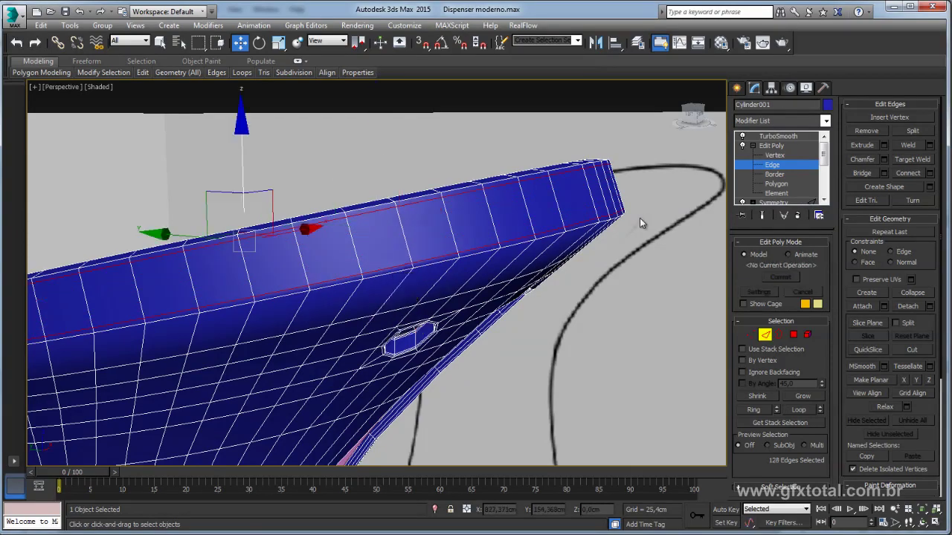
mouse_move(640, 218)
alt+middle_down()
mouse_move(619, 211)
mouse_move(518, 269)
alt+middle_up()
scroll(620, 210, down, 3)
scroll(565, 245, down, 8)
scroll(518, 269, up, 5)
scroll(518, 269, up, 2)
Step: Select Object001, the pink inner shell, and switch to Edge level
scroll(519, 269, down, 2)
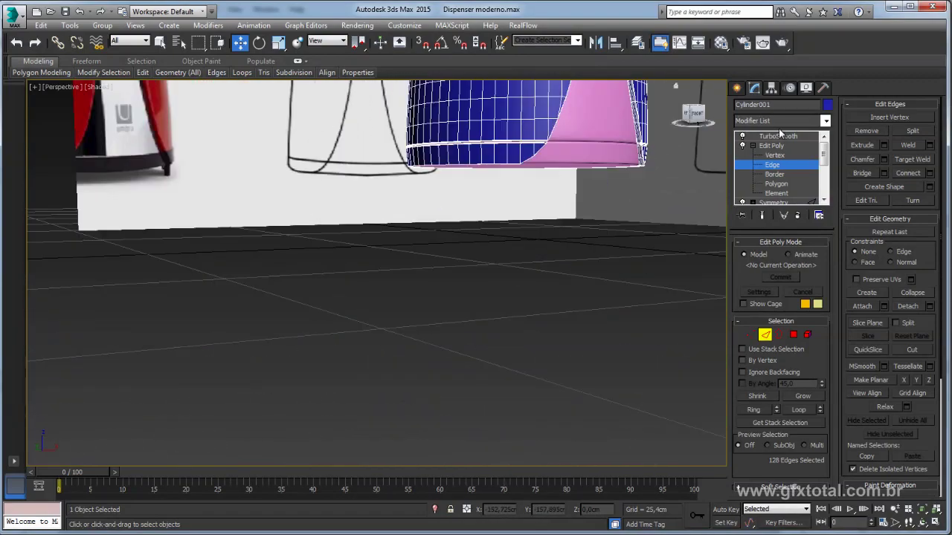
click(771, 146)
scroll(582, 156, up, 5)
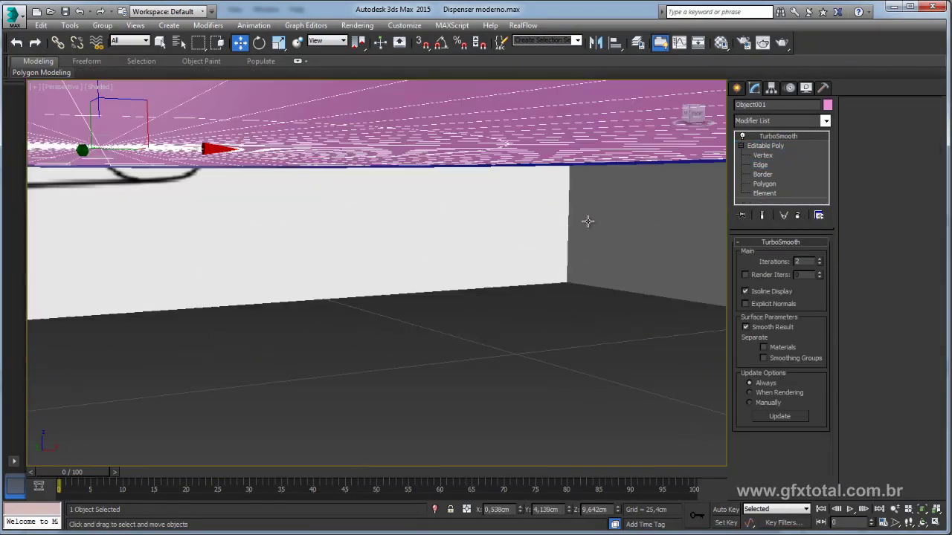
scroll(583, 223, down, 3)
mouse_move(583, 223)
middle_down()
mouse_move(564, 310)
mouse_move(550, 230)
middle_up()
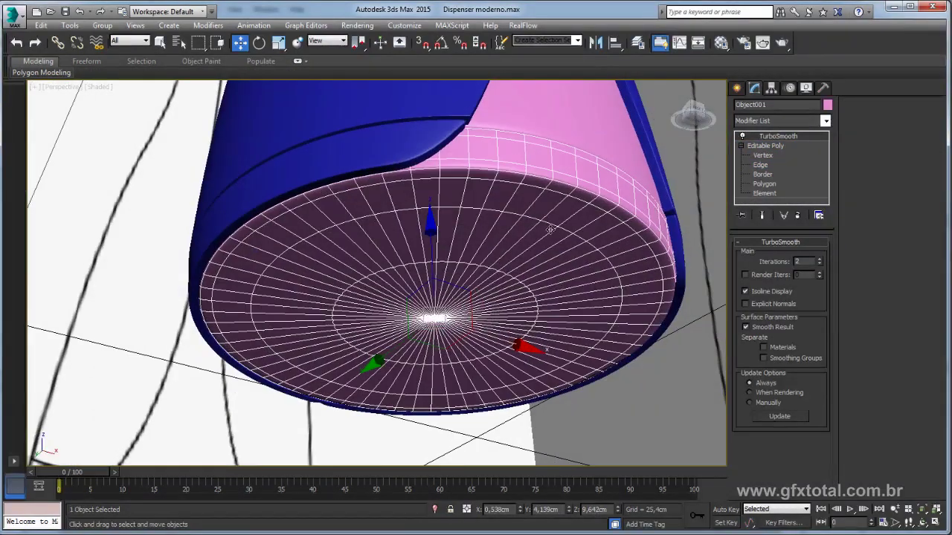
click(760, 165)
Step: Pick a base rim edge and extend it to the full 64-edge ring
scroll(489, 187, up, 2)
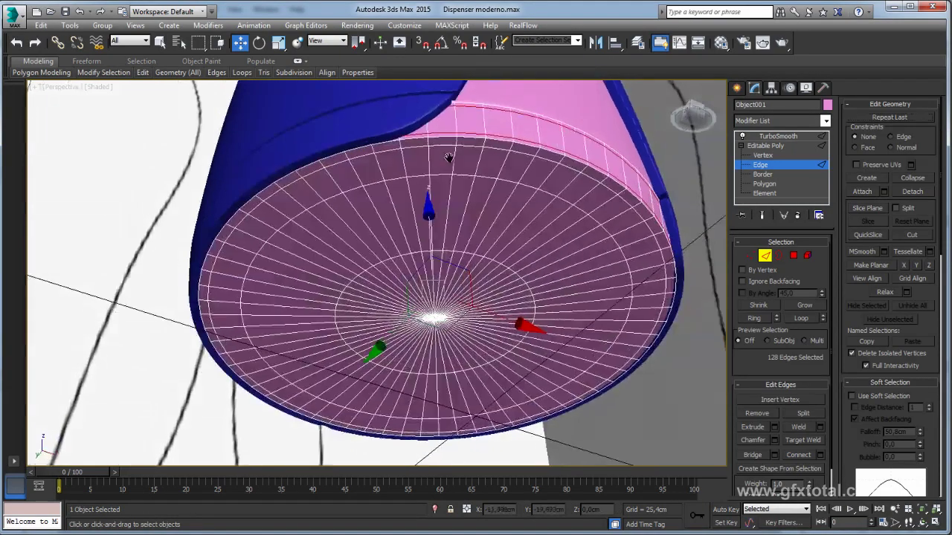
scroll(461, 155, up, 3)
scroll(465, 152, up, 1)
click(487, 142)
scroll(491, 145, up, 1)
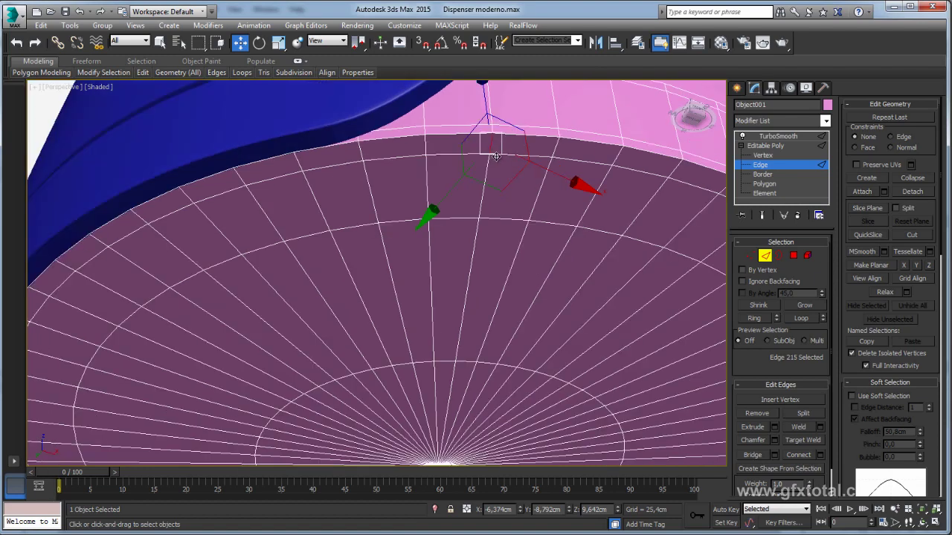
scroll(520, 152, up, 2)
click(757, 318)
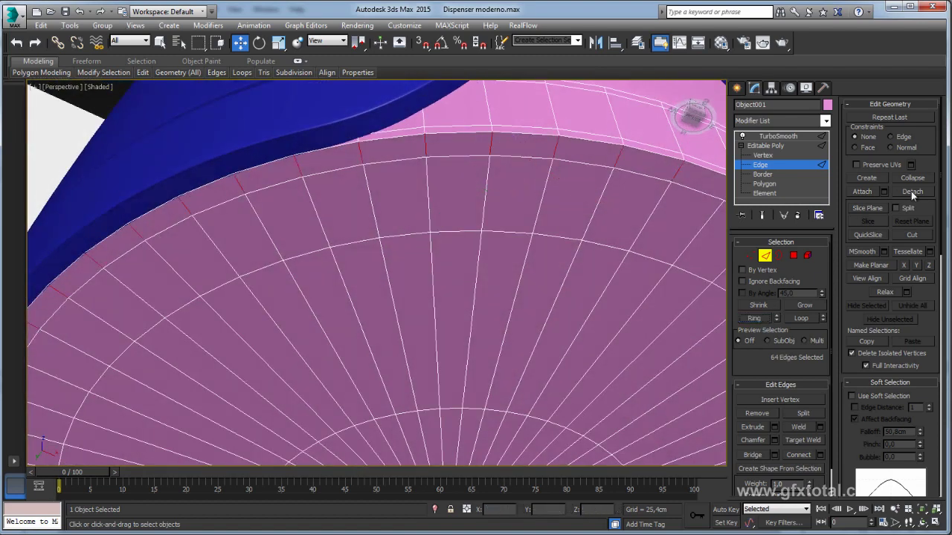
Step: Connect the ring into a new loop slid to 55, then convert to polygon selection
click(819, 454)
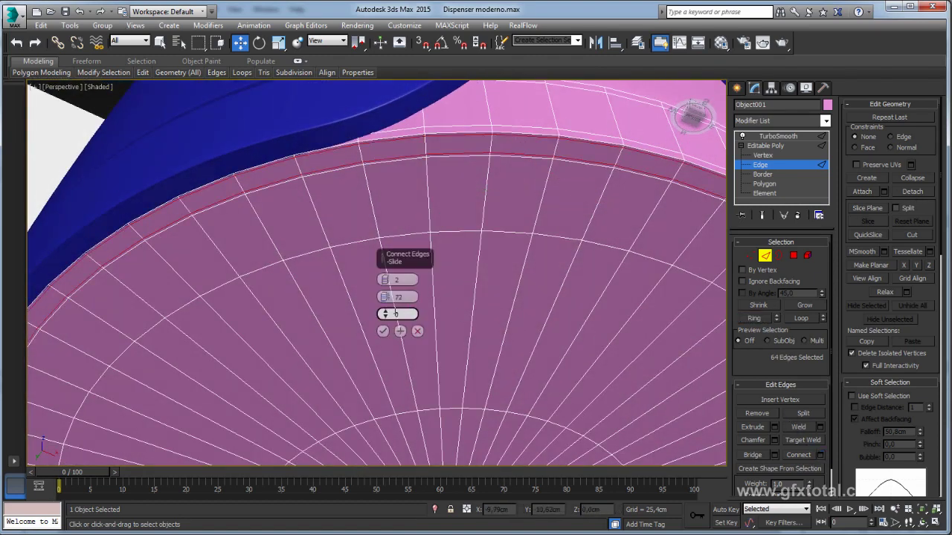
drag(384, 314, 389, 357)
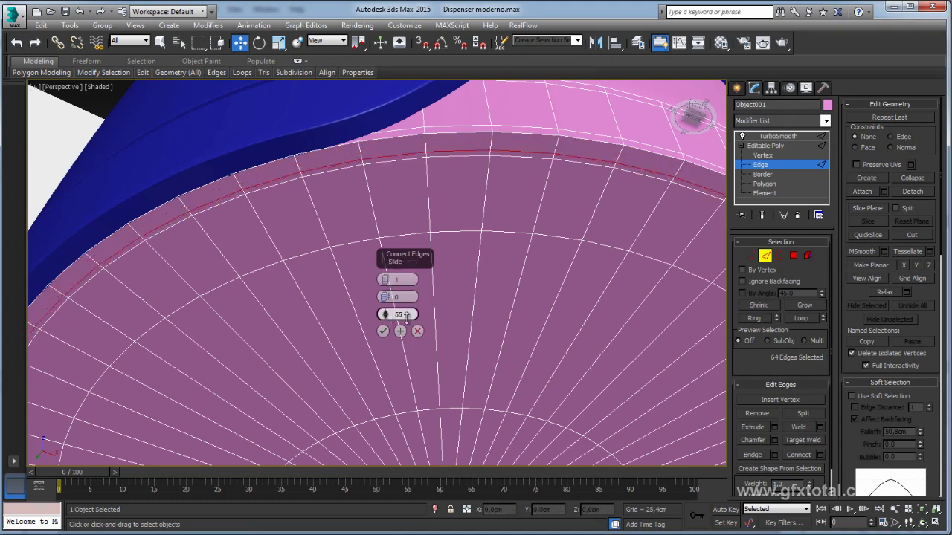
click(383, 332)
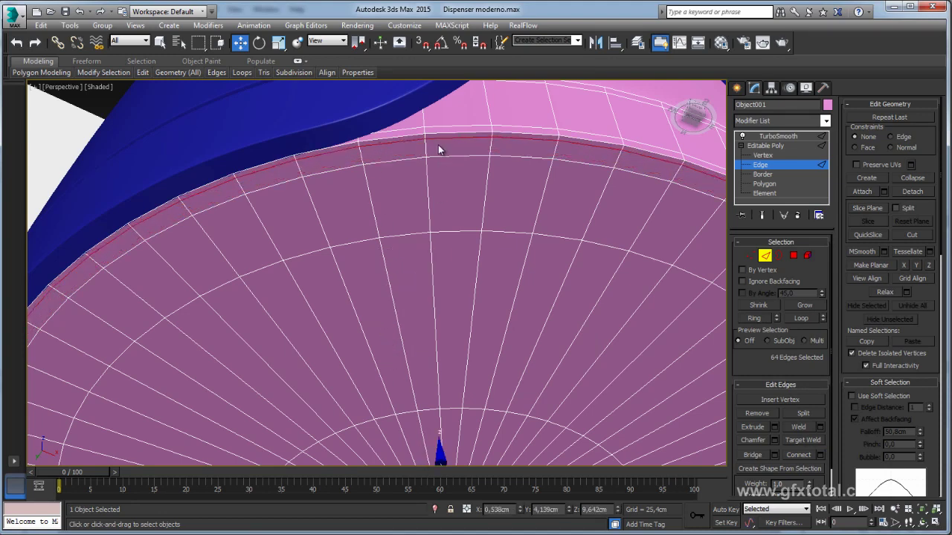
click(425, 147)
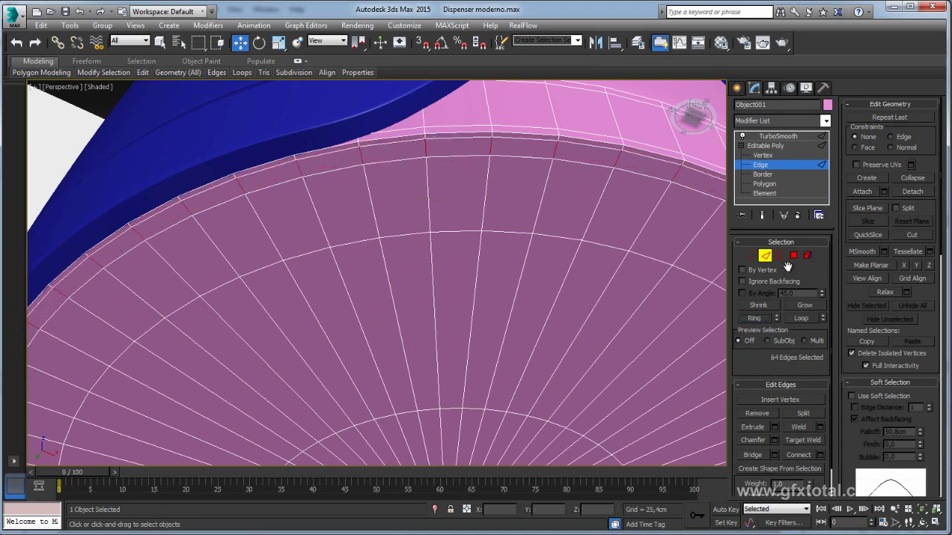
key(4)
mouse_move(581, 201)
alt+middle_down()
mouse_move(583, 285)
mouse_move(570, 269)
mouse_move(561, 348)
alt+middle_up()
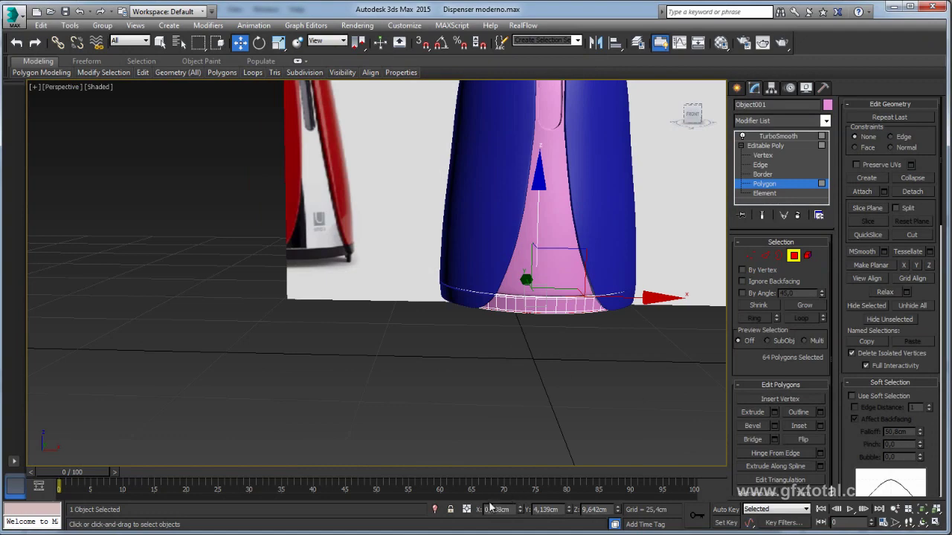
click(328, 526)
scroll(183, 420, up, 2)
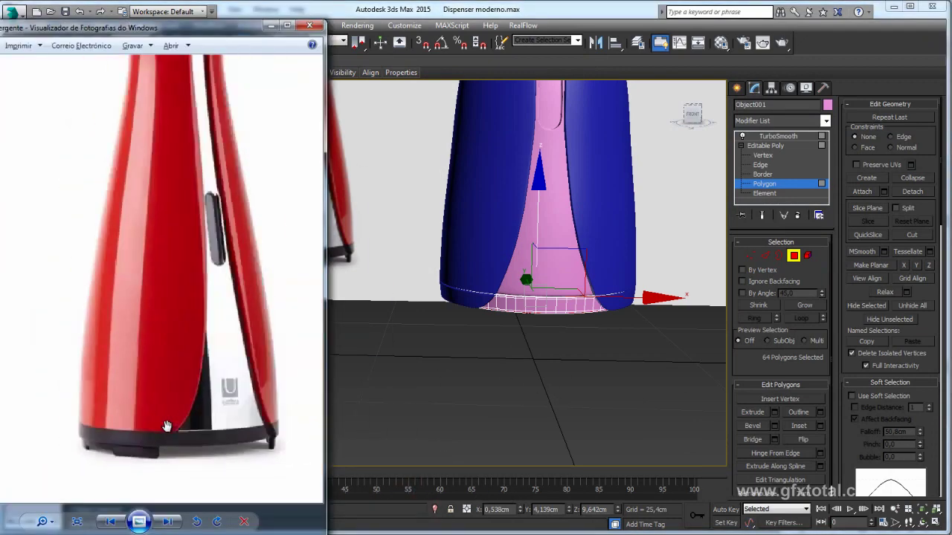
scroll(182, 439, up, 2)
scroll(153, 458, up, 1)
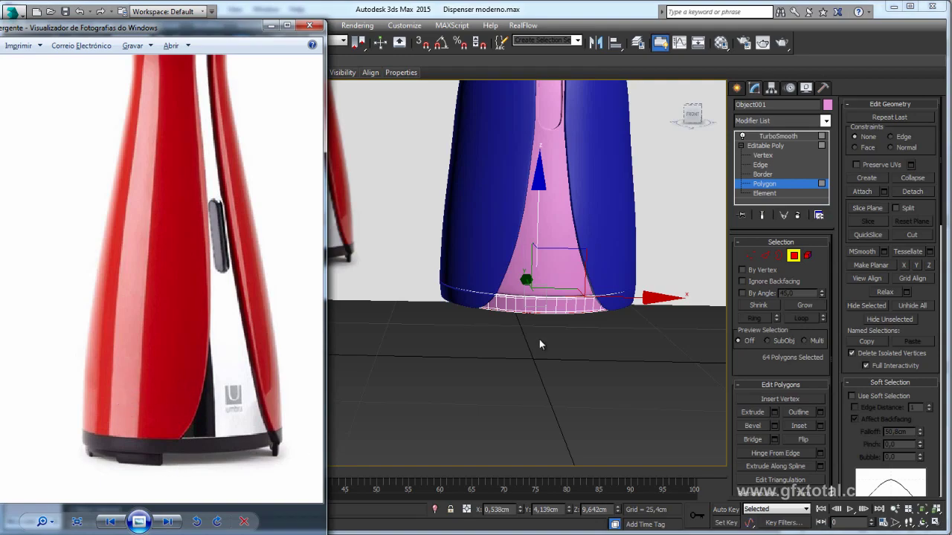
mouse_move(539, 343)
alt+middle_down()
mouse_move(518, 299)
mouse_move(488, 309)
alt+middle_up()
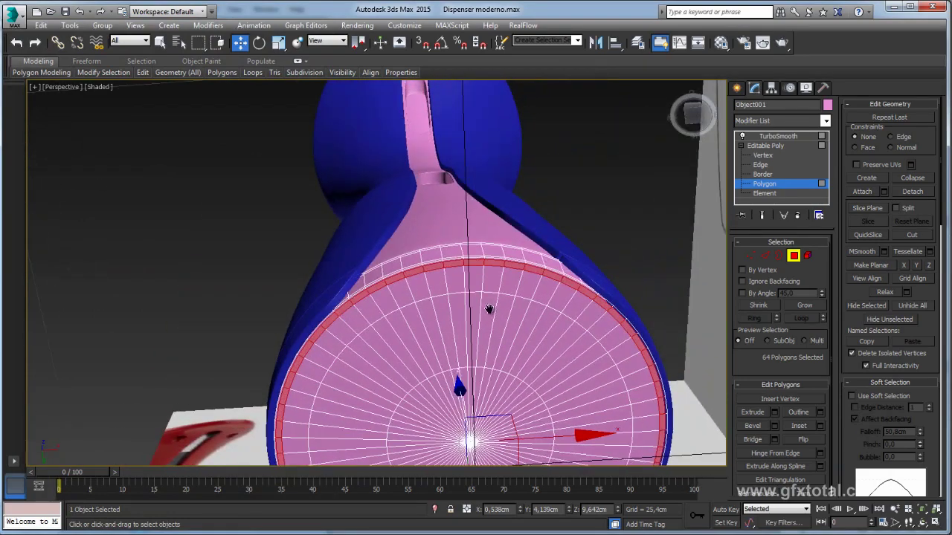
Step: Switch to a bottom view and Alt-drag to deselect rim polygons at the top centre
mouse_move(438, 267)
alt+middle_down()
mouse_move(350, 250)
mouse_move(376, 237)
alt+middle_up()
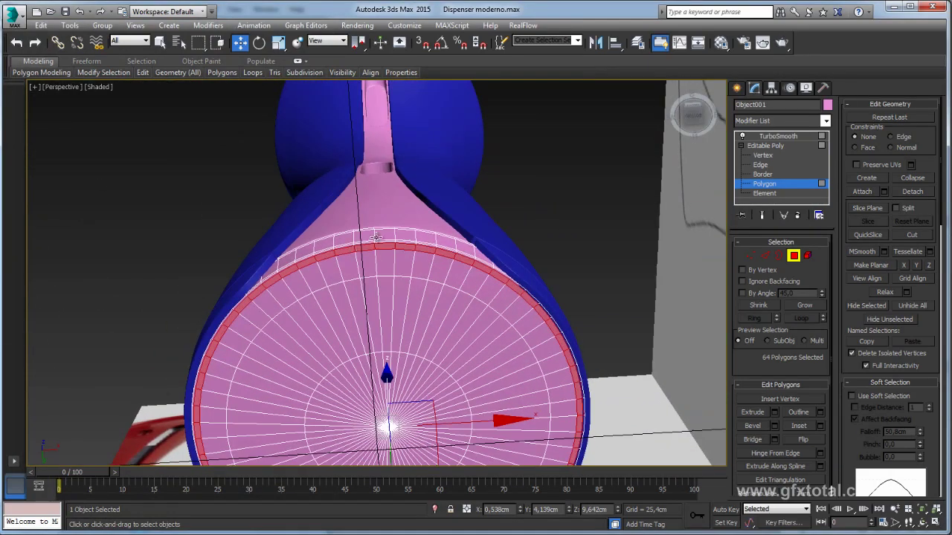
click(694, 117)
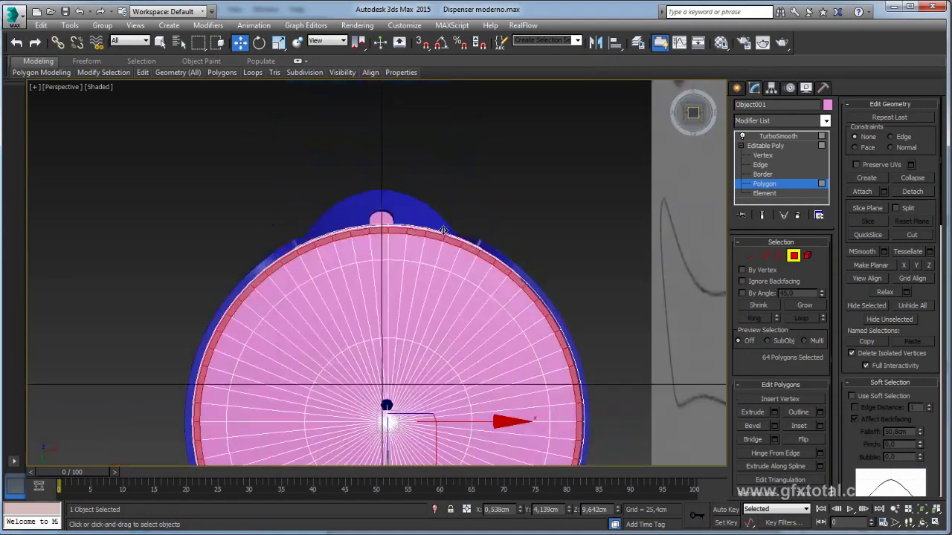
alt+drag(396, 235, 364, 199)
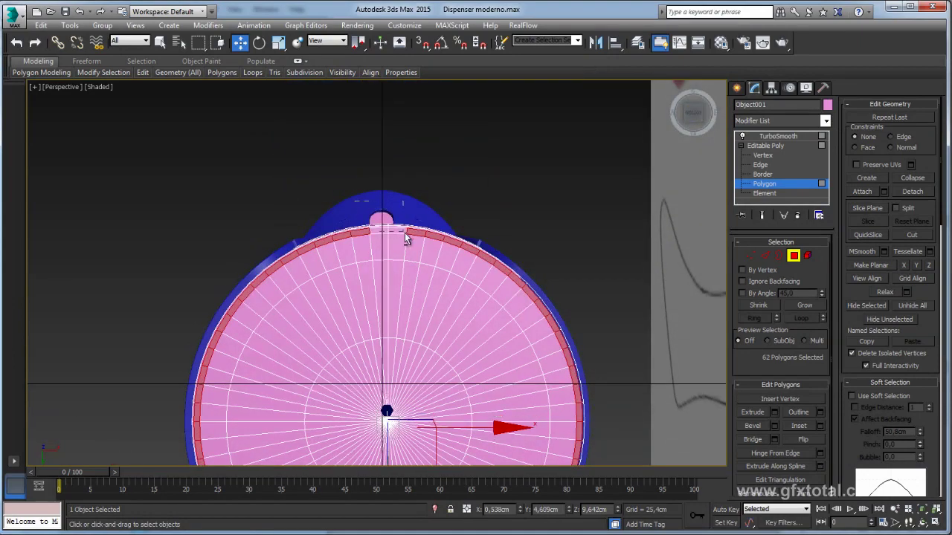
mouse_move(404, 233)
alt+mouse_down()
mouse_move(415, 238)
mouse_move(345, 209)
alt+mouse_up()
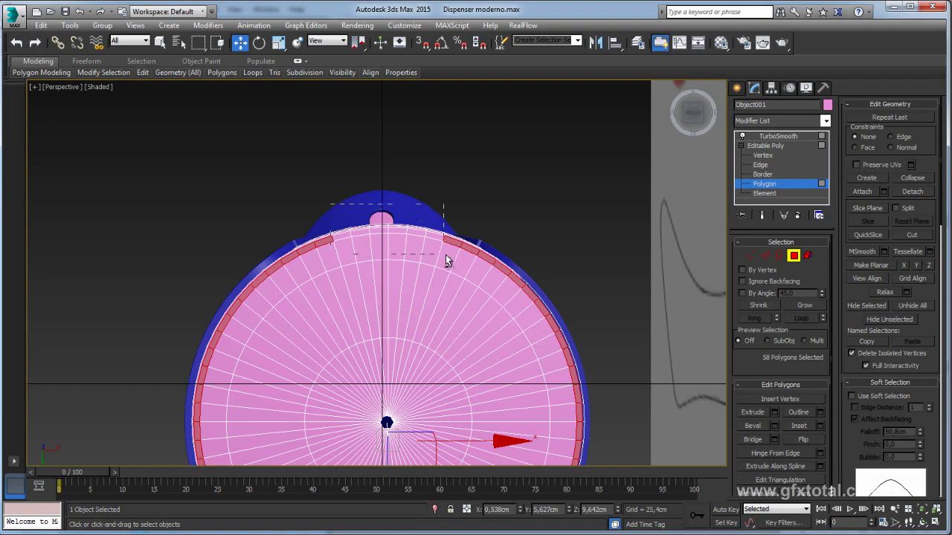
alt+drag(446, 260, 459, 253)
alt+drag(315, 251, 320, 254)
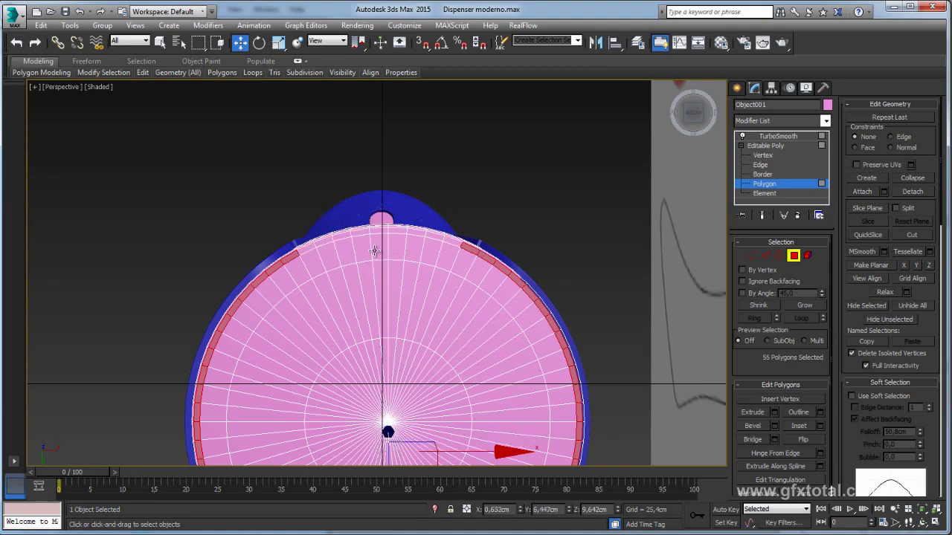
Step: Deselect one more rim polygon near the notch, leaving 55, and bring back the reference photo
scroll(383, 234, down, 3)
scroll(383, 234, up, 2)
scroll(383, 234, up, 1)
scroll(383, 235, up, 2)
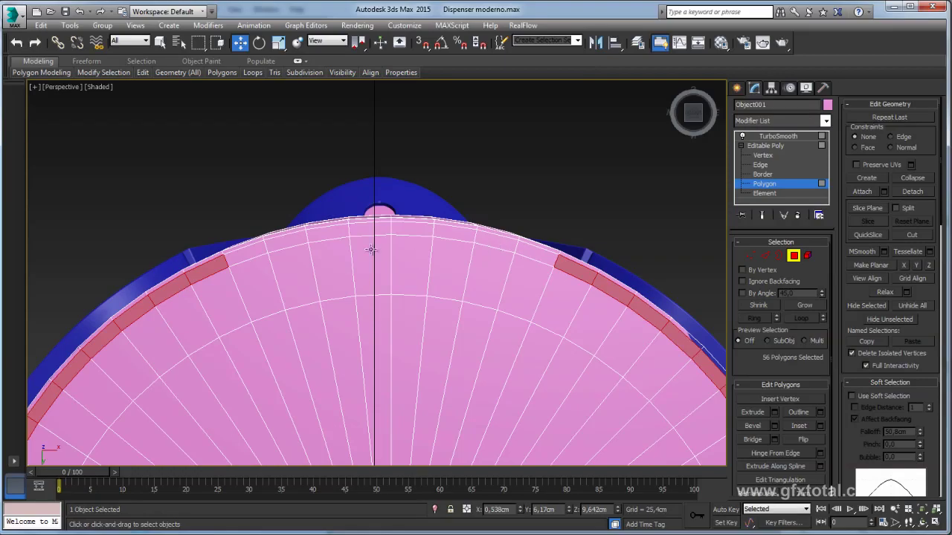
alt+drag(543, 221, 570, 271)
scroll(570, 271, down, 3)
mouse_move(570, 271)
alt+middle_down()
mouse_move(583, 254)
mouse_move(525, 238)
alt+middle_up()
key(alt+Tab)
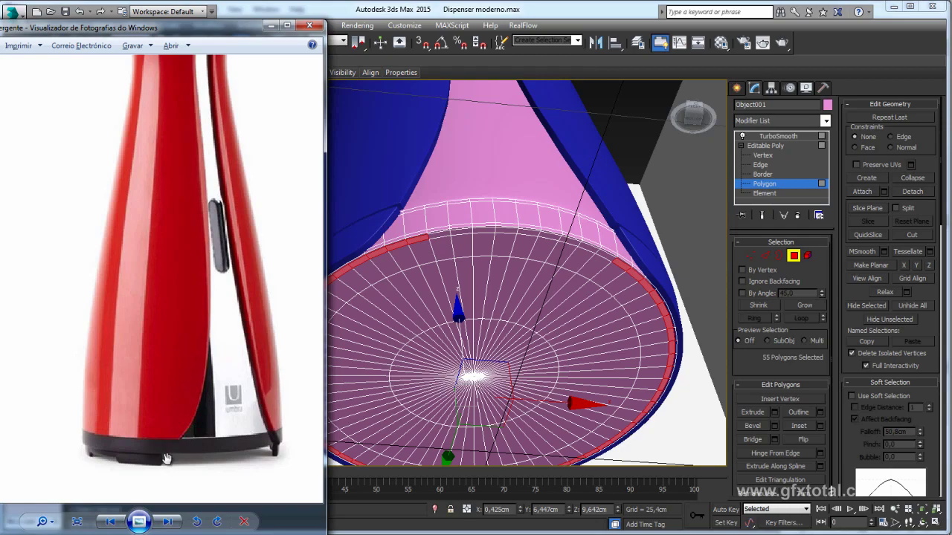
Step: Deselect the top and right-side rim polygons from the base-cap selection
alt+middle_drag(384, 265, 478, 155)
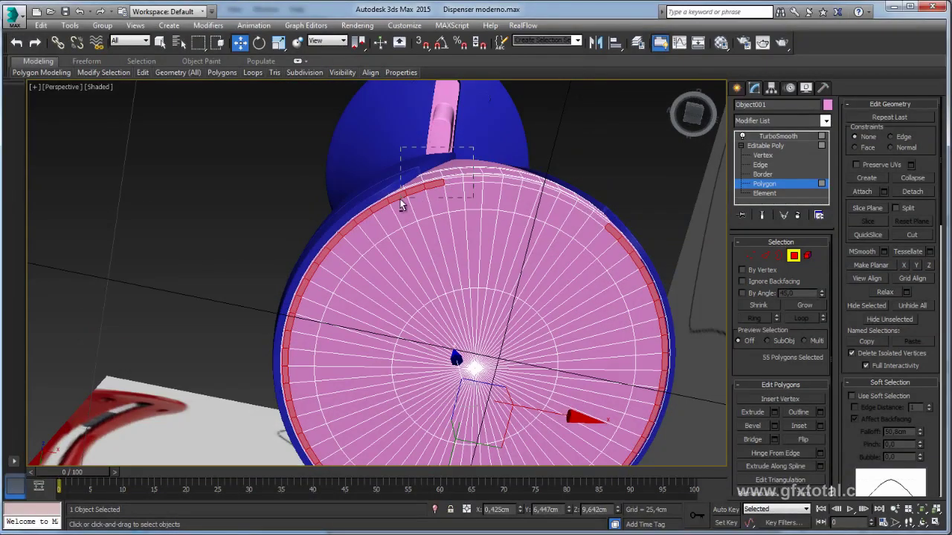
mouse_move(403, 205)
alt+middle_down()
mouse_move(471, 239)
mouse_move(405, 216)
mouse_move(452, 257)
mouse_move(446, 272)
mouse_move(422, 297)
mouse_move(313, 327)
mouse_move(359, 327)
mouse_move(326, 340)
alt+middle_up()
alt+click(374, 240)
key(alt+Tab)
click(447, 281)
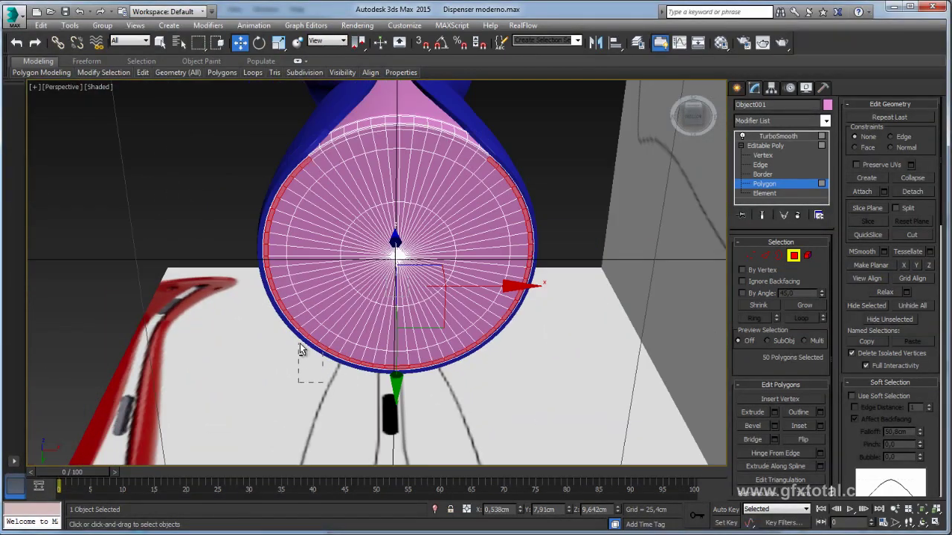
alt+drag(296, 342, 298, 345)
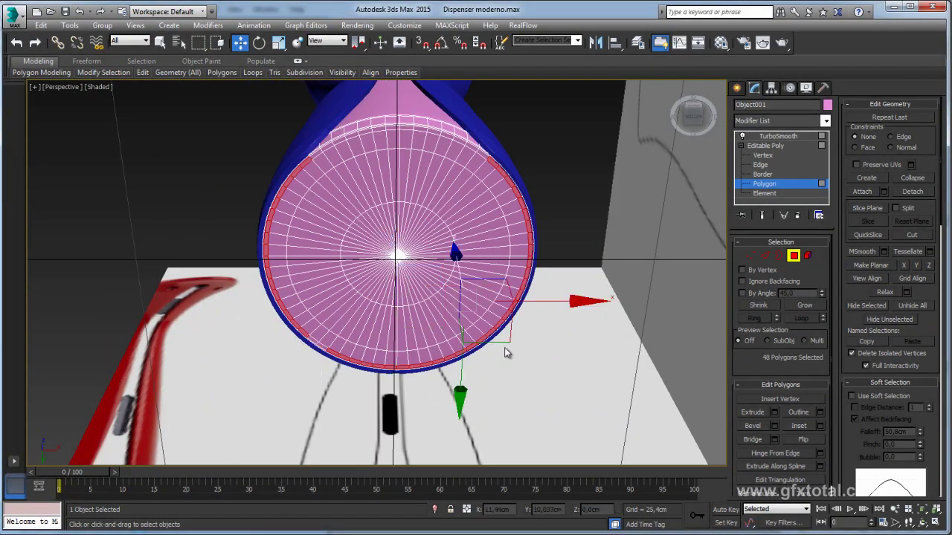
alt+drag(516, 366, 472, 339)
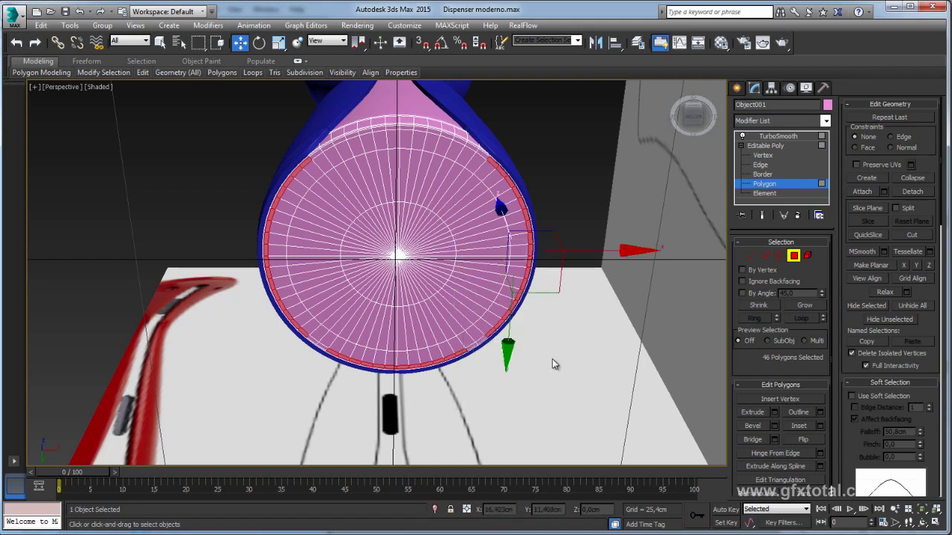
mouse_move(471, 338)
alt+middle_down()
mouse_move(549, 391)
mouse_move(537, 351)
mouse_move(547, 400)
mouse_move(548, 378)
mouse_move(410, 362)
alt+middle_up()
Step: Deselect further lower rim polygons until 40 cap polygons remain selected
alt+click(491, 335)
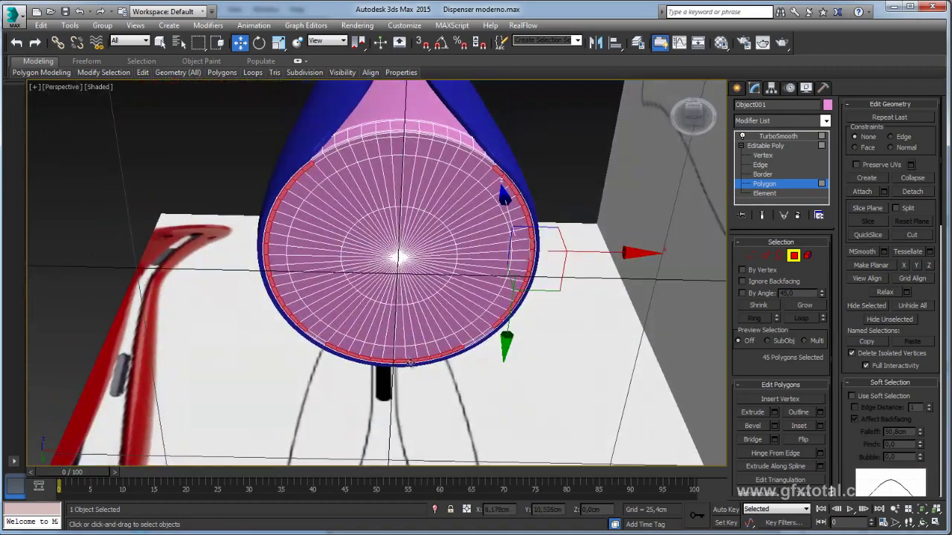
alt+click(325, 334)
mouse_move(325, 334)
alt+middle_down()
mouse_move(361, 350)
mouse_move(354, 320)
mouse_move(308, 325)
alt+middle_up()
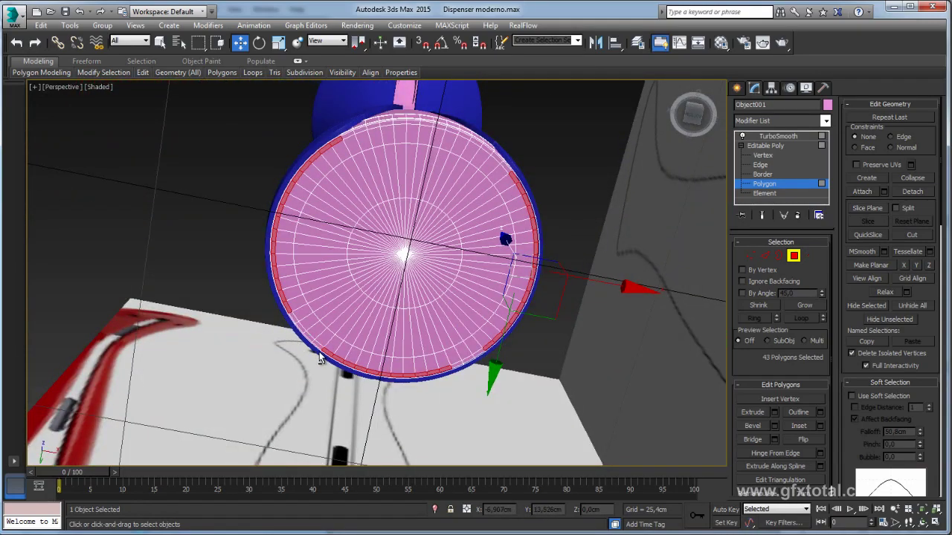
alt+click(482, 351)
mouse_move(508, 352)
alt+middle_down()
mouse_move(520, 352)
mouse_move(499, 355)
mouse_move(501, 325)
alt+middle_up()
alt+middle_drag(434, 366, 307, 363)
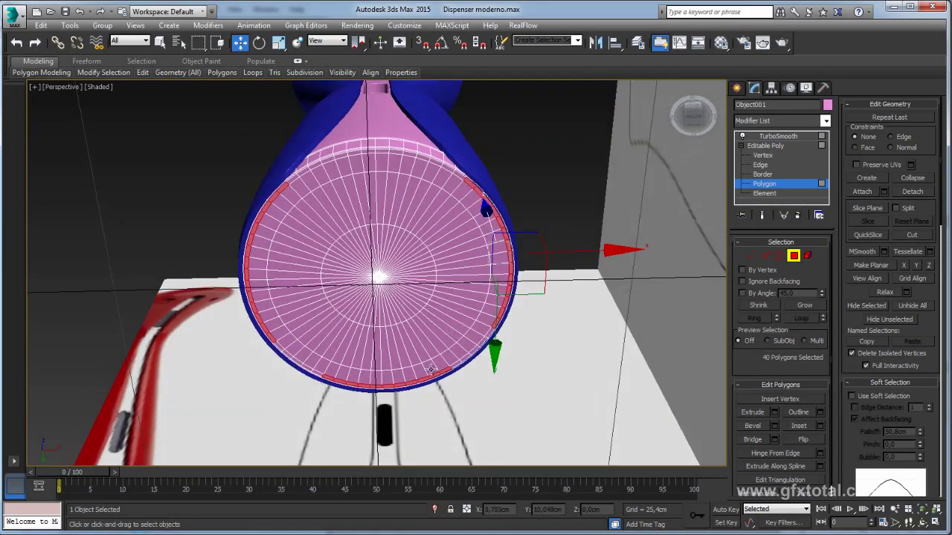
alt+middle_drag(294, 367, 446, 304)
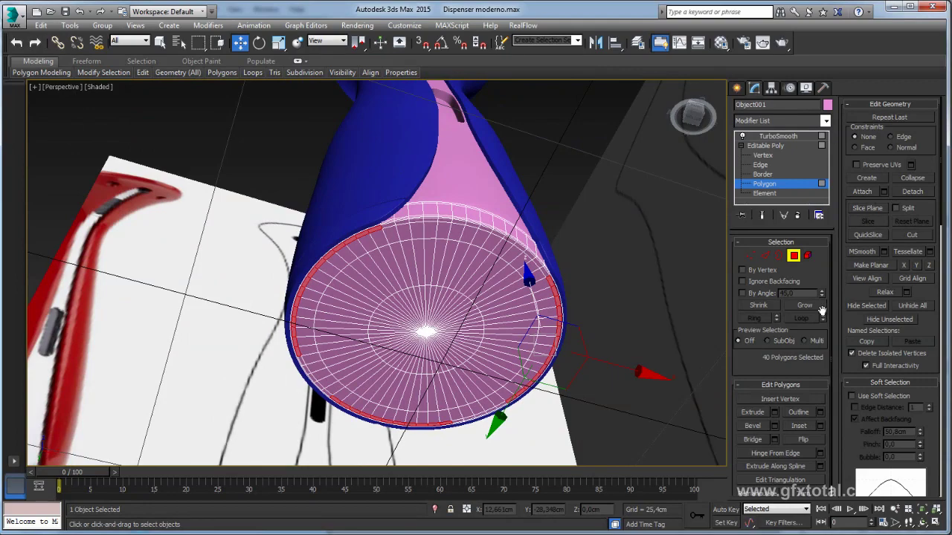
Step: Extrude the 40 selected base-cap polygons about 0.567 cm into a shallow lip
click(774, 413)
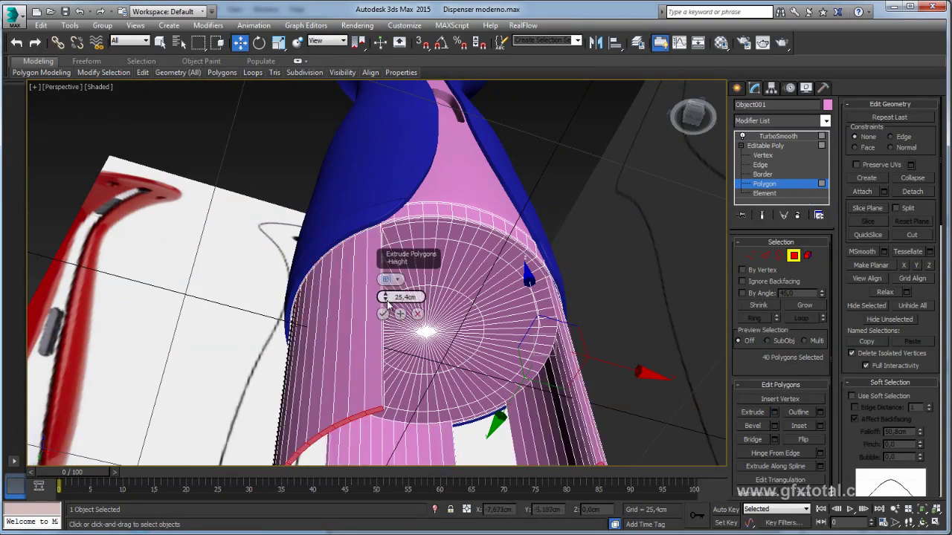
drag(385, 299, 384, 296)
scroll(385, 296, up, 2)
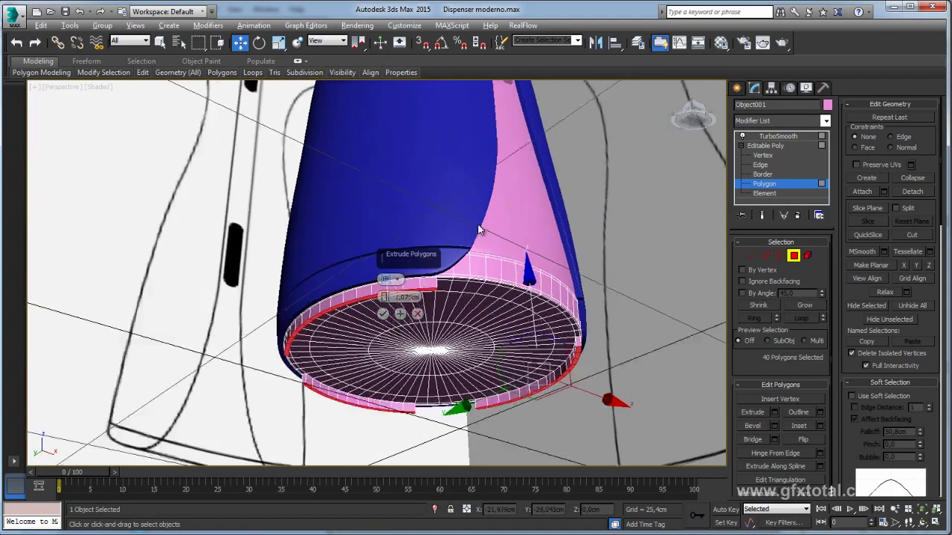
scroll(385, 295, up, 2)
scroll(384, 298, up, 2)
drag(383, 297, 384, 297)
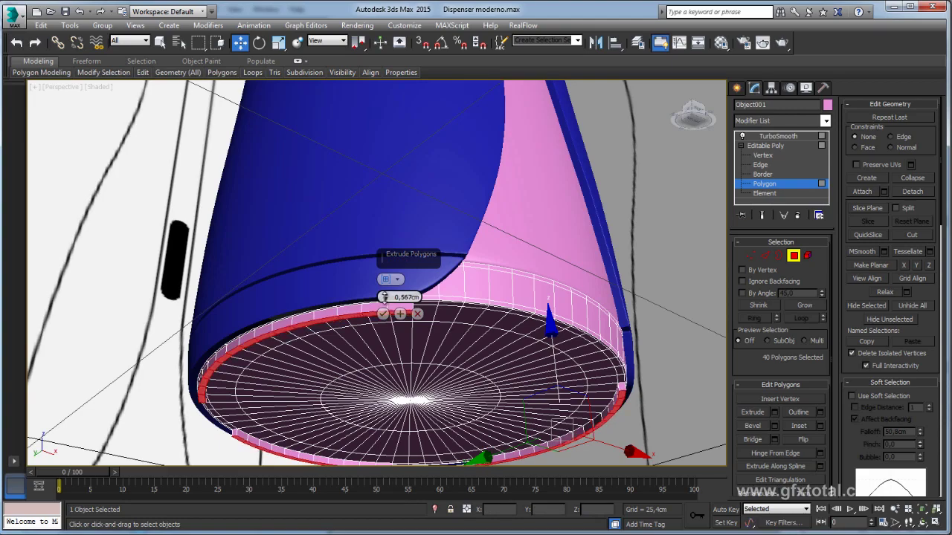
click(382, 313)
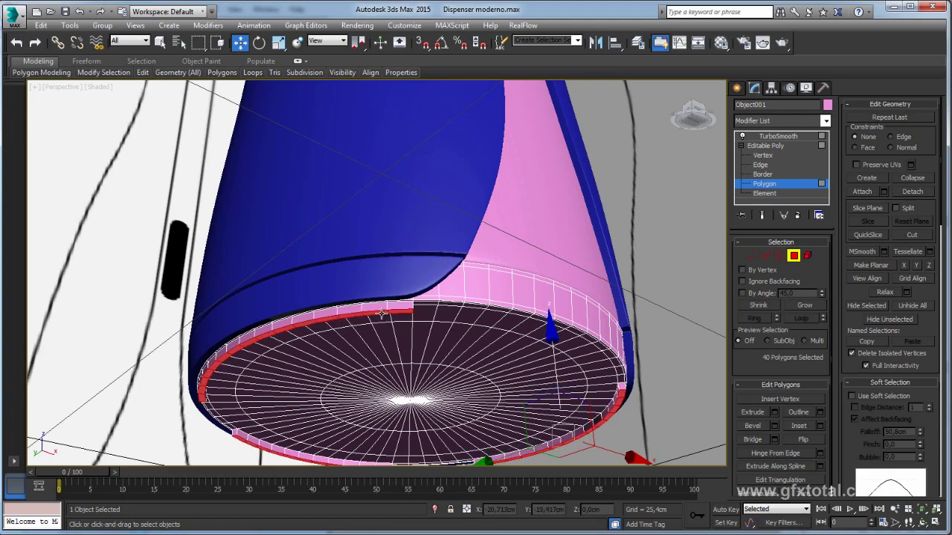
mouse_move(382, 313)
alt+middle_down()
mouse_move(431, 314)
mouse_move(451, 272)
mouse_move(330, 332)
alt+middle_up()
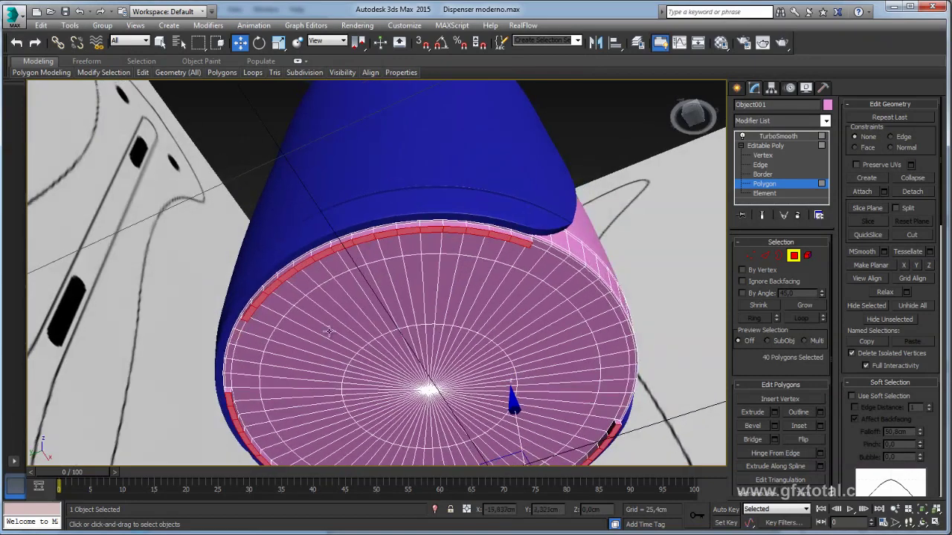
Step: Check the reference photo, then deselect three more top rim polygons
key(alt+Tab)
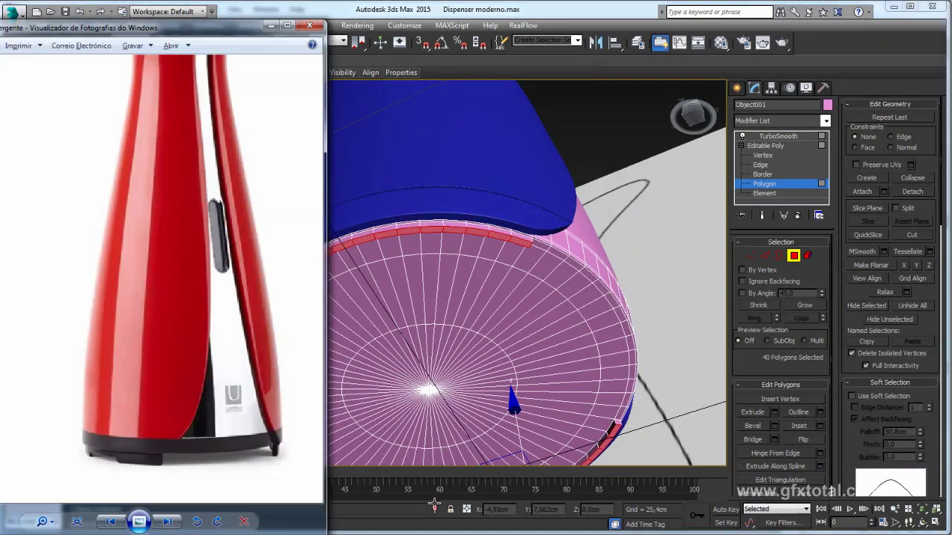
key(alt+Tab)
alt+middle_drag(418, 273, 488, 231)
scroll(488, 232, up, 3)
alt+middle_drag(470, 194, 477, 205)
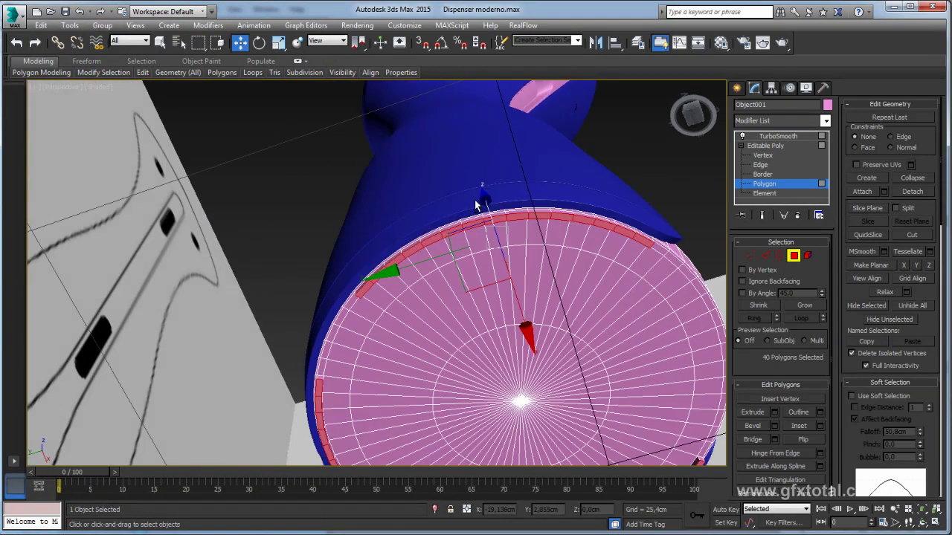
alt+click(503, 228)
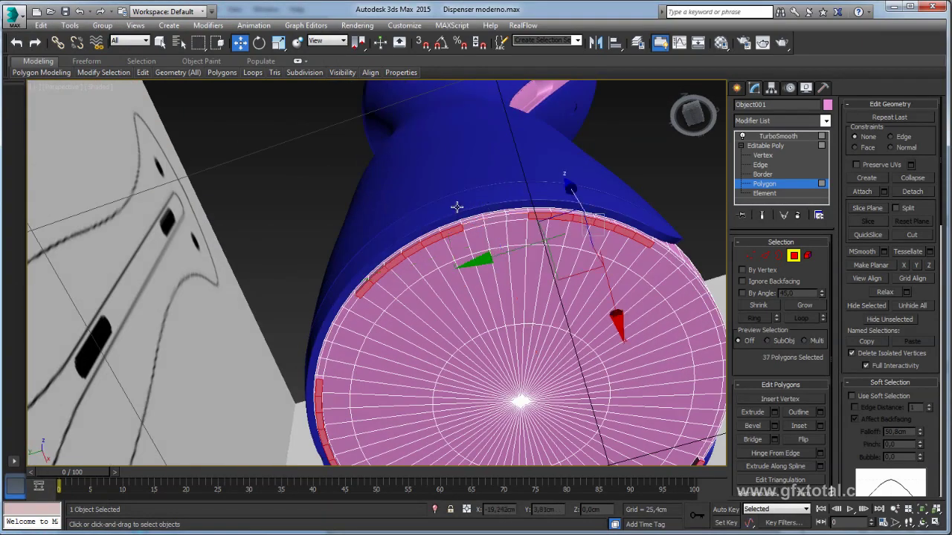
alt+click(461, 233)
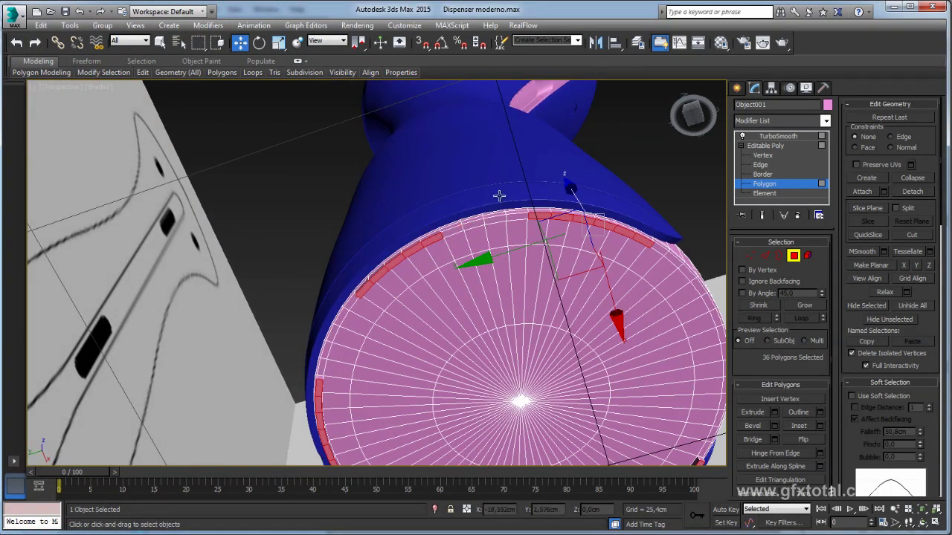
alt+click(534, 223)
Step: Deselect further top and right rim polygons so 28 remain selected
alt+middle_drag(394, 256, 474, 212)
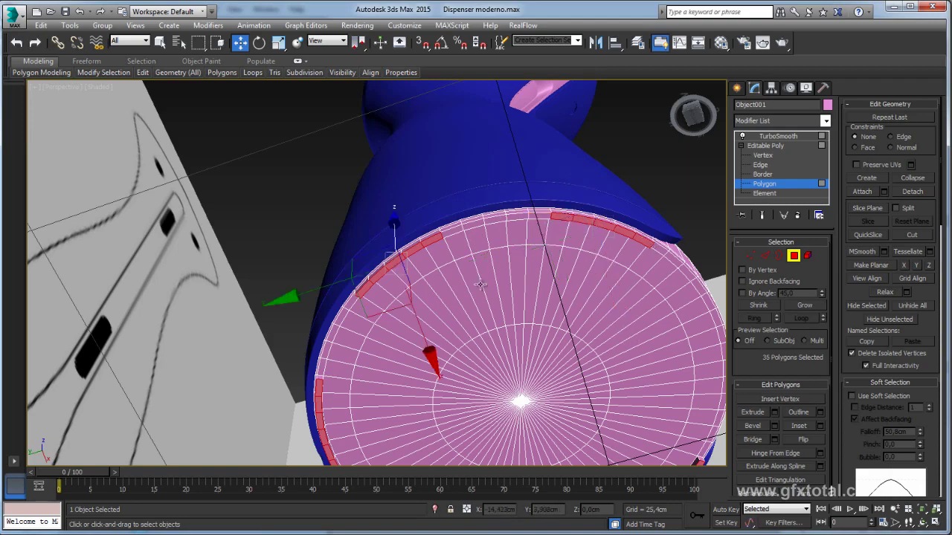
scroll(474, 212, up, 4)
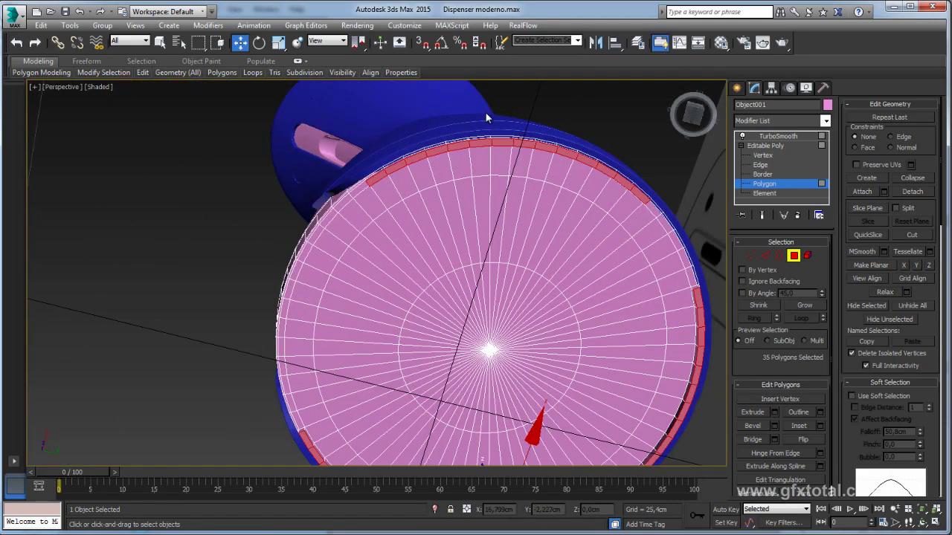
alt+middle_drag(540, 157, 541, 157)
alt+drag(468, 138, 538, 156)
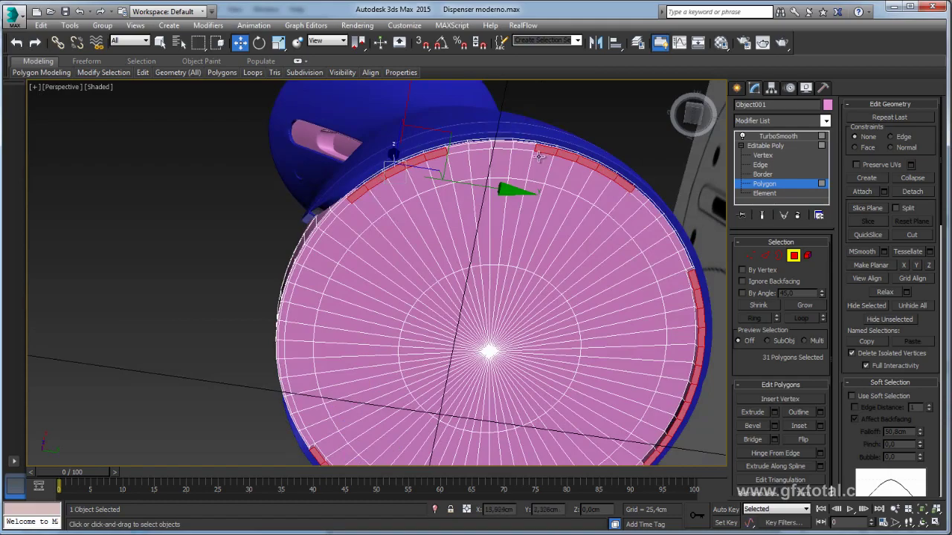
middle_drag(619, 275, 556, 215)
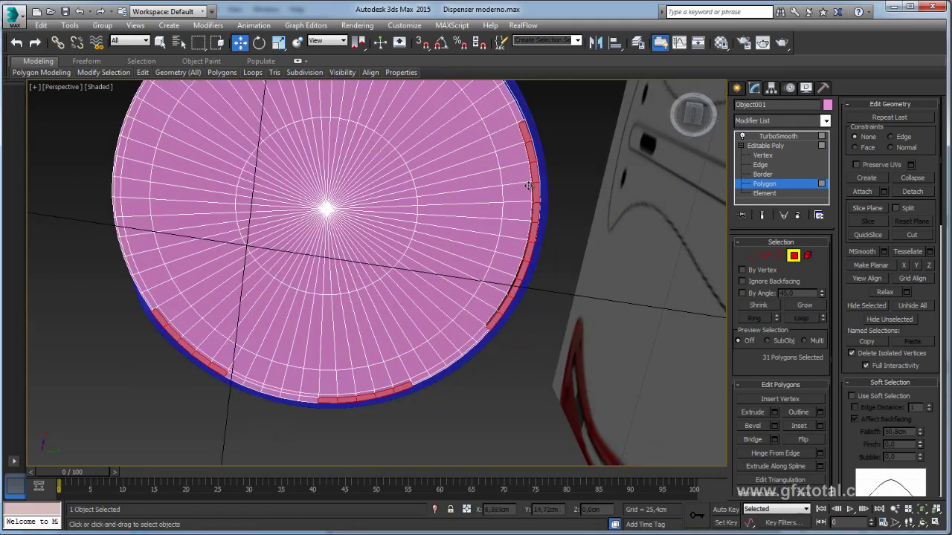
alt+drag(556, 215, 555, 246)
alt+click(528, 249)
mouse_move(567, 245)
alt+middle_down()
mouse_move(582, 255)
mouse_move(512, 286)
mouse_move(599, 329)
alt+middle_up()
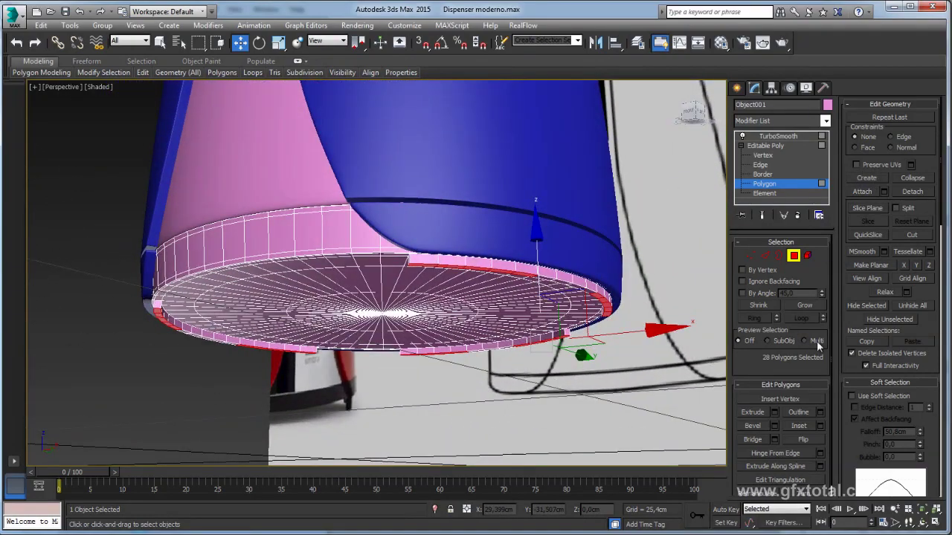
Step: Extrude the 28 remaining rim polygons a further 0.517 cm to form notches
click(774, 412)
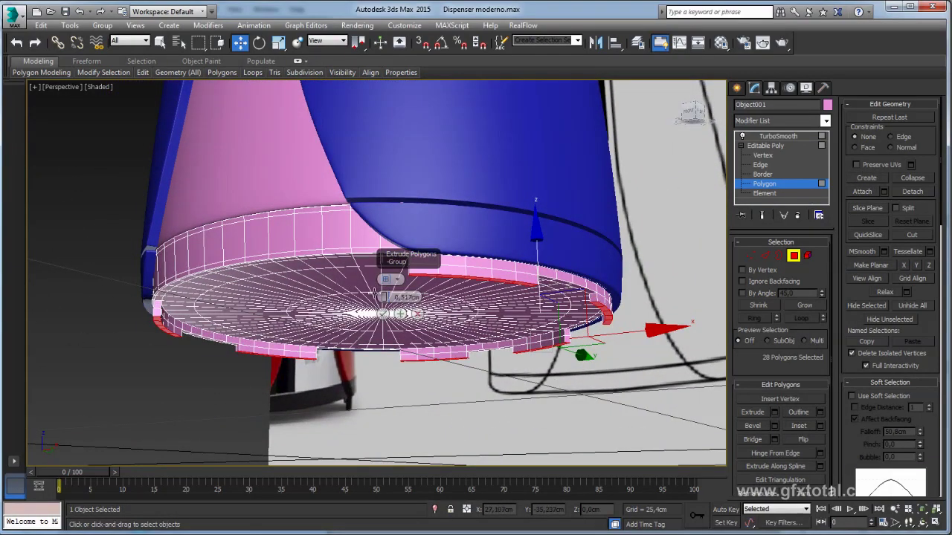
click(383, 314)
alt+middle_drag(383, 314, 762, 280)
click(765, 255)
Step: Connect the rim edge ring with 2 segments pinched to 54
scroll(430, 308, up, 3)
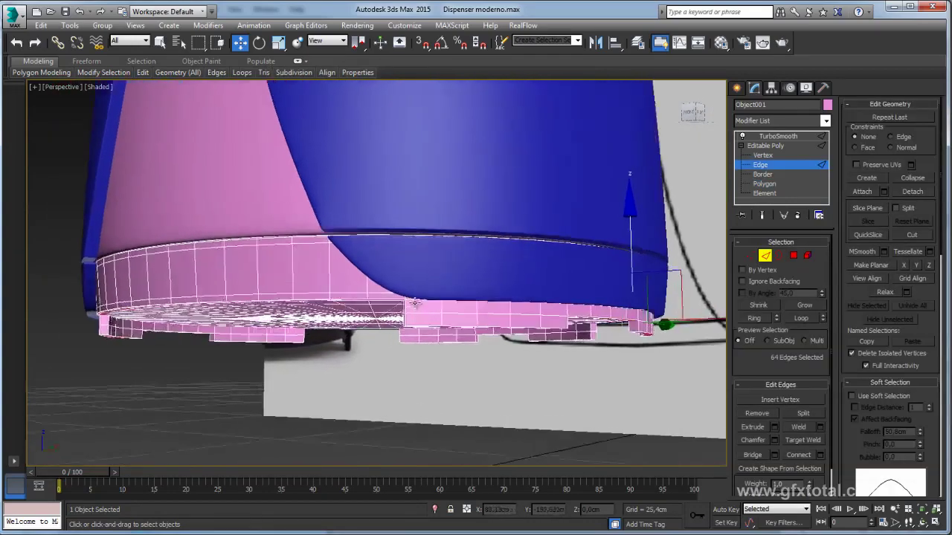
scroll(429, 308, up, 3)
click(454, 321)
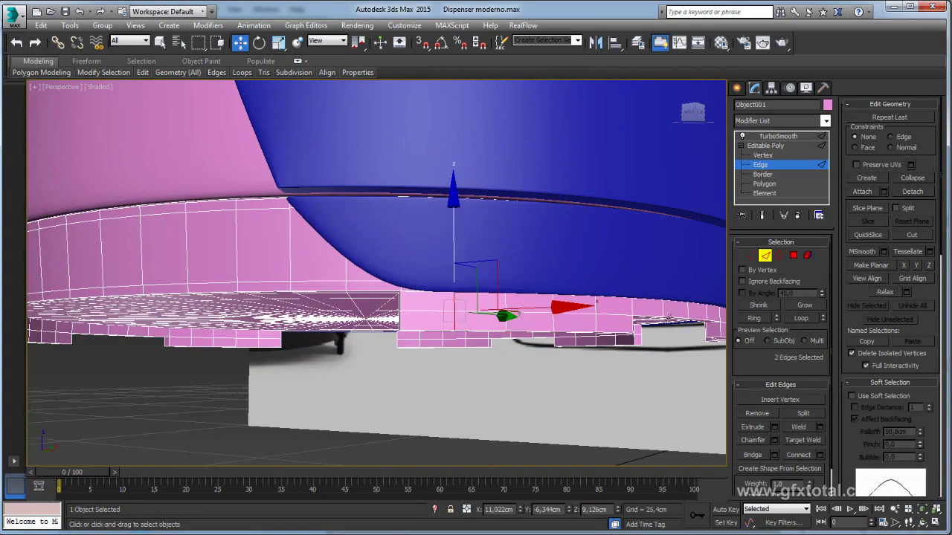
mouse_move(454, 321)
alt+middle_down()
mouse_move(554, 308)
mouse_move(717, 330)
alt+middle_up()
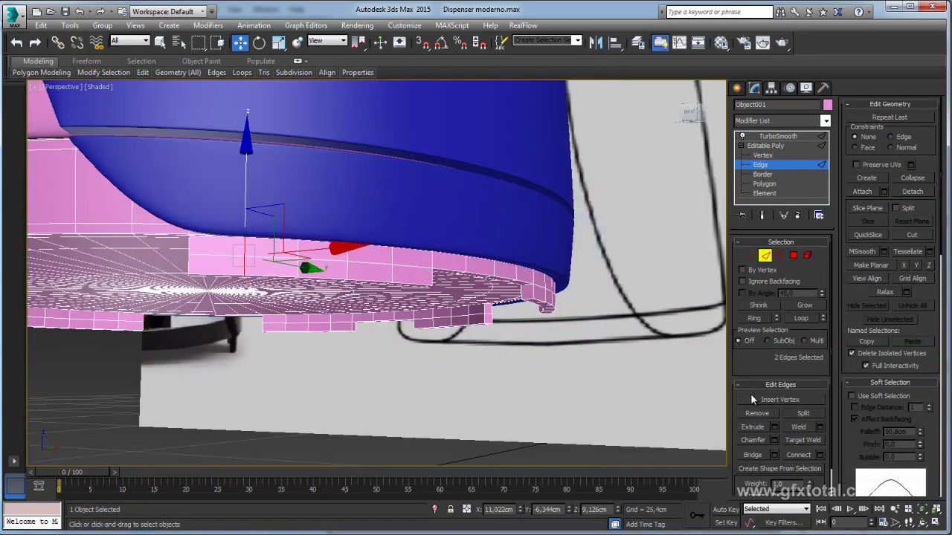
click(755, 319)
alt+middle_drag(548, 322, 557, 275)
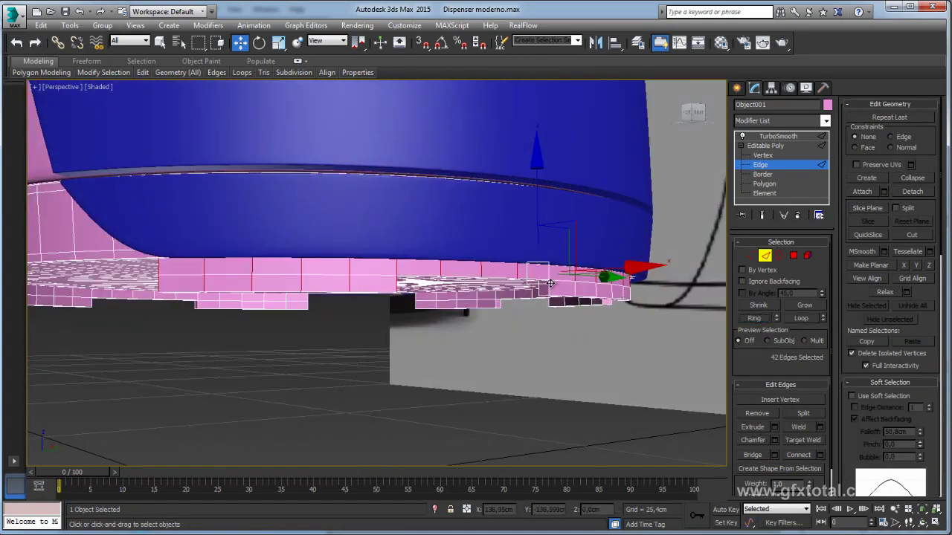
click(755, 319)
alt+middle_drag(583, 348, 606, 338)
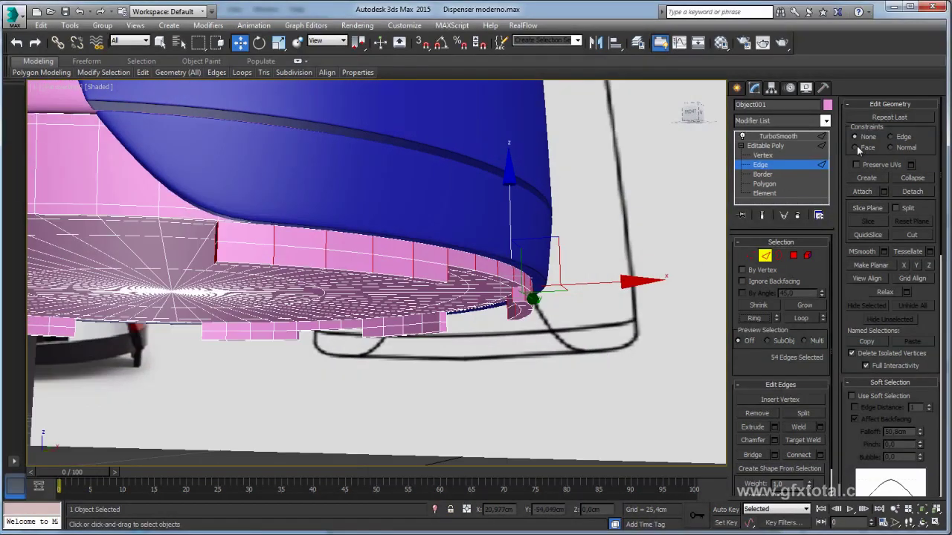
click(819, 455)
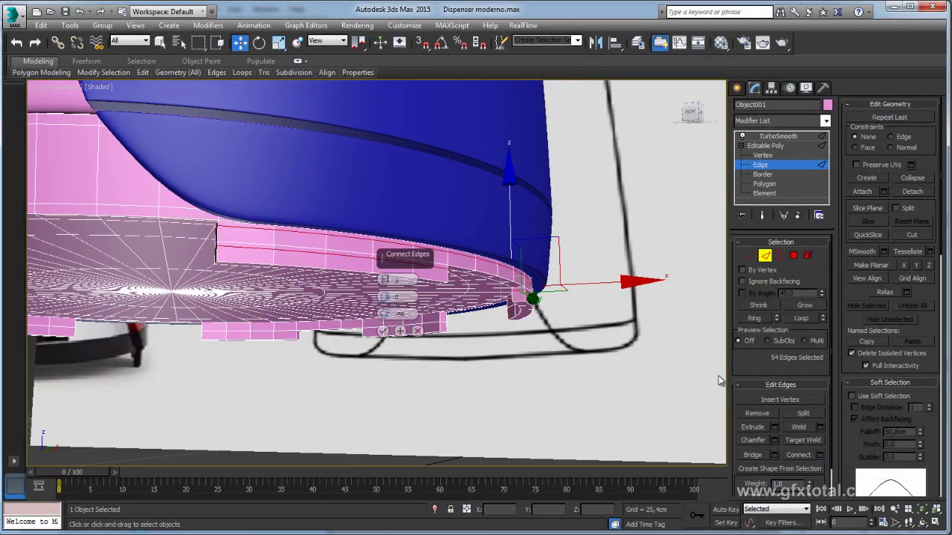
click(385, 279)
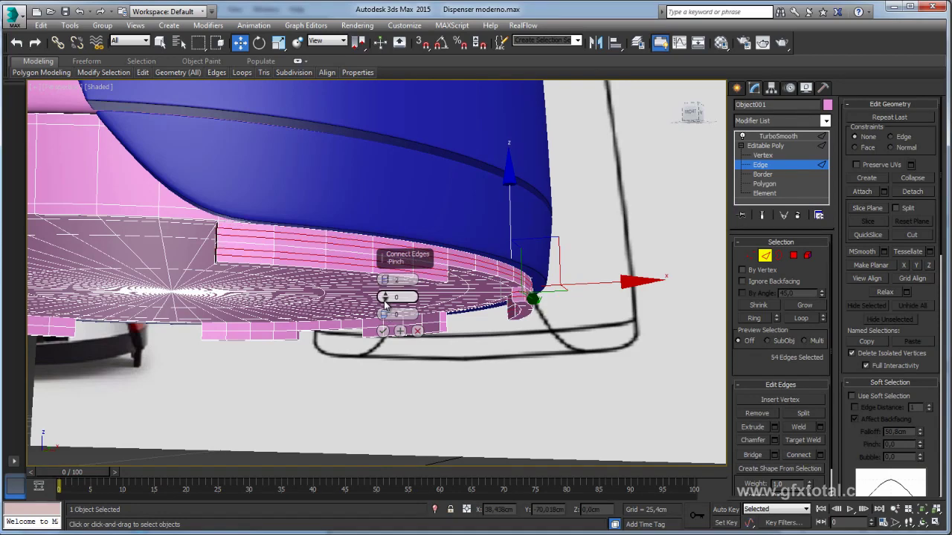
drag(385, 298, 384, 149)
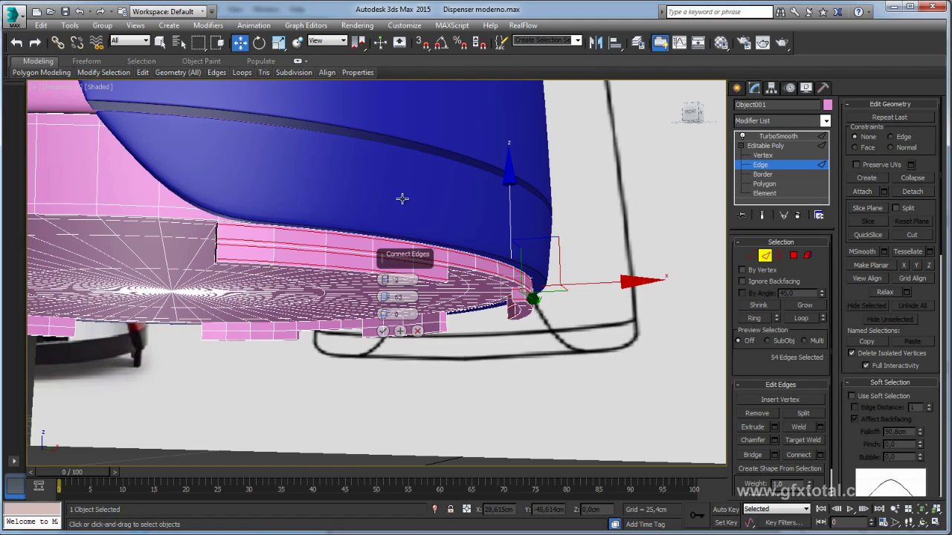
click(382, 331)
Step: Ring-select the vertical edges on the base band and connect them with new loops
key(z)
alt+middle_drag(534, 327, 195, 330)
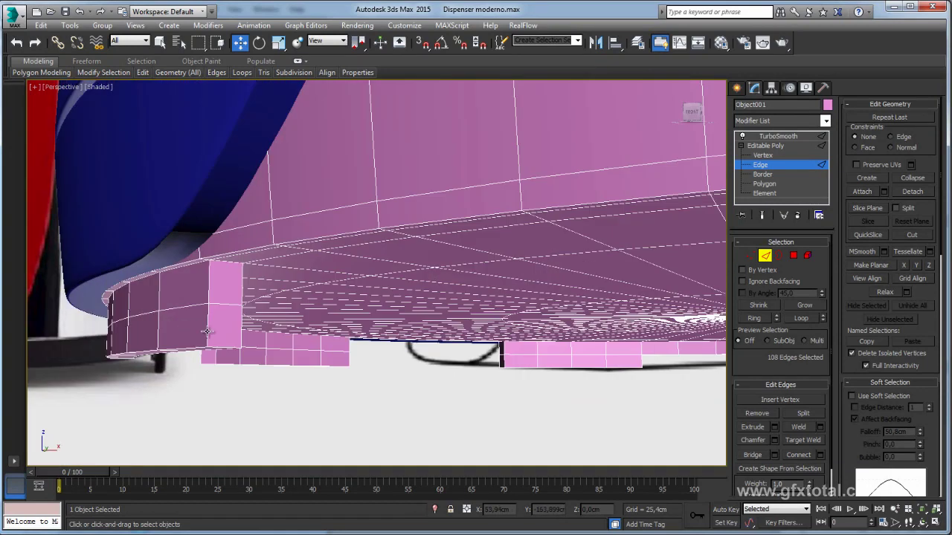
click(223, 331)
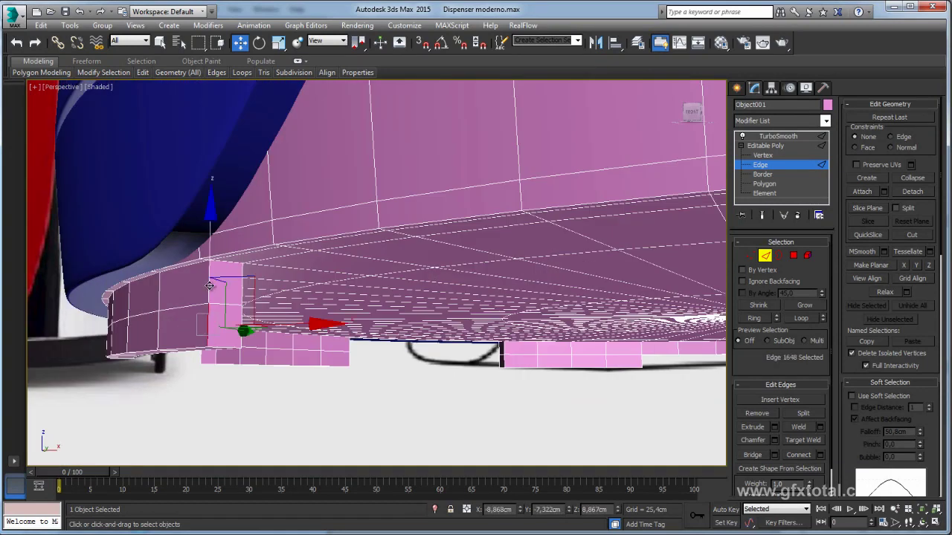
ctrl+click(256, 325)
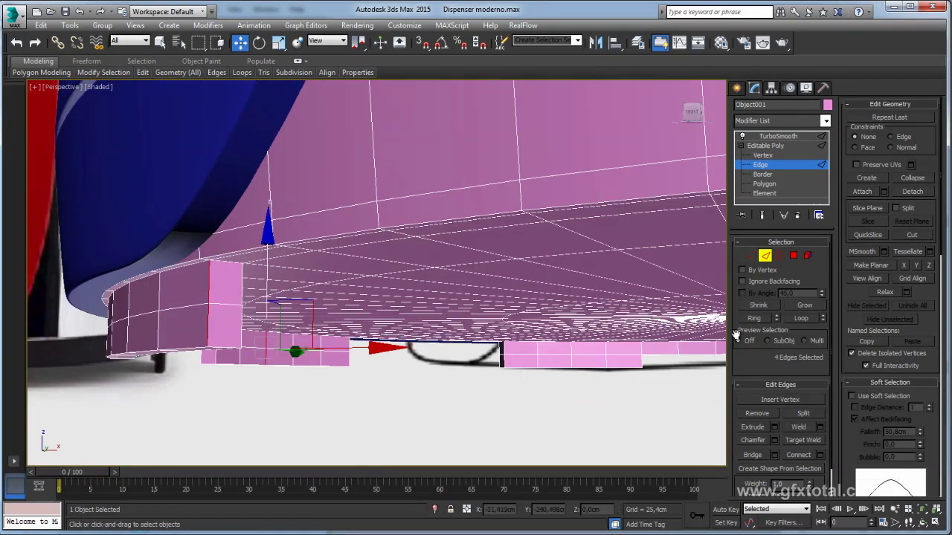
click(754, 318)
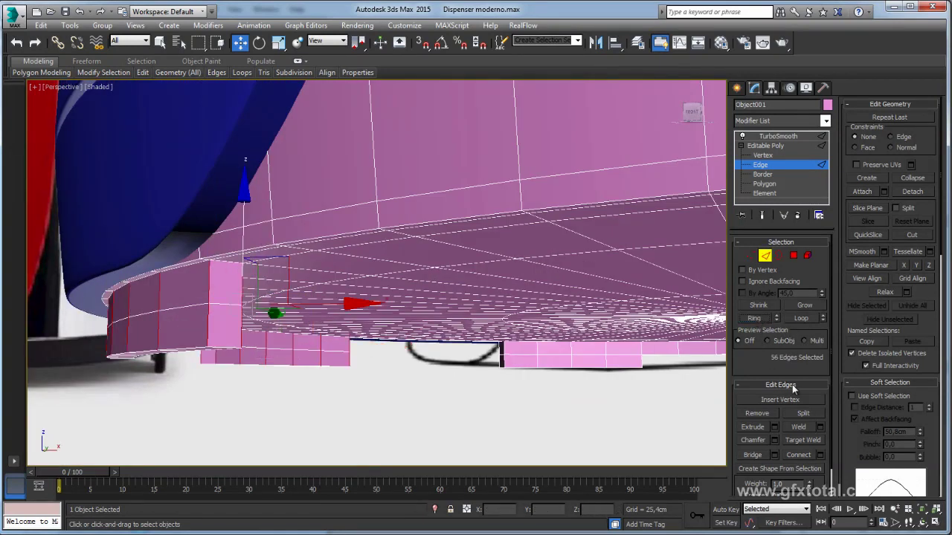
click(797, 455)
Step: Ring-select another set of edges further around the base band
click(536, 354)
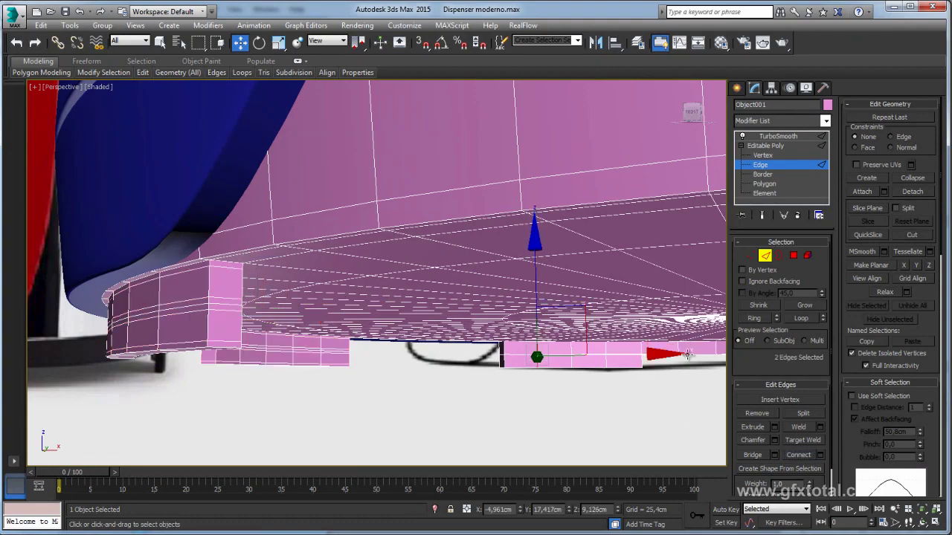
alt+middle_drag(687, 356, 441, 339)
ctrl+click(366, 307)
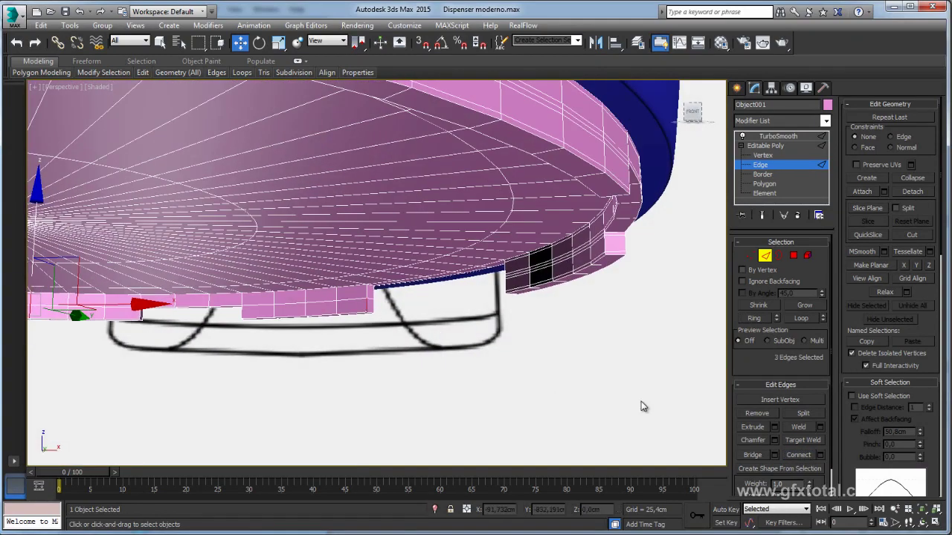
click(758, 319)
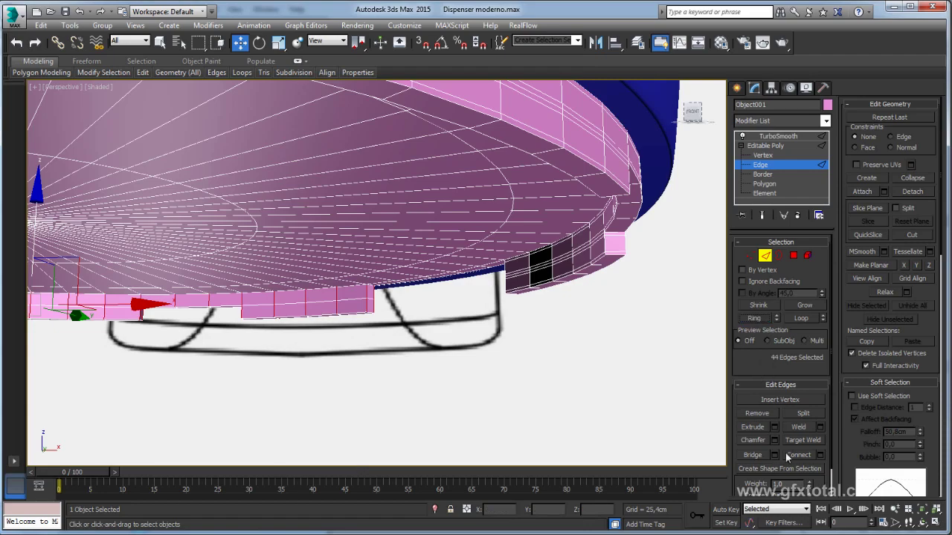
alt+middle_drag(501, 357, 750, 198)
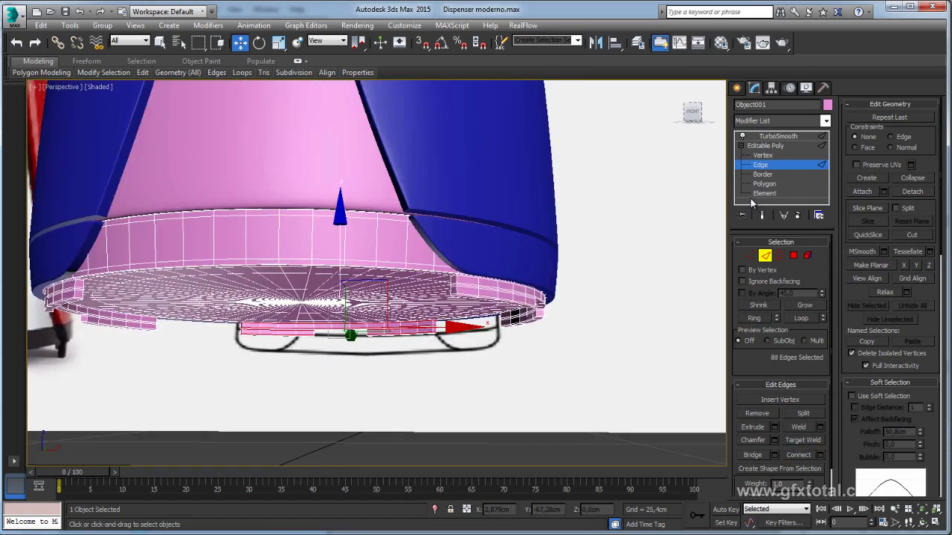
Step: Assign the three button parts a new object colour, then deselect them
click(768, 136)
scroll(484, 257, down, 6)
alt+middle_drag(562, 235, 530, 308)
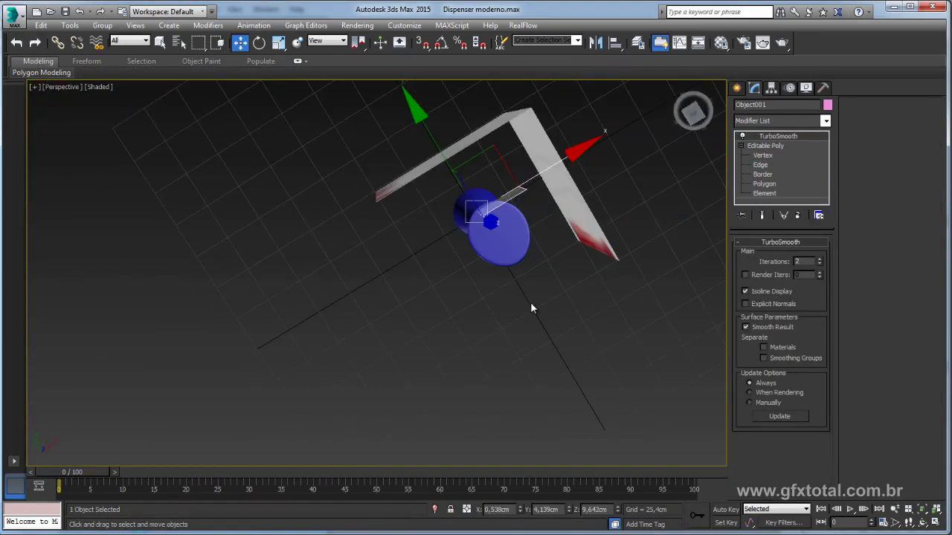
drag(443, 199, 535, 268)
click(828, 106)
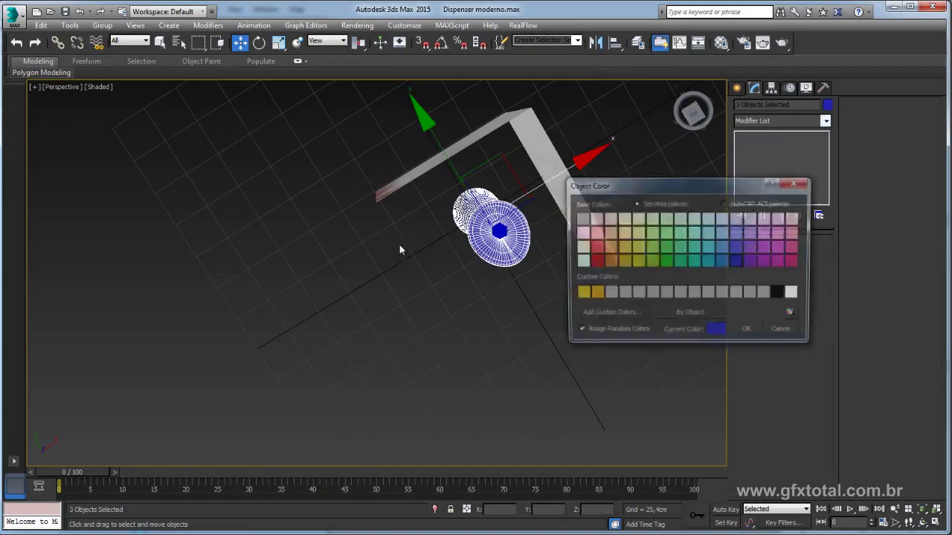
click(740, 332)
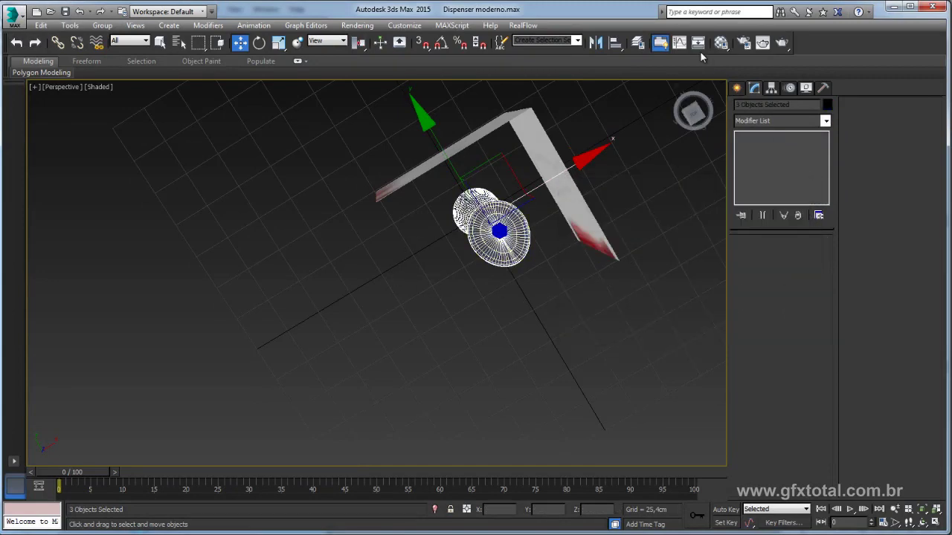
click(721, 42)
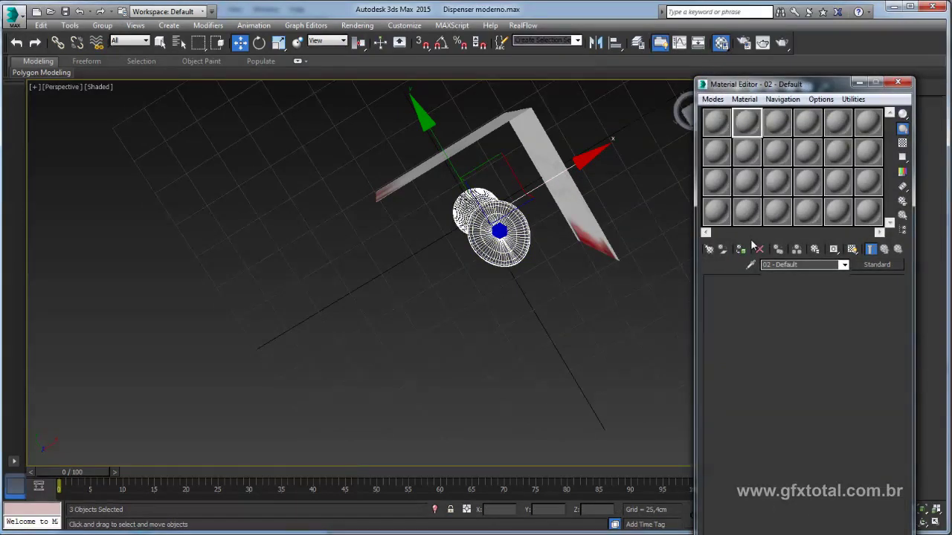
click(898, 82)
click(648, 176)
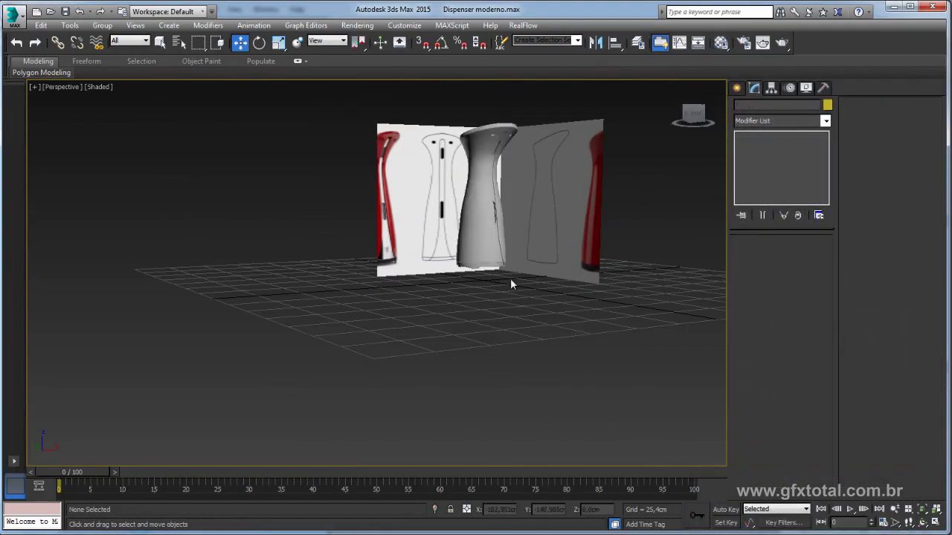
Step: Show edged faces (F4) and zoom in close on the smoothed head's slot
key(F4)
scroll(518, 346, up, 3)
scroll(507, 351, up, 2)
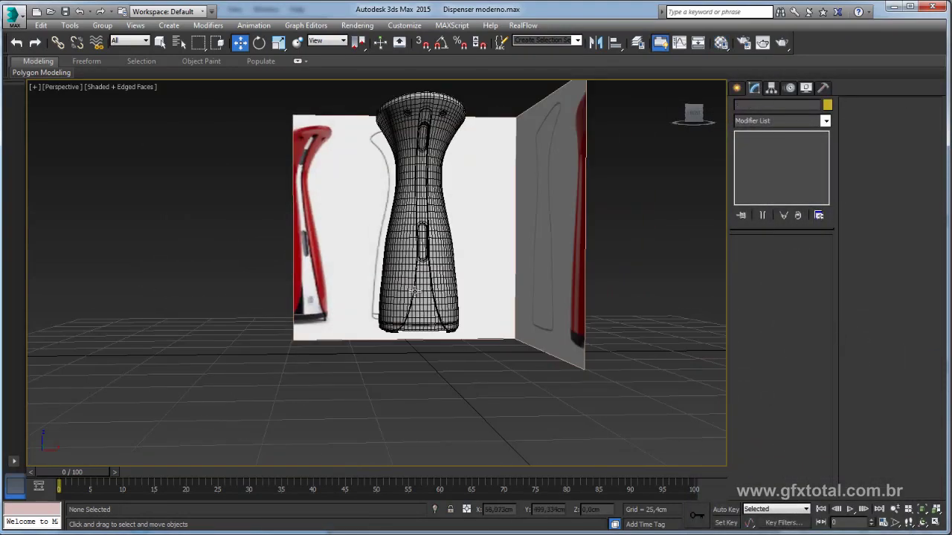
scroll(447, 365, up, 2)
scroll(447, 365, up, 2)
alt+middle_drag(444, 106, 430, 272)
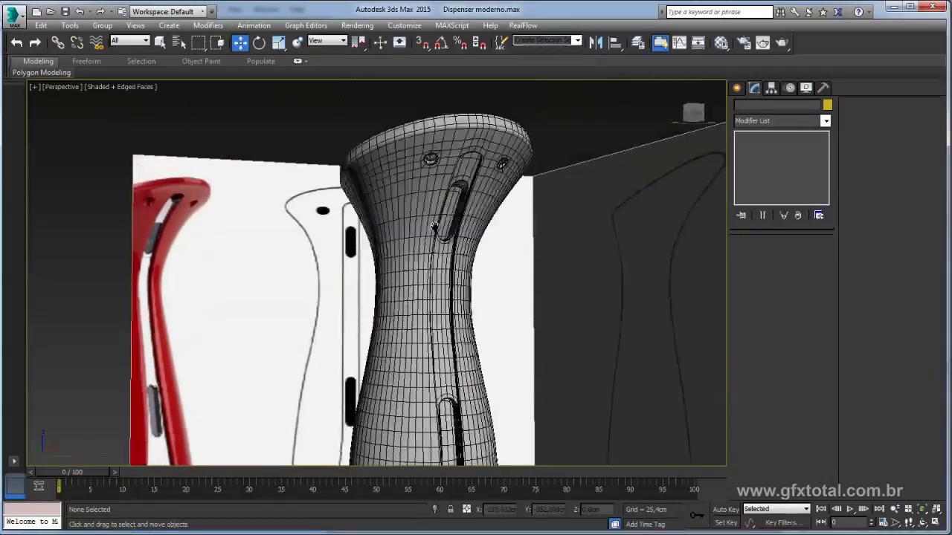
scroll(462, 234, up, 2)
scroll(450, 232, up, 1)
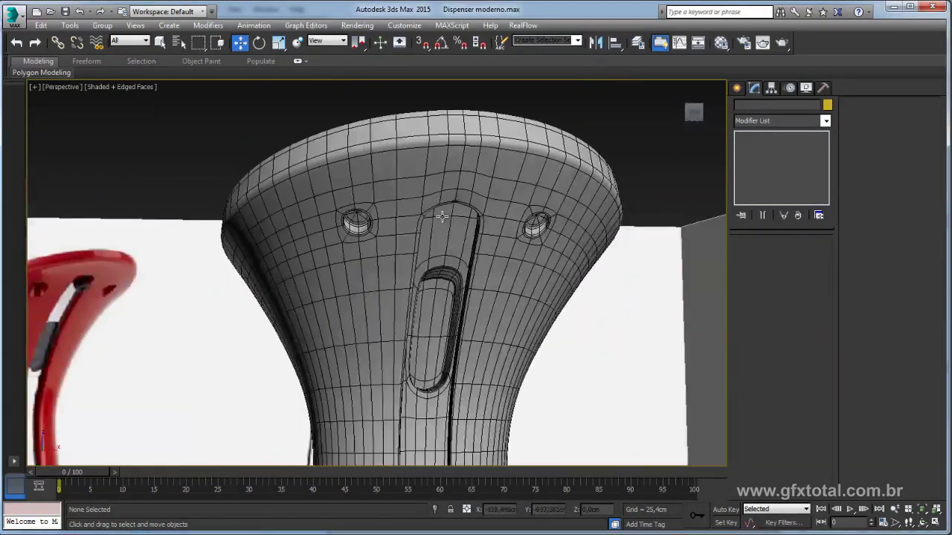
scroll(468, 232, up, 3)
scroll(484, 233, up, 2)
scroll(489, 212, up, 2)
scroll(479, 160, up, 2)
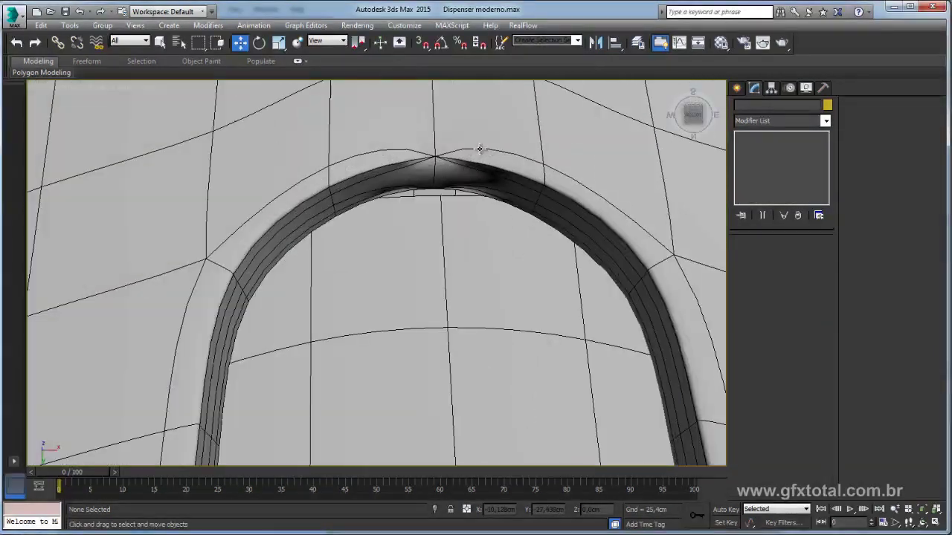
scroll(444, 149, up, 1)
Step: Delete the two stray faces at the top of the button cylinder's arch
click(412, 189)
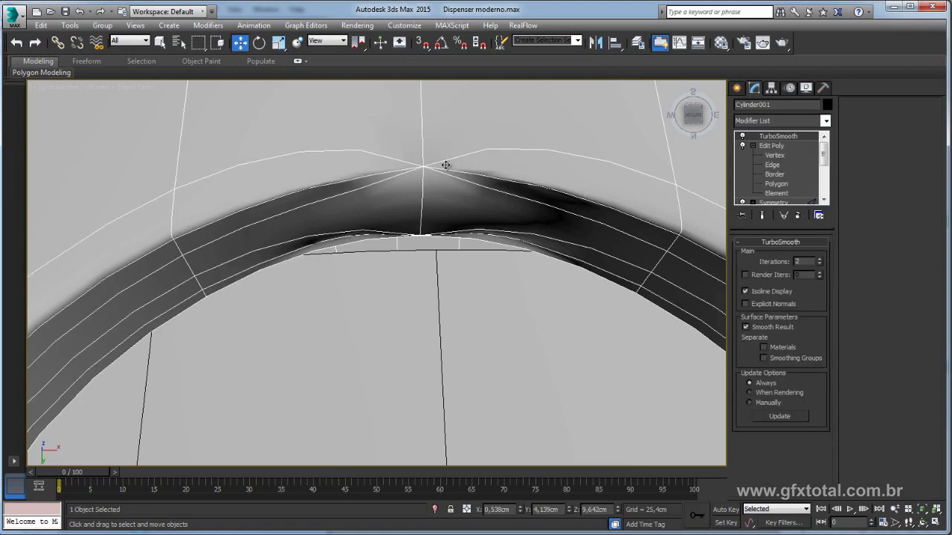
click(774, 154)
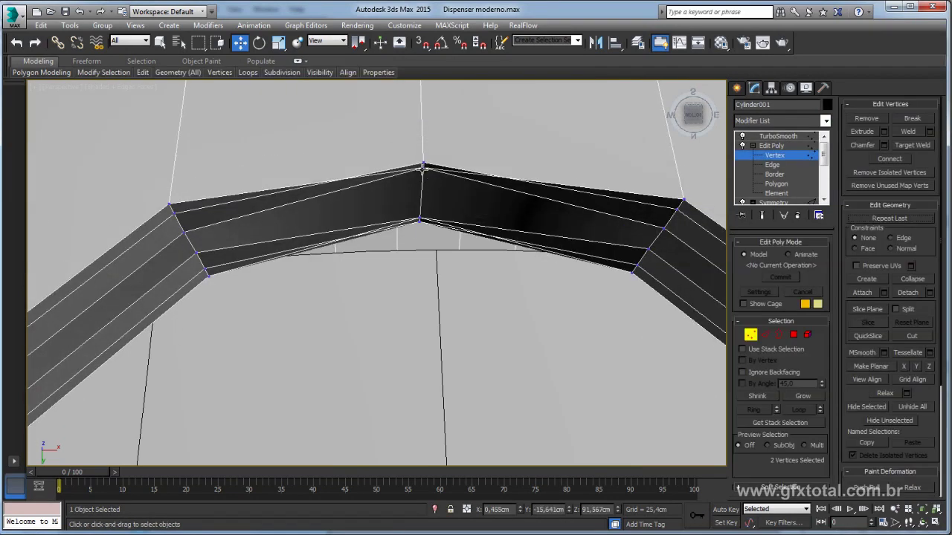
mouse_move(422, 168)
alt+middle_down()
mouse_move(432, 145)
mouse_move(461, 202)
mouse_move(463, 188)
mouse_move(436, 269)
mouse_move(399, 261)
mouse_move(415, 258)
mouse_move(414, 246)
mouse_move(732, 219)
alt+middle_up()
click(436, 238)
click(793, 335)
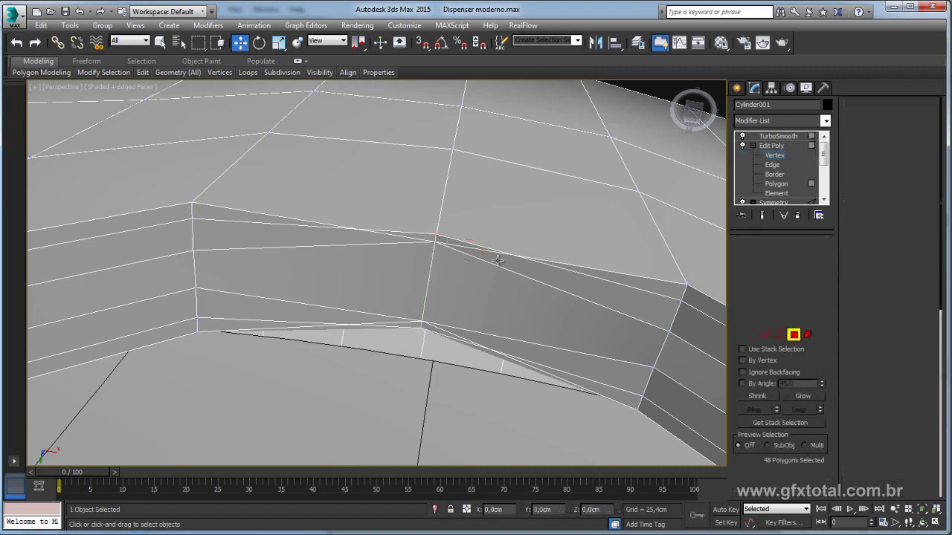
click(385, 238)
alt+middle_drag(315, 238, 715, 277)
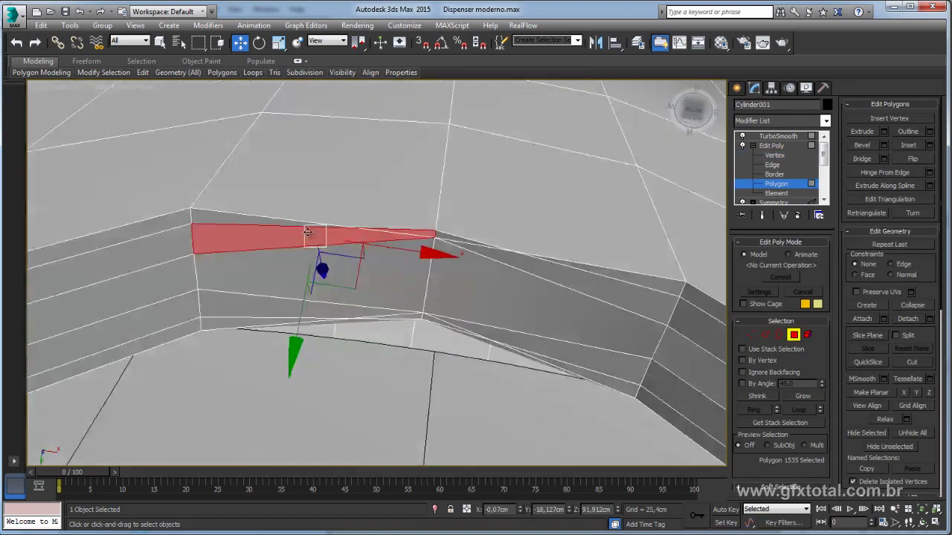
click(751, 335)
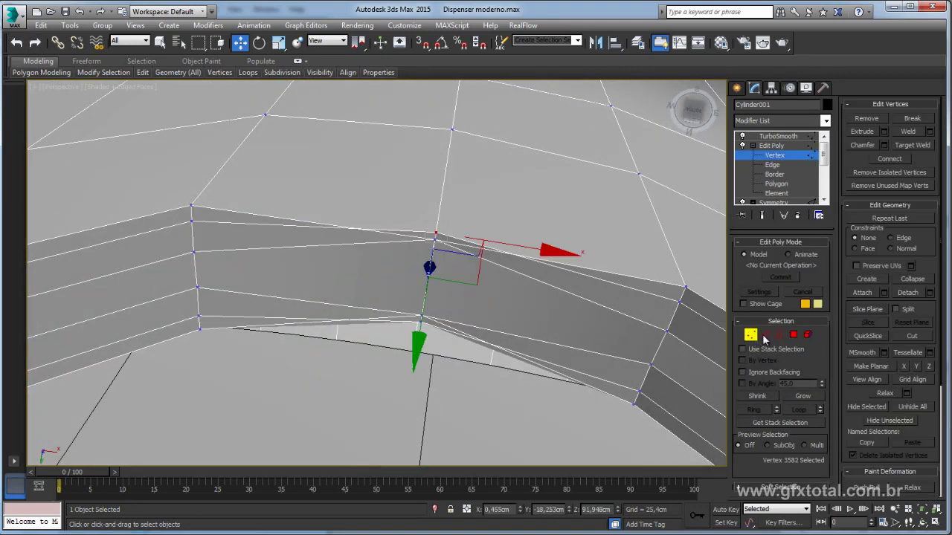
click(794, 335)
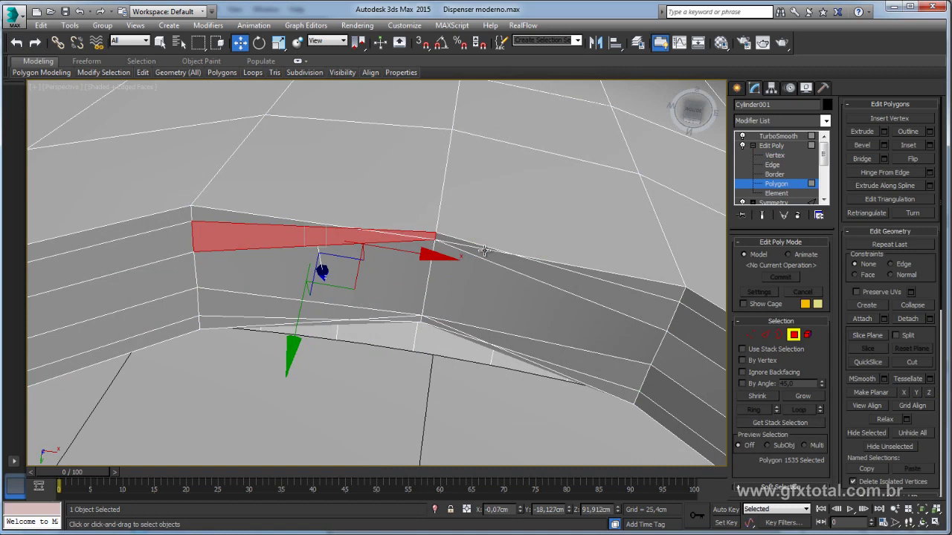
ctrl+click(524, 272)
key(Delete)
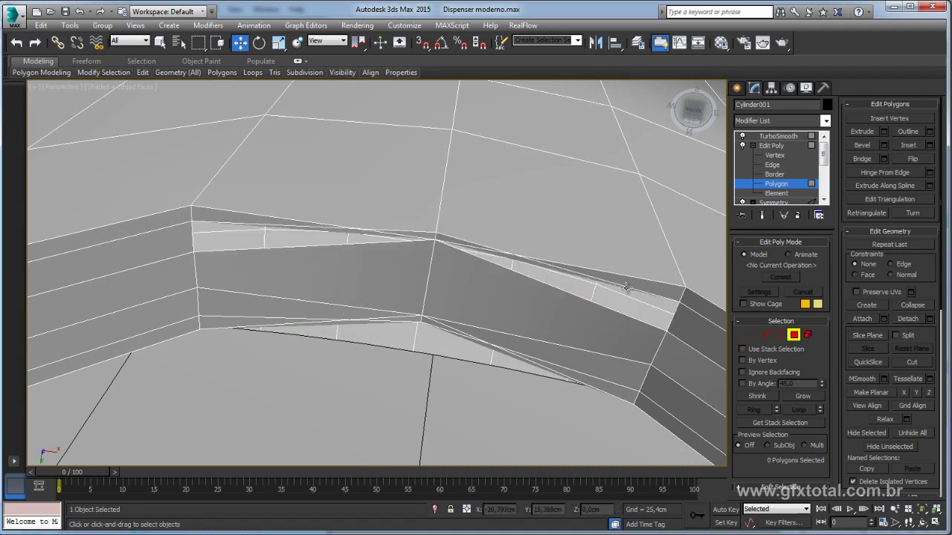
Step: Move the notch-corner vertex upward to straighten the bent corner
click(751, 335)
click(435, 235)
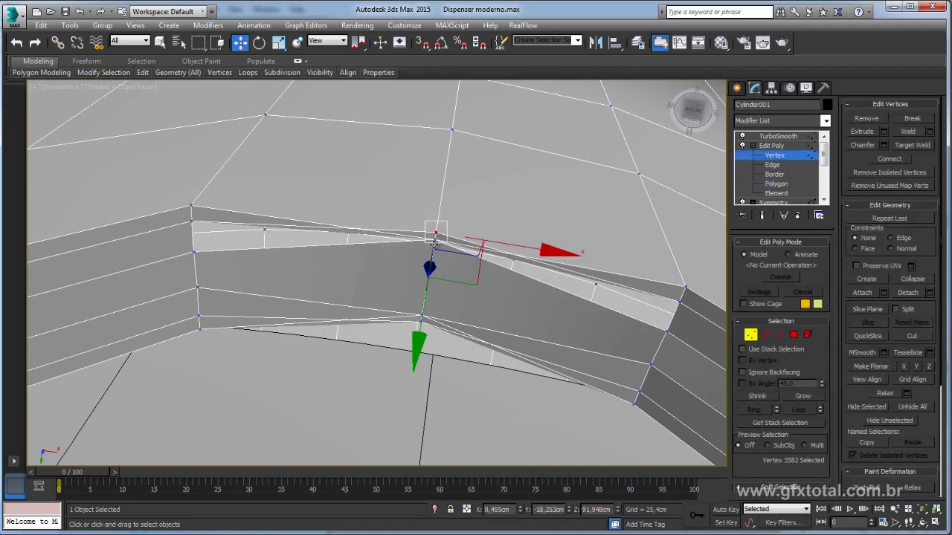
click(421, 305)
drag(419, 318, 441, 290)
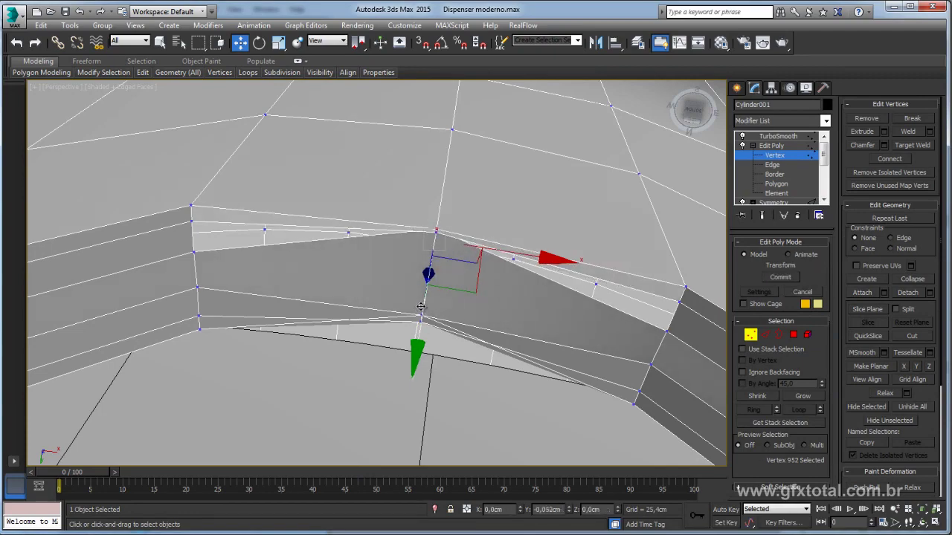
mouse_move(442, 289)
alt+middle_down()
mouse_move(452, 333)
mouse_move(445, 355)
alt+middle_up()
alt+middle_drag(447, 195, 499, 221)
scroll(491, 221, up, 3)
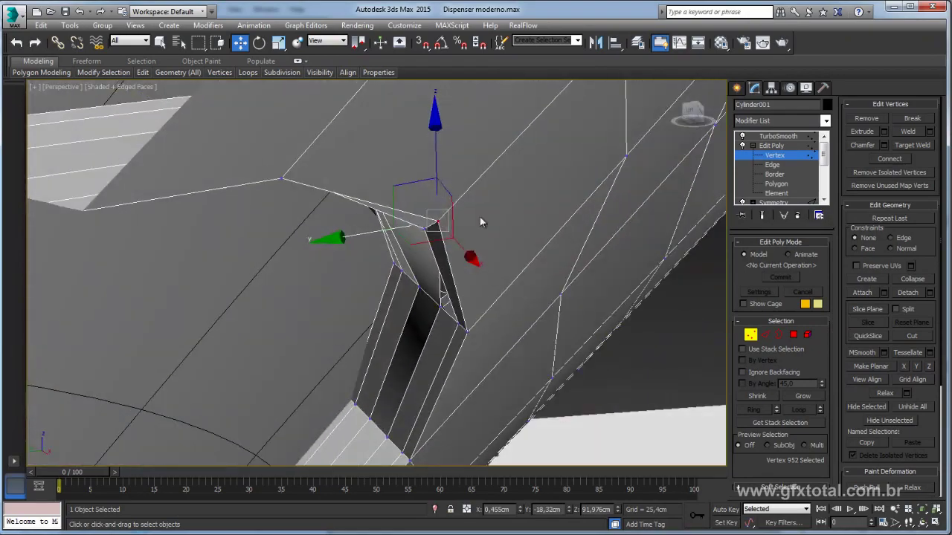
click(419, 190)
drag(419, 190, 420, 194)
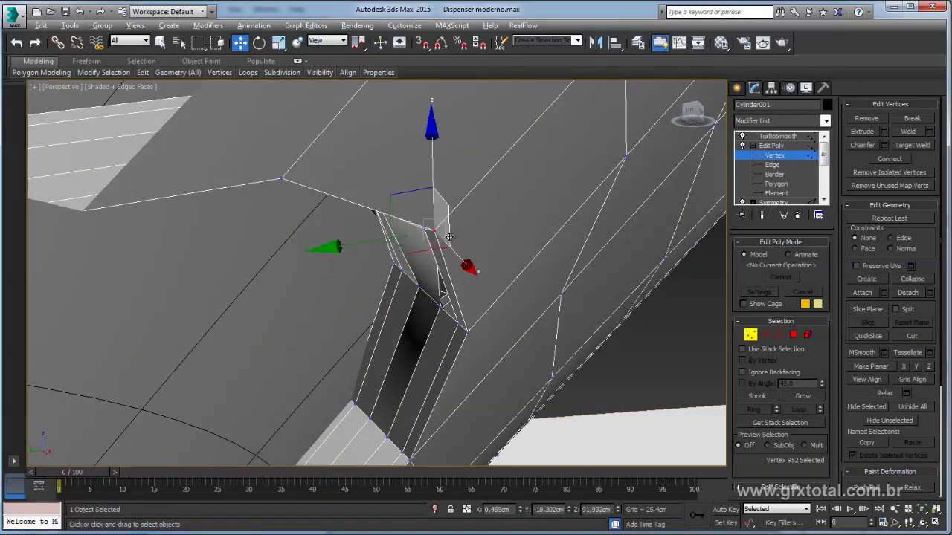
mouse_move(420, 195)
alt+middle_down()
mouse_move(493, 214)
mouse_move(446, 195)
mouse_move(476, 223)
alt+middle_up()
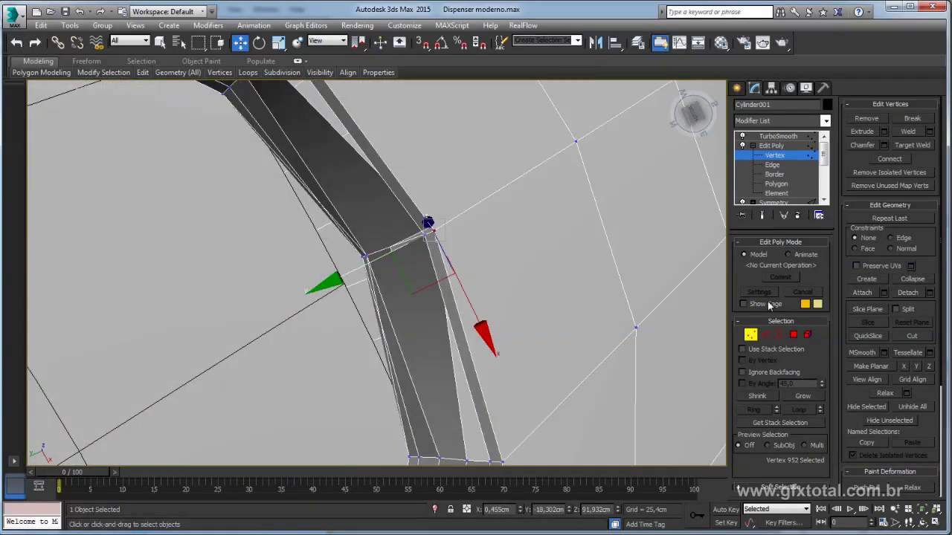
Step: Delete three stray face bands at the corner and select the leftover sliver faces
click(792, 336)
click(439, 255)
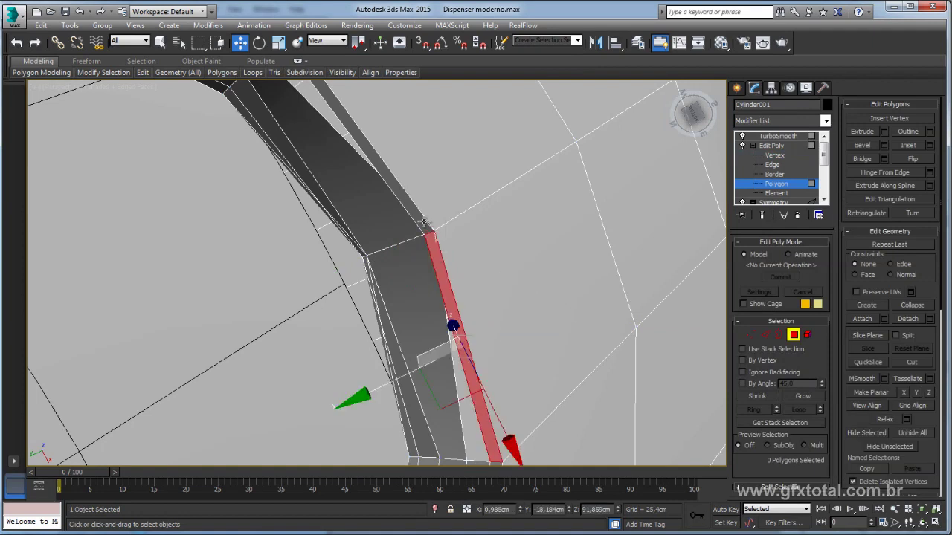
key(Delete)
click(425, 253)
key(Delete)
click(404, 230)
key(Delete)
alt+middle_drag(395, 237, 402, 254)
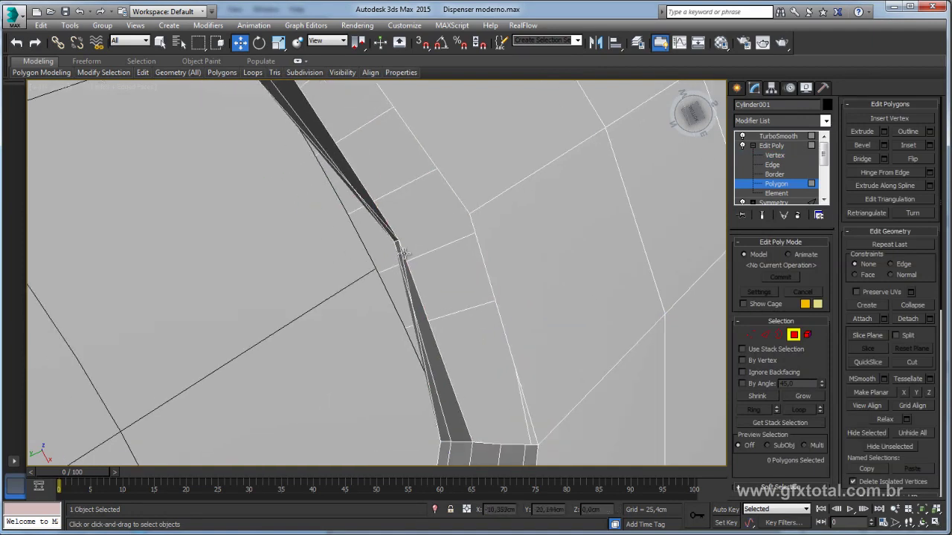
click(419, 299)
ctrl+click(399, 255)
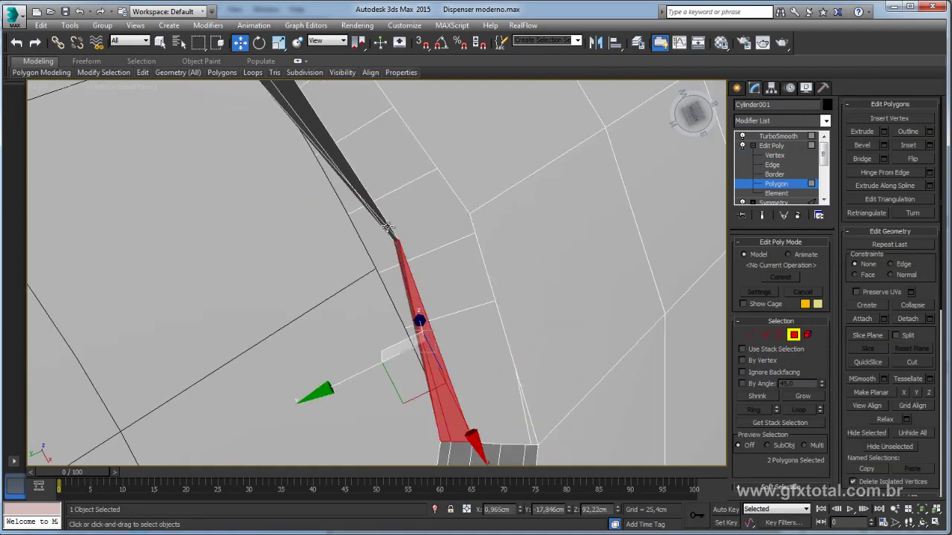
ctrl+click(387, 226)
mouse_move(388, 226)
alt+middle_down()
mouse_move(401, 216)
mouse_move(357, 220)
alt+middle_up()
scroll(357, 219, up, 3)
Step: Delete the sliver faces and bridge the open corner edges to close the notch gap
key(ctrl+d)
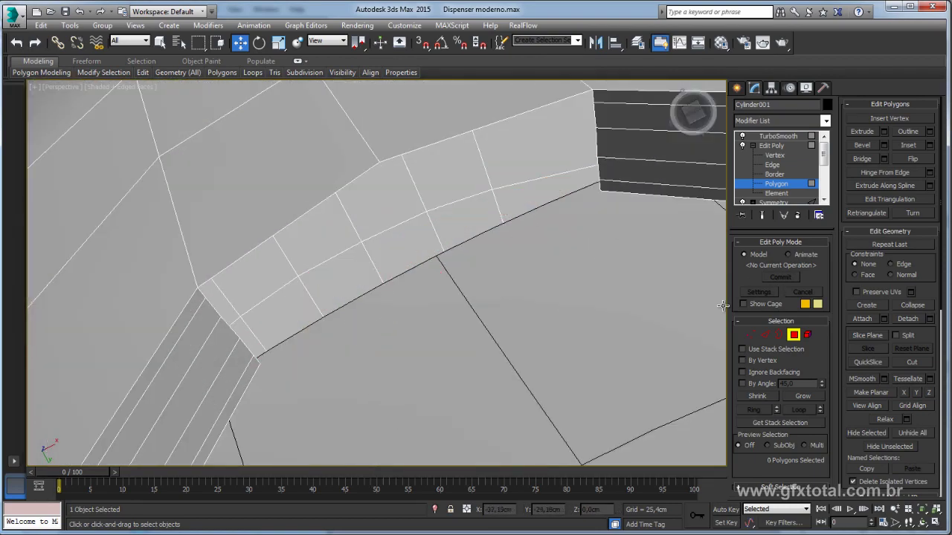
click(764, 335)
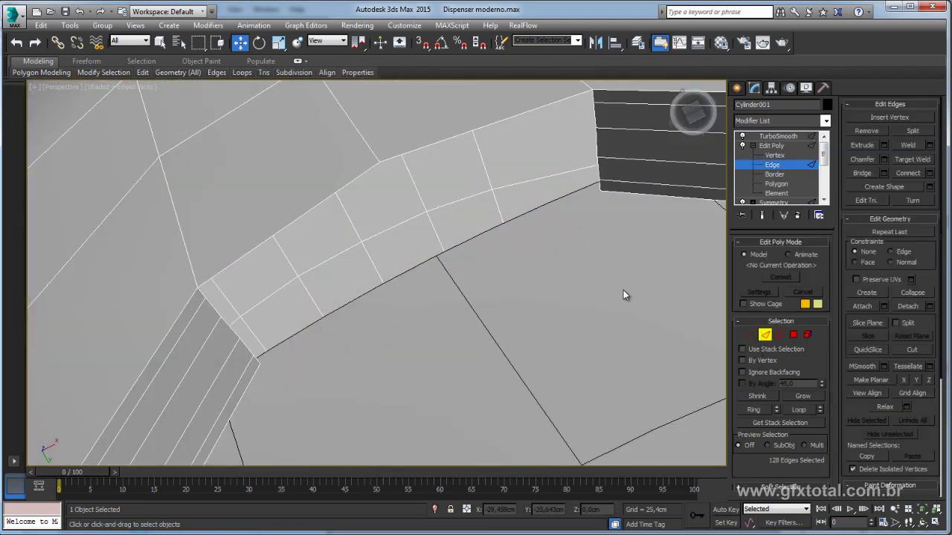
click(600, 187)
ctrl+click(602, 174)
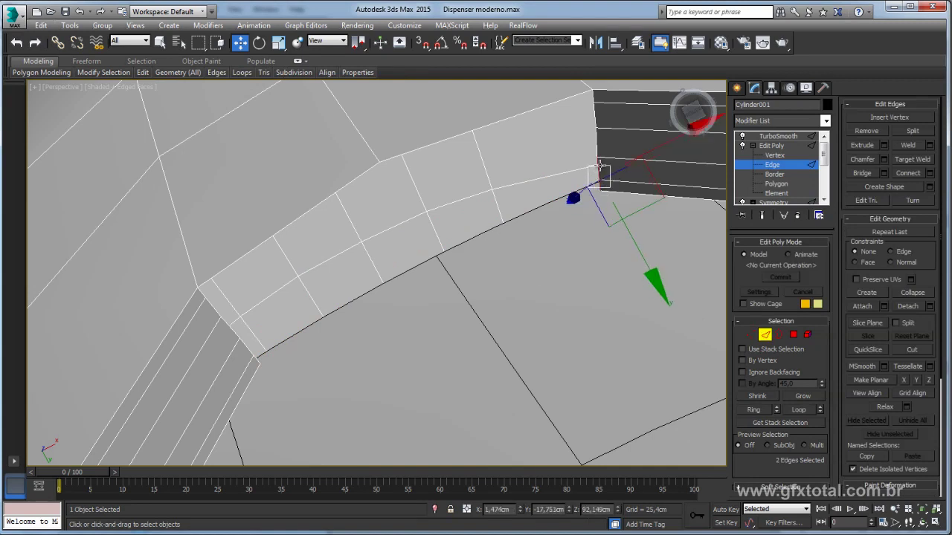
ctrl+click(595, 145)
ctrl+click(593, 99)
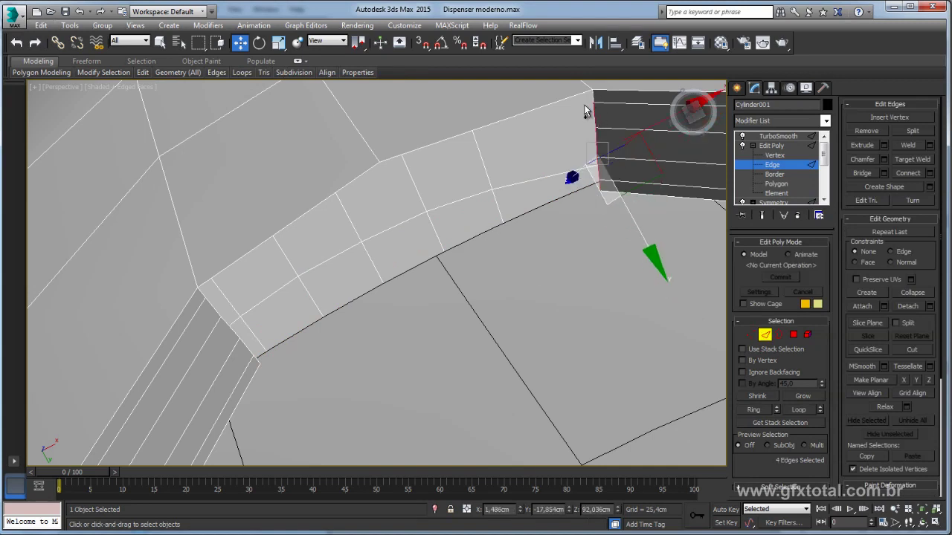
ctrl+click(599, 184)
ctrl+click(208, 299)
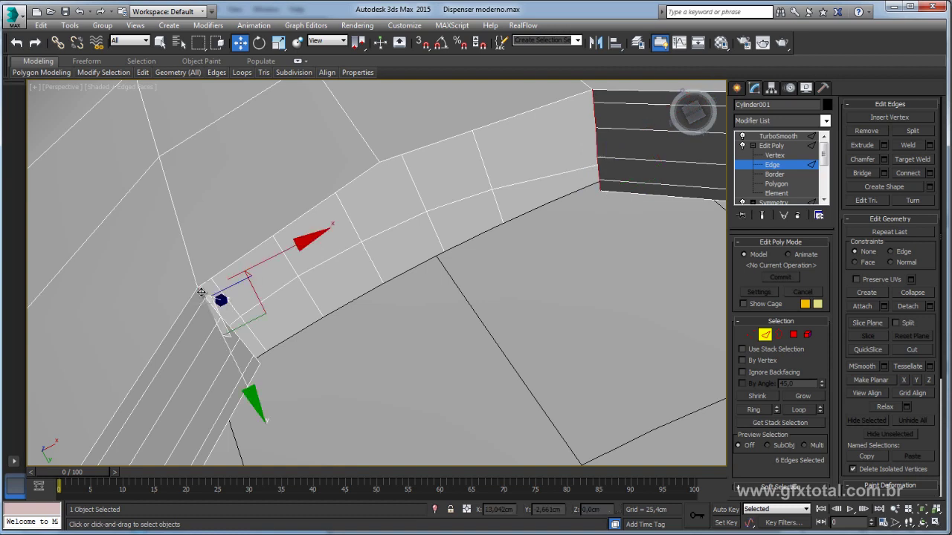
ctrl+click(218, 313)
ctrl+click(231, 328)
ctrl+click(242, 345)
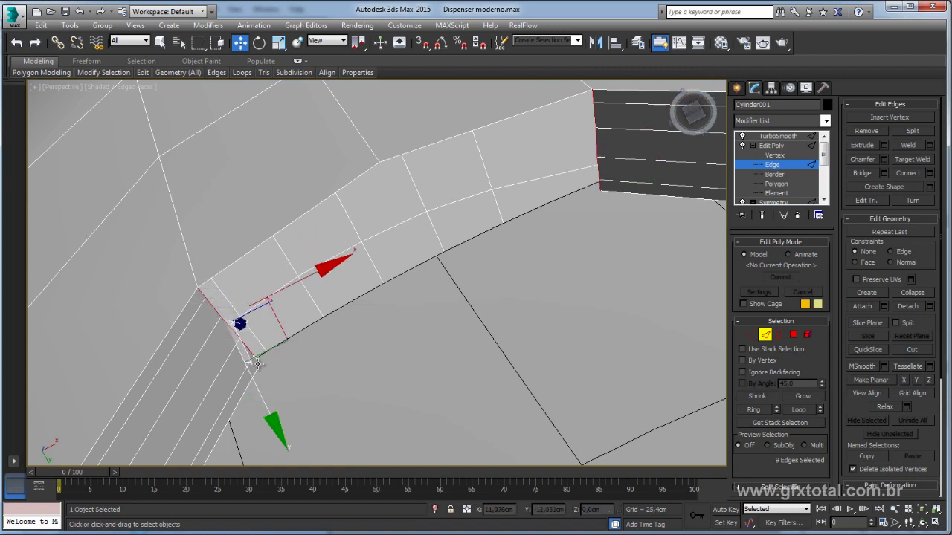
ctrl+click(248, 351)
click(872, 175)
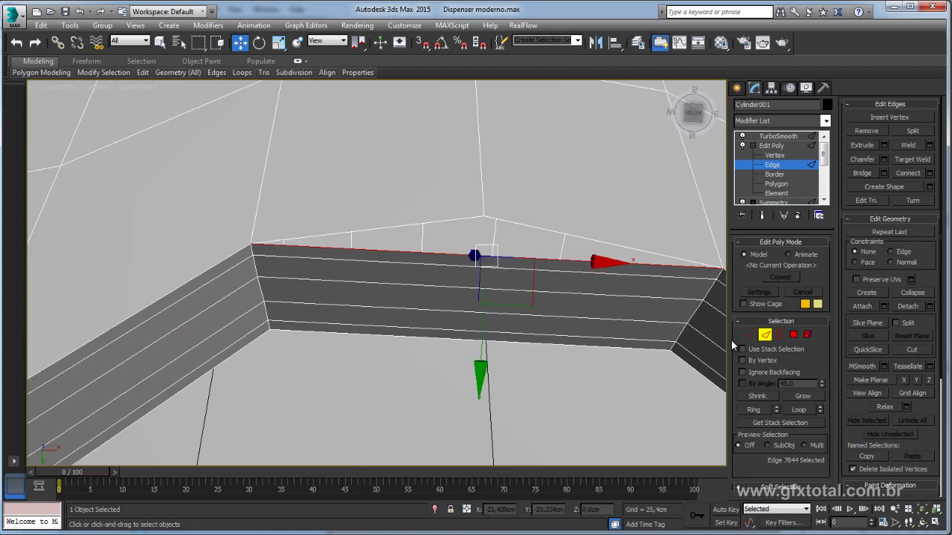
Step: Connect the strip's edge ring with one new loop and slide it into place
click(753, 410)
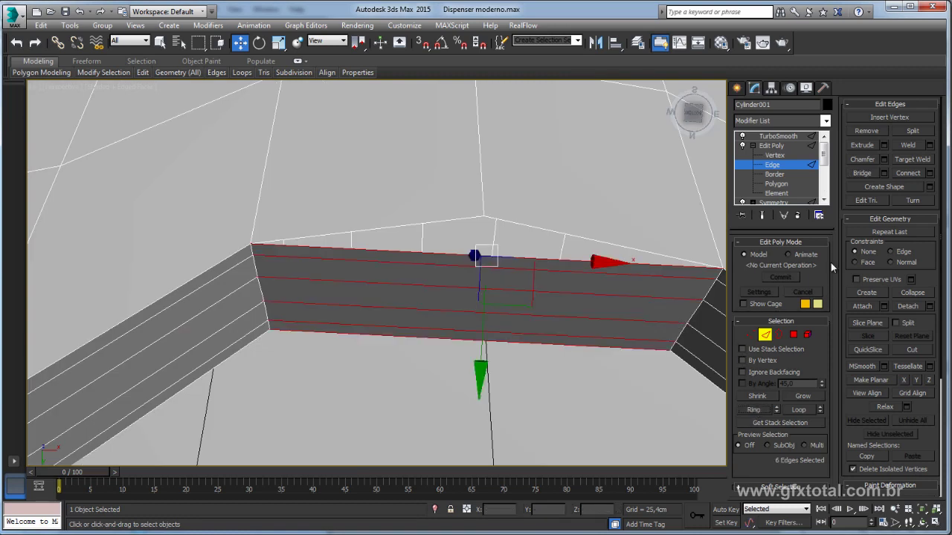
click(928, 173)
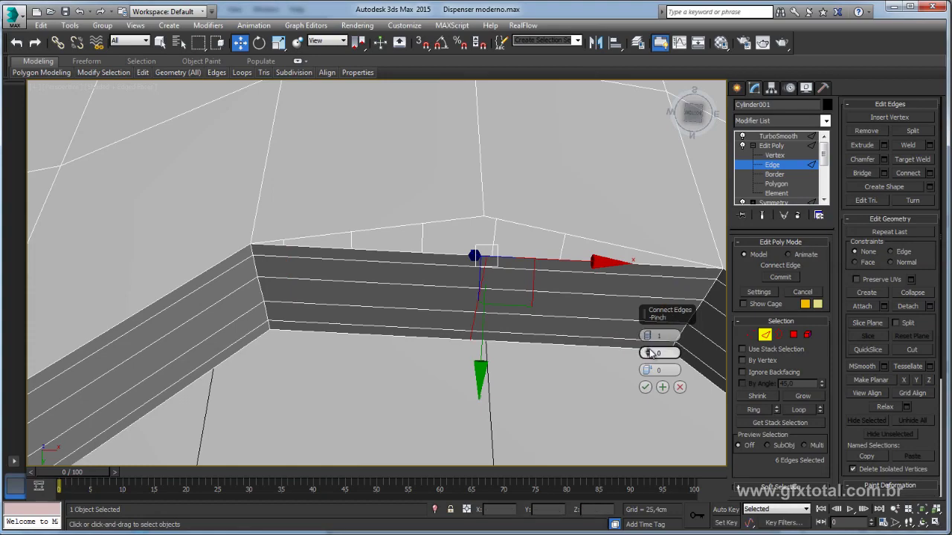
click(645, 386)
mouse_move(516, 272)
alt+middle_down()
mouse_move(503, 303)
mouse_move(446, 265)
alt+middle_up()
drag(447, 265, 474, 230)
alt+middle_drag(474, 231, 652, 269)
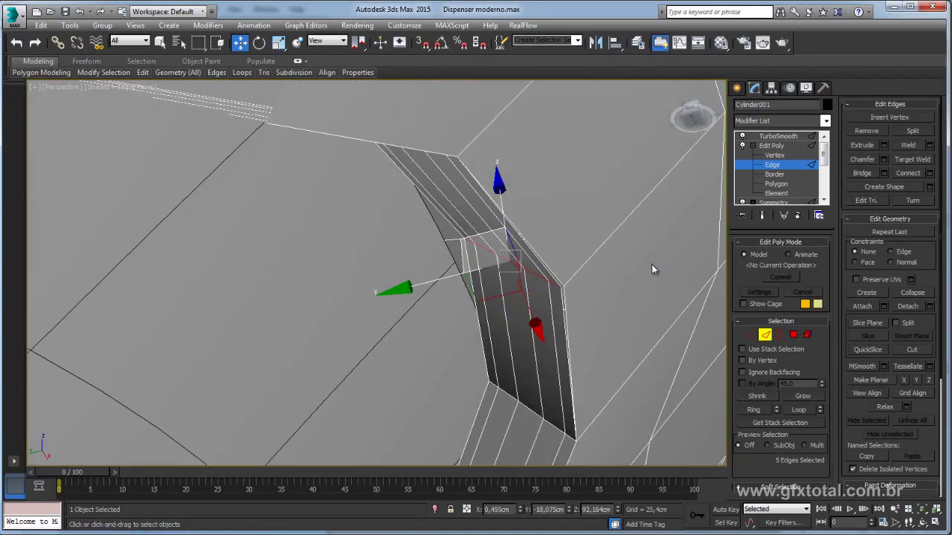
Step: Target-weld the stray vertex onto the notch corner vertex
click(775, 155)
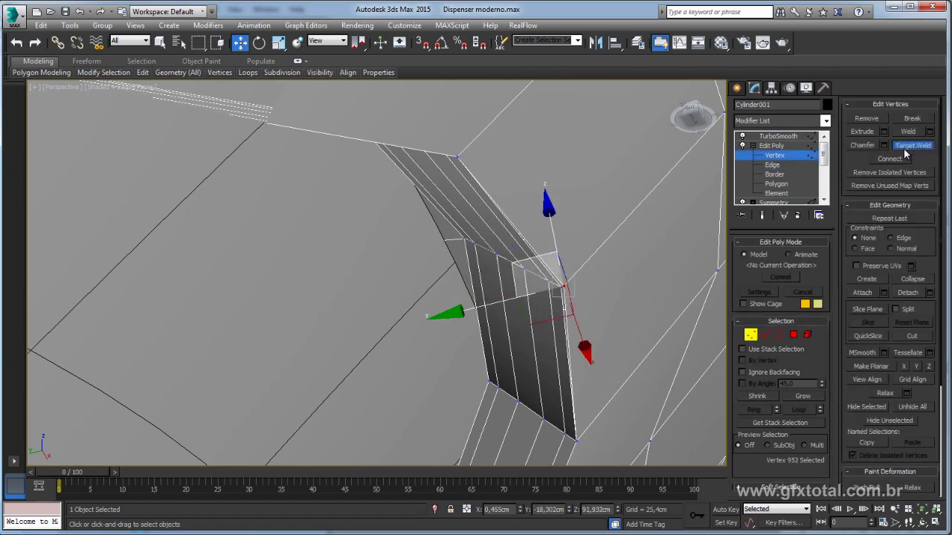
click(560, 287)
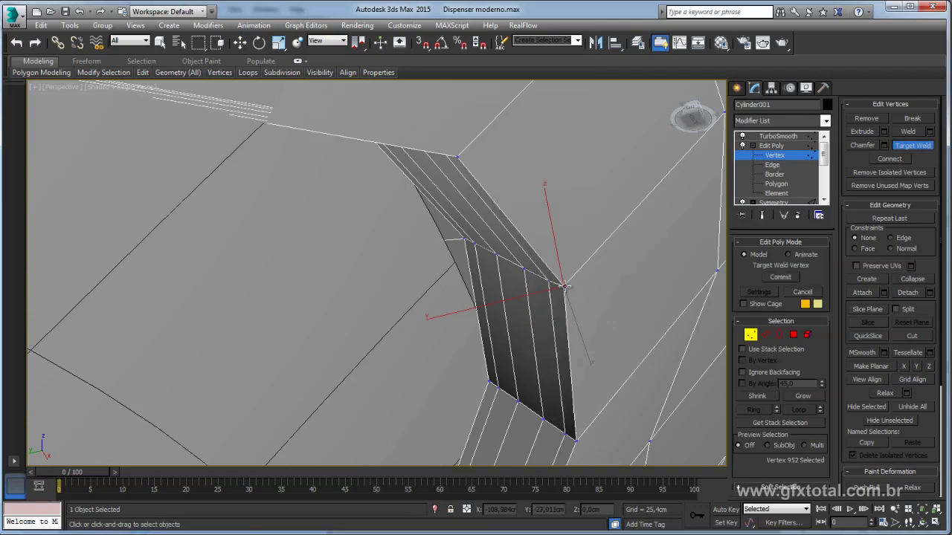
key(w)
mouse_move(603, 272)
alt+middle_down()
mouse_move(607, 283)
mouse_move(587, 262)
alt+middle_up()
scroll(597, 290, down, 5)
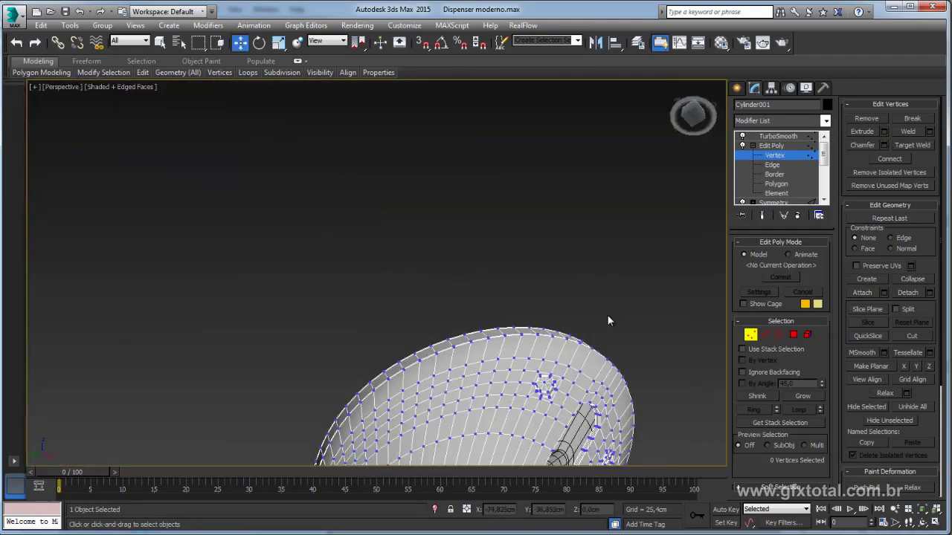
scroll(593, 360, up, 5)
alt+middle_drag(581, 392, 565, 371)
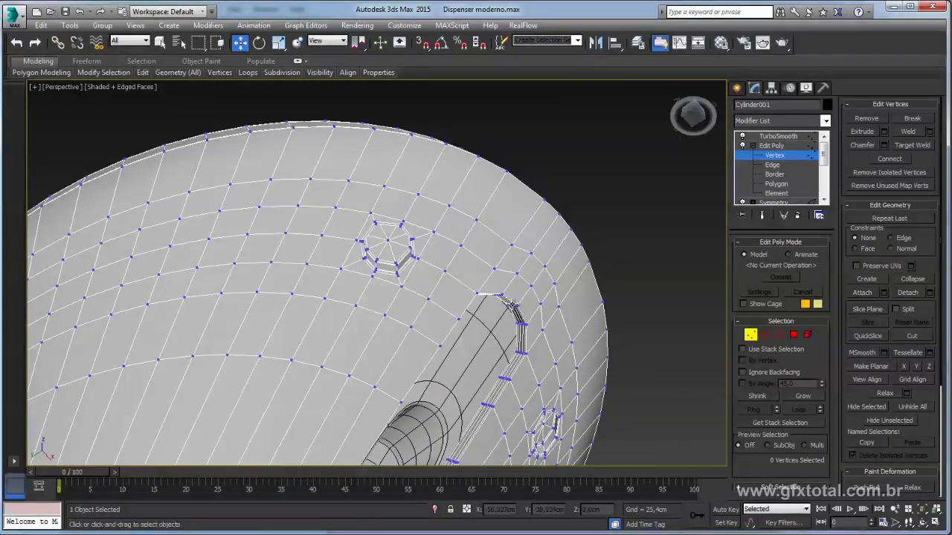
scroll(565, 372, up, 2)
Step: Exit vertex editing and show the dispenser with TurboSmooth active from a low side view
click(771, 145)
click(753, 146)
click(775, 137)
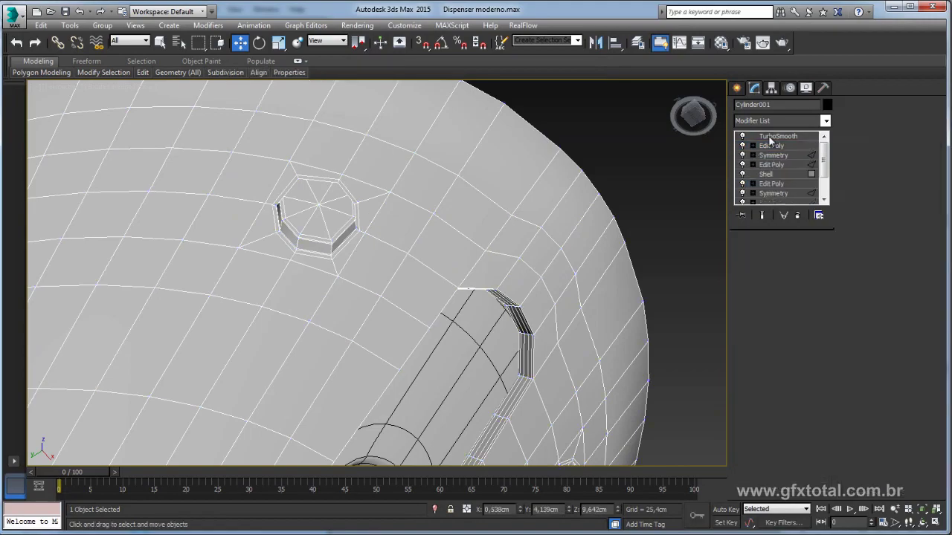
click(671, 233)
mouse_move(623, 260)
alt+middle_down()
mouse_move(578, 293)
mouse_move(520, 274)
mouse_move(543, 284)
mouse_move(529, 291)
mouse_move(546, 302)
mouse_move(478, 210)
mouse_move(567, 146)
mouse_move(601, 228)
mouse_move(593, 196)
mouse_move(565, 186)
alt+middle_up()
click(530, 295)
scroll(546, 302, down, 3)
Step: Add a Symmetry modifier to the dispenser body with Flip enabled and a 0,1cm threshold
scroll(622, 184, up, 3)
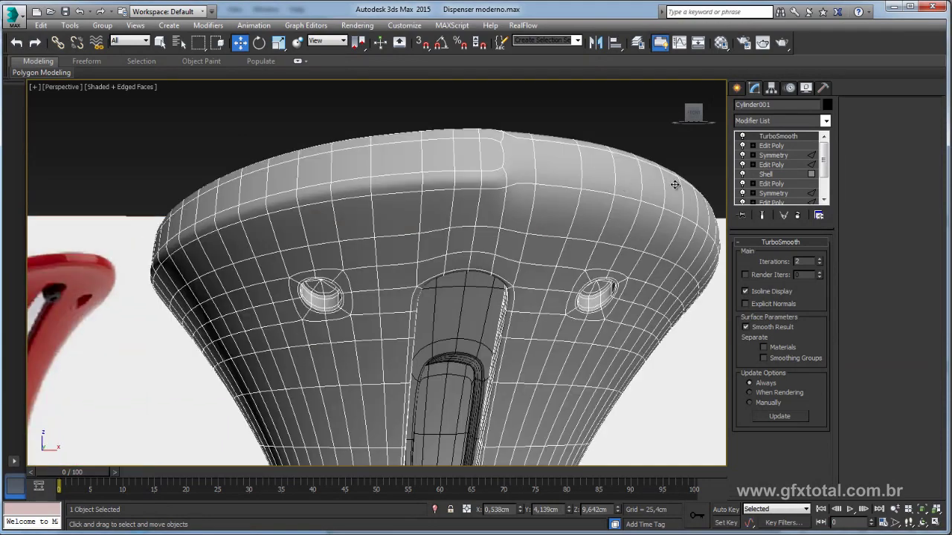
click(753, 146)
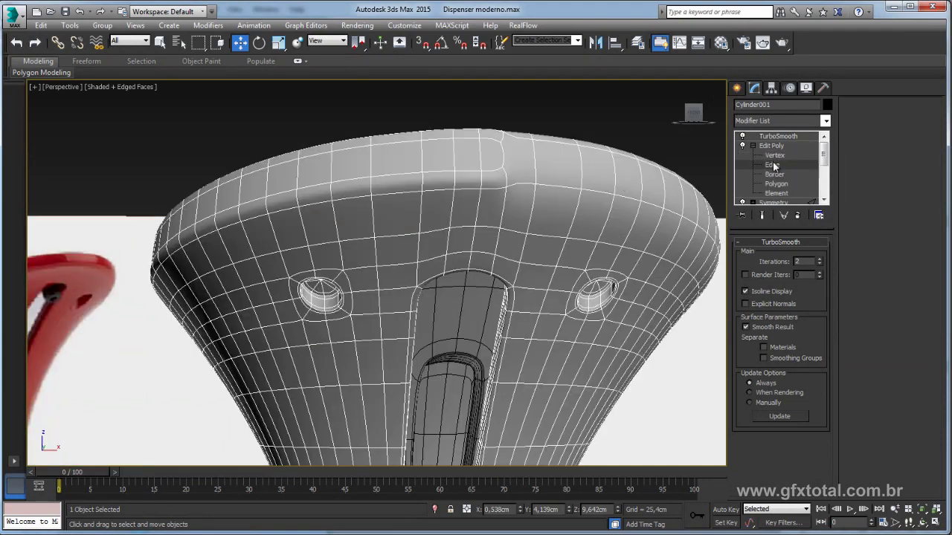
click(771, 164)
mouse_move(479, 201)
alt+middle_down()
mouse_move(531, 169)
mouse_move(535, 152)
alt+middle_up()
alt+middle_drag(643, 179, 642, 255)
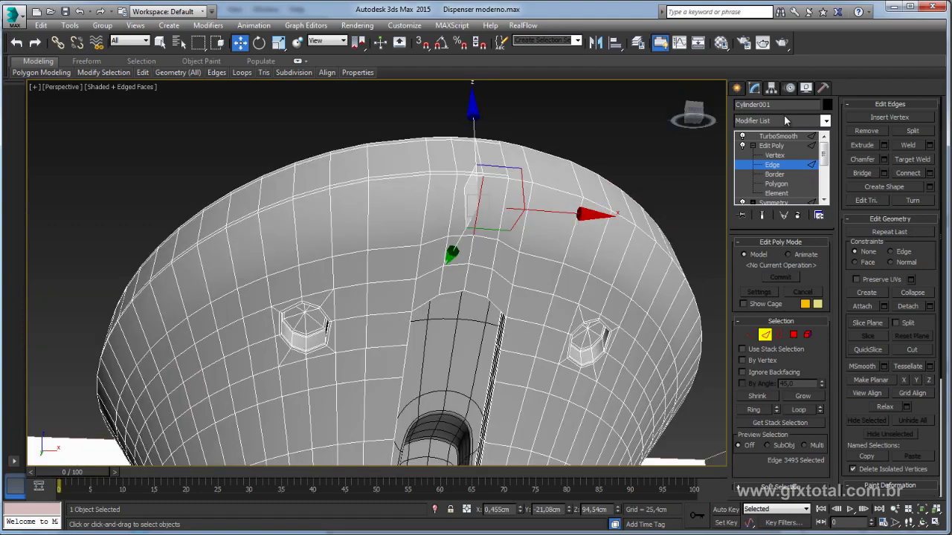
click(825, 121)
scroll(773, 335, down, 10)
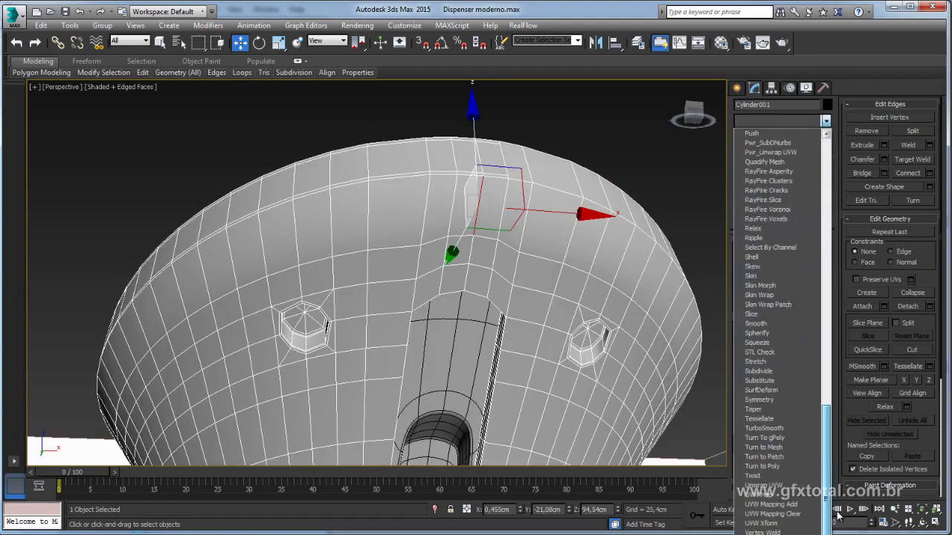
click(771, 402)
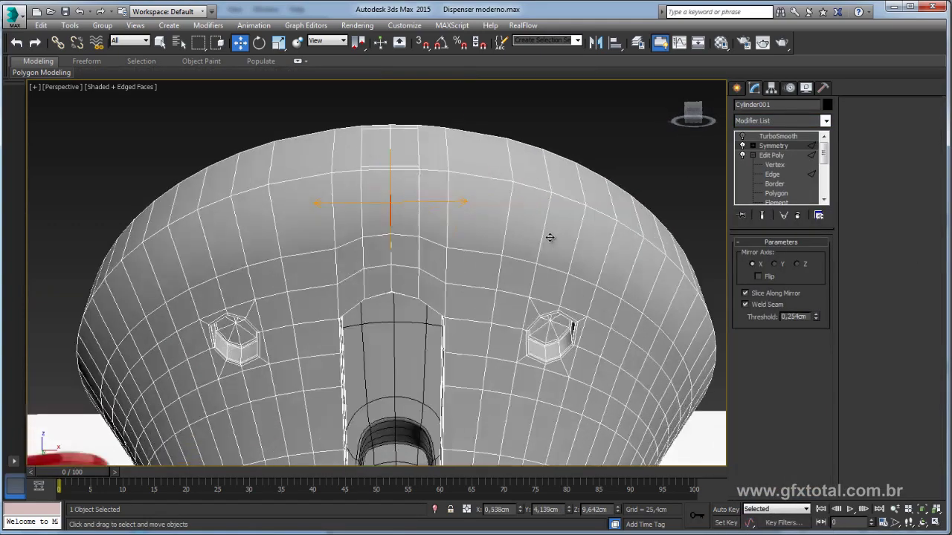
click(758, 275)
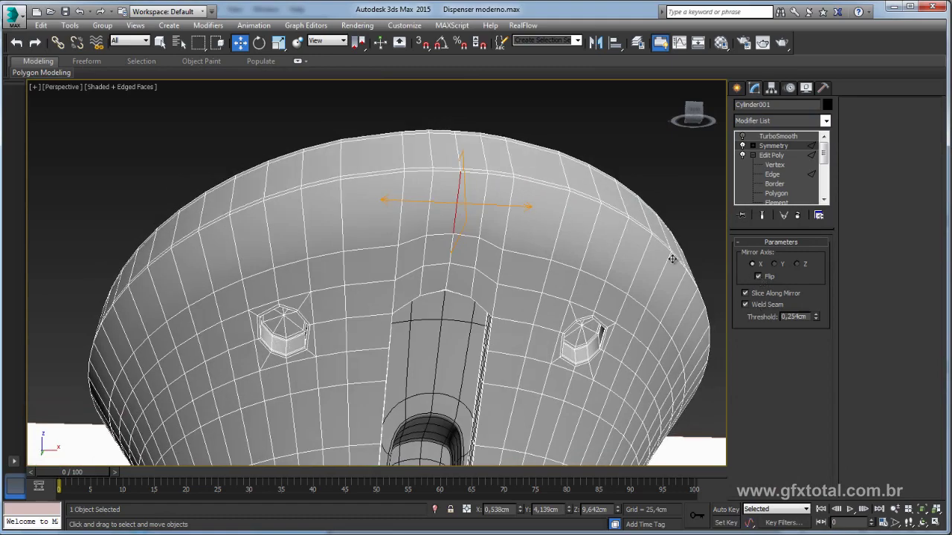
Step: Orbit and zoom around the mirrored body to check the slot and seam
mouse_move(673, 259)
alt+middle_down()
mouse_move(573, 201)
mouse_move(558, 165)
alt+middle_up()
scroll(558, 164, down, 3)
scroll(538, 196, down, 3)
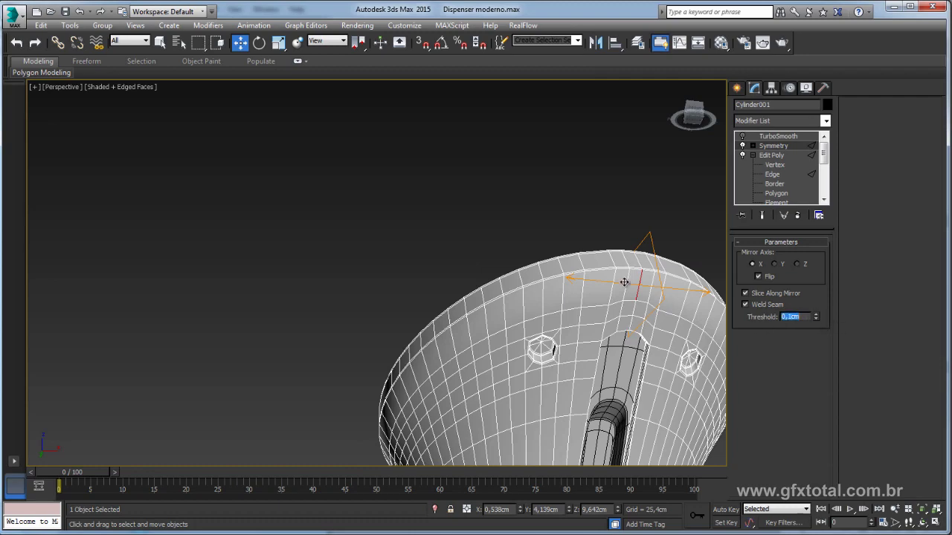
scroll(625, 282, up, 3)
scroll(669, 268, up, 3)
alt+middle_drag(644, 334, 484, 185)
scroll(451, 165, up, 2)
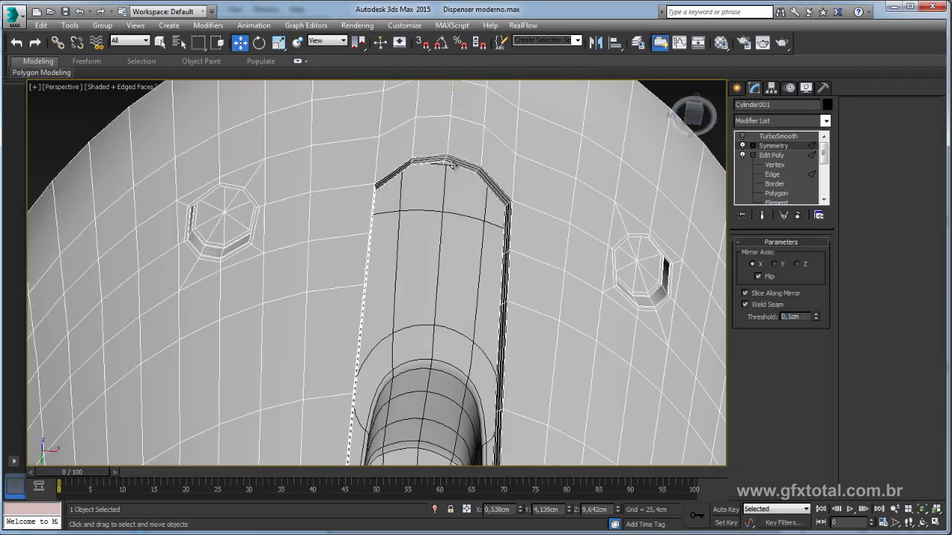
scroll(451, 165, up, 3)
scroll(424, 145, up, 3)
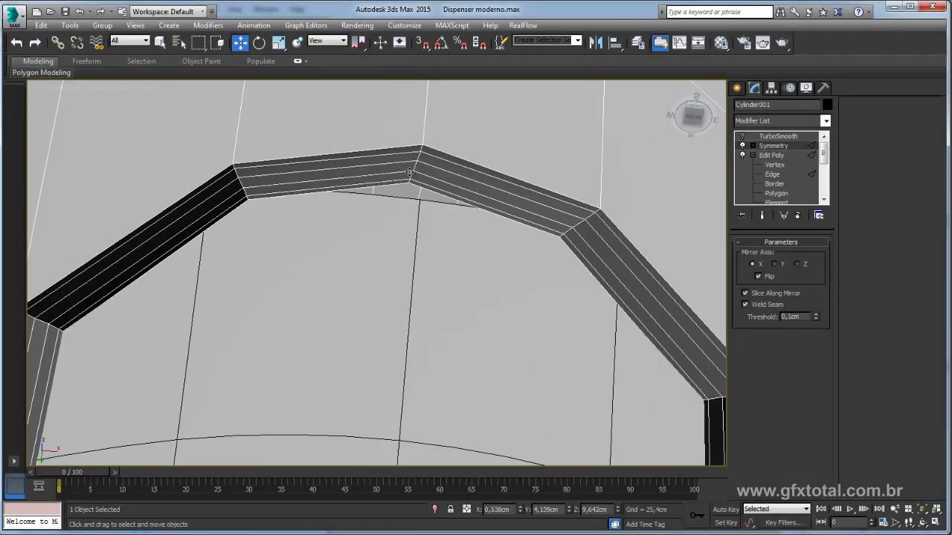
scroll(626, 187, down, 5)
scroll(609, 218, up, 5)
alt+middle_drag(610, 219, 690, 162)
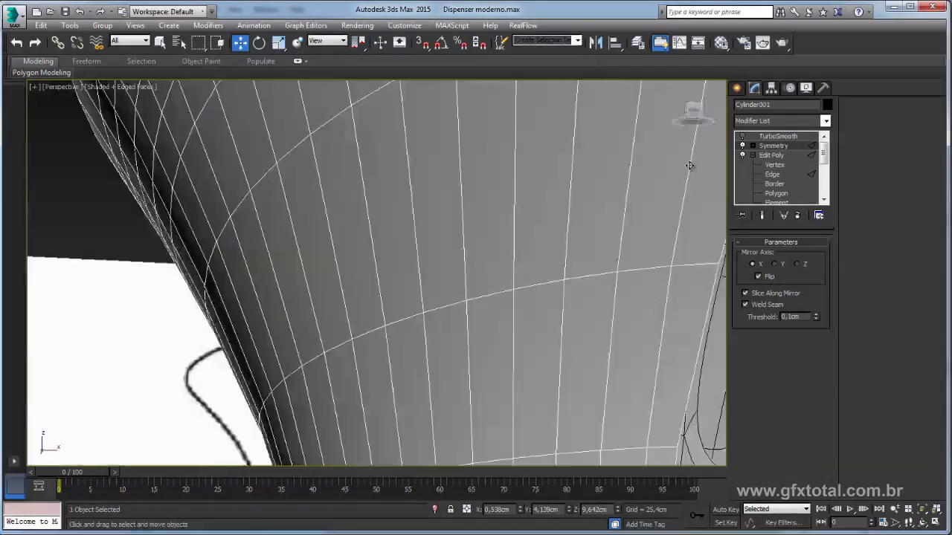
scroll(686, 191, down, 2)
scroll(687, 191, down, 3)
Step: Convert the dispenser body to a single Editable Poly
right_click(496, 158)
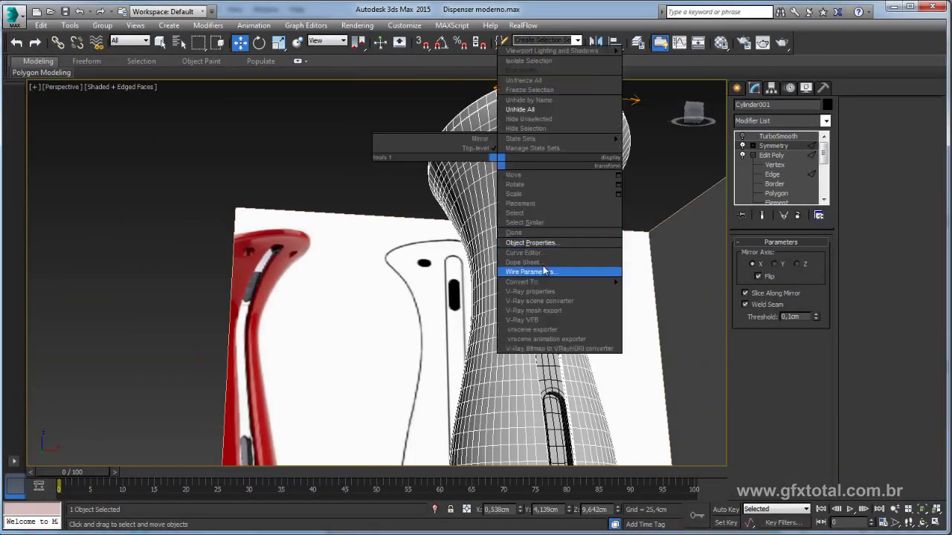
mouse_move(523, 282)
click(662, 287)
scroll(629, 206, up, 3)
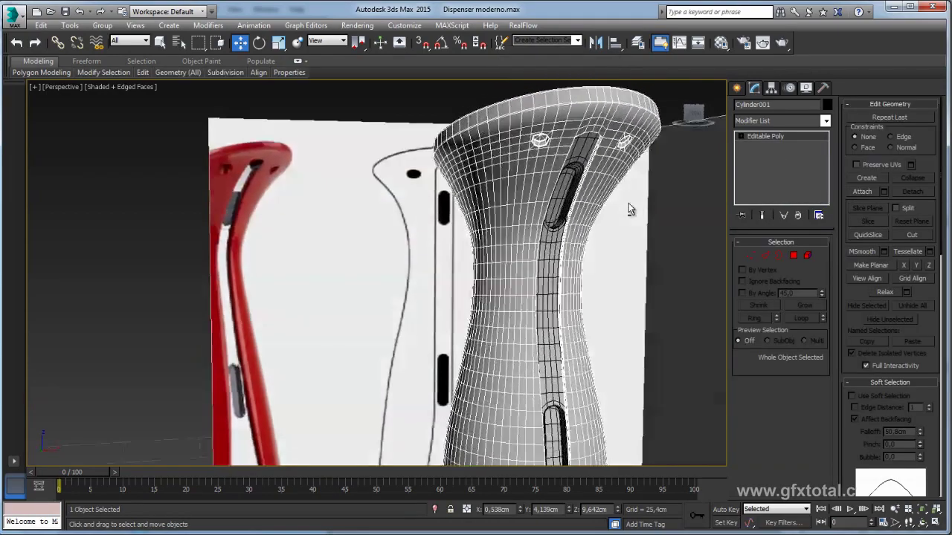
mouse_move(629, 206)
alt+middle_down()
mouse_move(608, 210)
mouse_move(714, 159)
alt+middle_up()
scroll(617, 207, up, 2)
Step: Paste the copied 2-iteration TurboSmooth above Editable Poly, deselect, and inspect the smoothed top
right_click(805, 140)
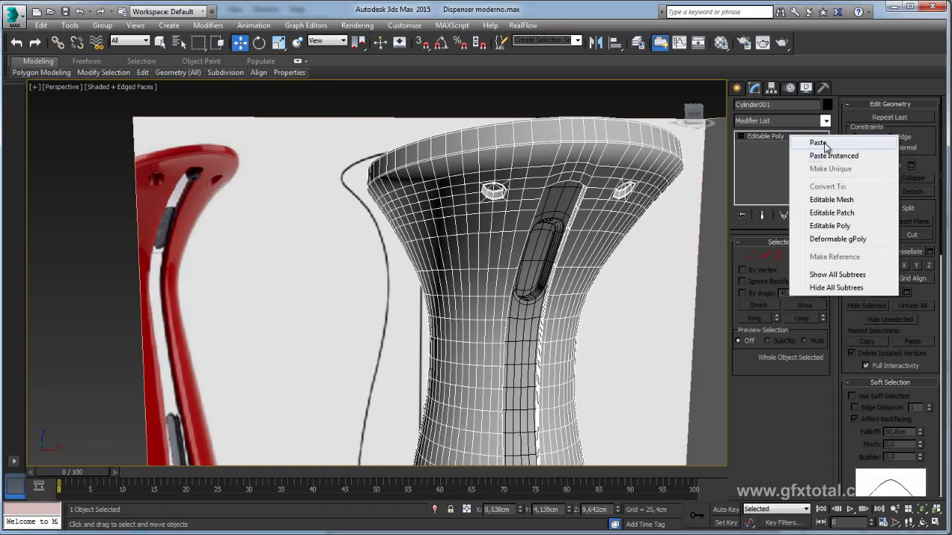
click(817, 142)
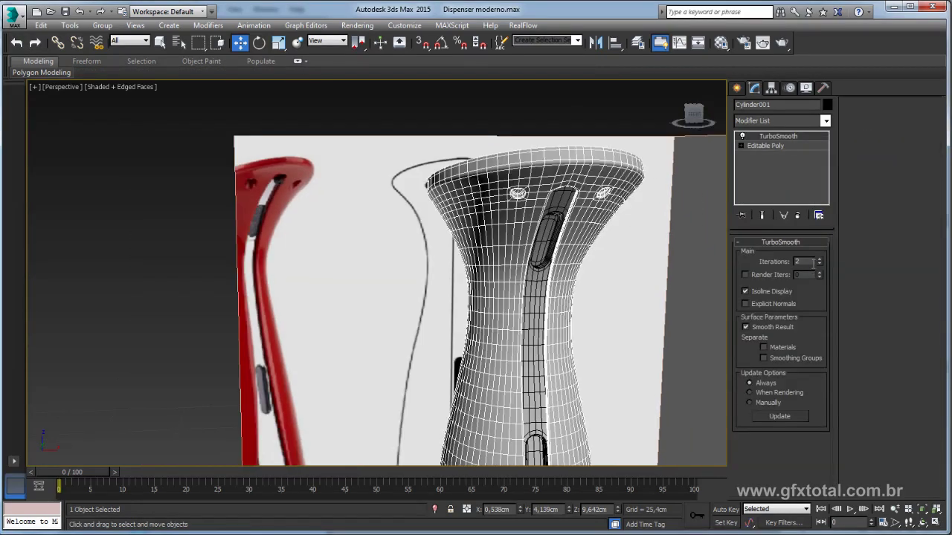
scroll(708, 256, down, 6)
click(527, 167)
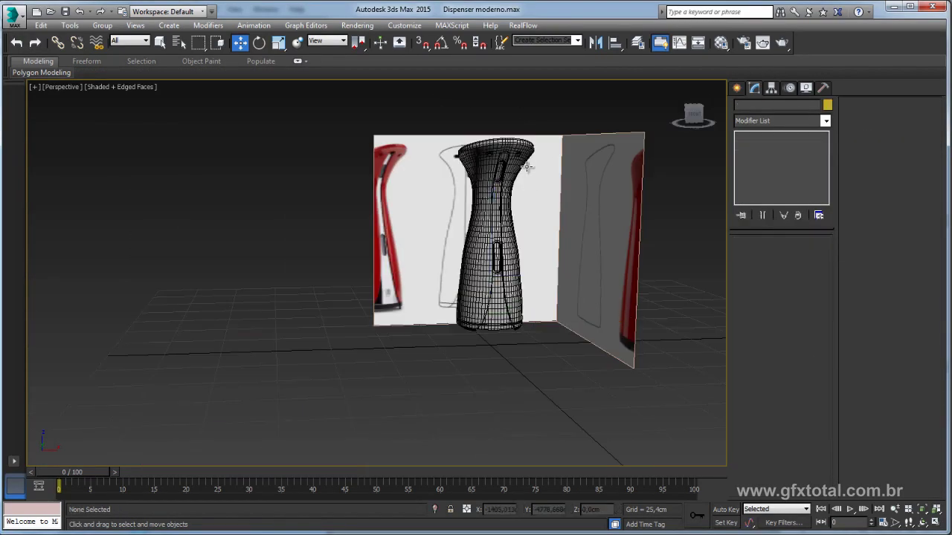
scroll(516, 273, up, 3)
scroll(516, 273, up, 2)
scroll(516, 274, up, 2)
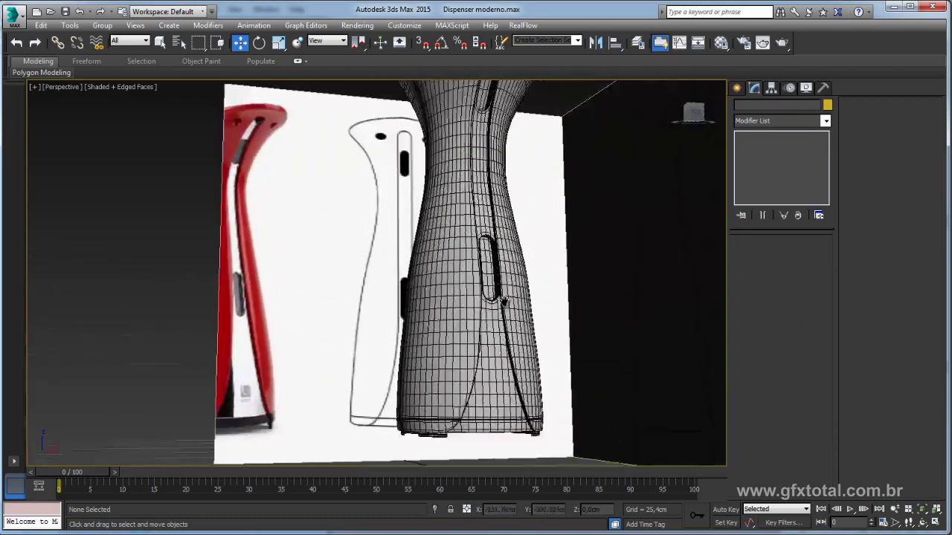
scroll(517, 274, up, 1)
alt+middle_drag(520, 267, 532, 223)
scroll(531, 219, up, 3)
scroll(531, 218, up, 3)
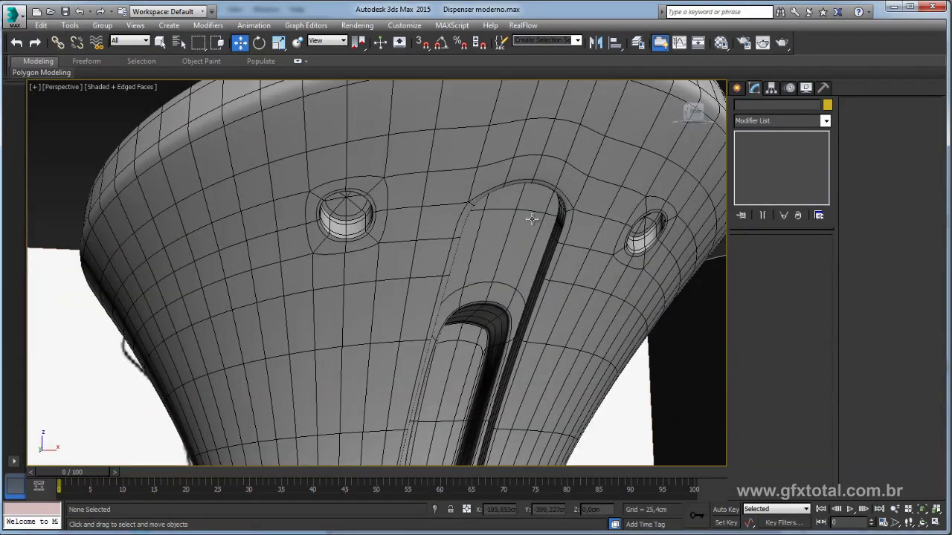
scroll(535, 216, down, 2)
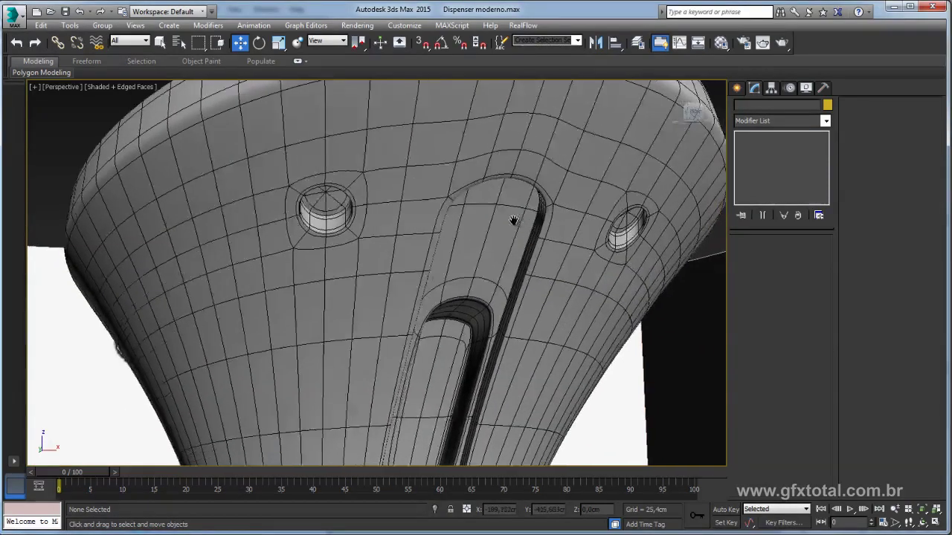
scroll(535, 216, down, 2)
scroll(535, 217, down, 2)
click(736, 87)
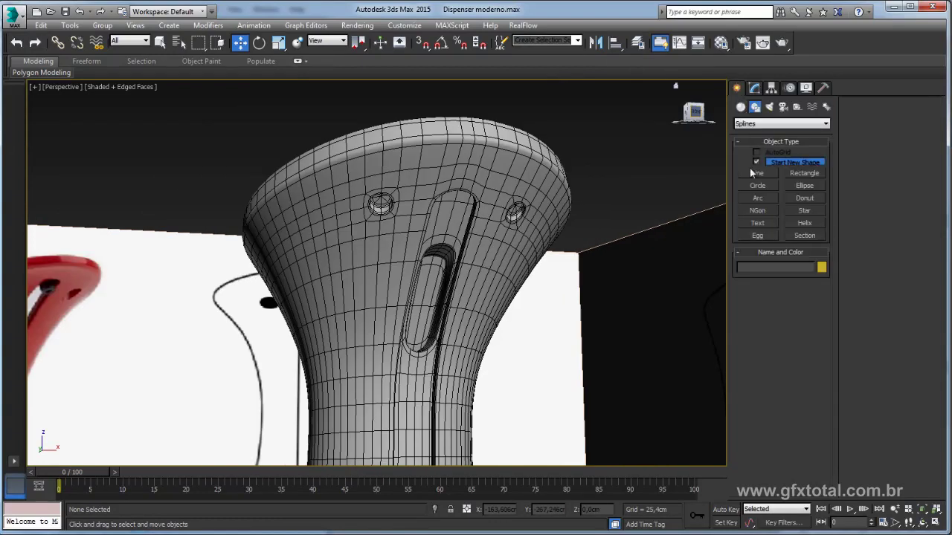
Step: Create a standard-primitive cylinder, Cylinder003, of radius 1,614cm and height 1,855cm
click(740, 106)
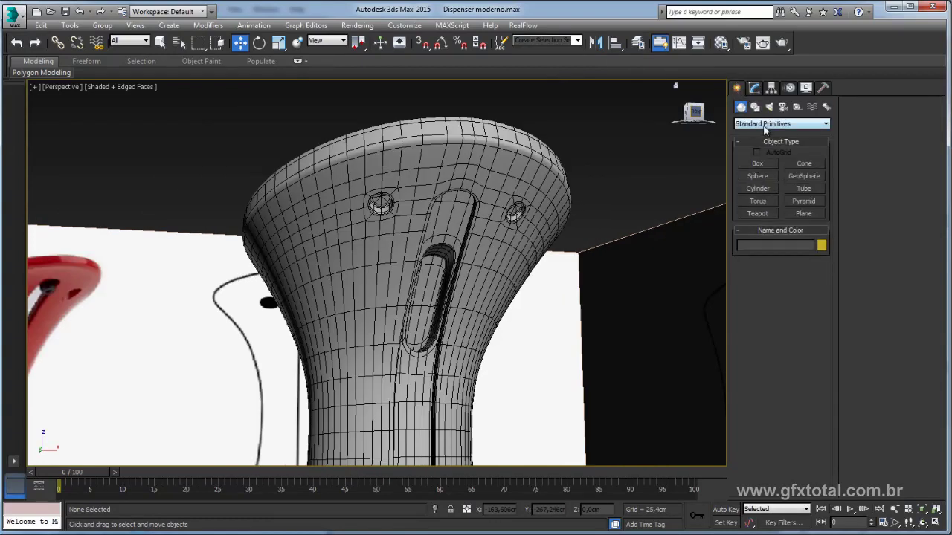
click(763, 124)
click(759, 134)
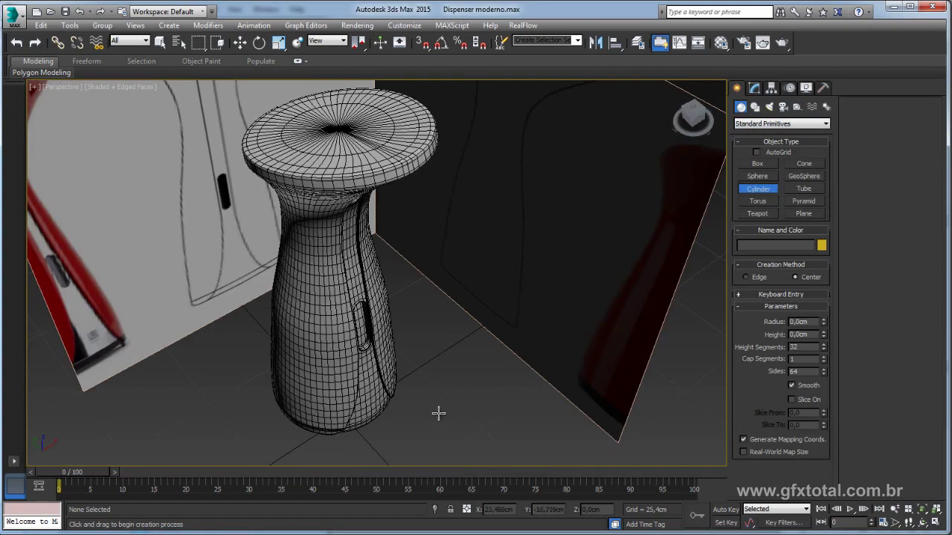
drag(438, 422, 442, 425)
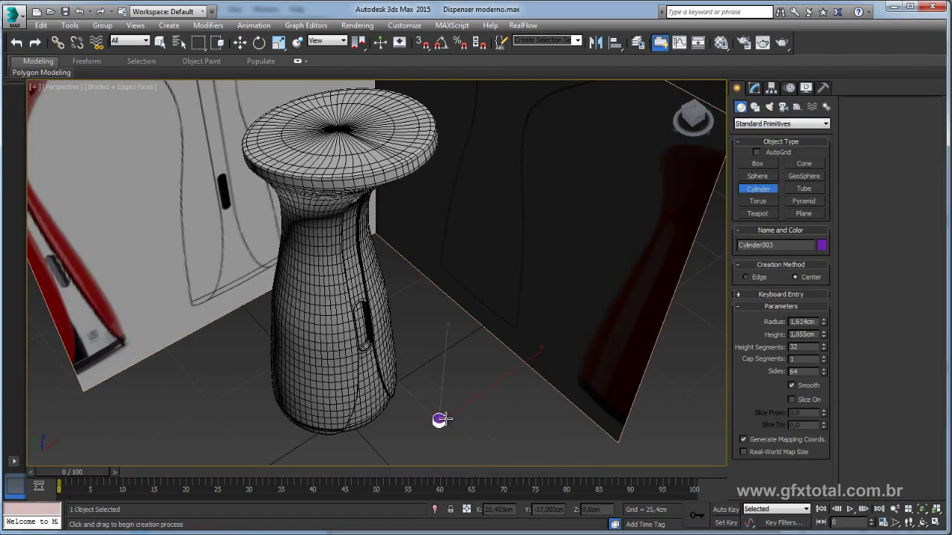
click(441, 419)
key(w)
key(z)
Step: Set Cylinder003 to 64 sides and 1 height segment, then convert it to Editable Poly
click(754, 88)
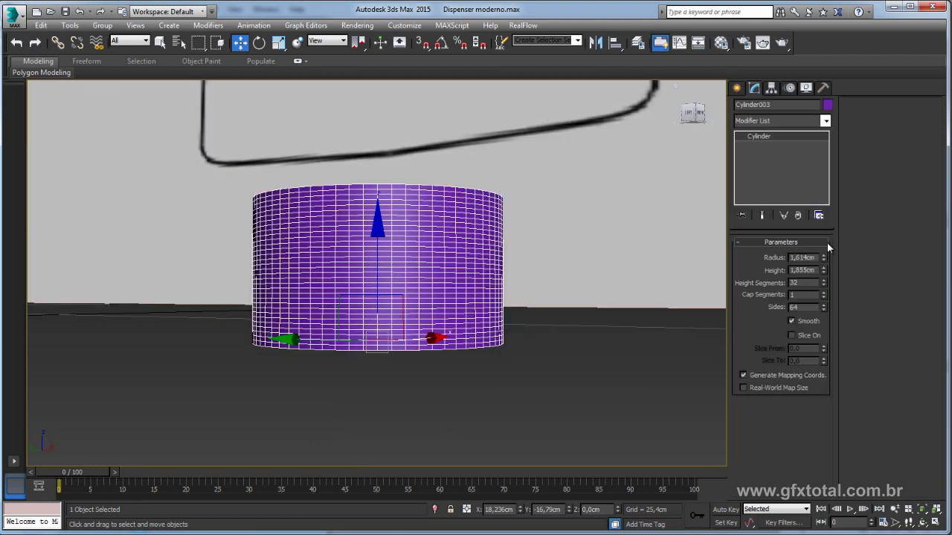
right_click(822, 283)
mouse_move(541, 291)
alt+middle_down()
mouse_move(531, 314)
mouse_move(409, 246)
alt+middle_up()
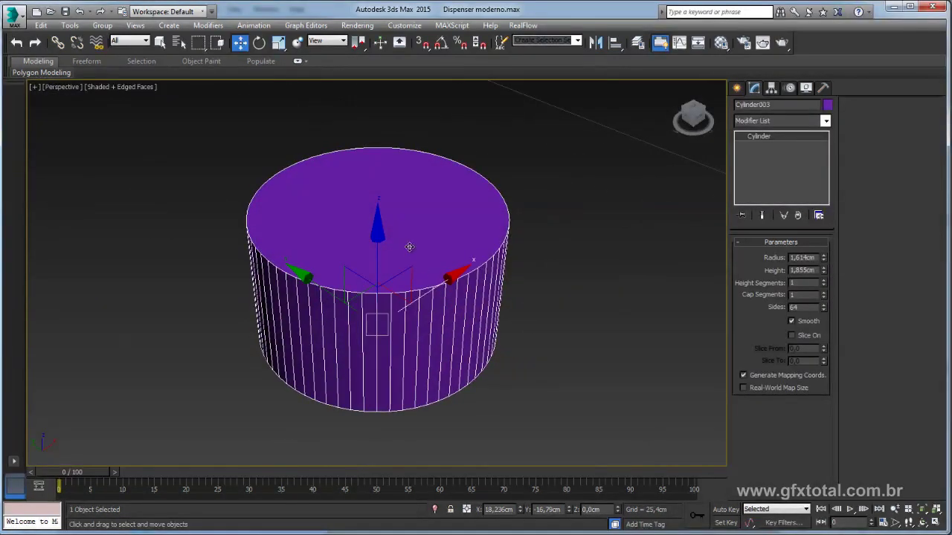
right_click(372, 221)
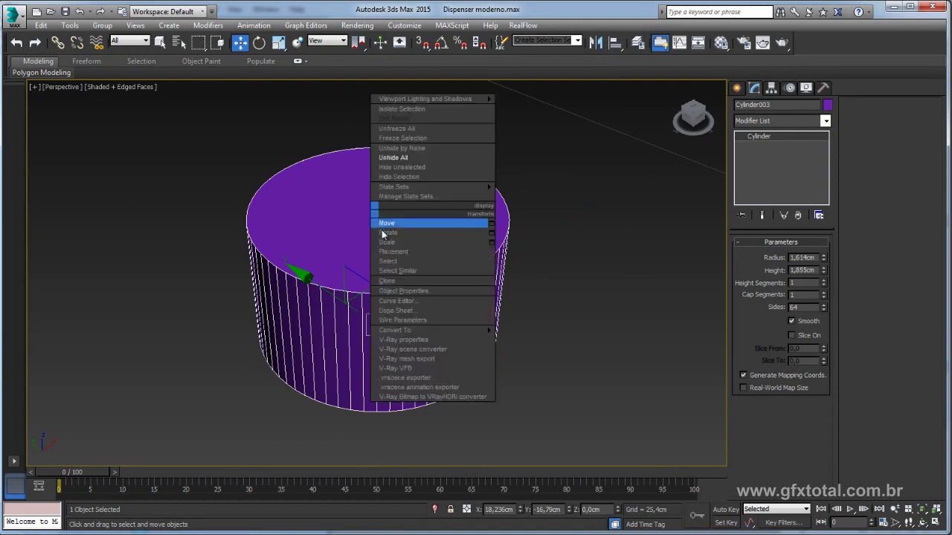
click(595, 336)
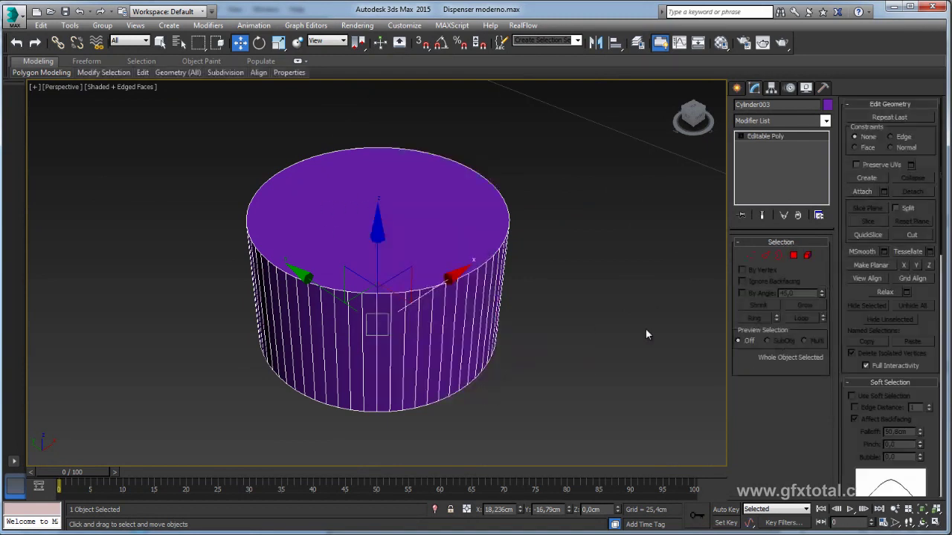
Step: Select the cylinder's top face, scale it down, and inset a thin border
click(800, 255)
click(393, 228)
key(e)
key(r)
drag(381, 206, 387, 222)
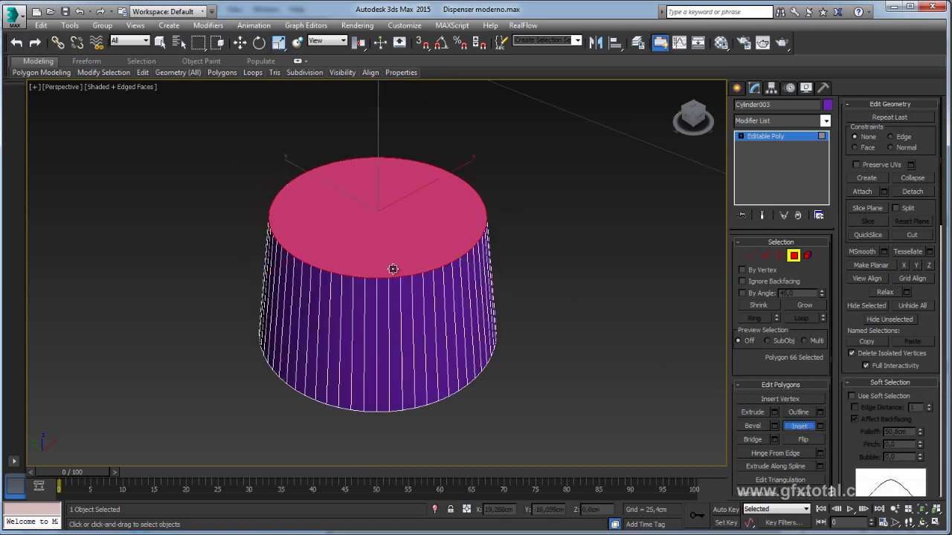
drag(392, 269, 388, 255)
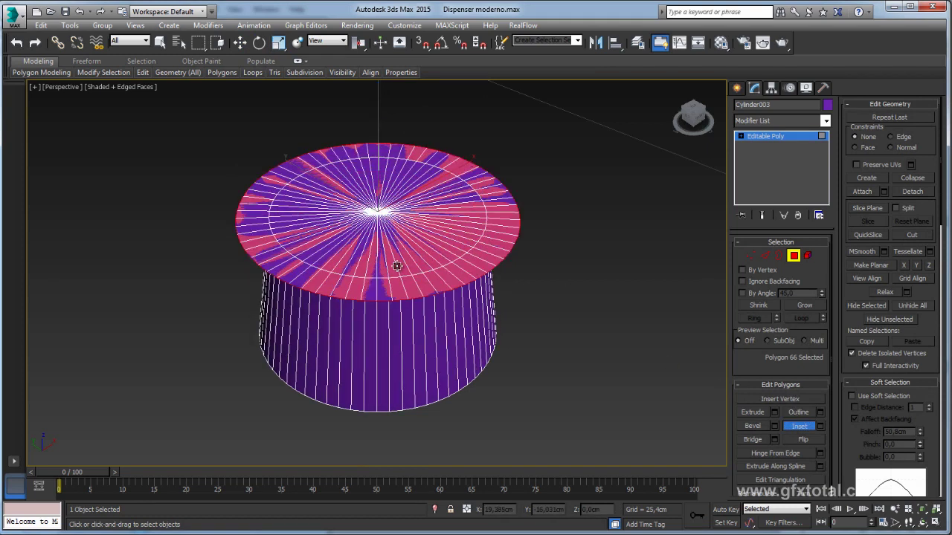
key(ctrl+z)
click(820, 426)
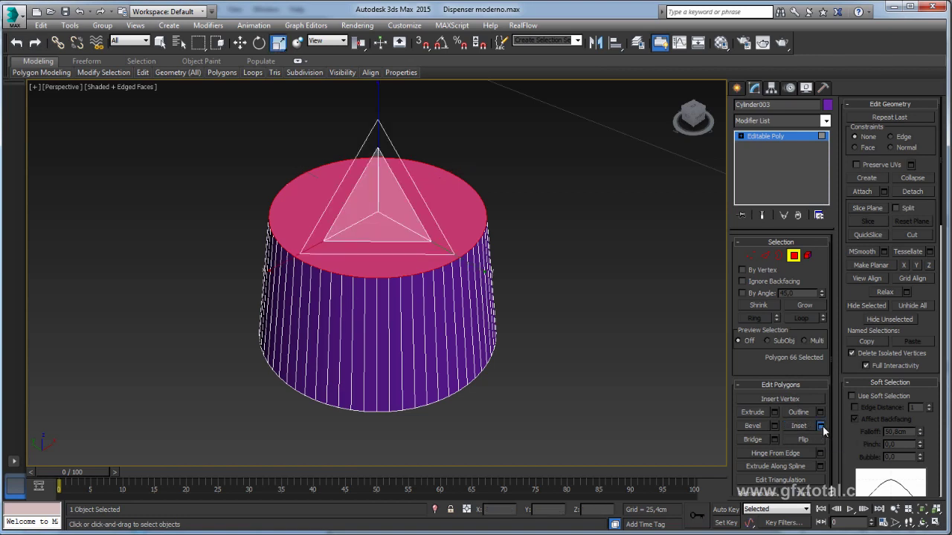
drag(647, 354, 647, 368)
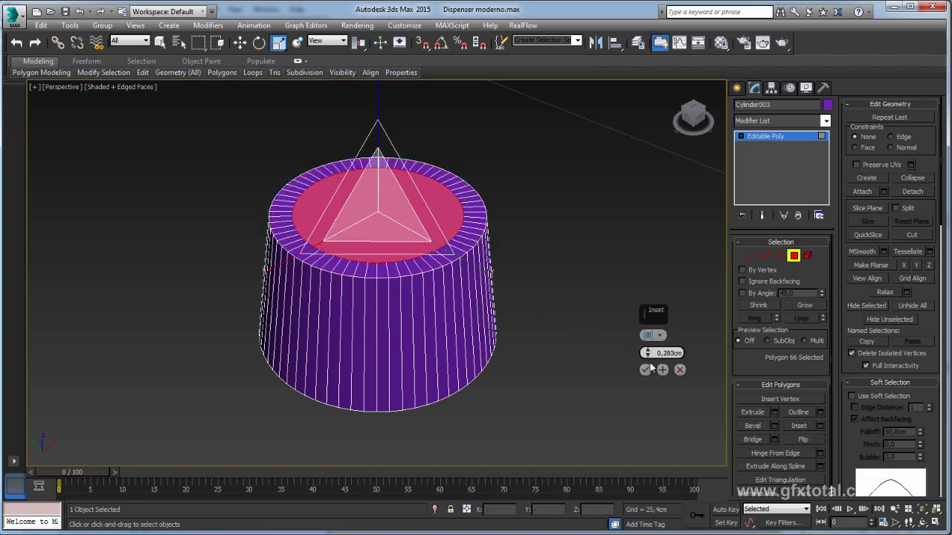
click(645, 369)
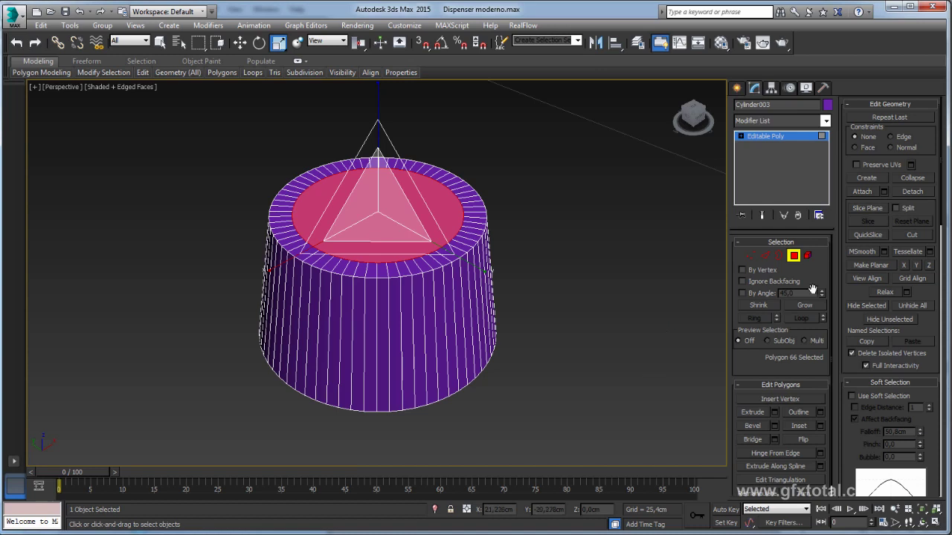
Step: Extrude the top face flat, inset a ring, and push the inner face slightly down
click(774, 413)
mouse_move(647, 353)
mouse_down()
mouse_move(645, 364)
mouse_move(646, 355)
mouse_up()
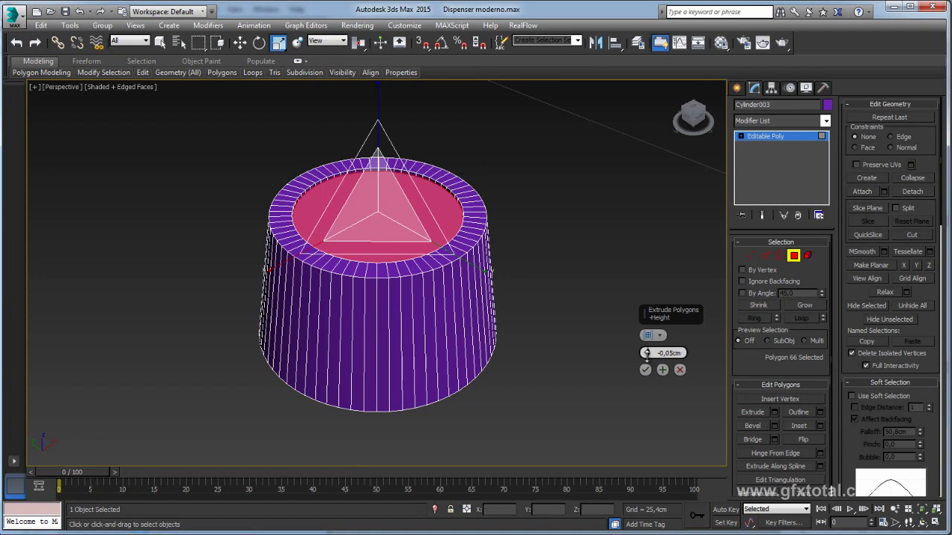
click(645, 370)
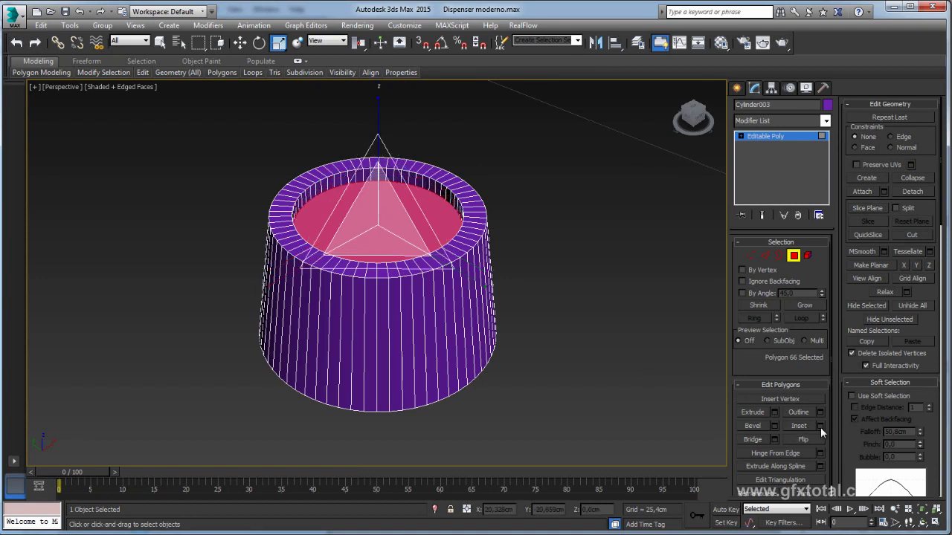
click(820, 427)
click(645, 369)
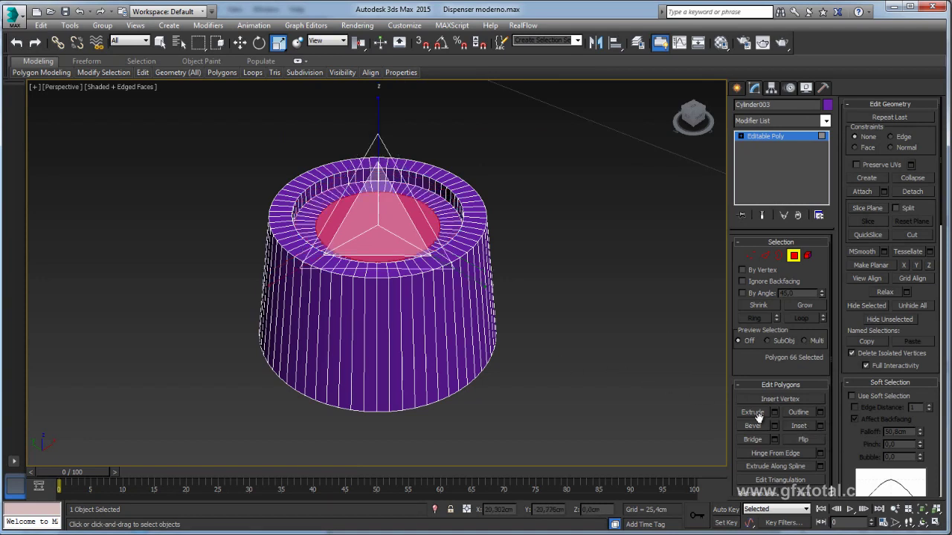
click(774, 413)
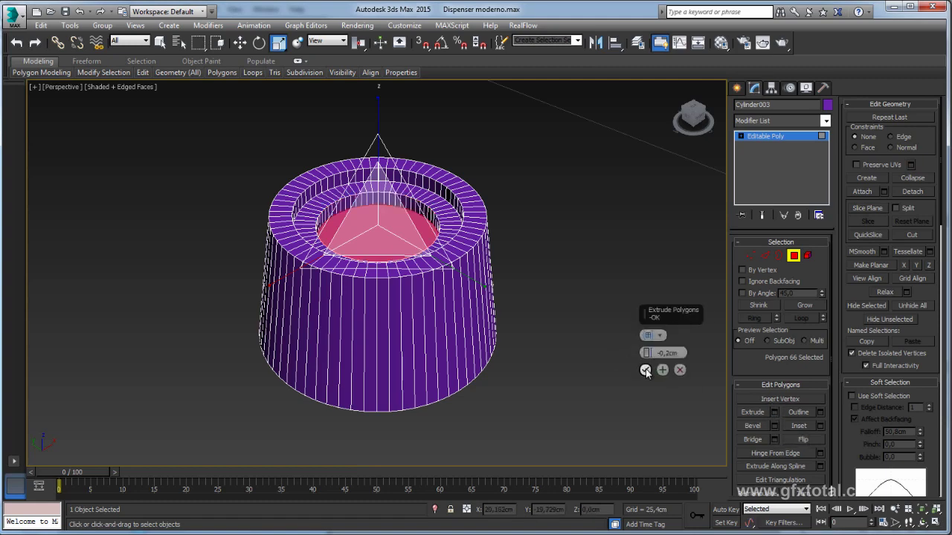
click(645, 370)
Step: Inset the inner face by 0,408cm and extrude it -2,968cm into a narrow stem
click(820, 428)
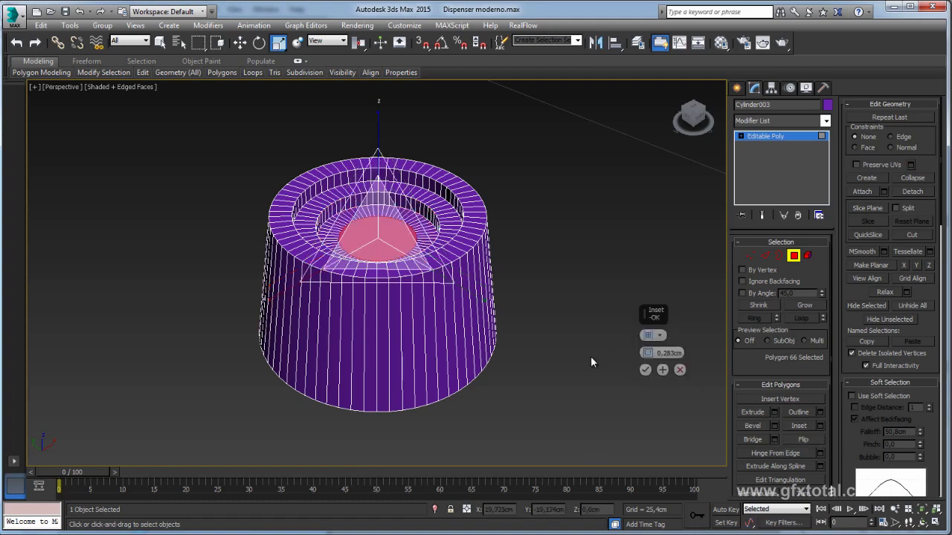
drag(646, 352, 648, 359)
click(646, 369)
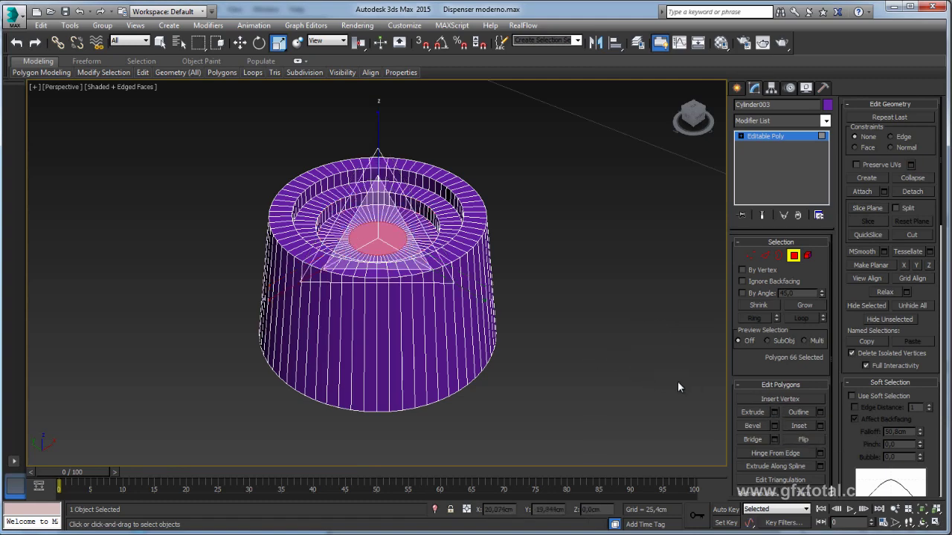
click(776, 412)
drag(648, 351, 647, 353)
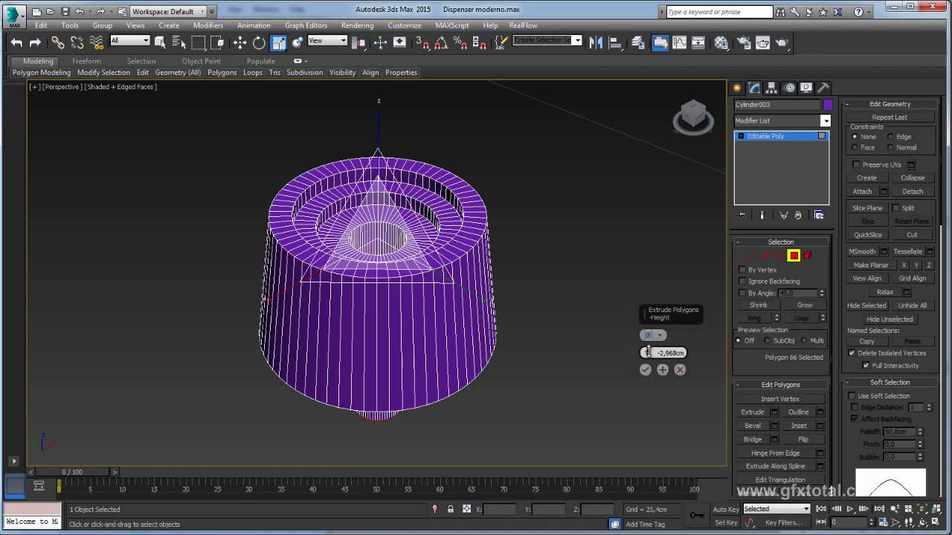
click(645, 369)
key(w)
key(alt+q)
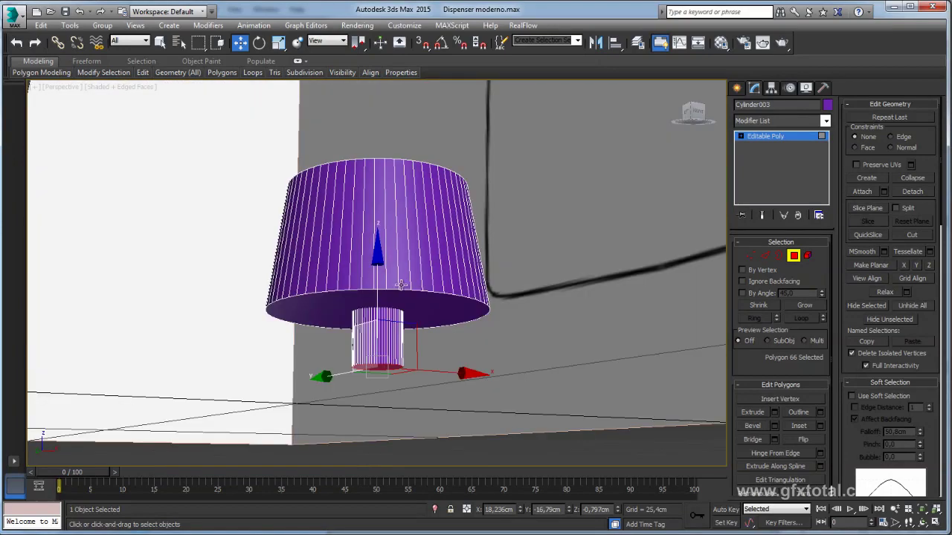
Step: Exit polygon editing, end isolation, and bring the button and dispenser top into view
drag(378, 286, 377, 238)
key(6)
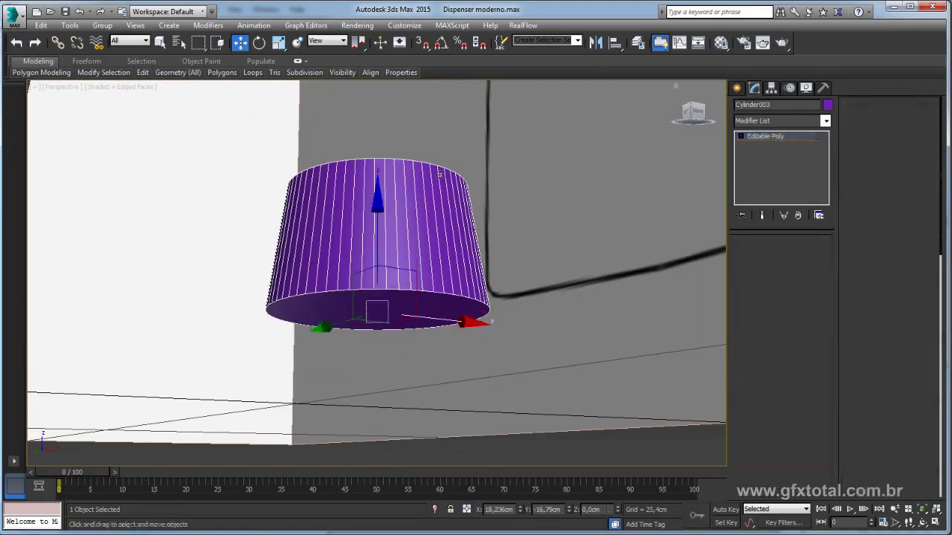
key(alt+q)
scroll(416, 262, down, 3)
key(alt+q)
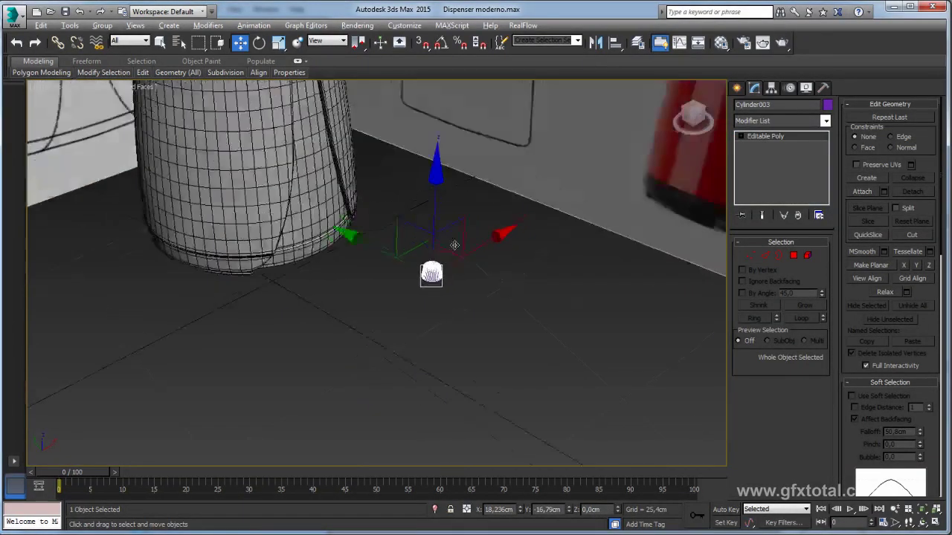
middle_drag(439, 246, 483, 311)
mouse_move(422, 339)
alt+middle_down()
mouse_move(435, 272)
mouse_move(465, 340)
alt+middle_up()
scroll(448, 281, up, 3)
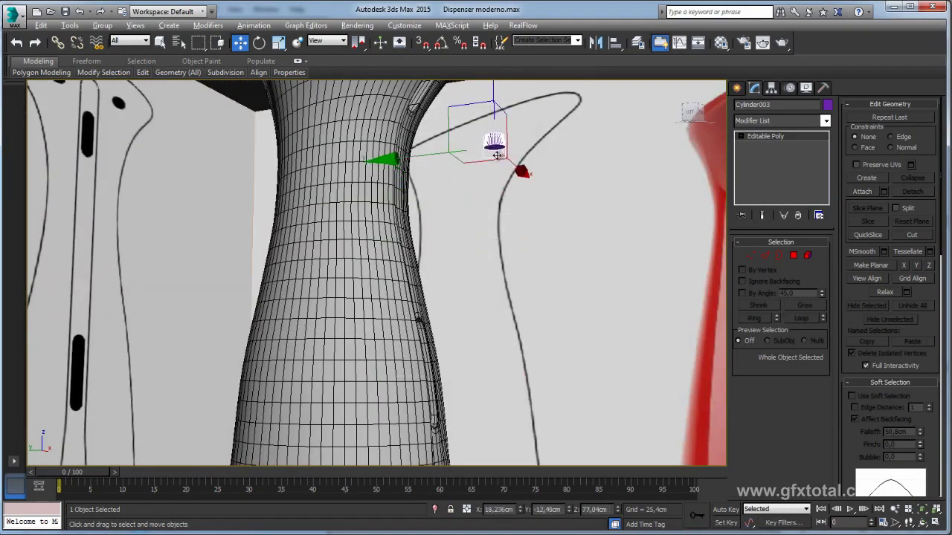
mouse_move(471, 216)
alt+middle_down()
mouse_move(431, 293)
mouse_move(402, 283)
alt+middle_up()
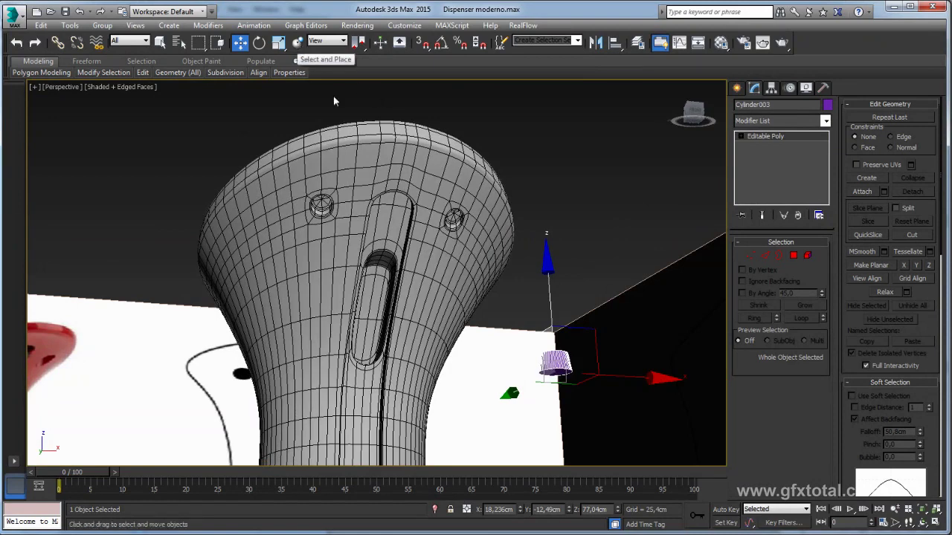
Step: Place Cylinder003 in the top notch between the two holes using Select and Place
click(297, 42)
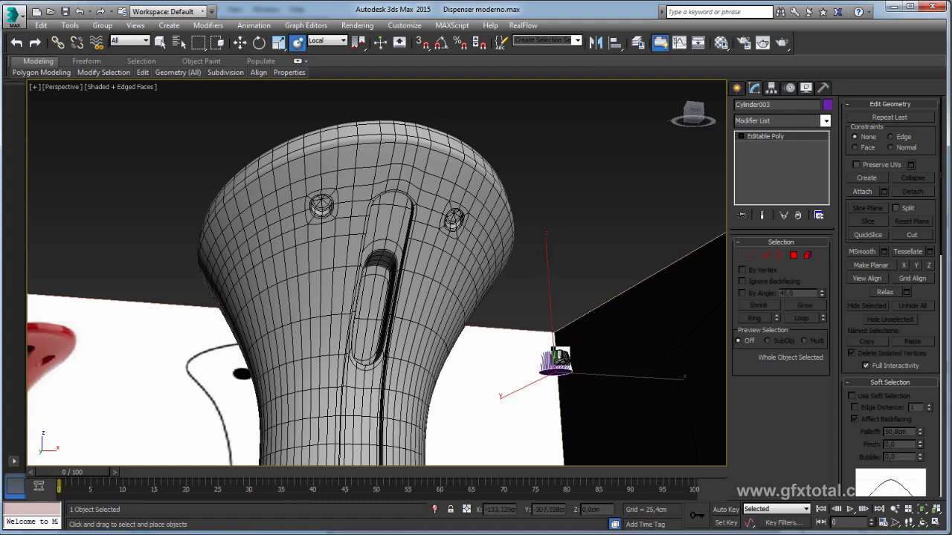
mouse_move(559, 360)
mouse_down()
mouse_move(391, 205)
mouse_move(398, 214)
mouse_up()
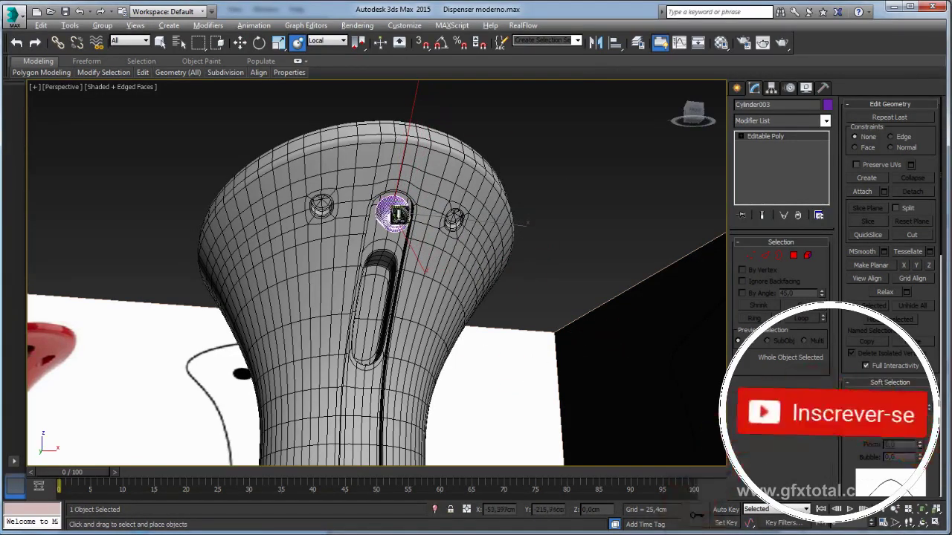
scroll(398, 215, up, 3)
scroll(398, 210, up, 2)
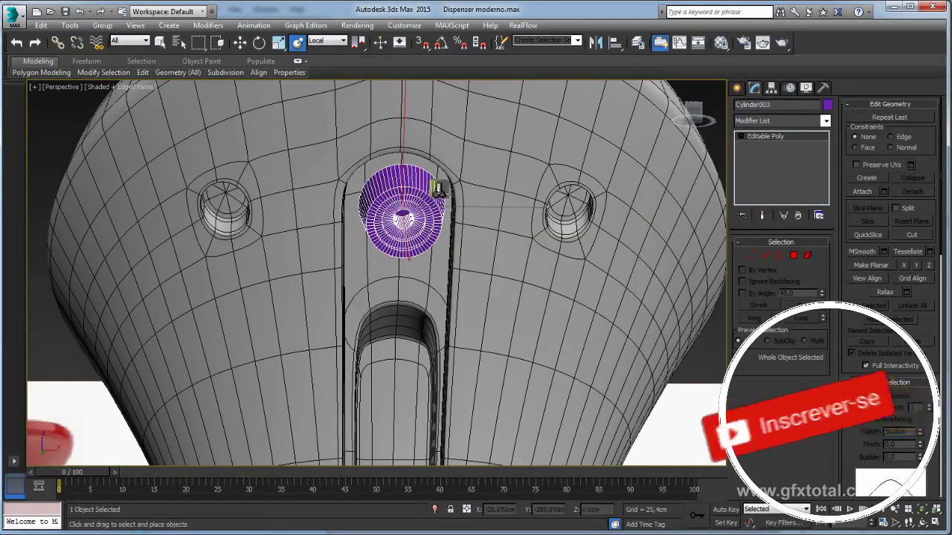
alt+middle_drag(436, 186, 442, 193)
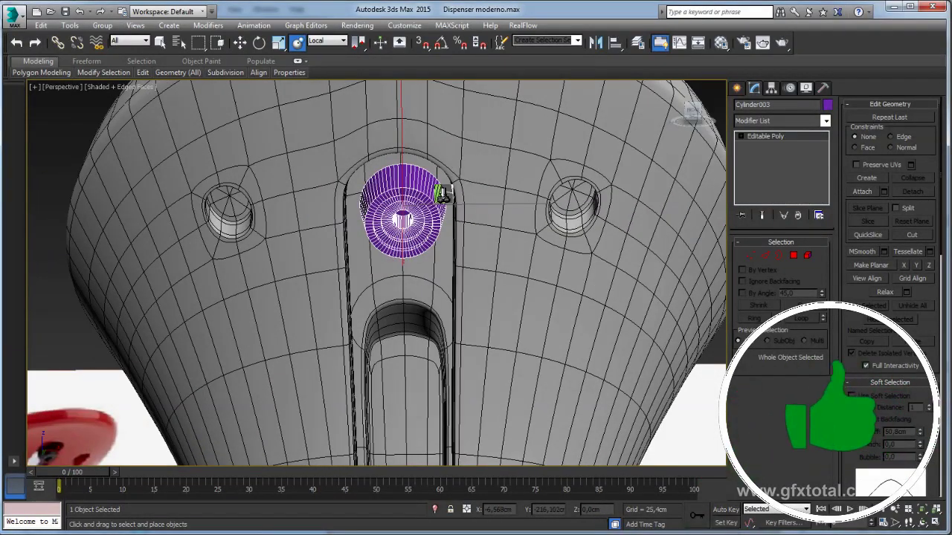
right_click(444, 202)
click(513, 209)
scroll(446, 208, down, 5)
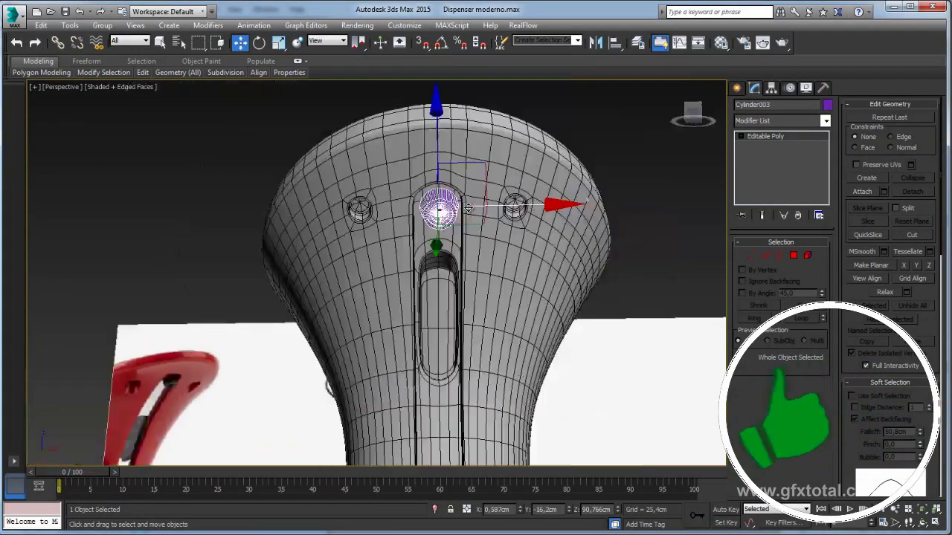
mouse_move(446, 208)
alt+middle_down()
mouse_move(518, 234)
mouse_move(821, 142)
alt+middle_up()
Step: Change Cylinder003's object colour from purple to black
click(829, 105)
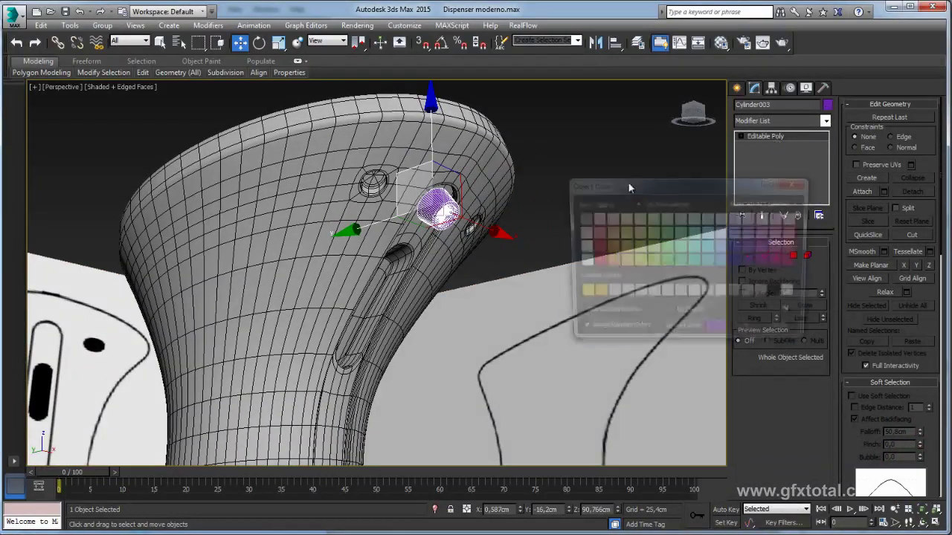
click(746, 332)
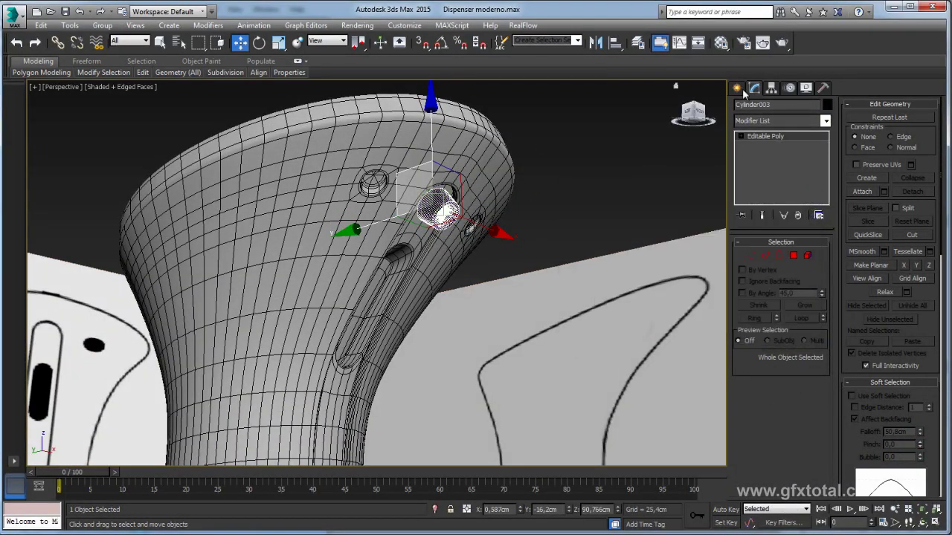
click(721, 42)
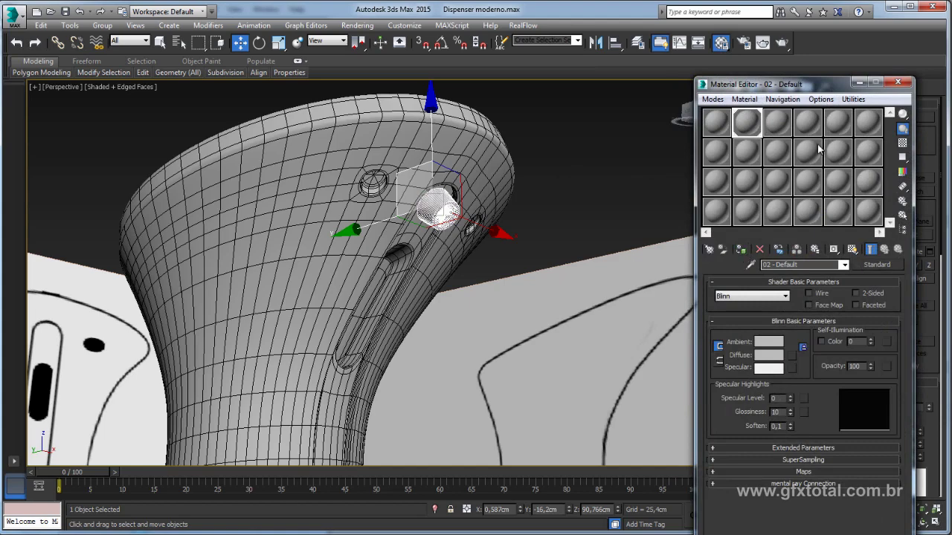
click(897, 82)
Step: Switch to Local reference coordinates and sink the button deeper along its local Z axis
click(327, 40)
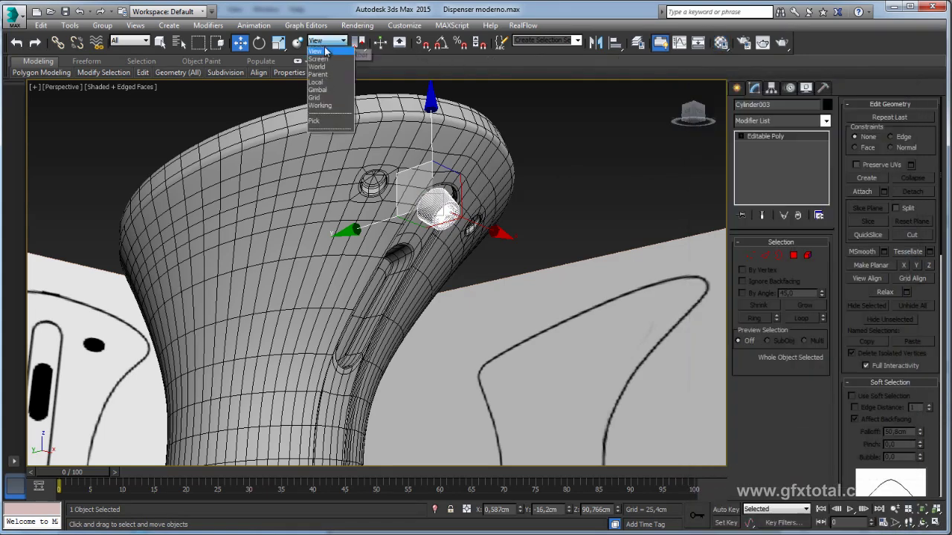
click(323, 87)
alt+middle_drag(459, 268, 491, 258)
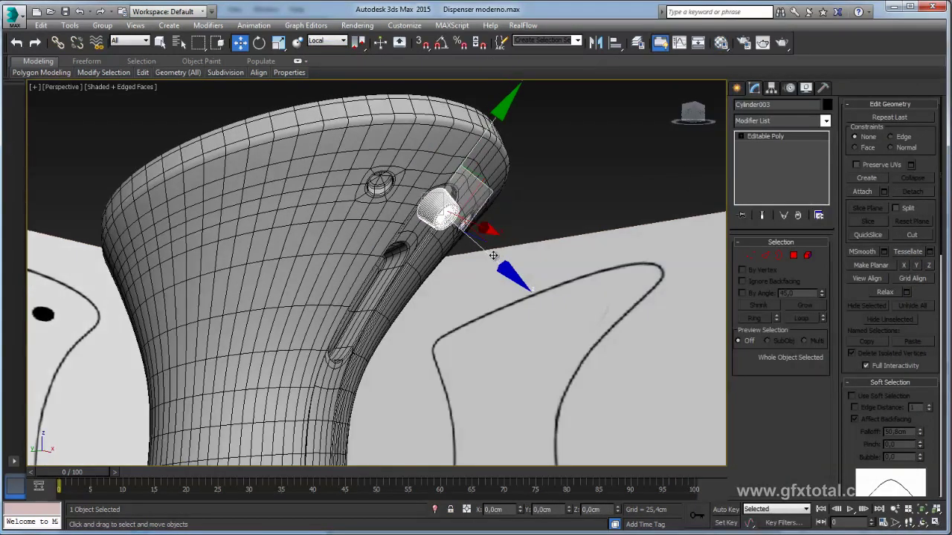
drag(488, 261, 483, 259)
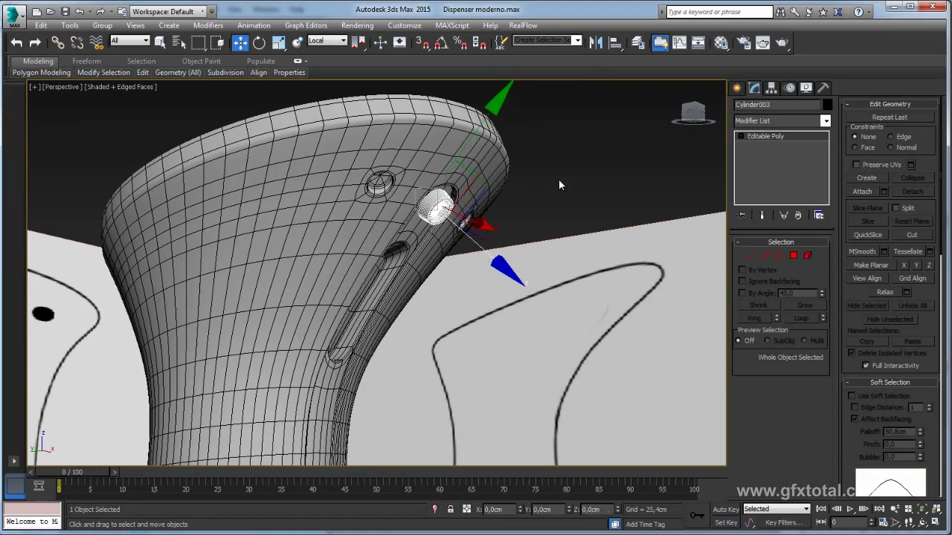
alt+middle_drag(560, 184, 460, 187)
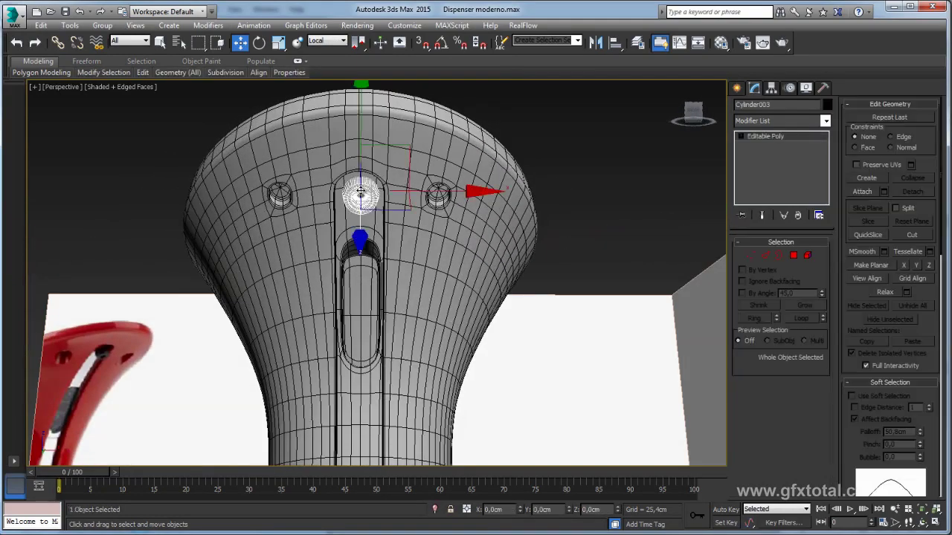